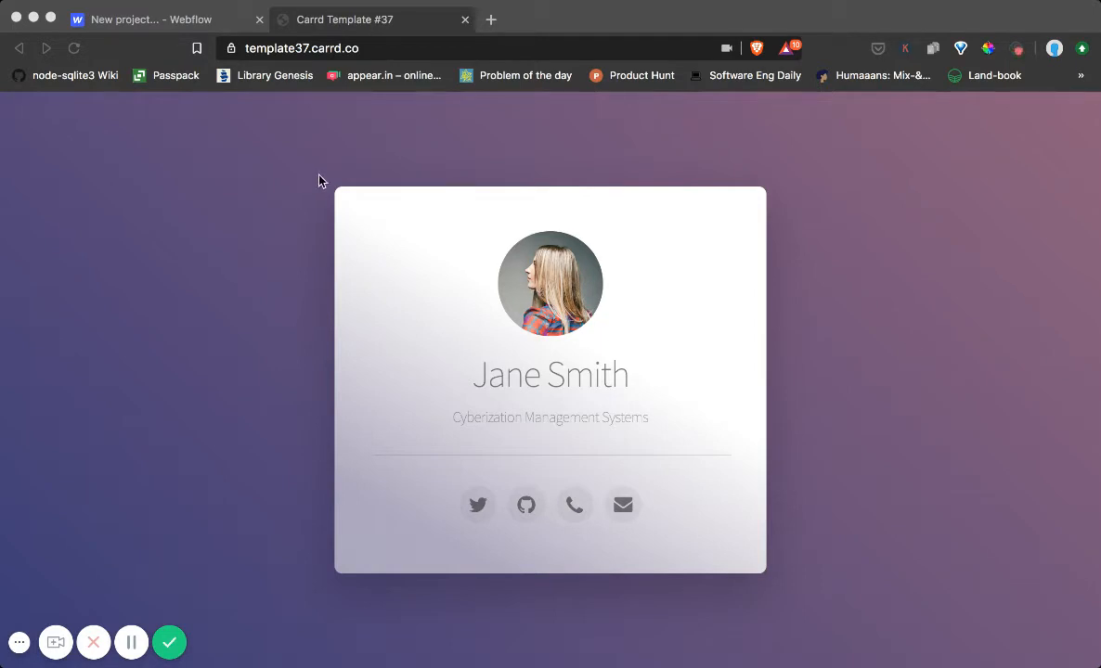
Create a new Webflow project from the Blank Site preset and name it "carrd template remake".
left_click(182, 20)
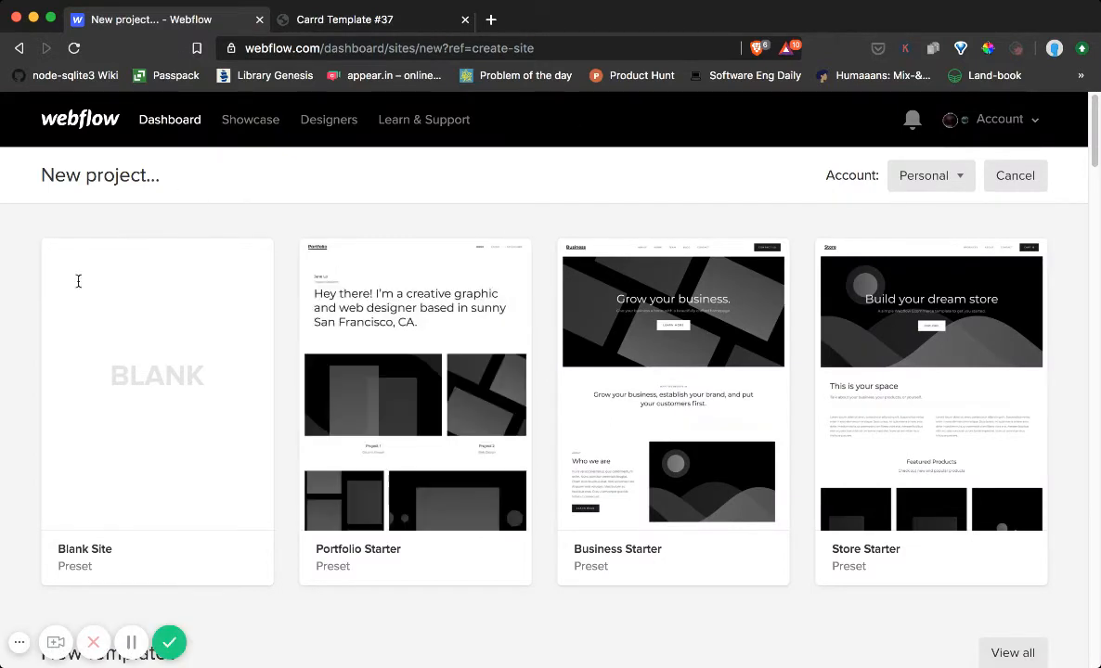
mouse_move(113, 530)
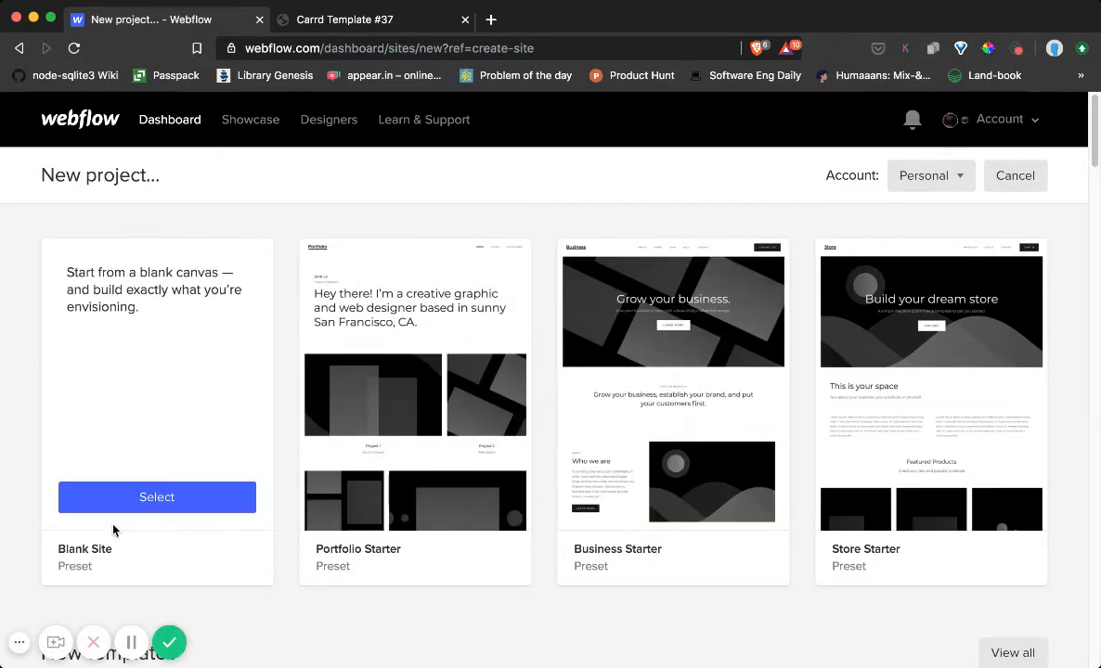
left_click(158, 499)
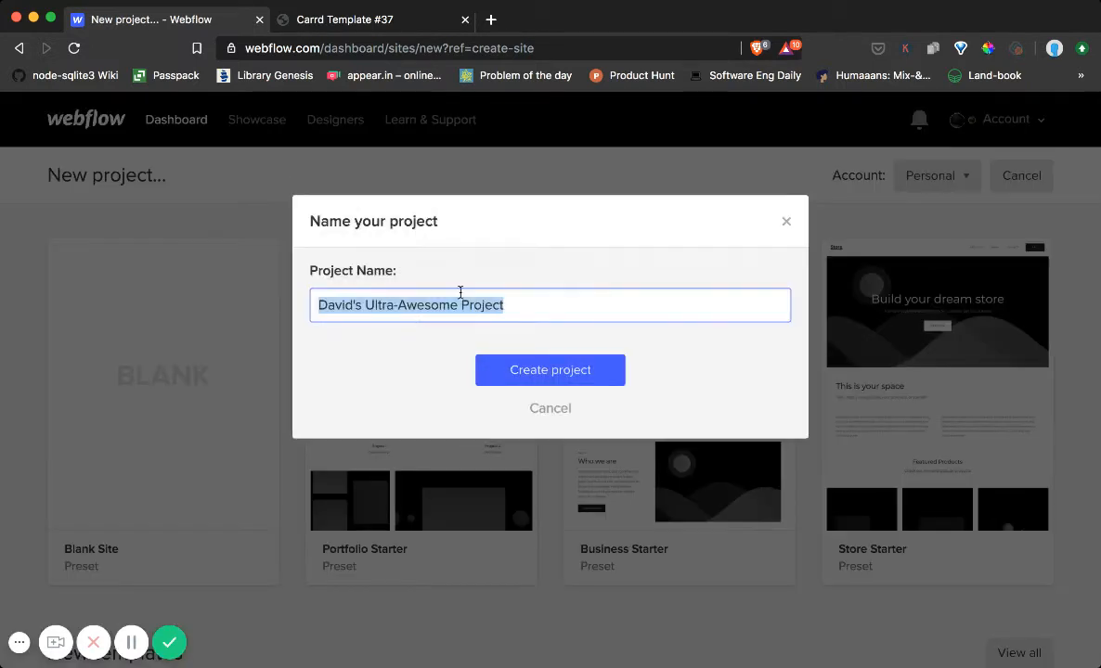
triple_click(459, 307)
type("w")
key("BackSpace")
type("carr")
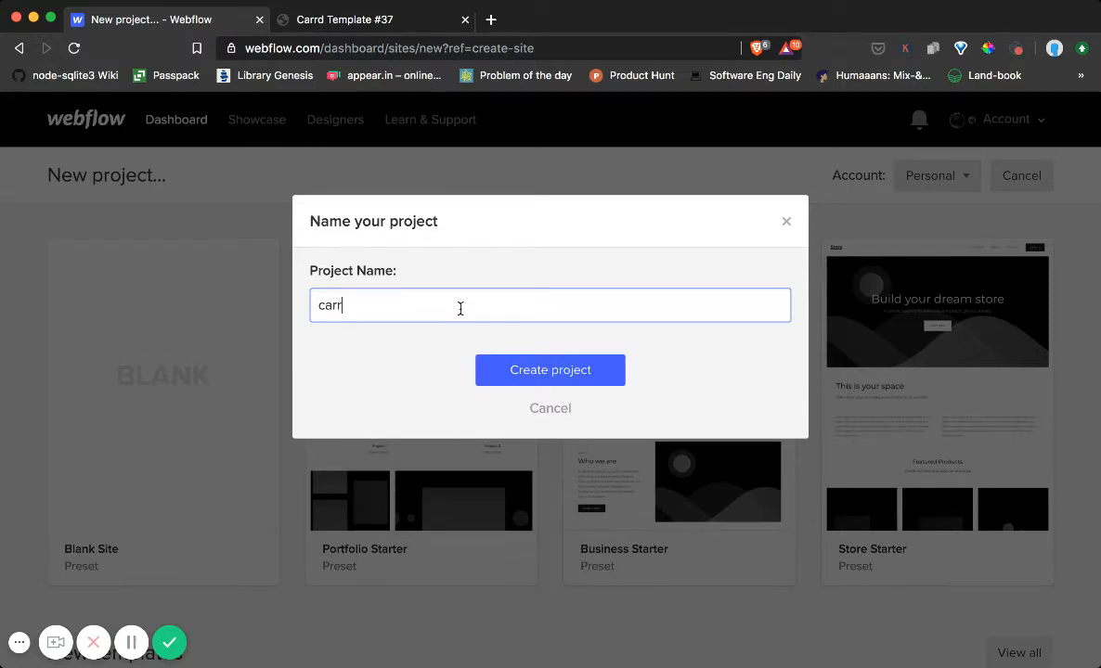
type("d template remak")
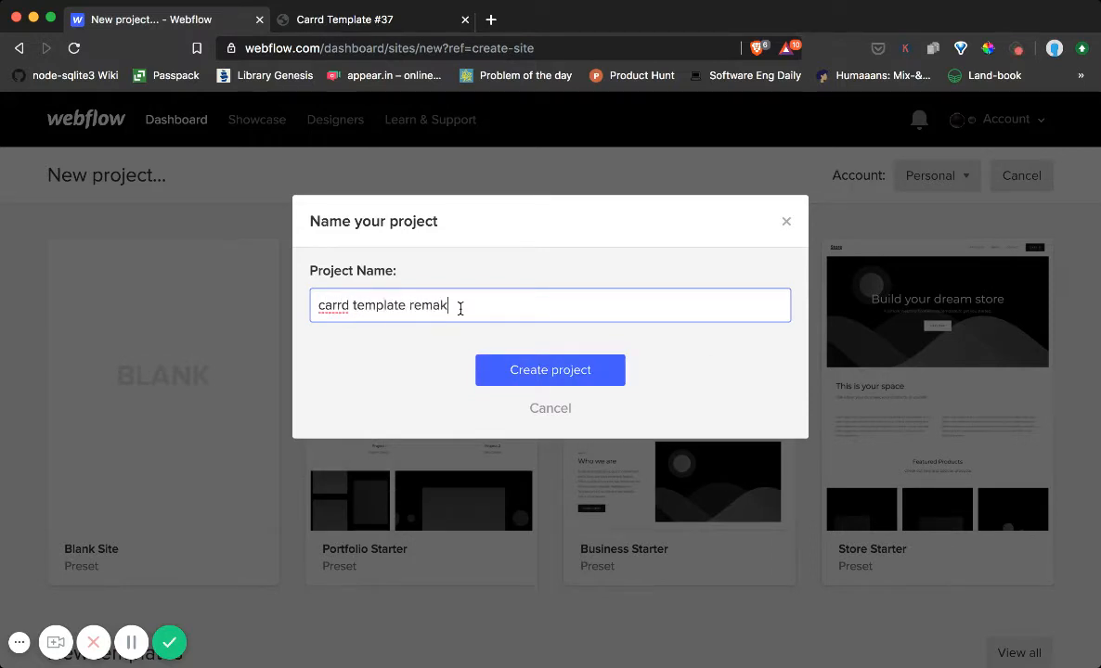
type("e")
left_click(512, 375)
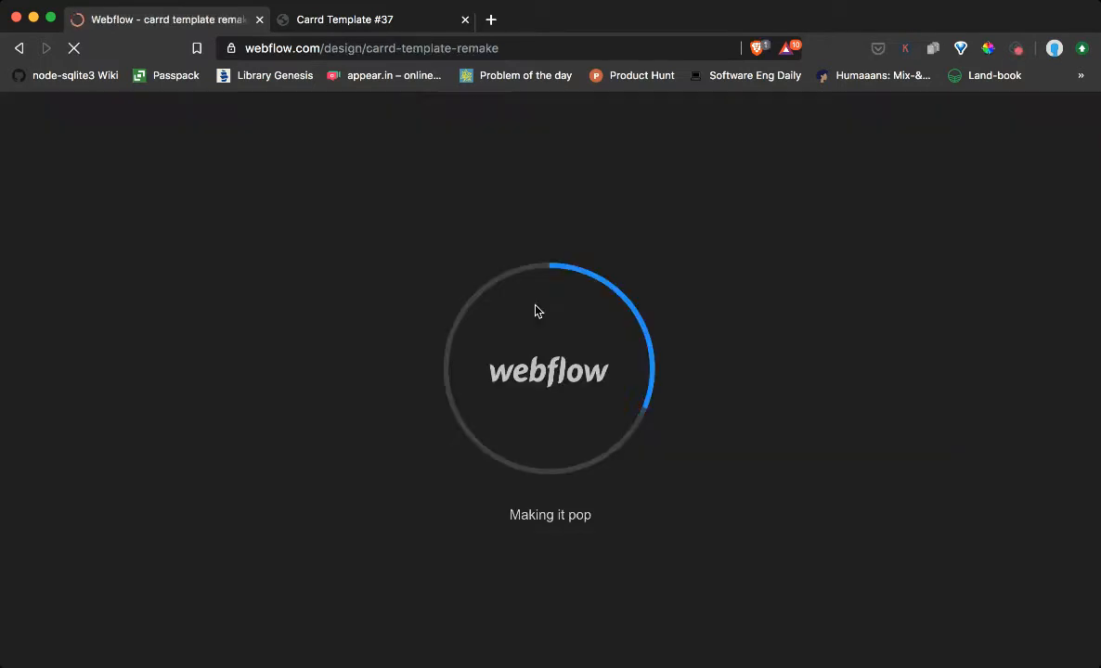
Check the Carrd Template #37 reference page and add a Section element to the blank Home page.
left_click(288, 21)
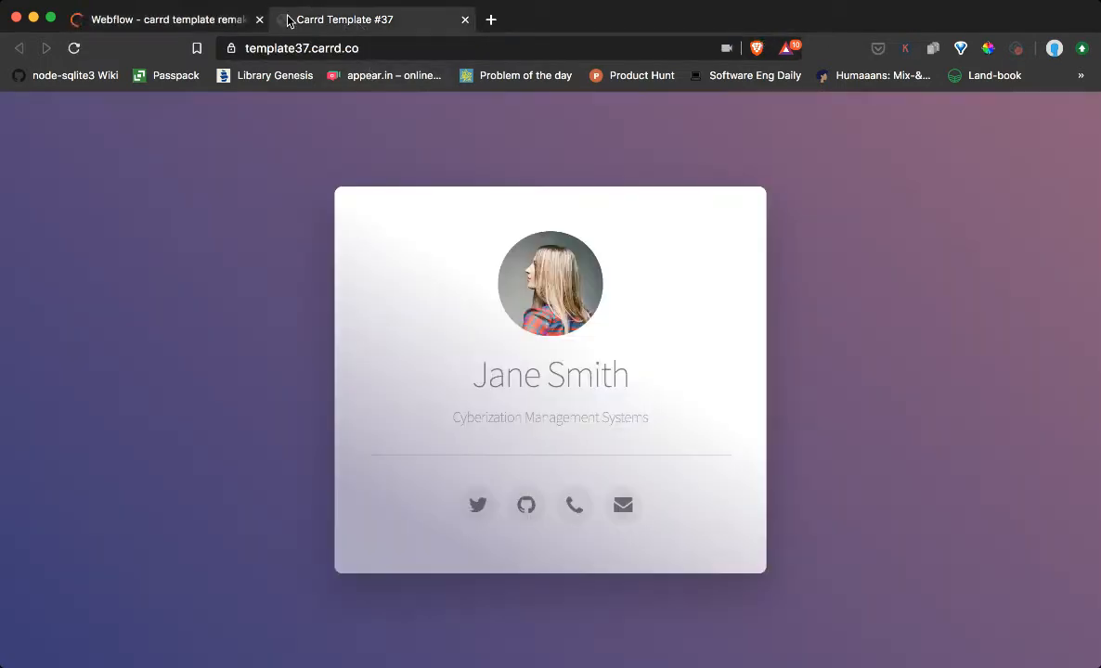
left_click(231, 19)
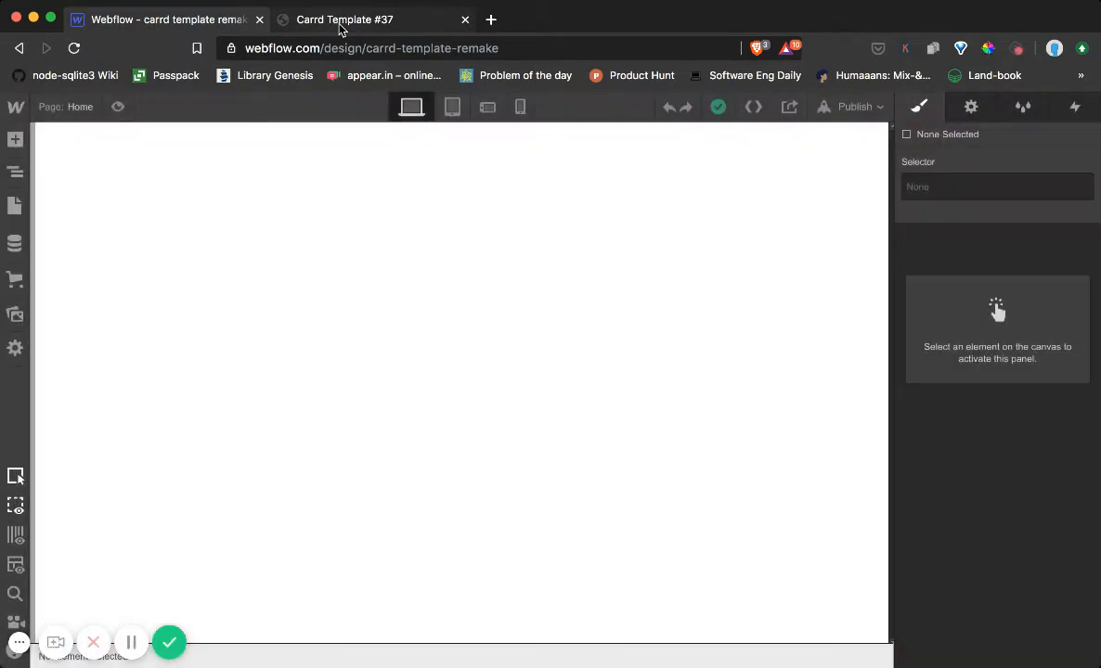
left_click(340, 26)
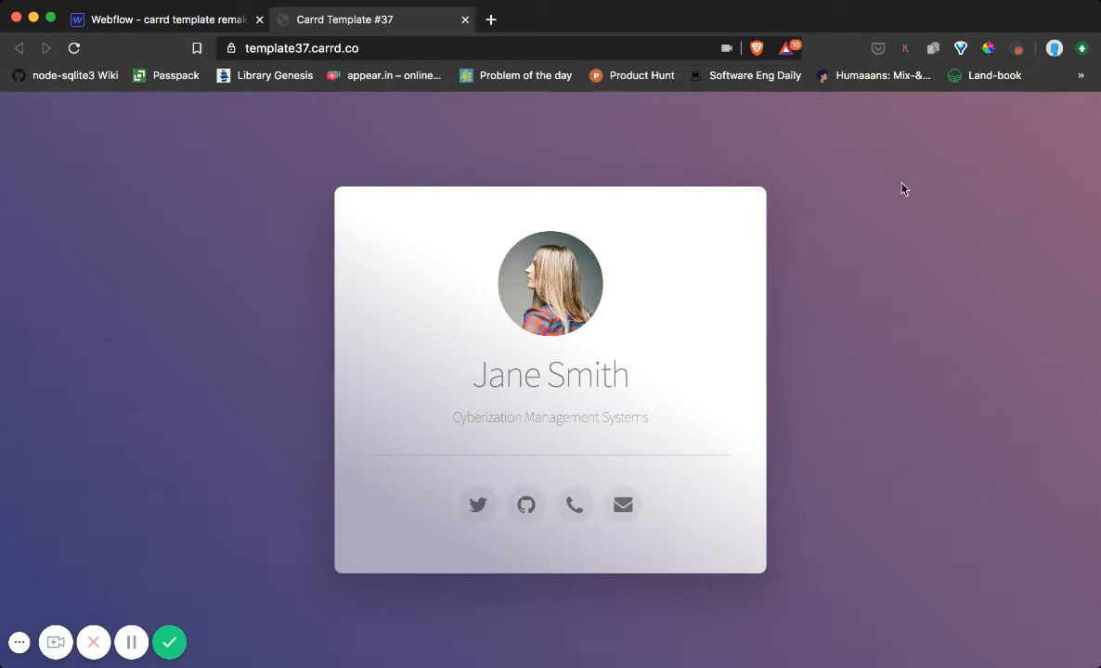
left_click(198, 20)
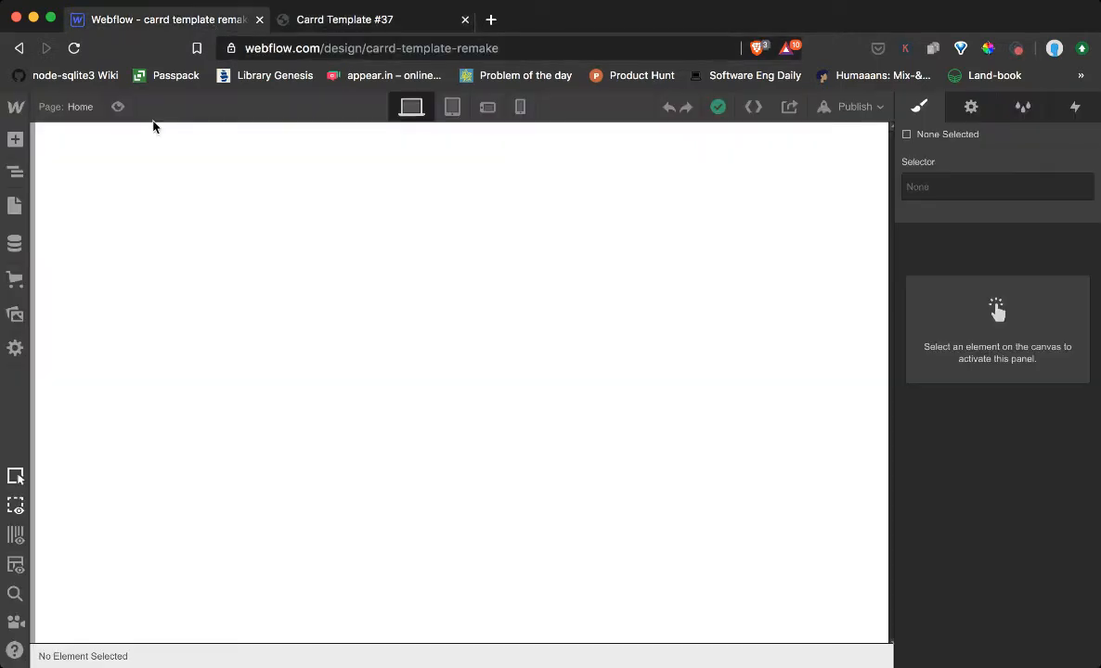
left_click(16, 138)
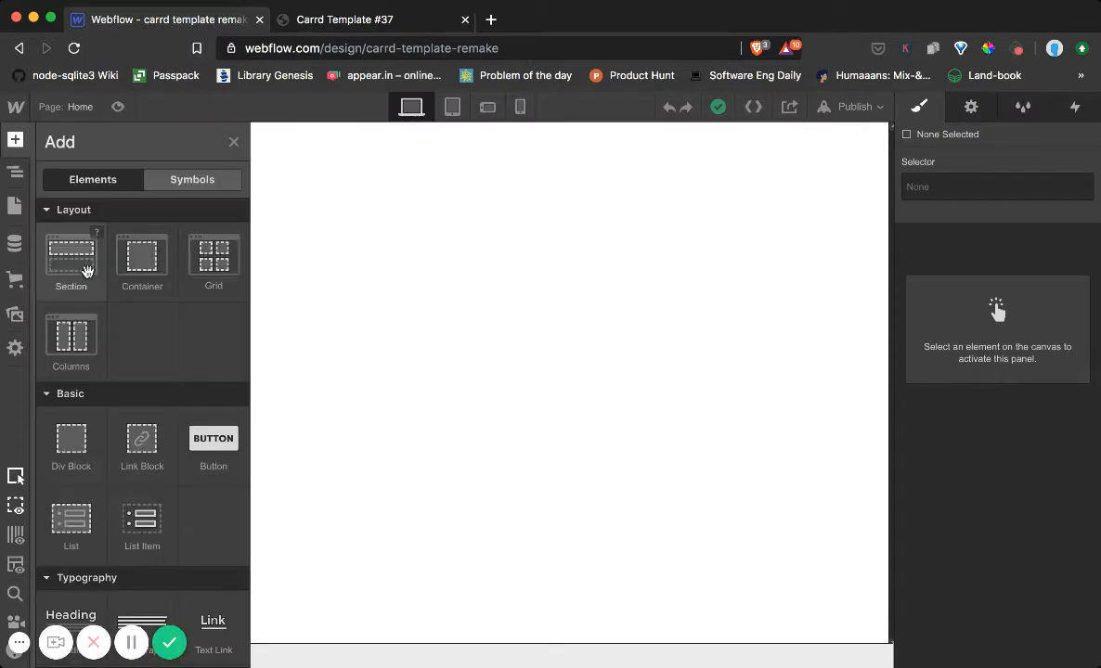
scroll(88, 272, "down", 2)
scroll(88, 272, "up", 2)
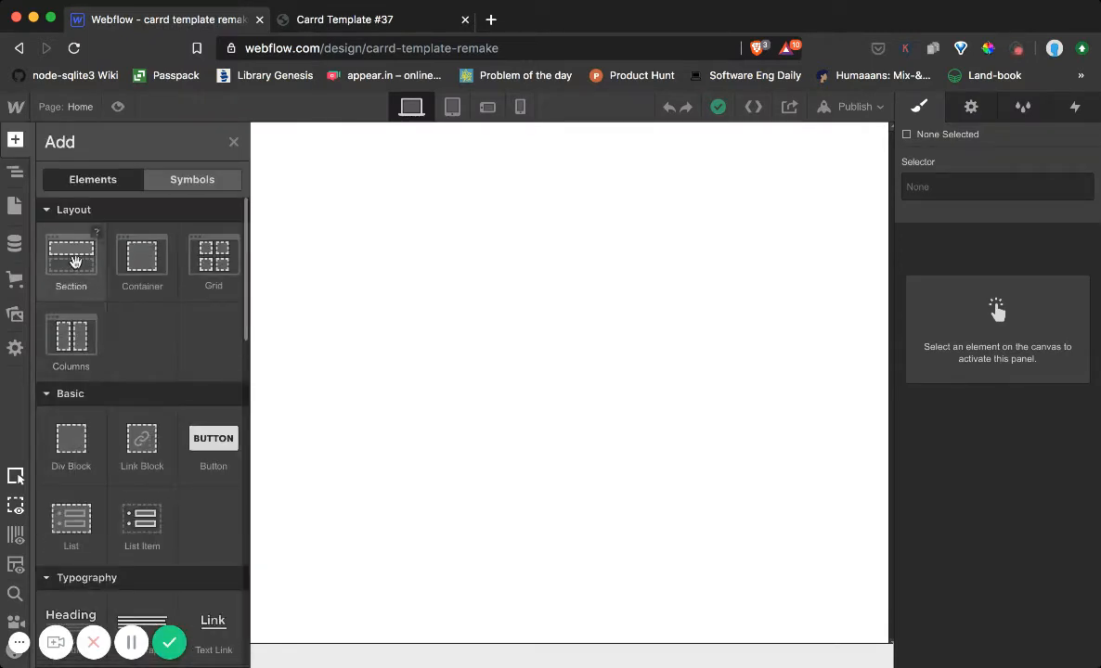
left_click(74, 262)
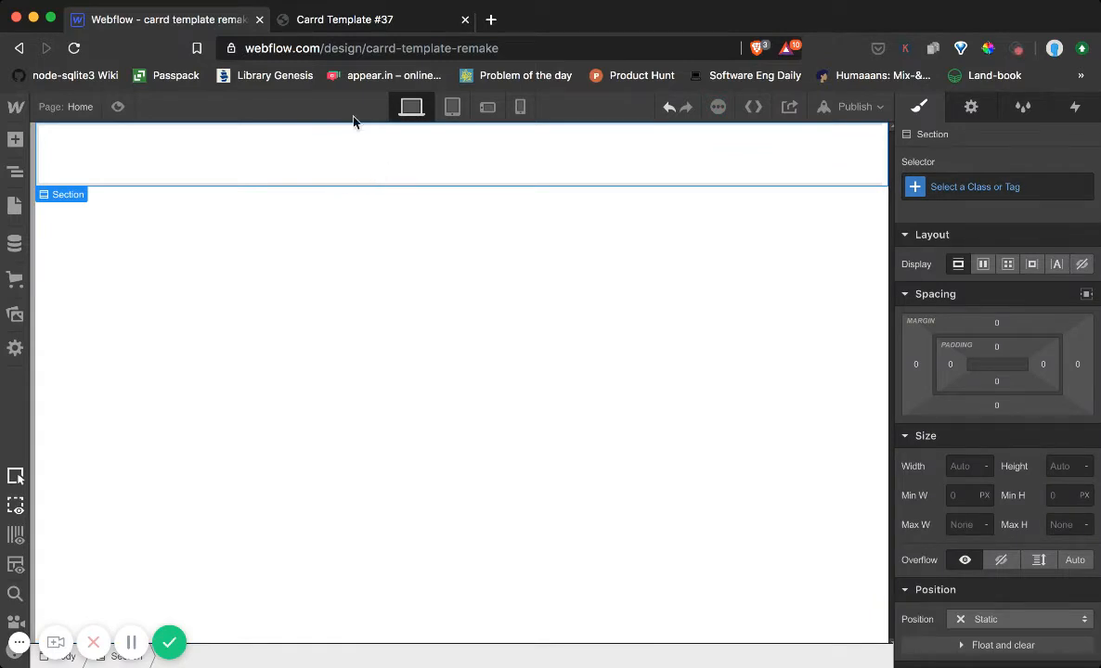
Set the section's height to 100 VH so it fills the viewport like the reference page.
left_click(340, 26)
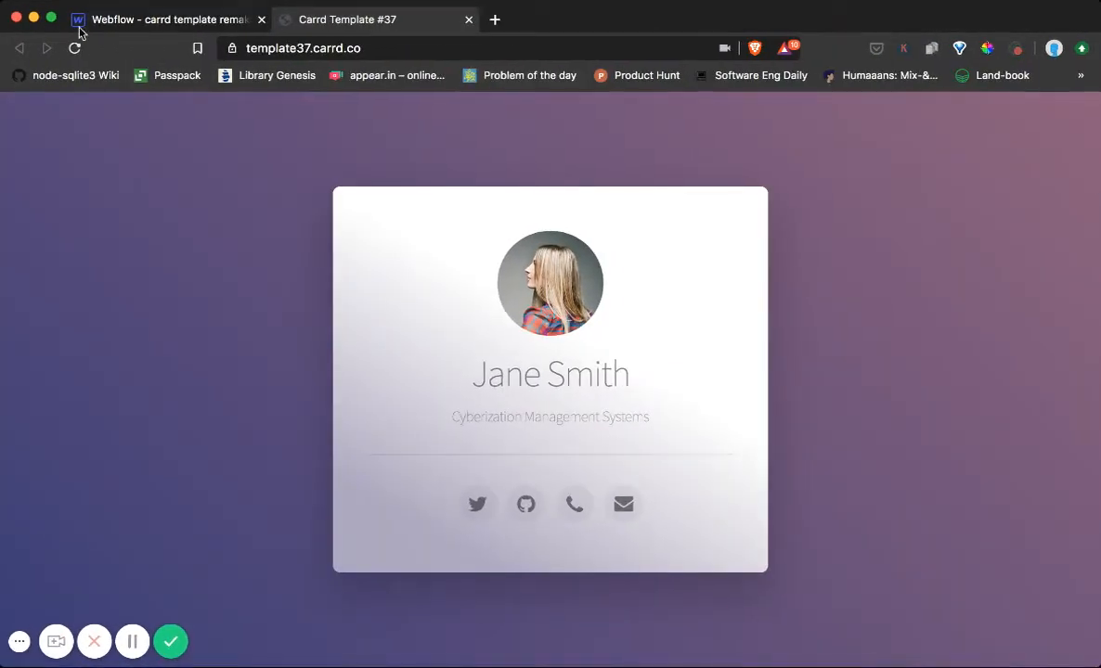
left_click(93, 24)
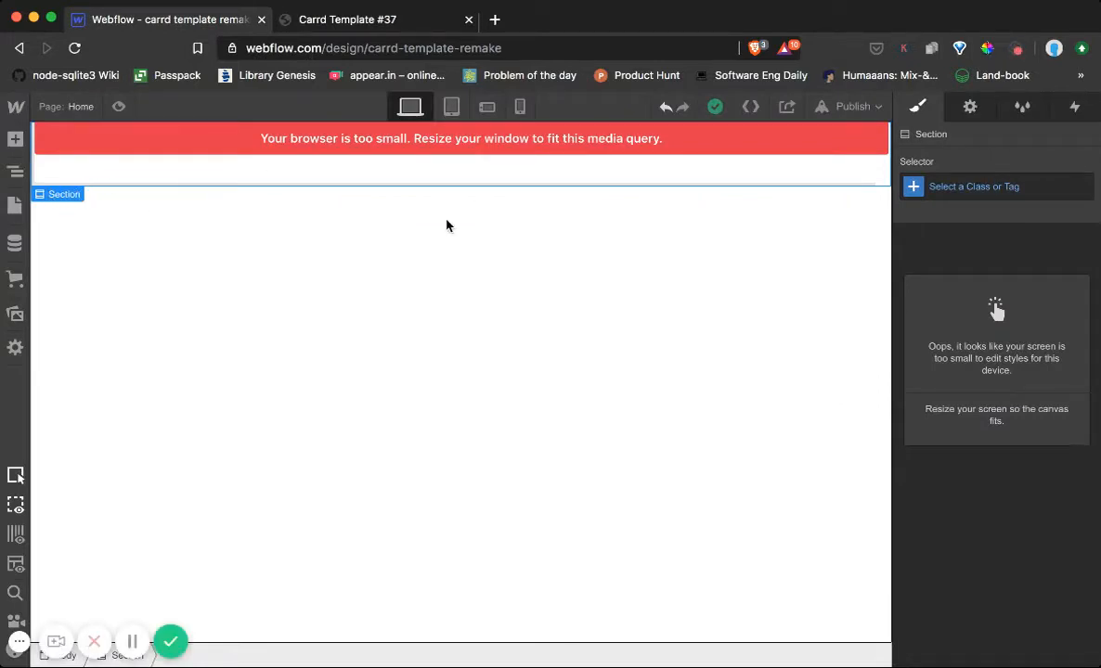
left_click(14, 171)
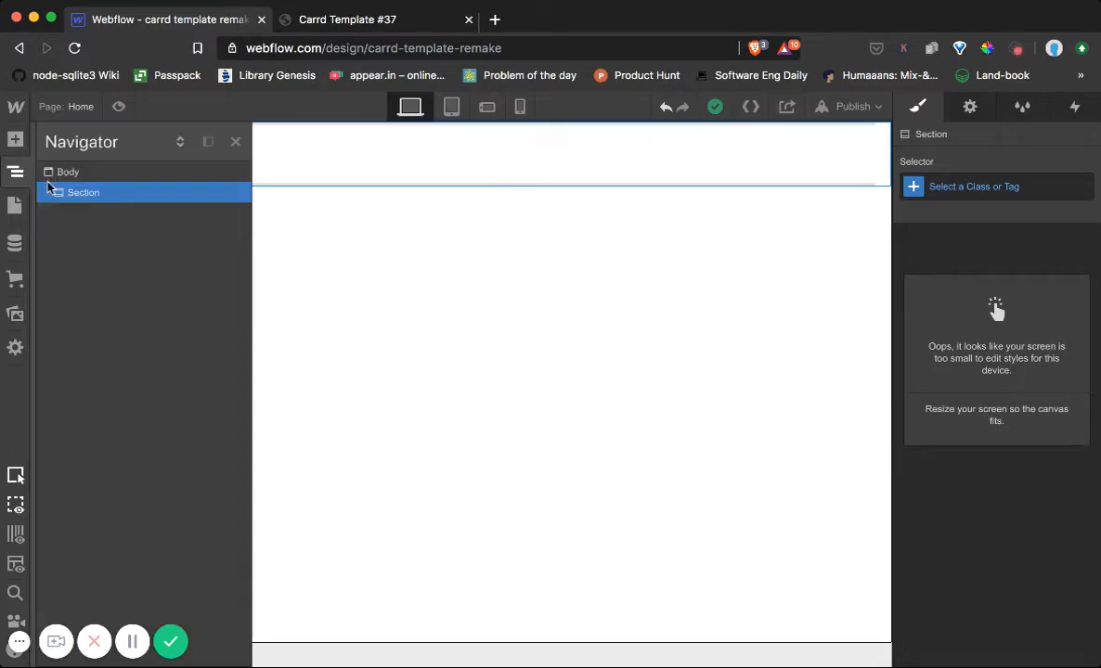
left_click(572, 300)
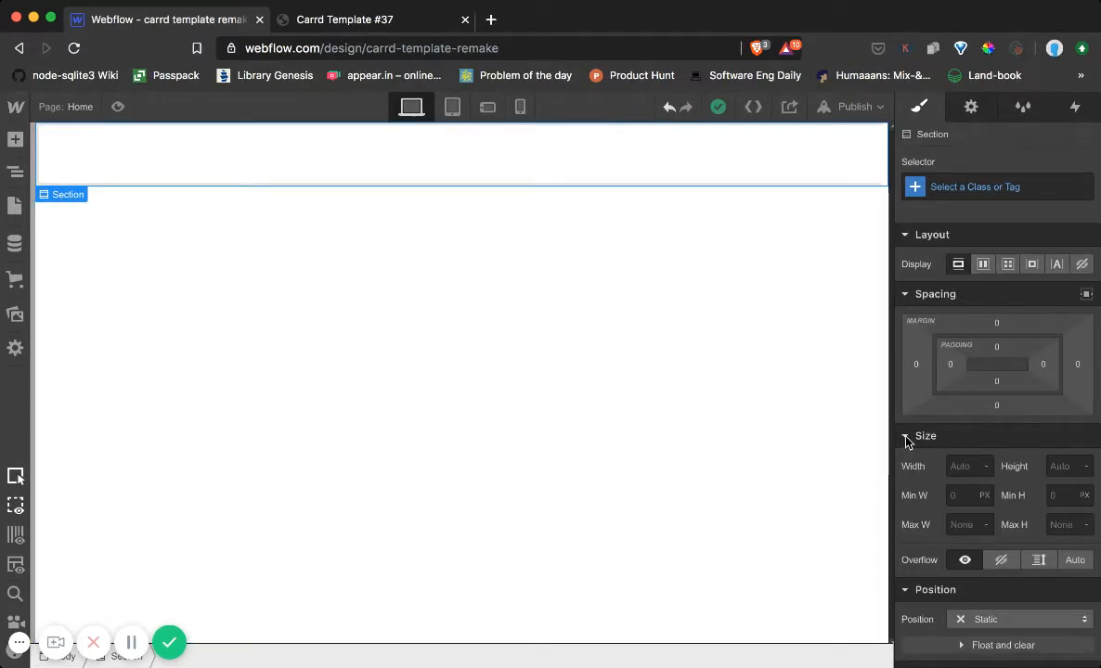
left_click(1061, 466)
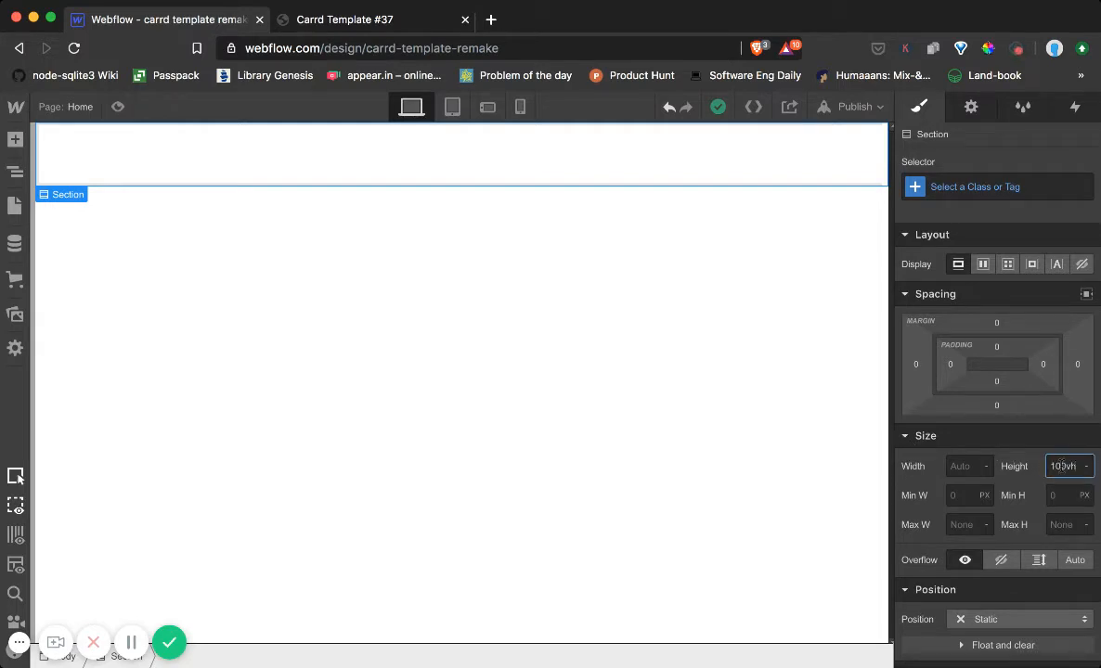
key("Return")
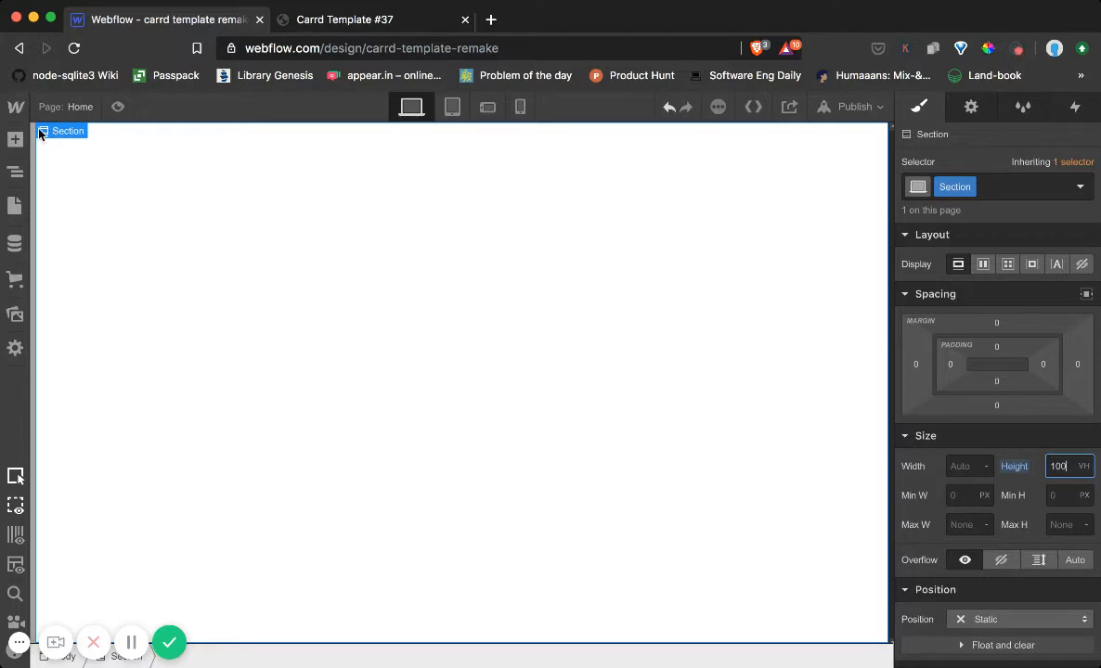
Preview the section at the tablet, phone landscape and phone portrait breakpoints, and return to the desktop view.
left_click(457, 114)
left_click(487, 110)
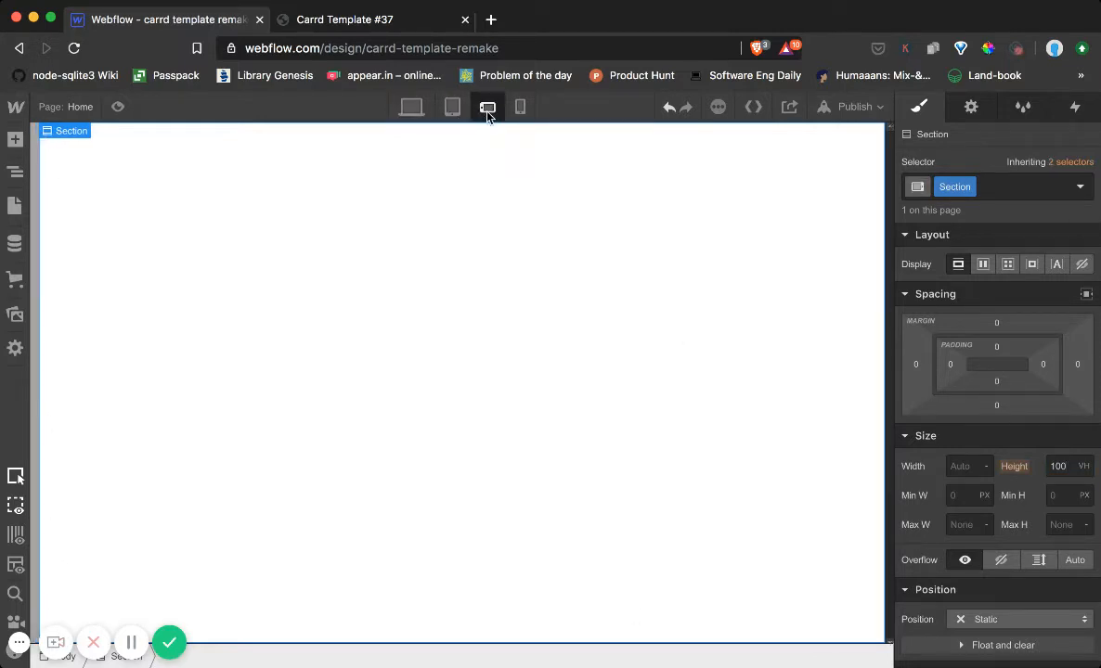
left_click(519, 111)
left_click(405, 115)
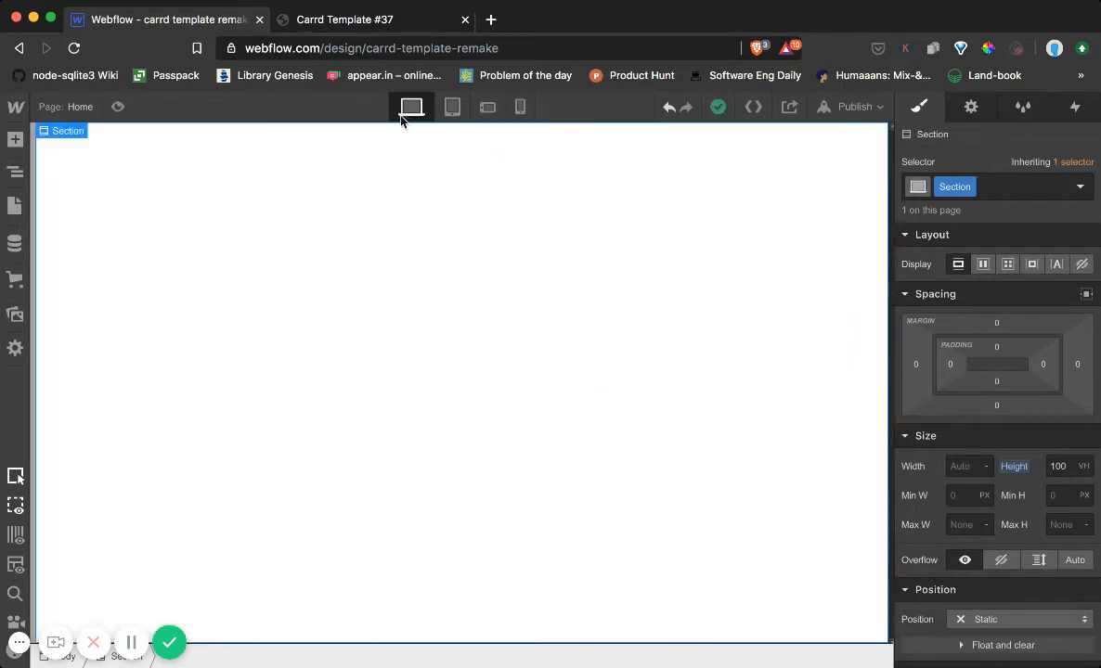
Give the section a red background colour #a51d1d and check its coverage in the phone portrait and desktop views.
scroll(1041, 491, "down", 4)
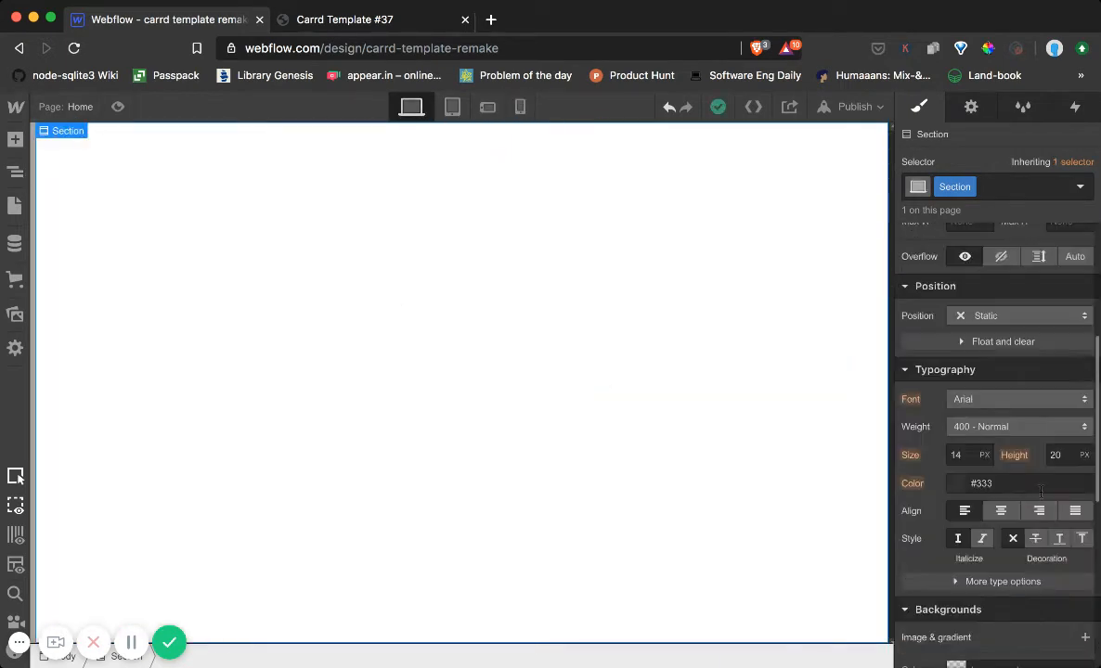
scroll(1040, 490, "down", 3)
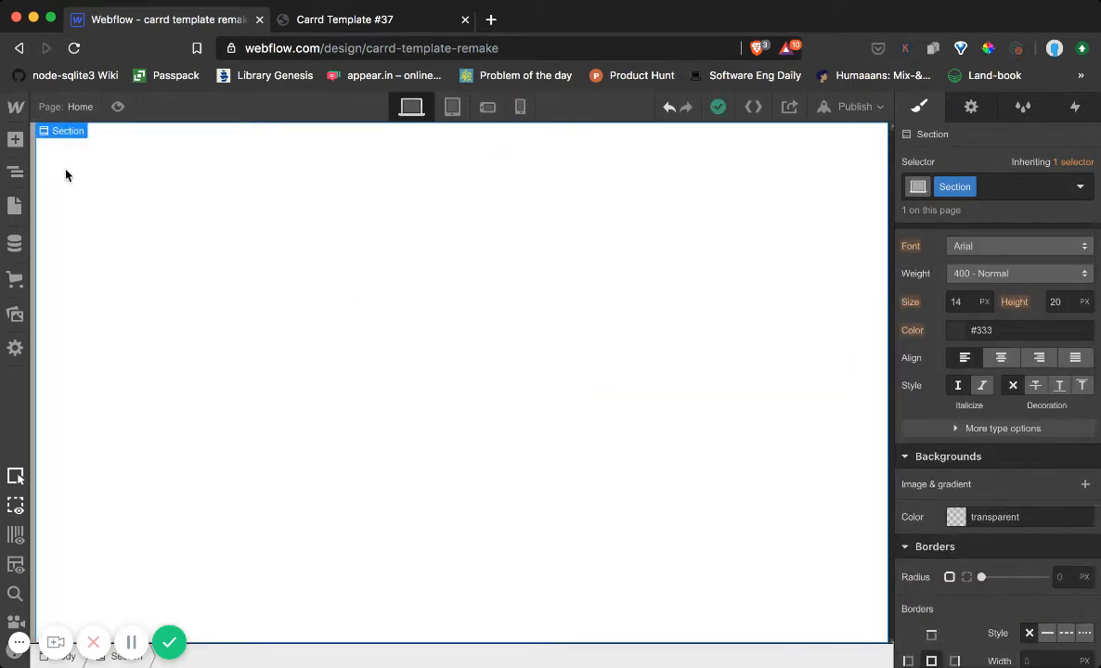
left_click(21, 173)
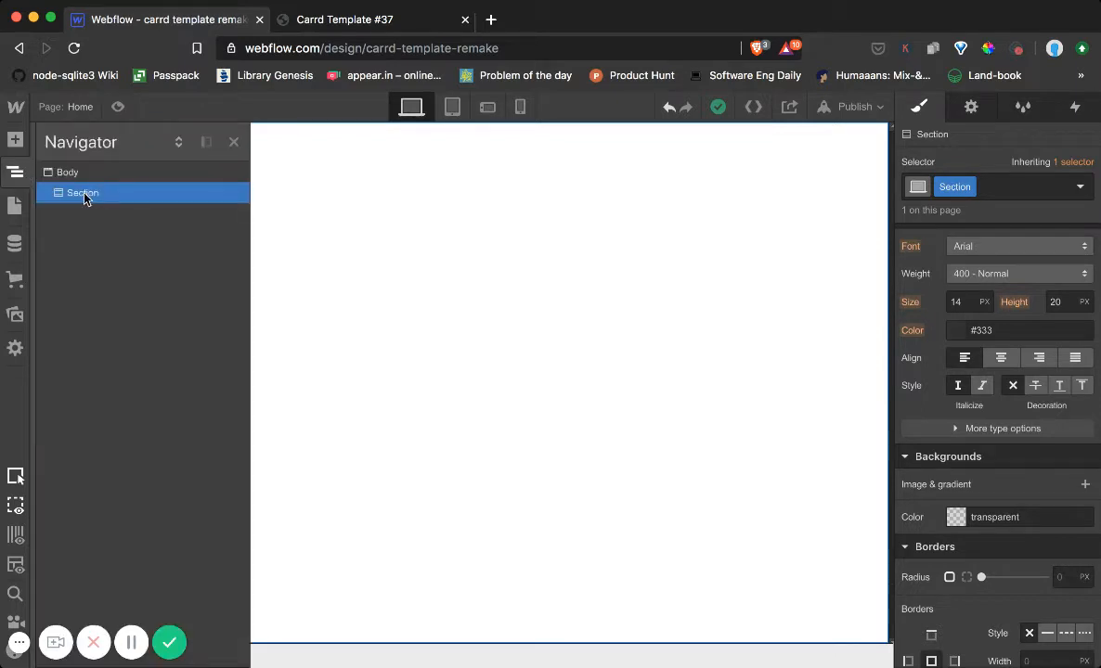
left_click(408, 225)
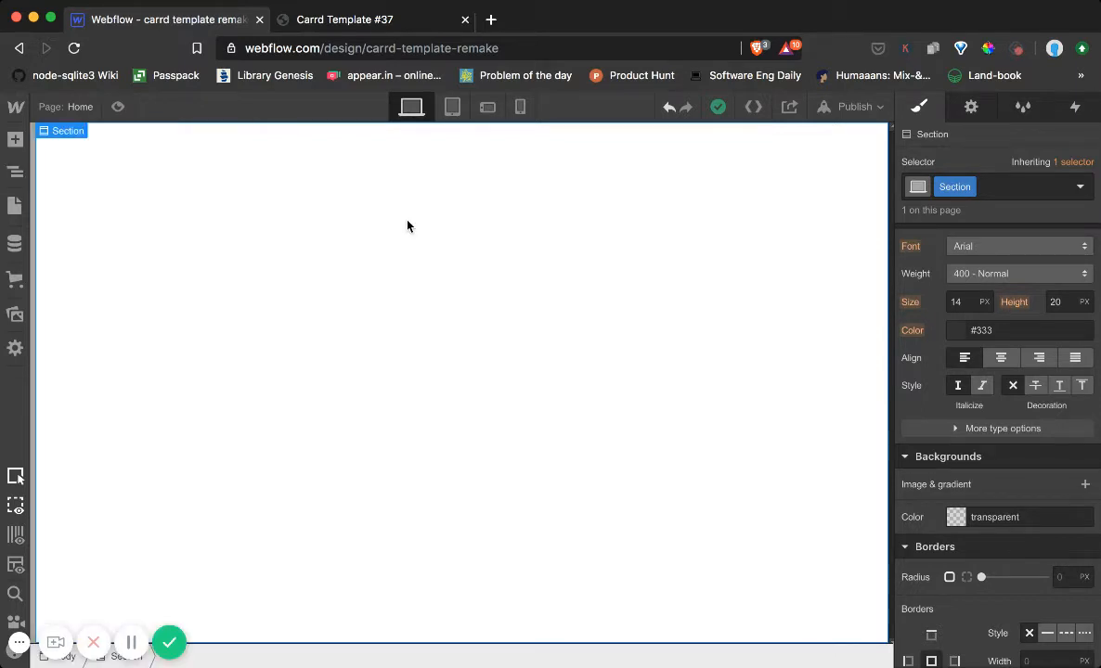
left_click(955, 519)
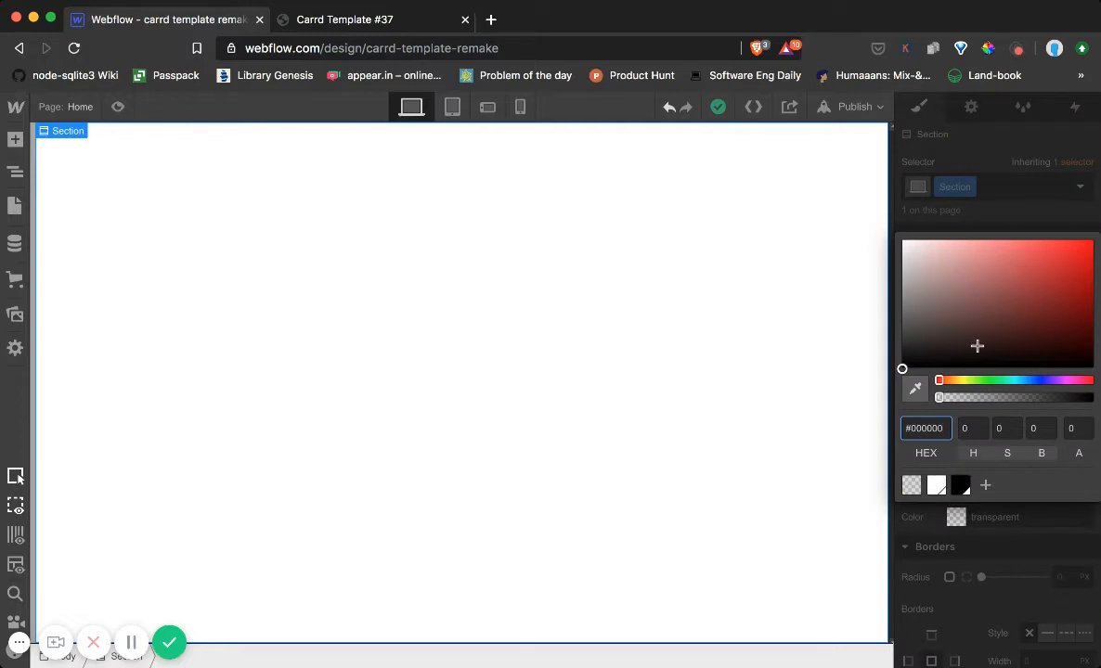
left_click_drag(977, 346, 1060, 285)
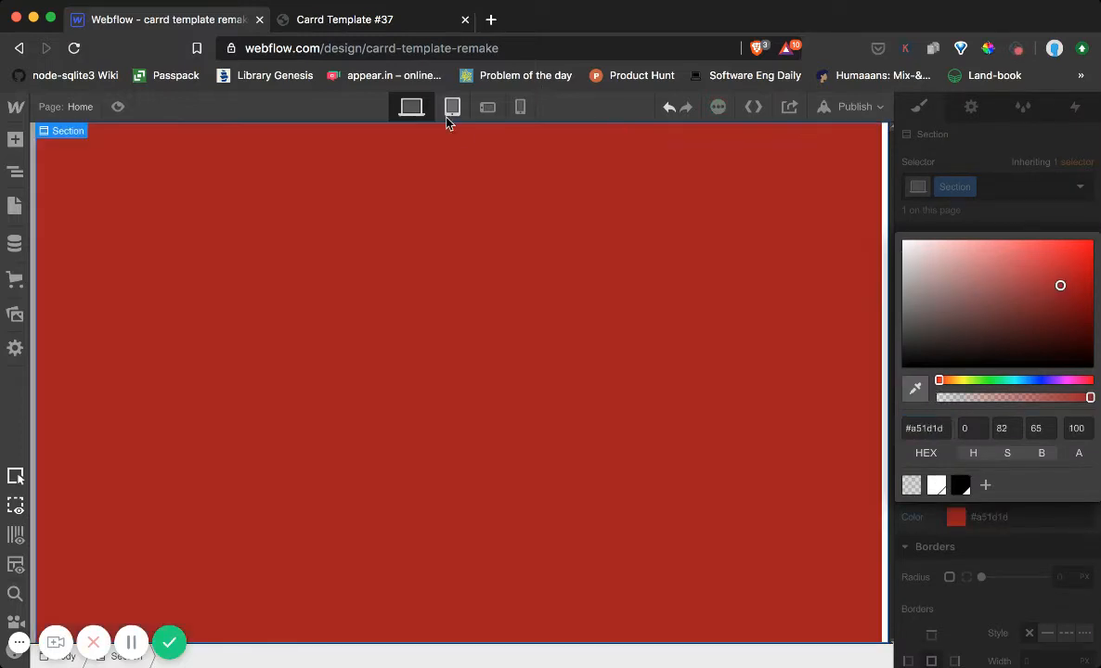
left_click(517, 107)
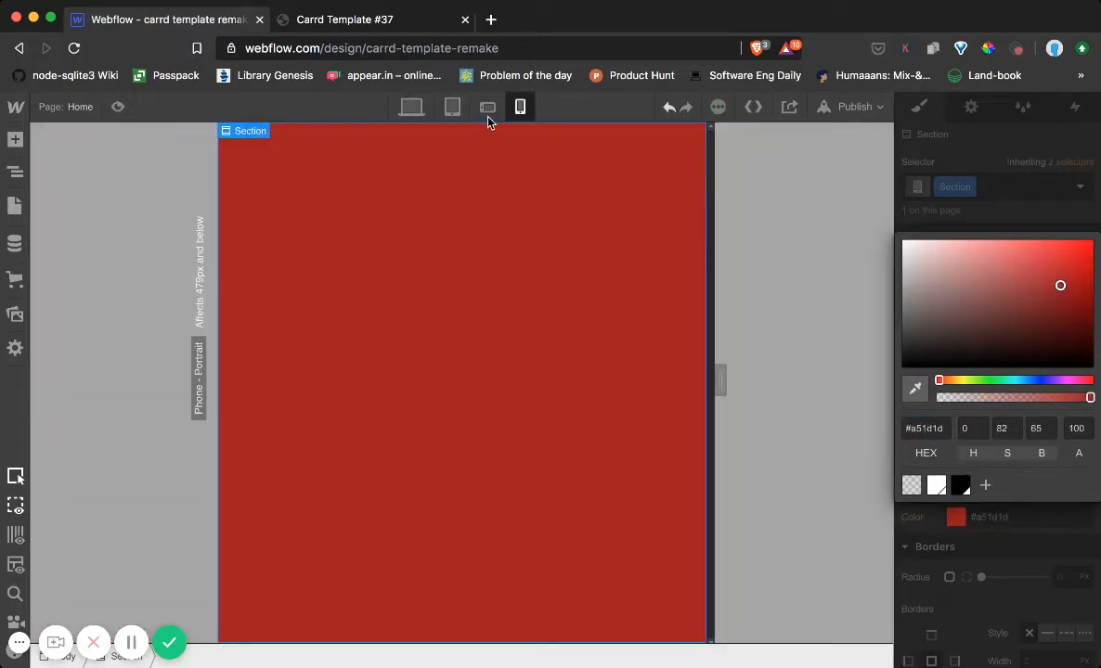
left_click(411, 106)
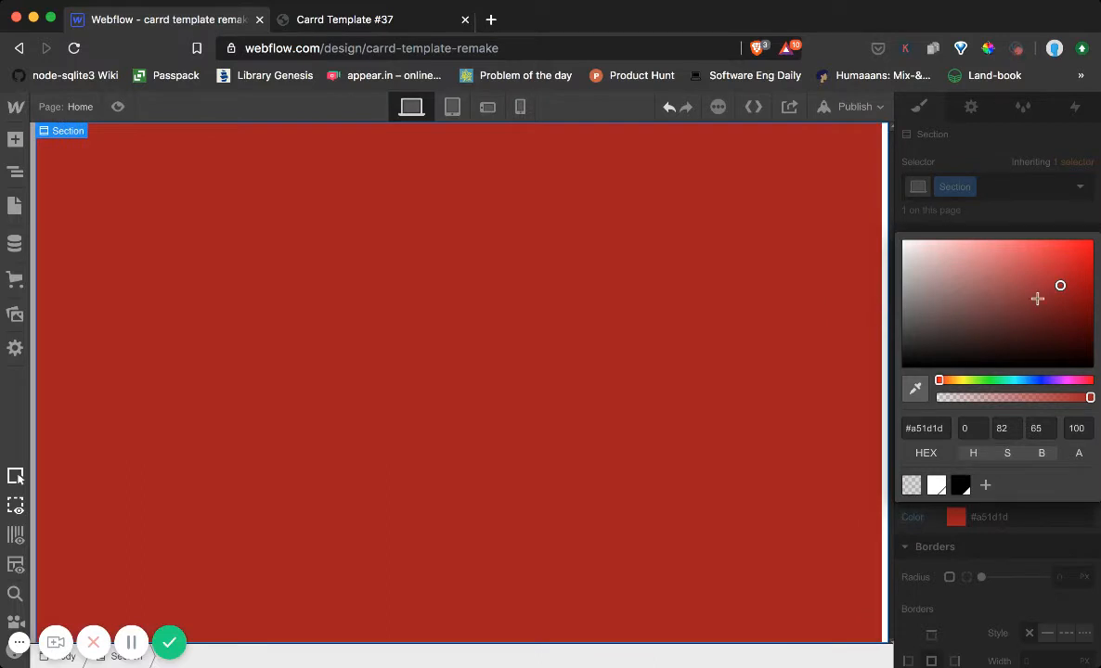
left_click(1051, 543)
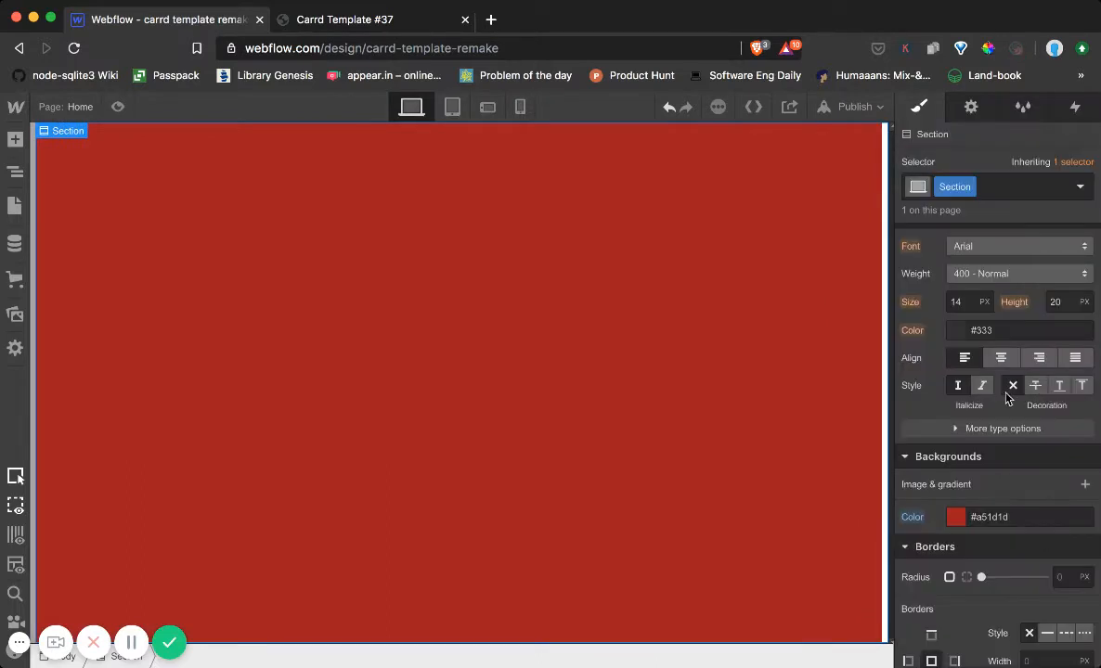
Reset the section's background colour to transparent.
left_click(955, 520)
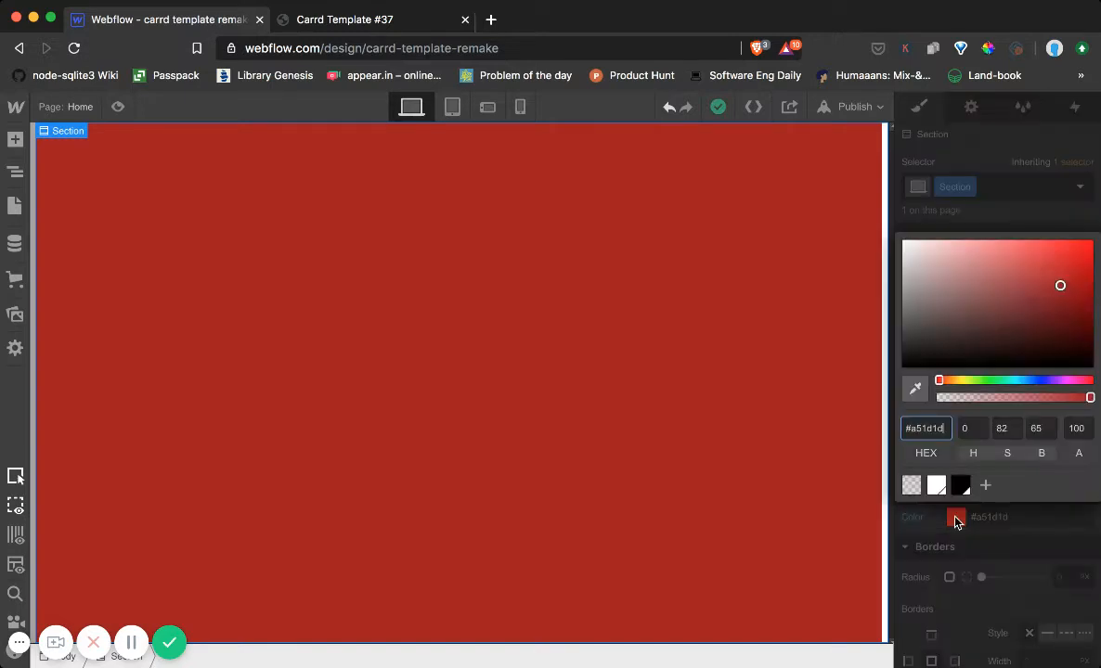
left_click(913, 486)
left_click(1045, 519)
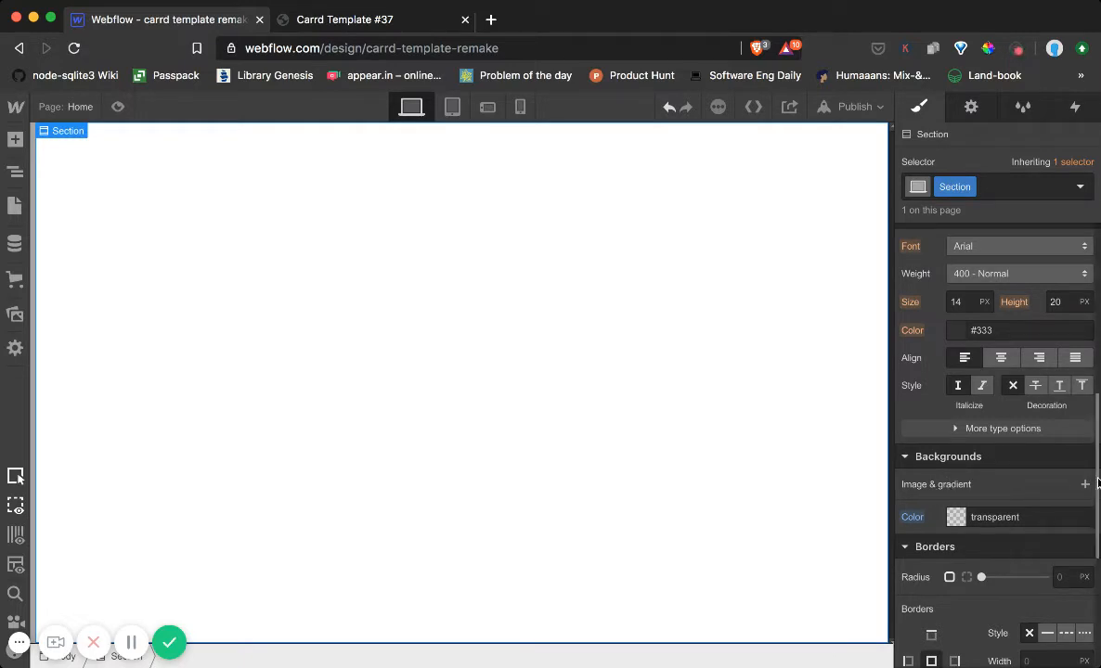
Add a linear gradient background to the section and set its angle to 49 degrees.
left_click(1084, 484)
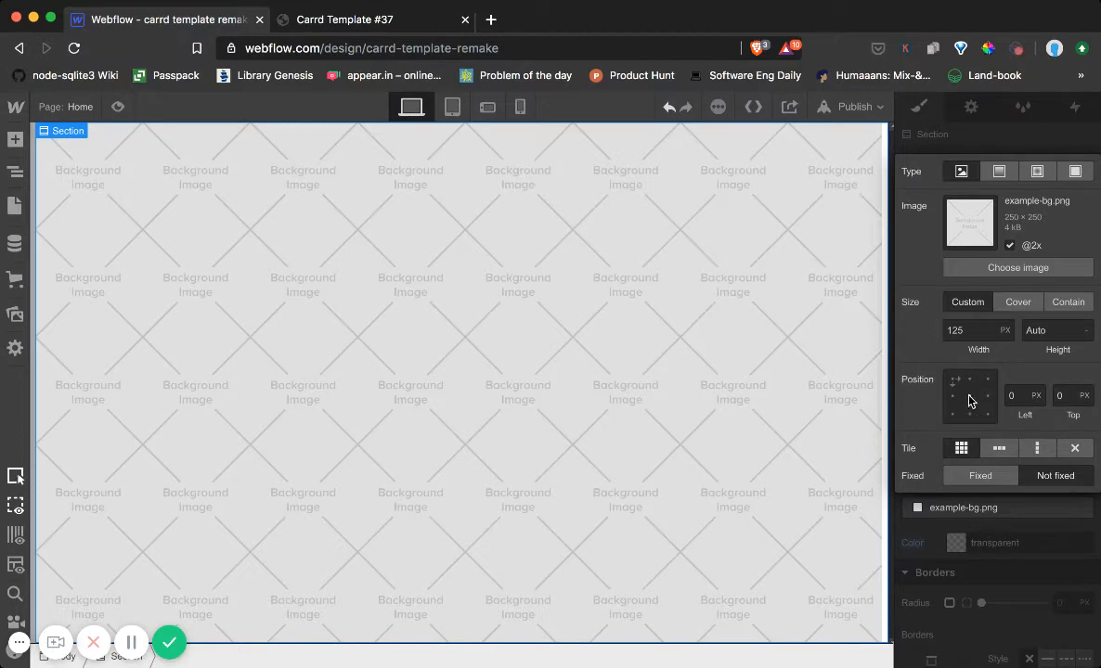
left_click(1000, 171)
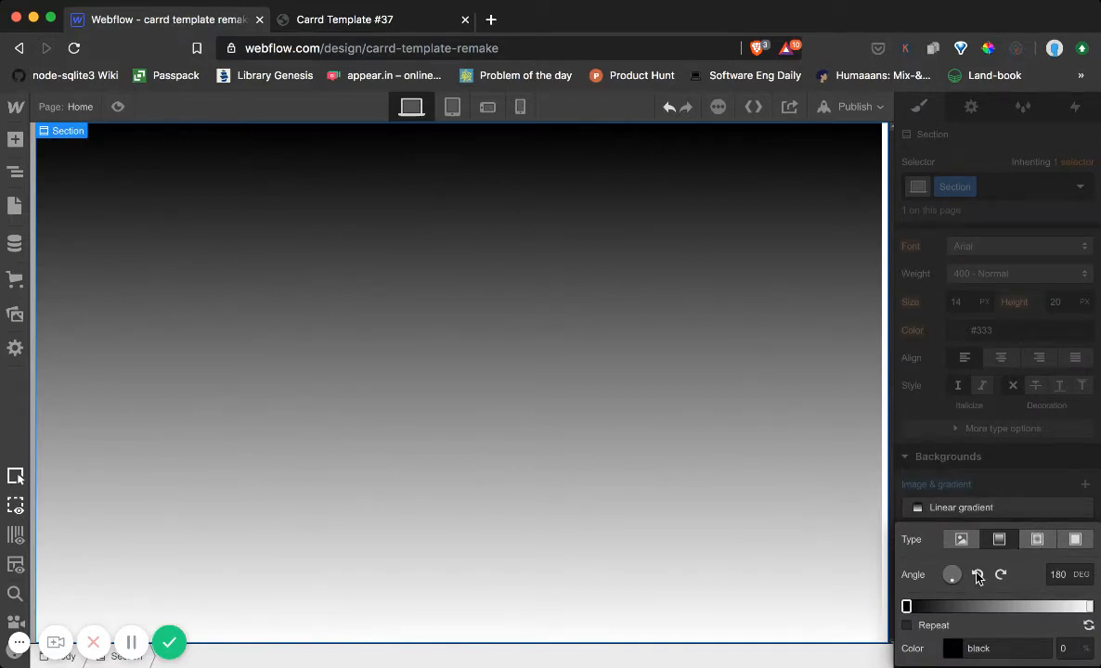
left_click_drag(954, 585, 962, 576)
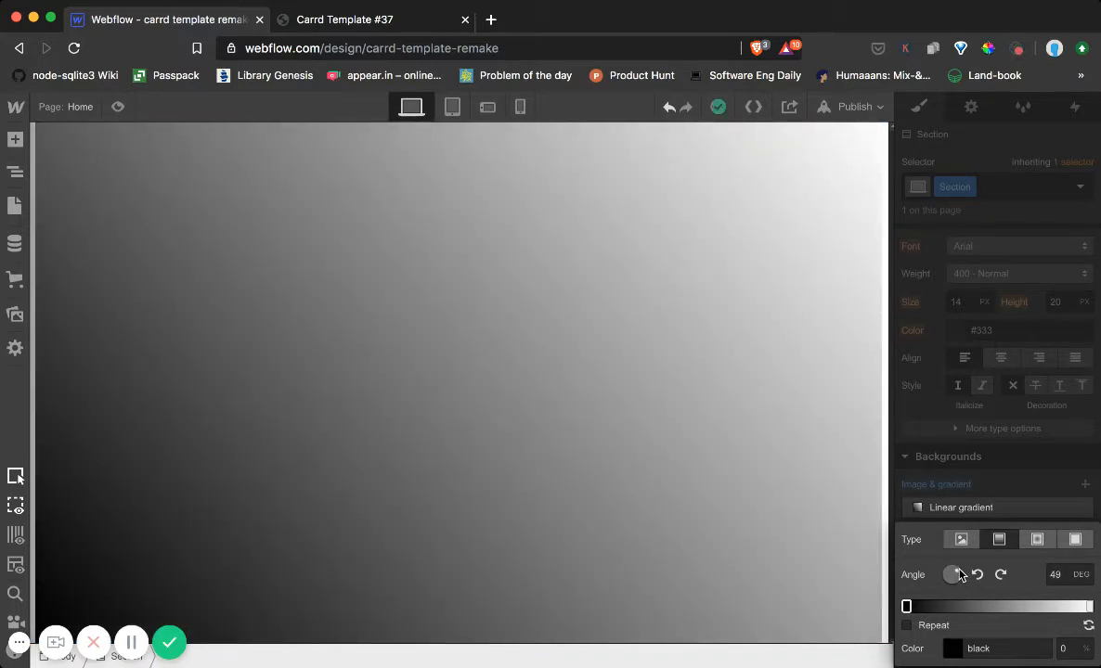
Set the angle of the section's linear gradient to 45 degrees.
left_click_drag(961, 576, 962, 574)
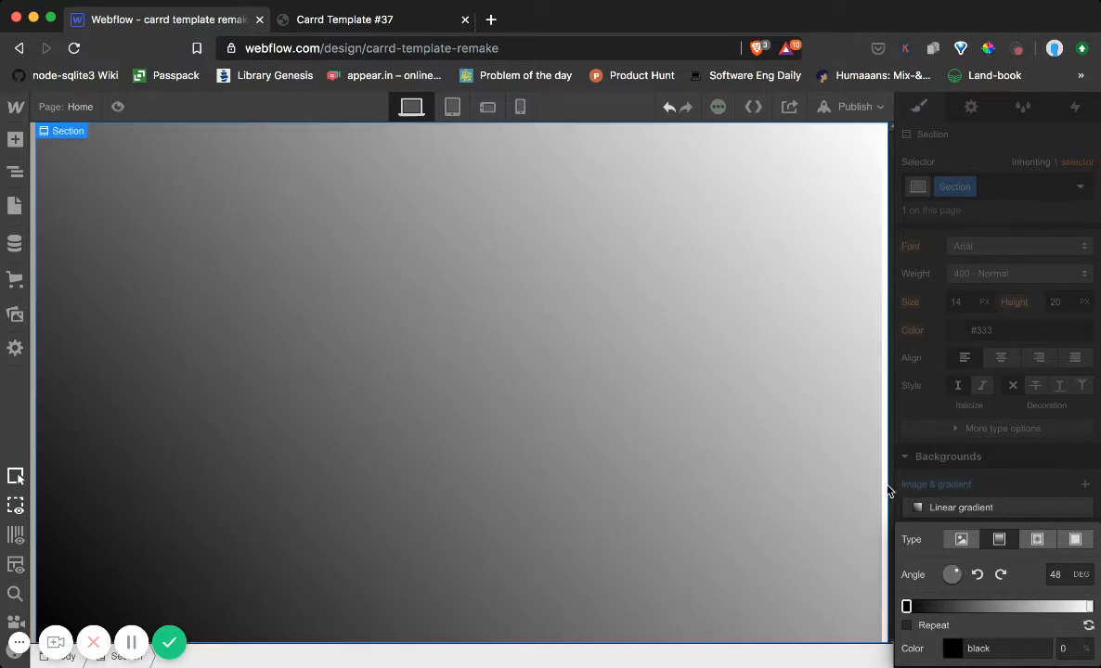
left_click(1058, 576)
key("Return")
Set the gradient's start colour to #3b3b7a and check it against the Carrd Template #37 page.
left_click(956, 649)
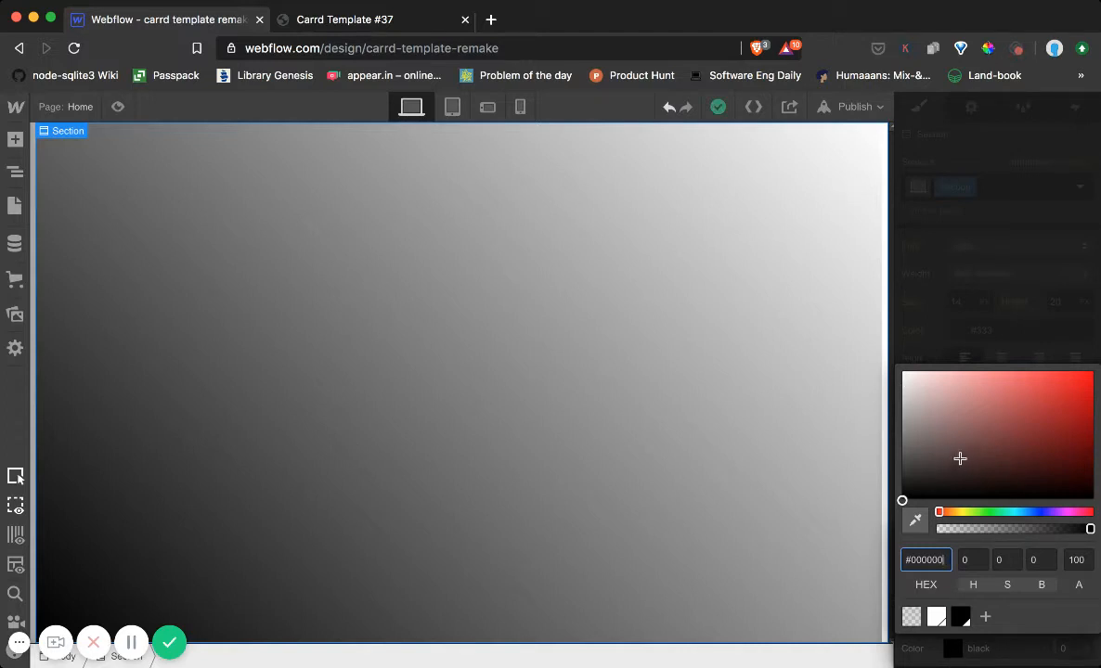
left_click(927, 560)
type("3b3b7a")
key("Return")
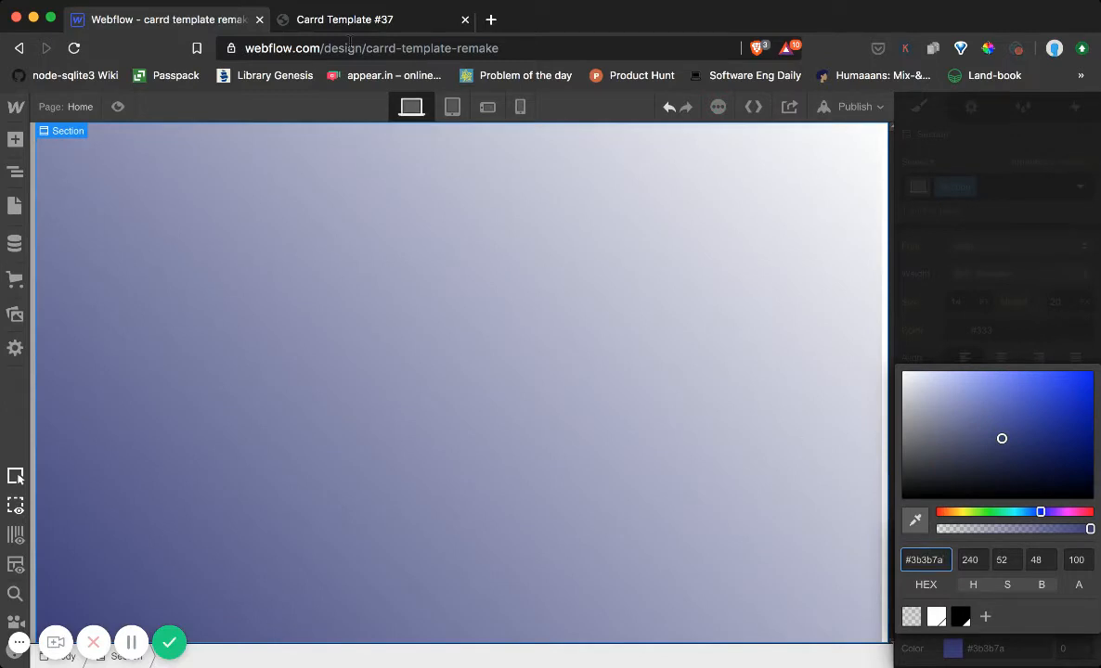
left_click(336, 26)
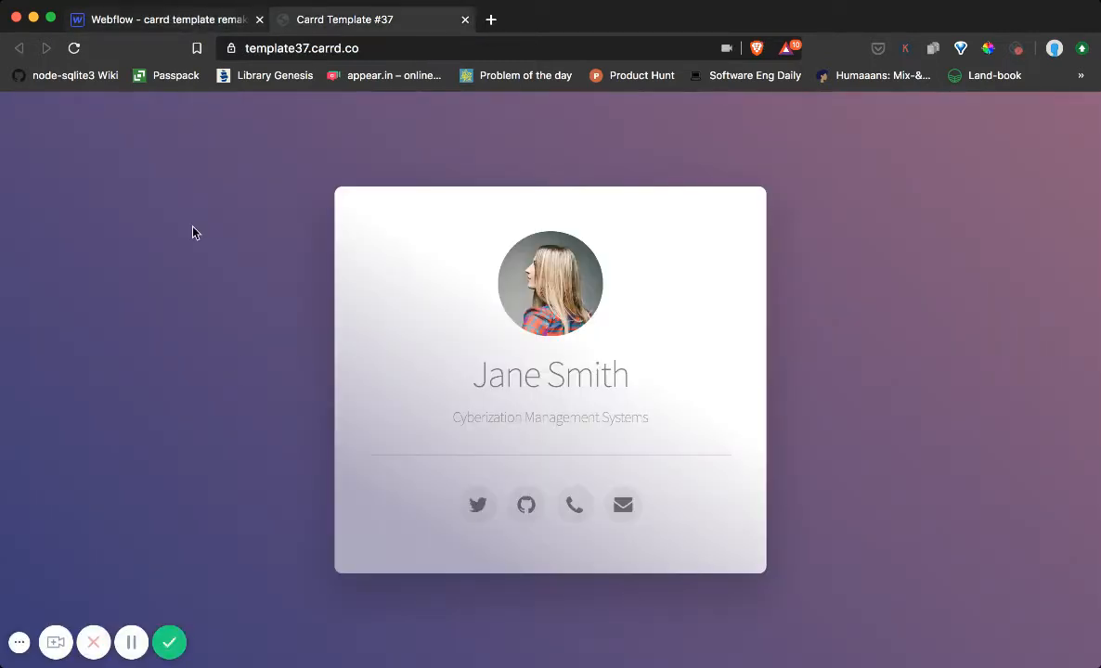
left_click(197, 29)
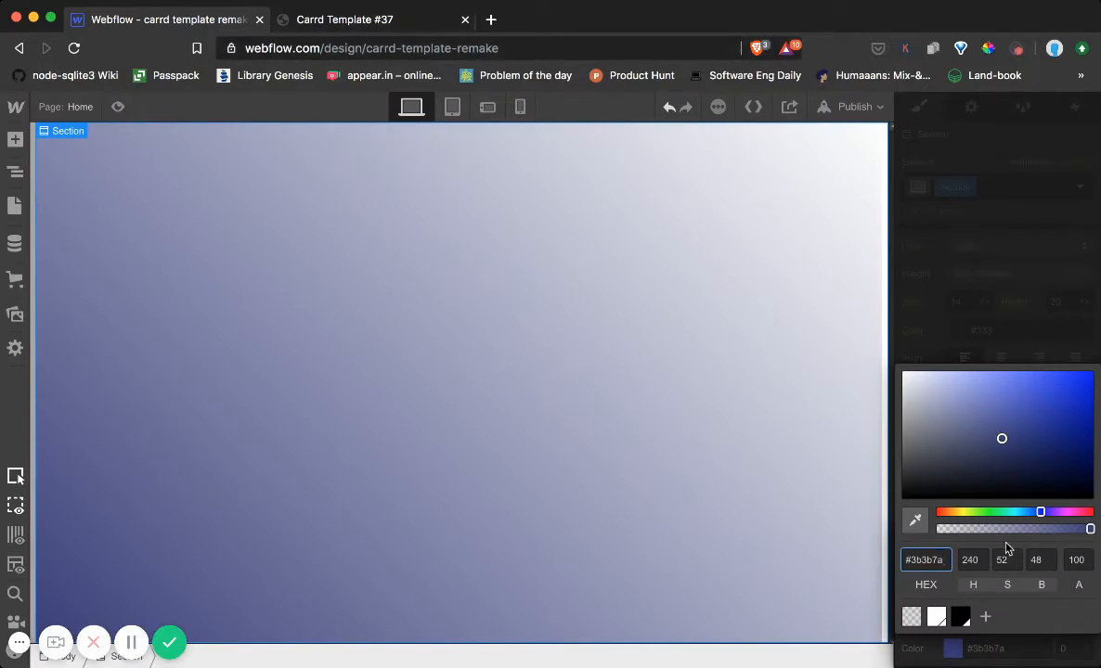
left_click(1031, 643)
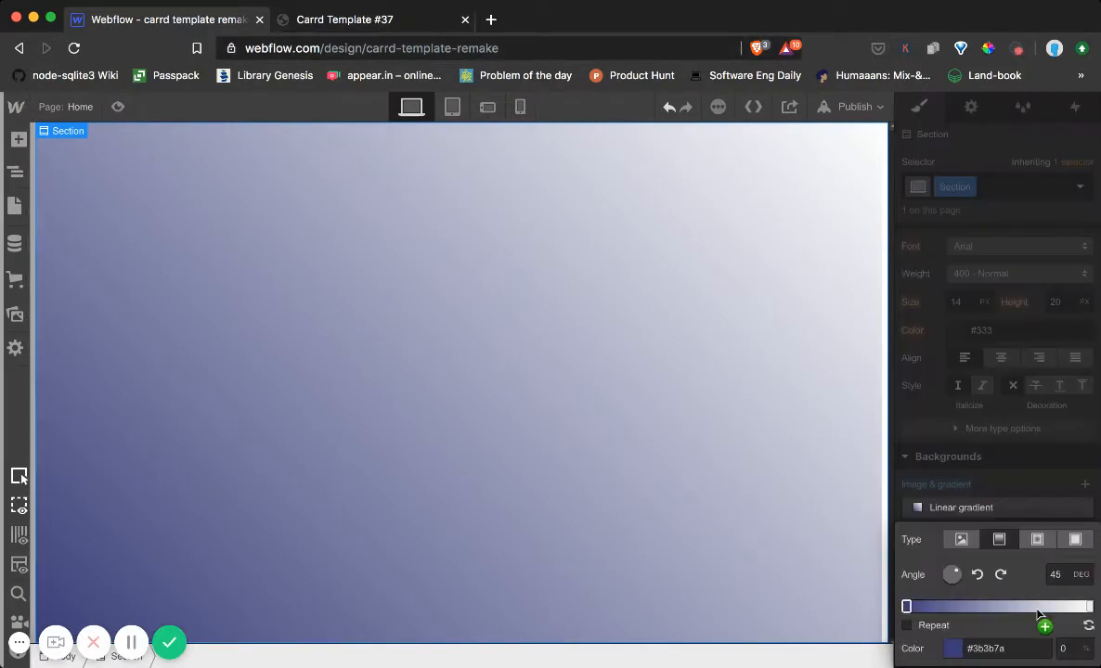
Set the gradient's end colour to #91617e and finish editing the gradient.
left_click(1089, 607)
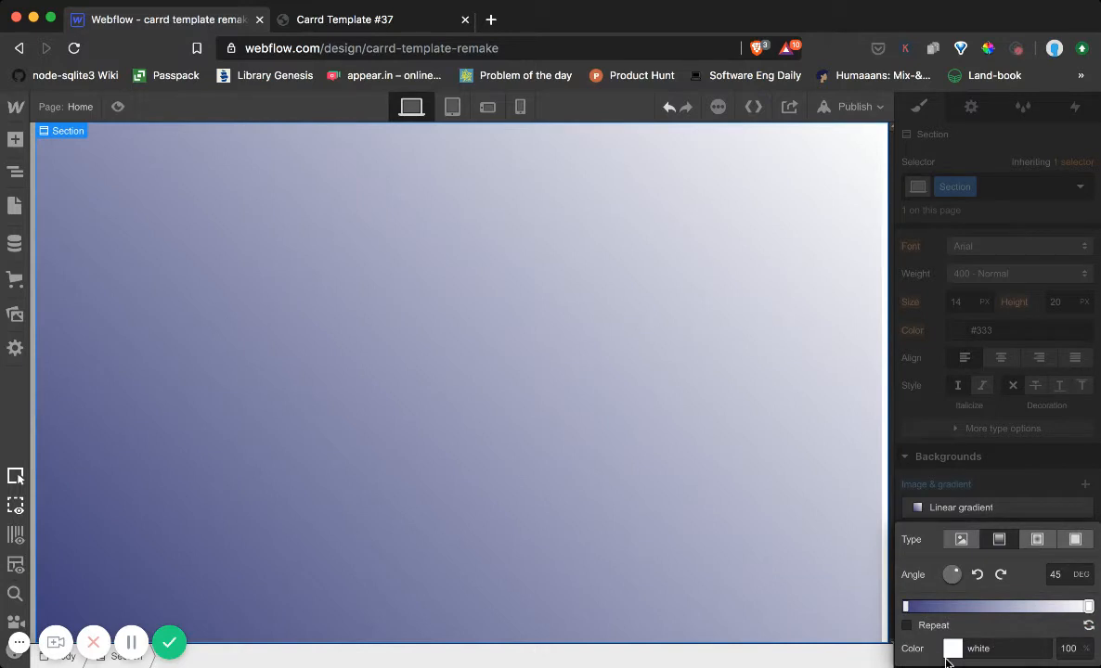
left_click(952, 649)
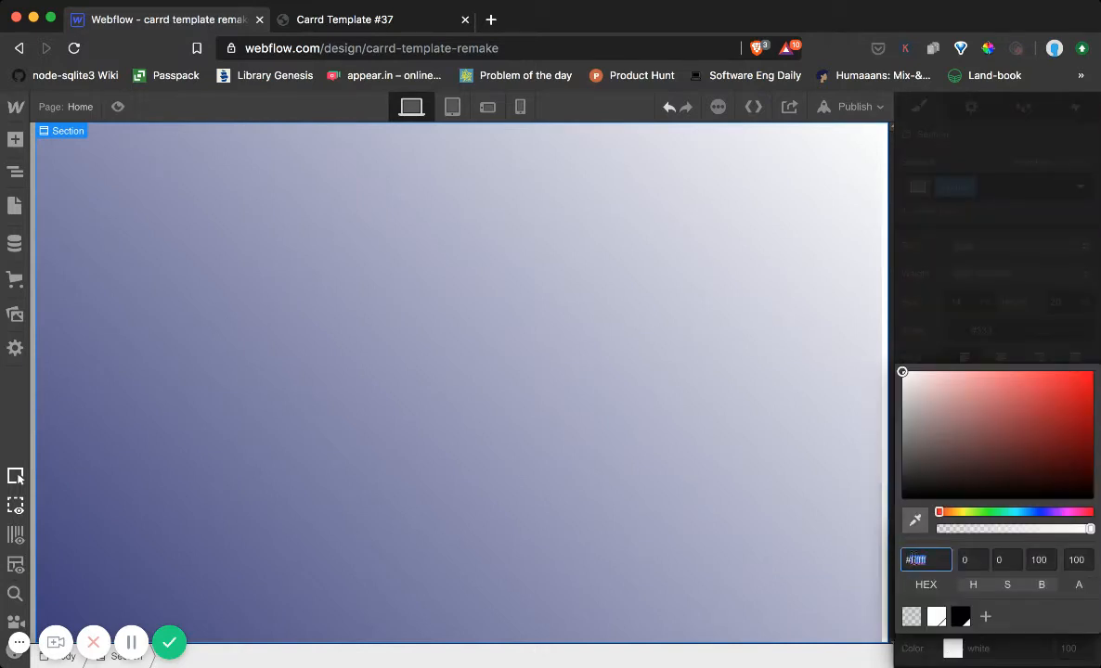
type("f")
key("Return")
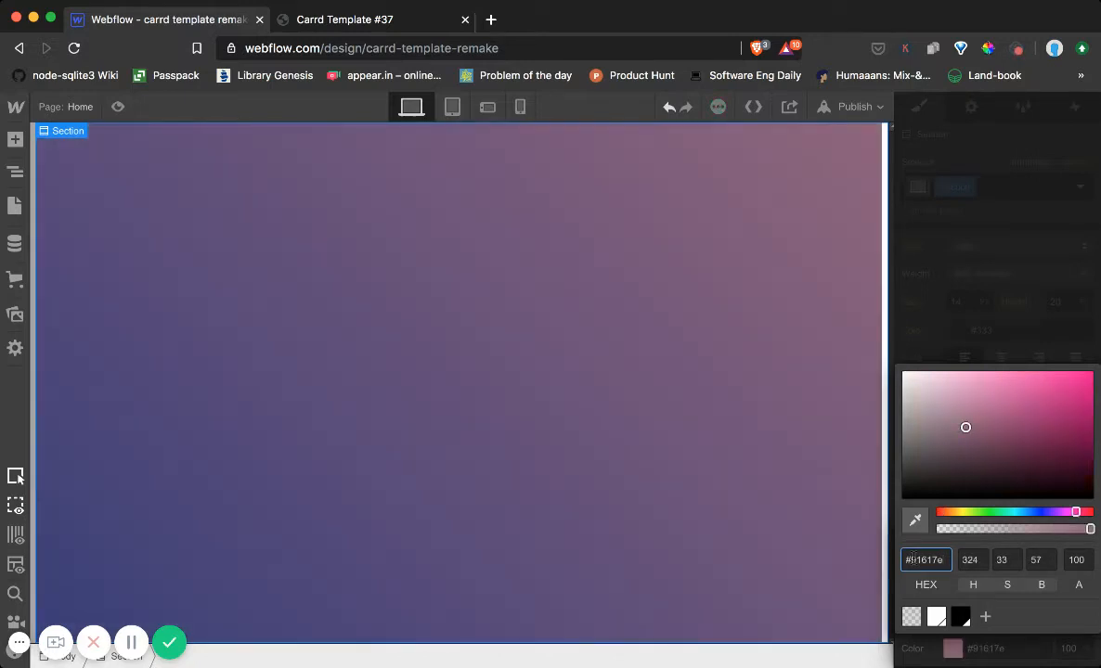
left_click(1021, 343)
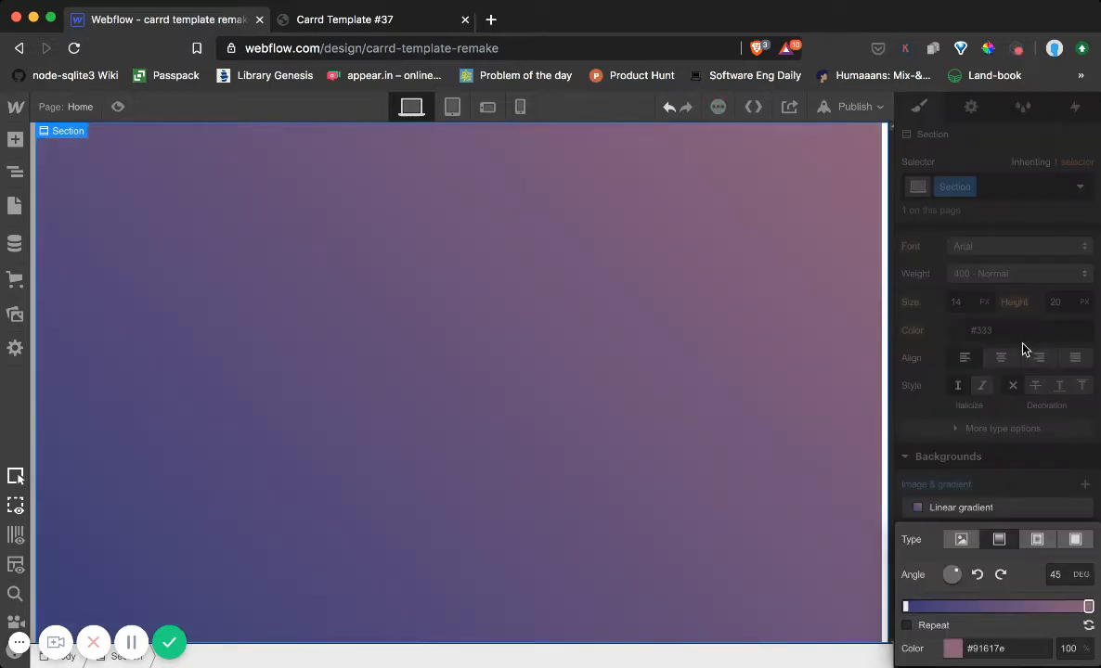
left_click(1037, 483)
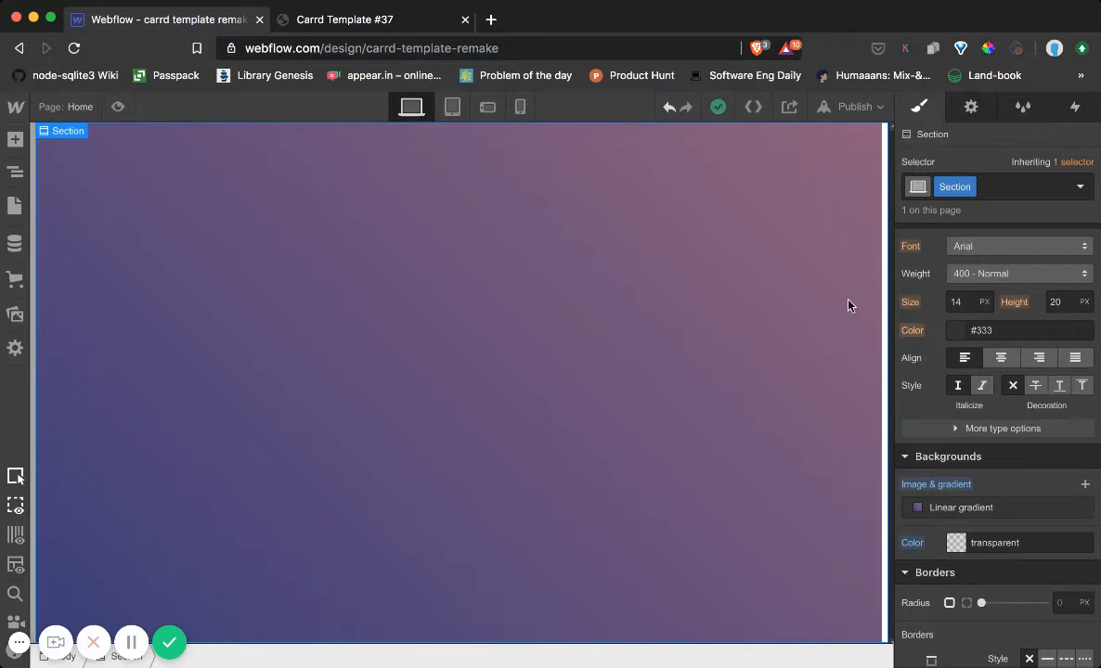
Compare the section's finished gradient with the background of the Carrd Template #37 page.
left_click(379, 19)
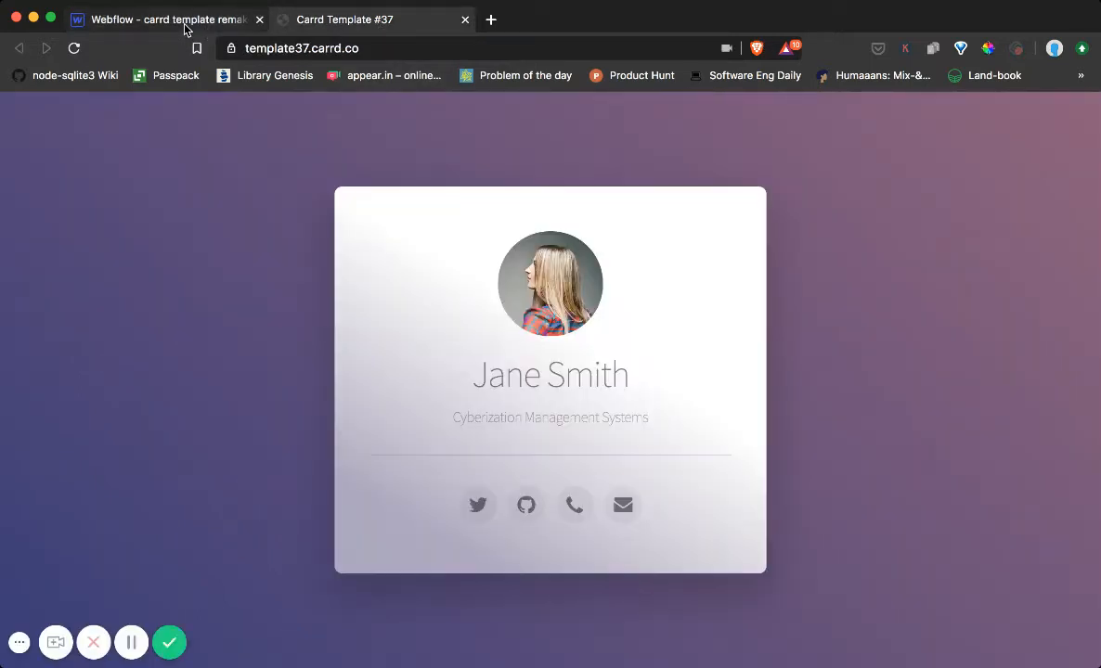
left_click(184, 22)
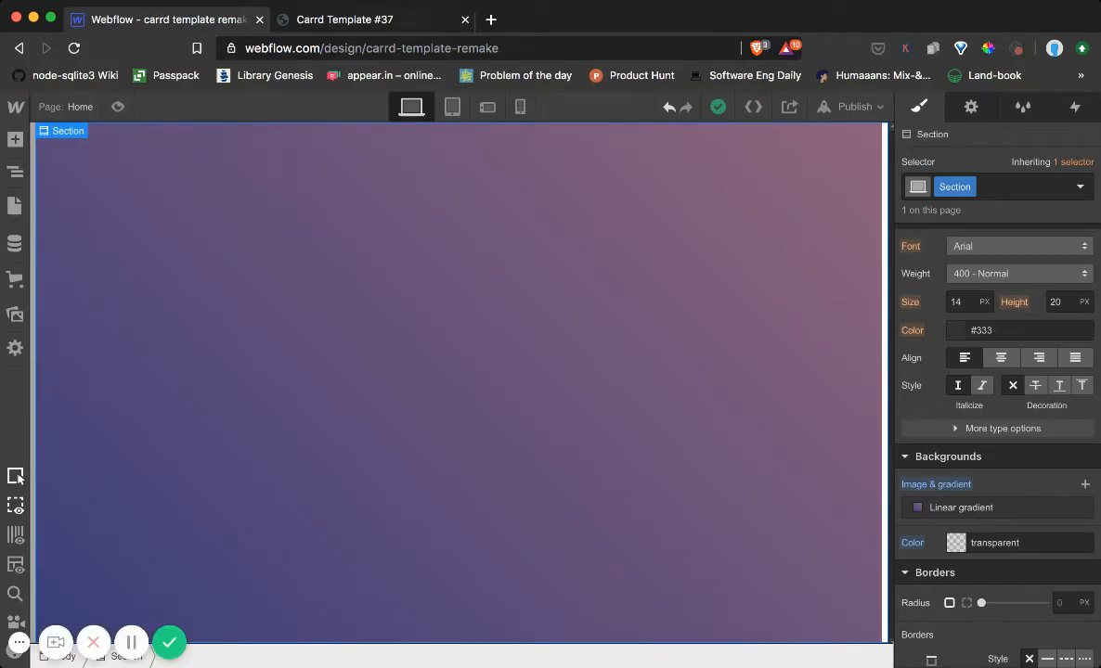
left_click(370, 23)
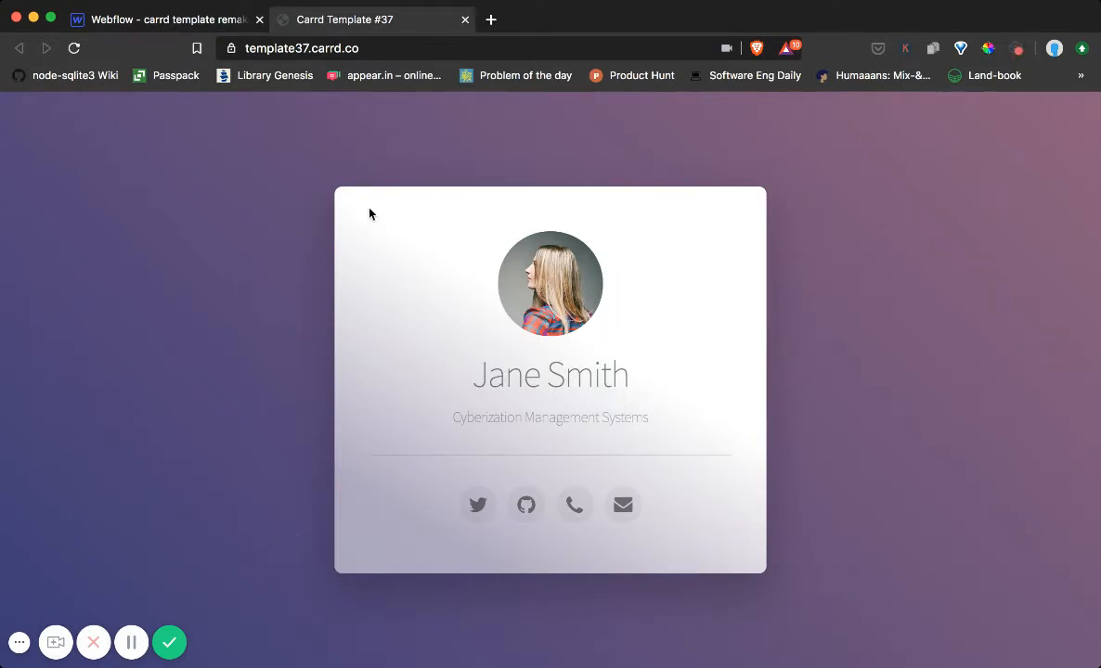
left_click(160, 21)
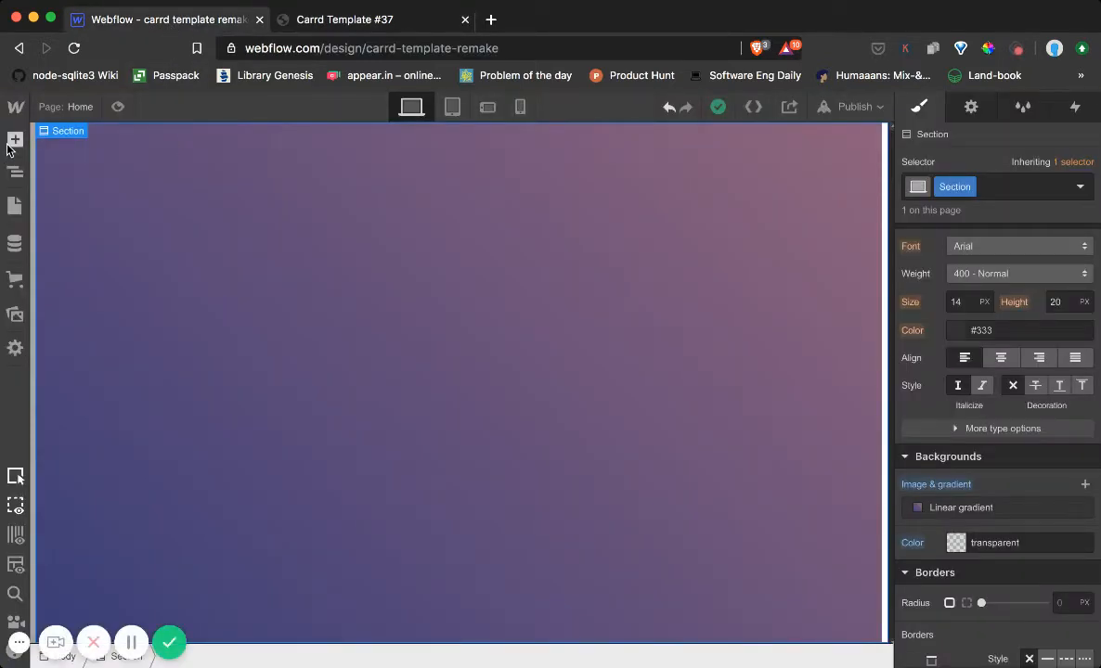
Add a Div Block inside the section and give it a white background colour.
left_click(15, 139)
scroll(69, 372, "down", 2)
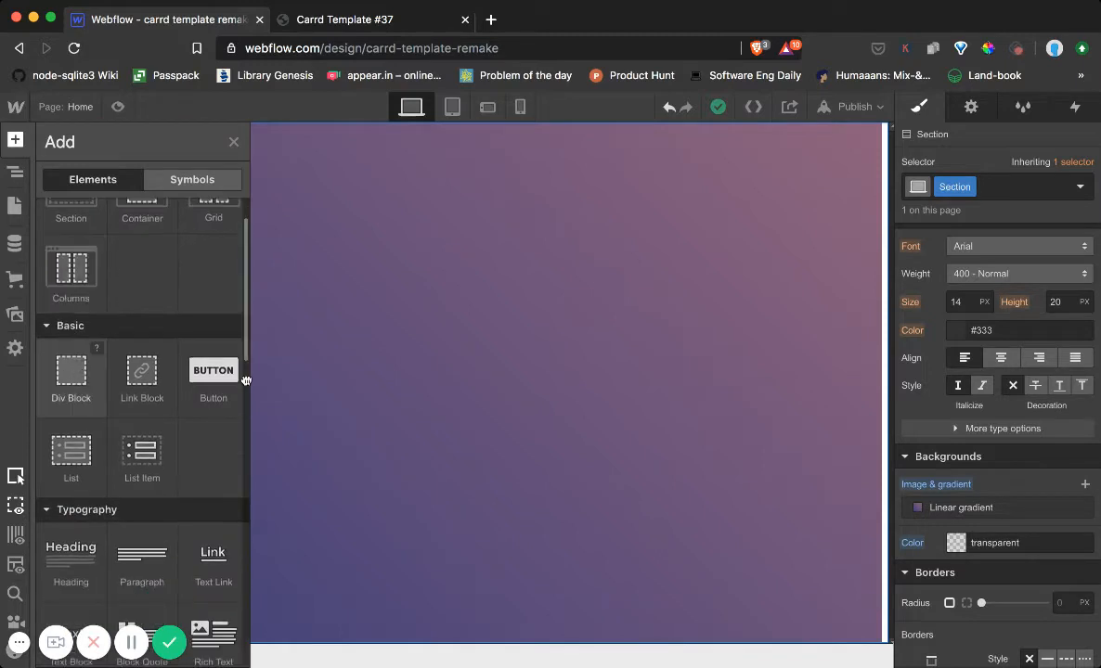
left_click_drag(246, 380, 523, 341)
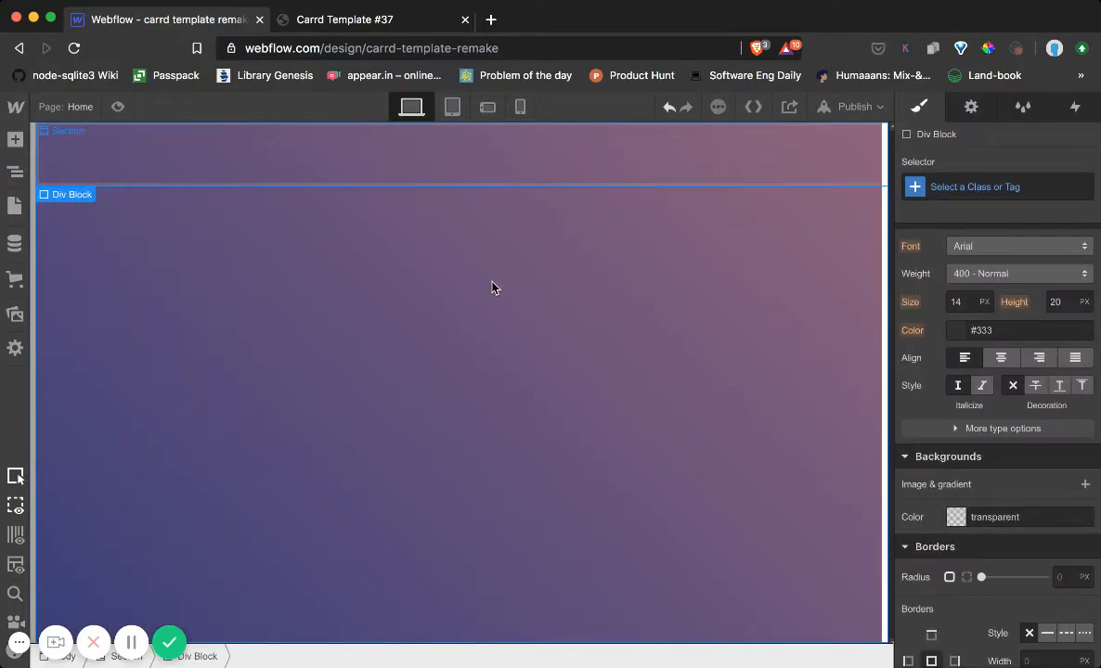
left_click(956, 518)
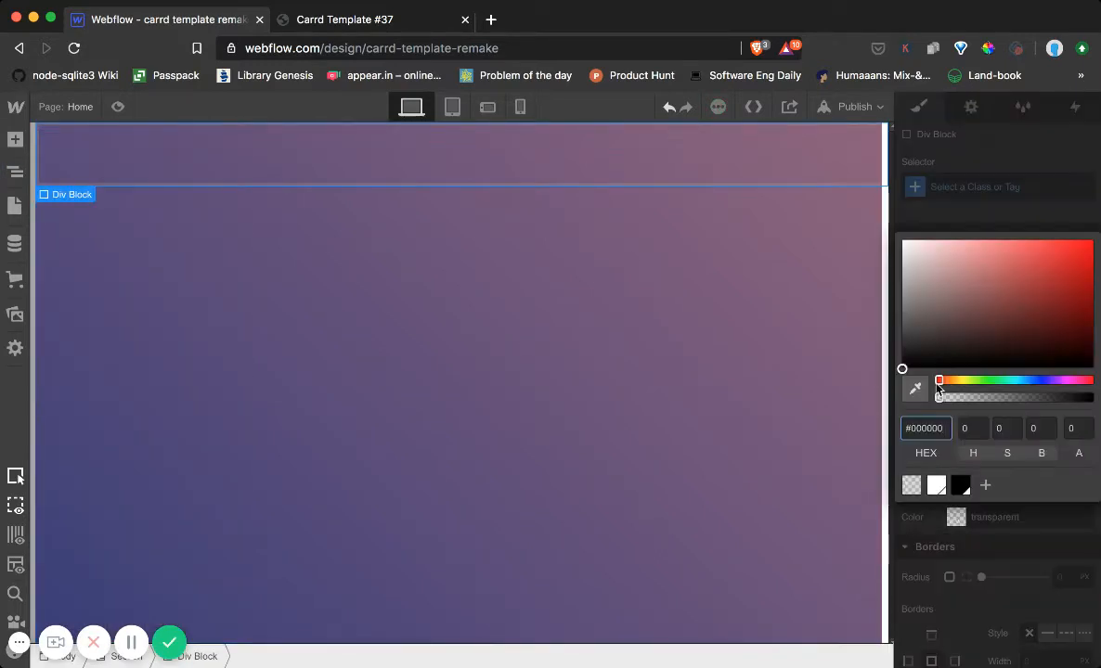
left_click(901, 240)
left_click(773, 309)
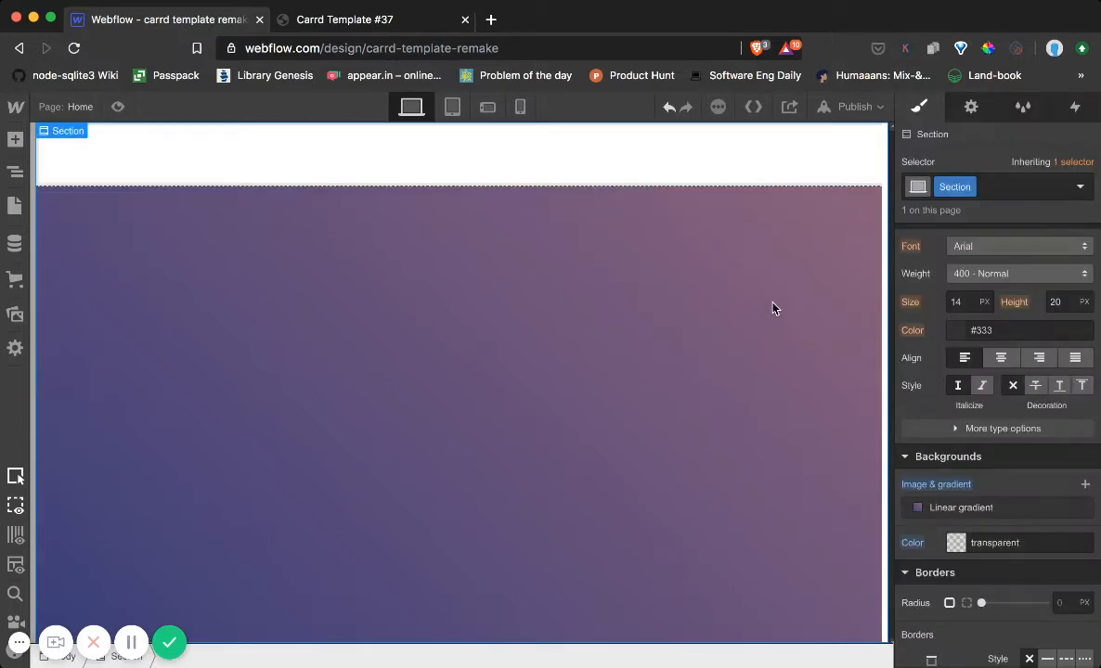
Try a width of 500 px on the section and revert it.
scroll(936, 313, "up", 5)
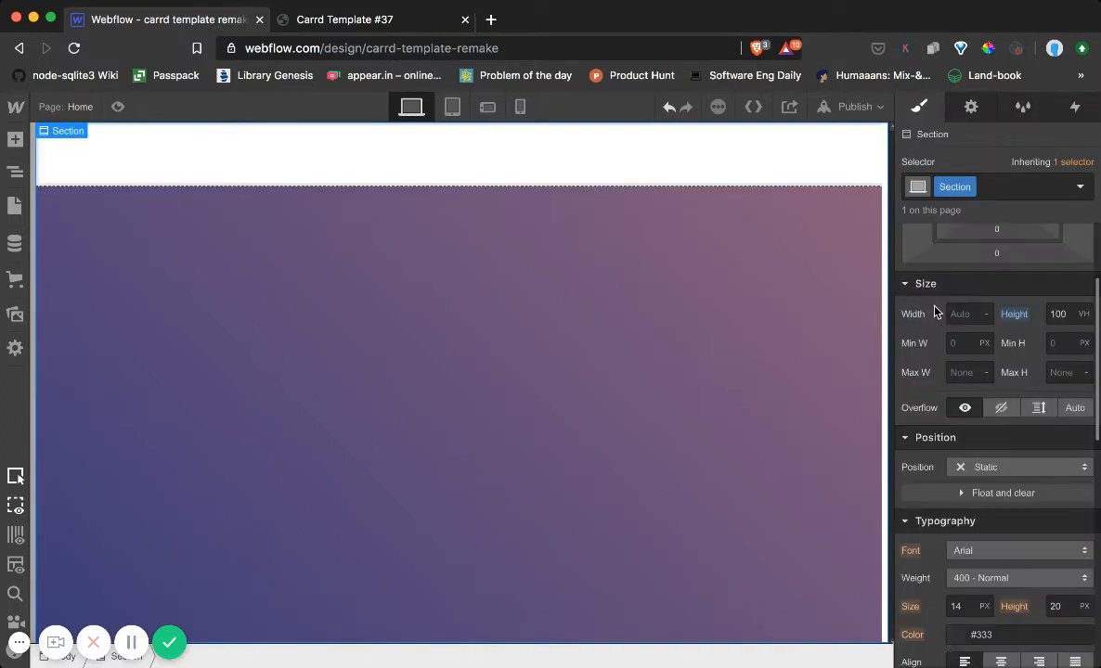
left_click(960, 314)
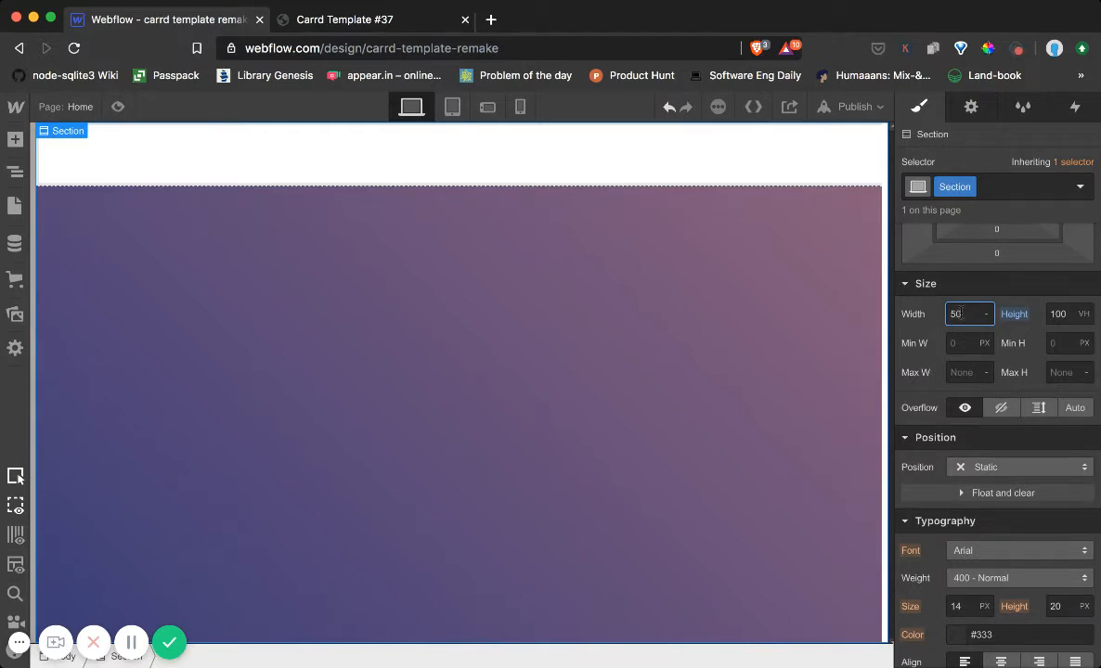
key("Return")
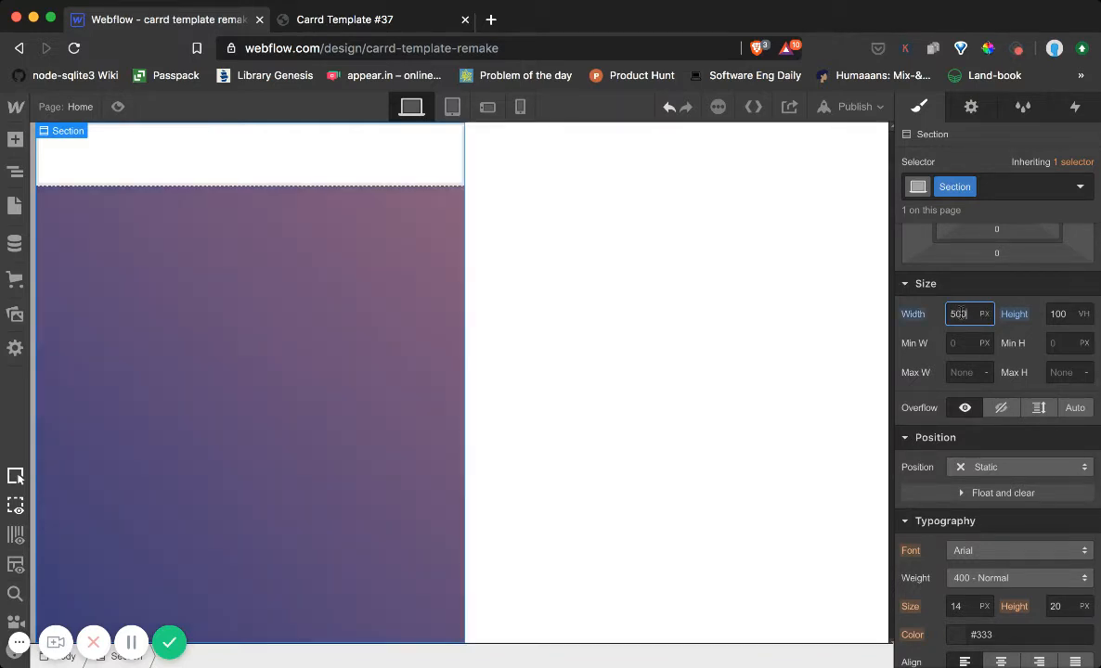
key("BackSpace")
key("BackSpace")
key("BackSpace")
left_click(558, 289)
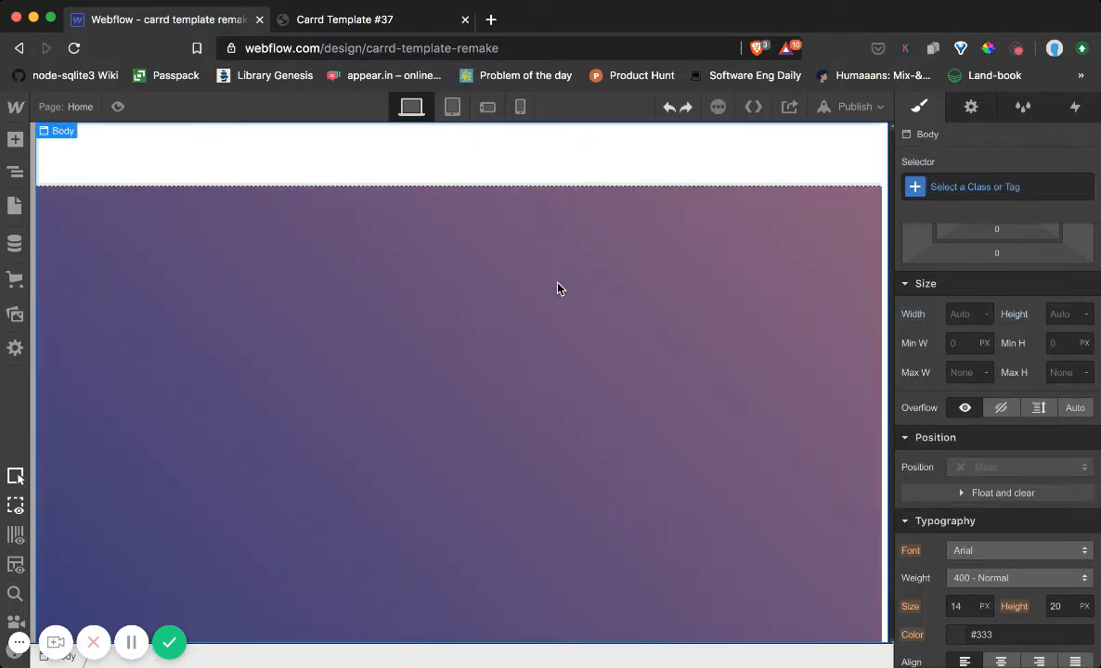
Rename the section's class to background.
left_click(15, 171)
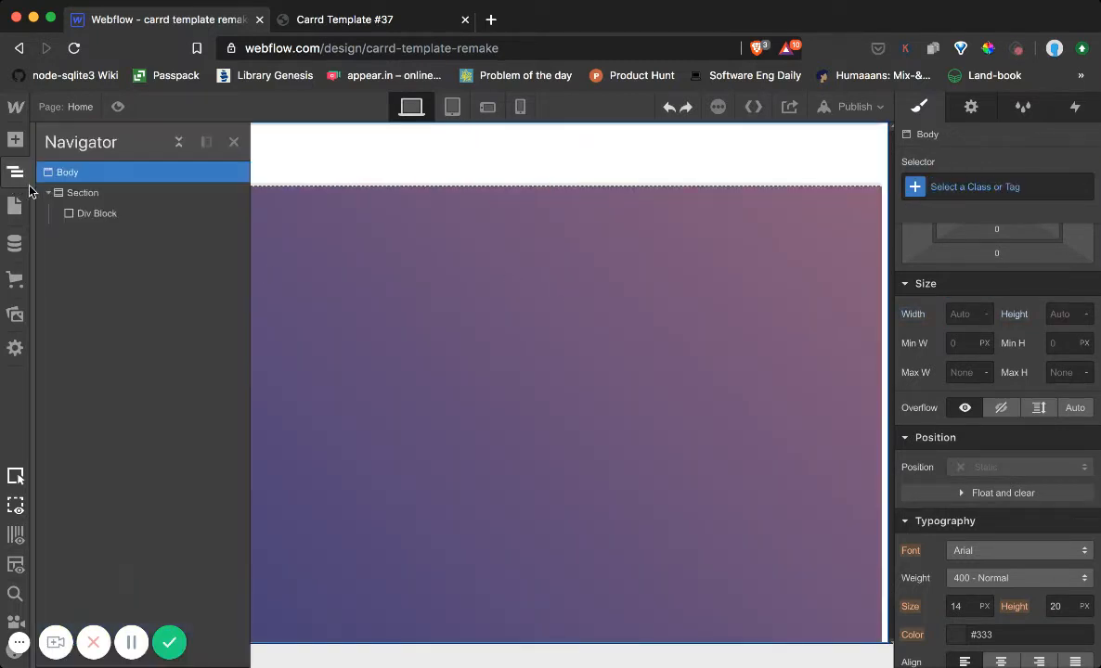
left_click(74, 195)
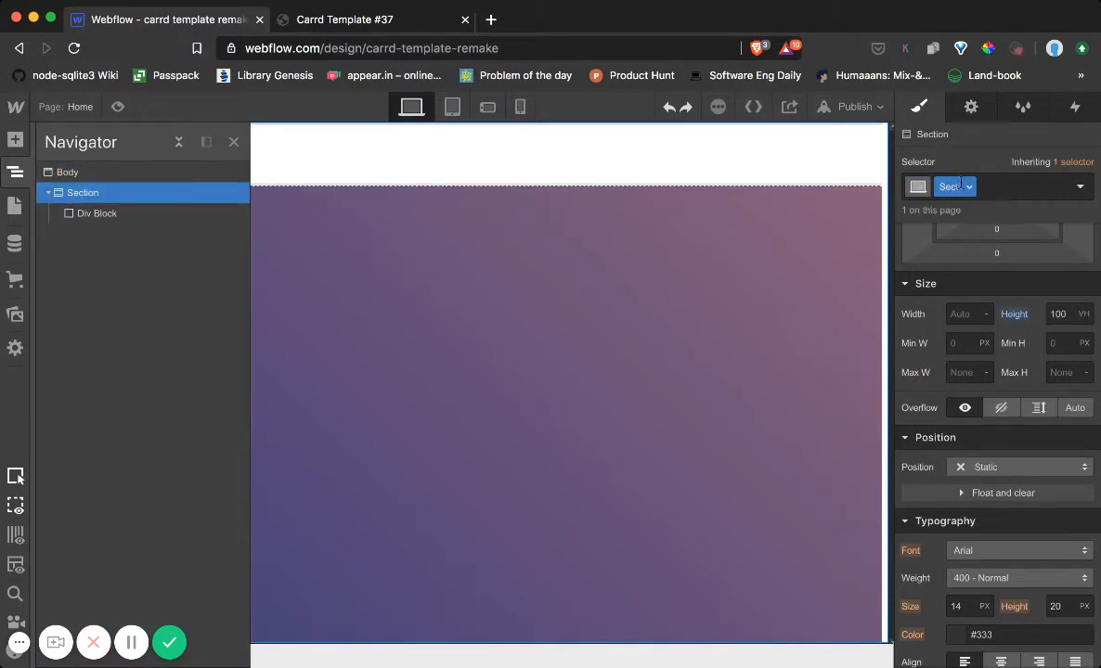
type("background")
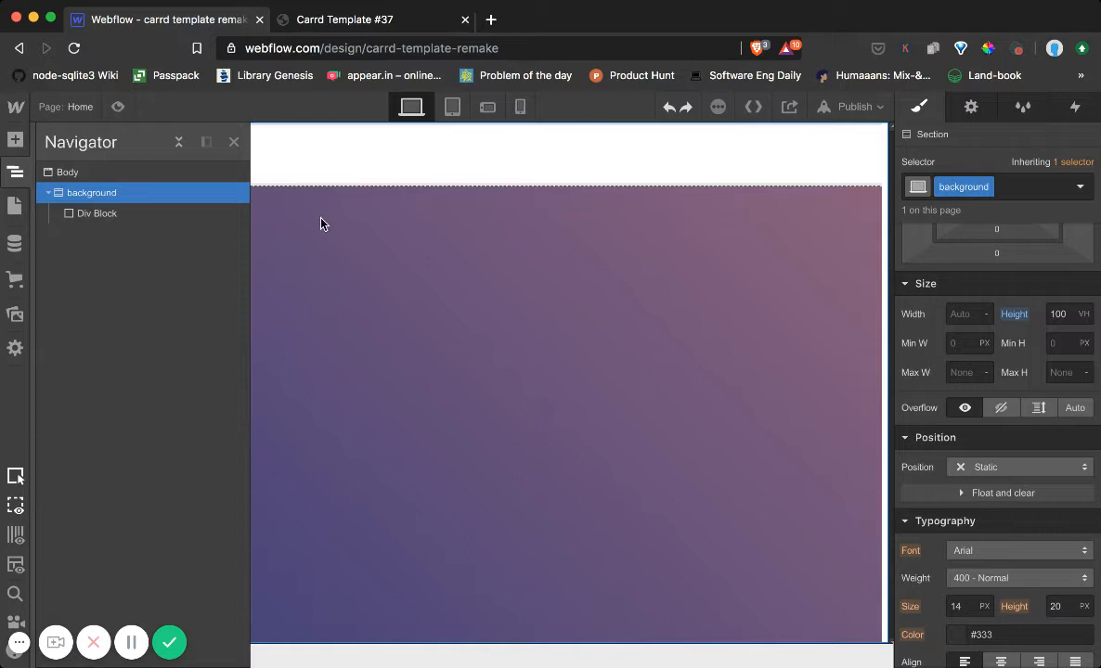
Rename the class of the Div Block inside the section to inner_container.
left_click(82, 212)
double_click(947, 185)
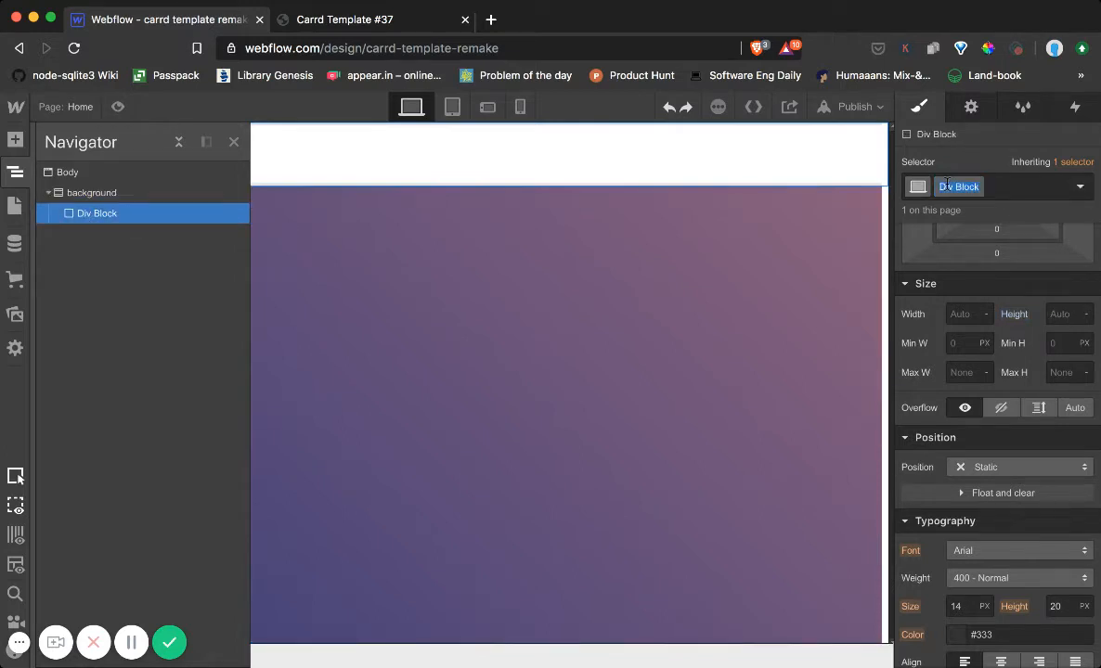
type("inner_container")
key("Return")
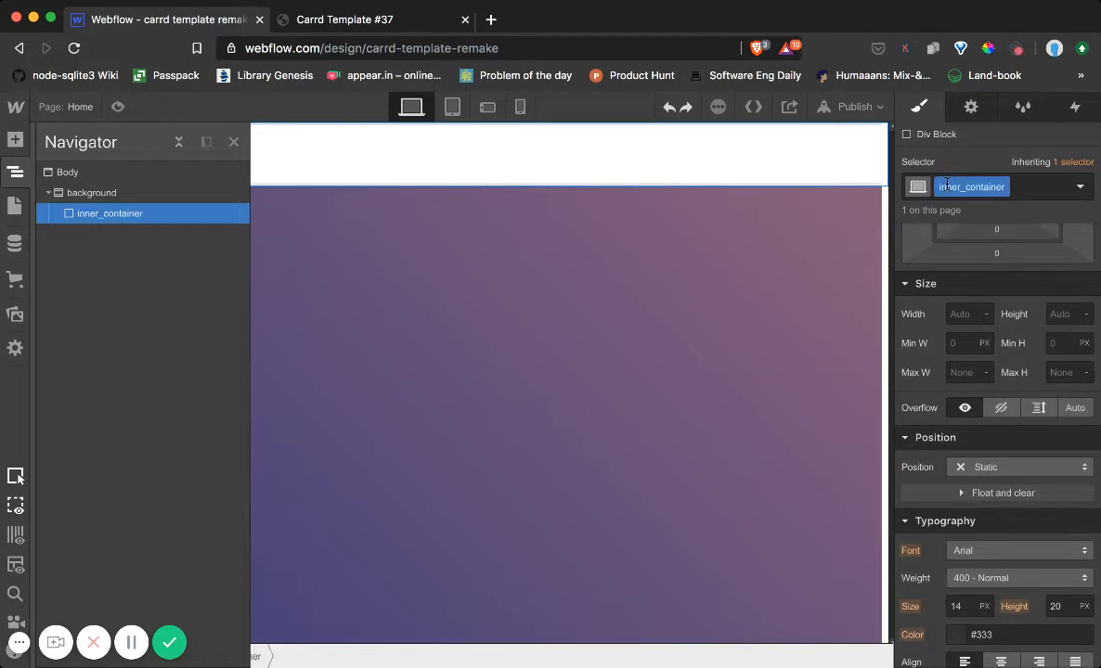
Try a width of 500 px on the background section and undo the change.
left_click(630, 259)
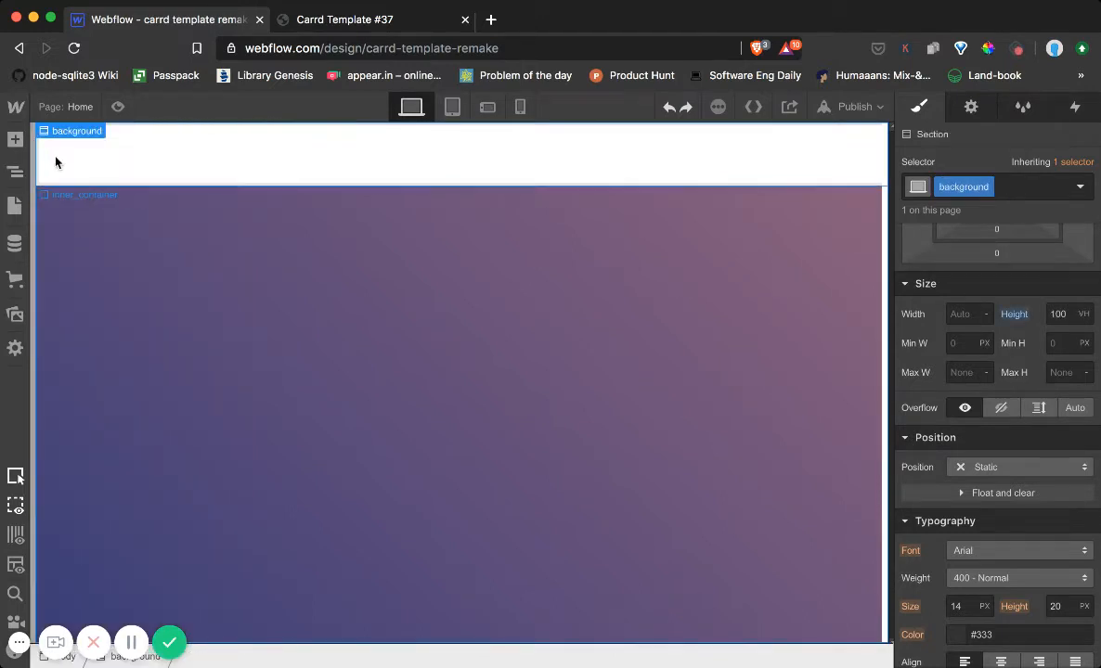
left_click(15, 172)
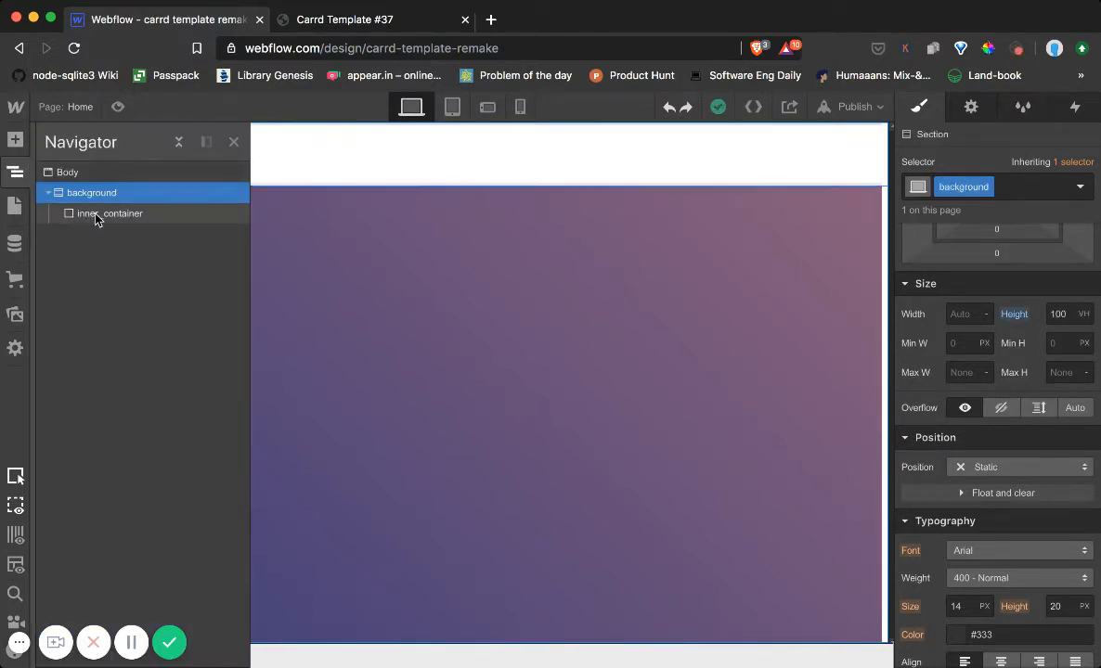
left_click(108, 215)
left_click(655, 272)
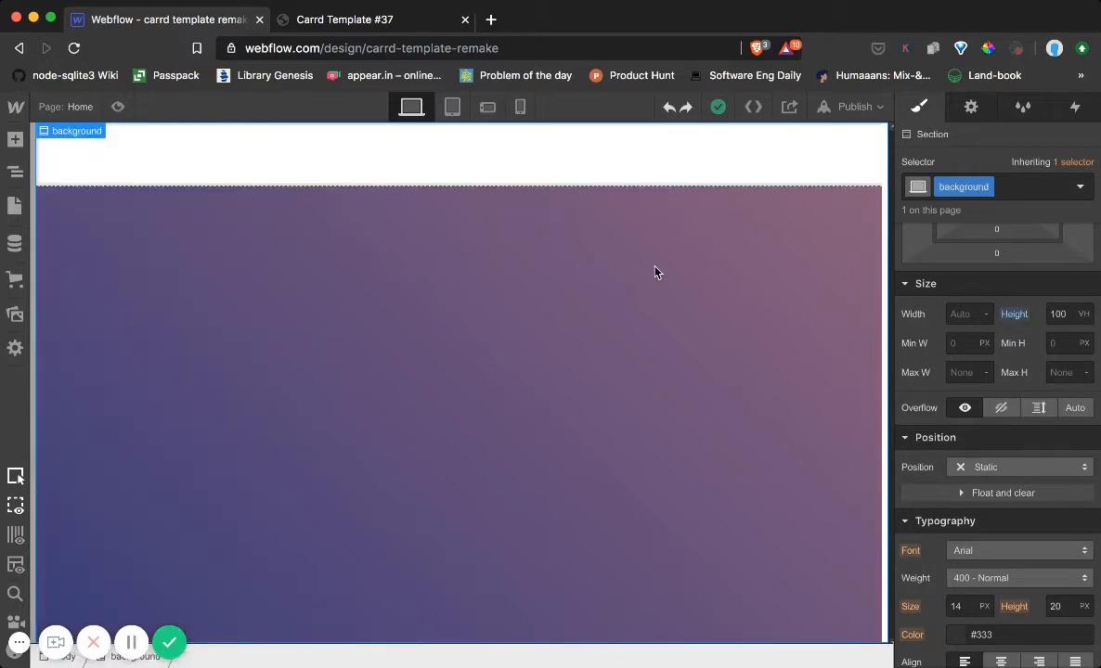
left_click(968, 309)
type("500")
key("Return")
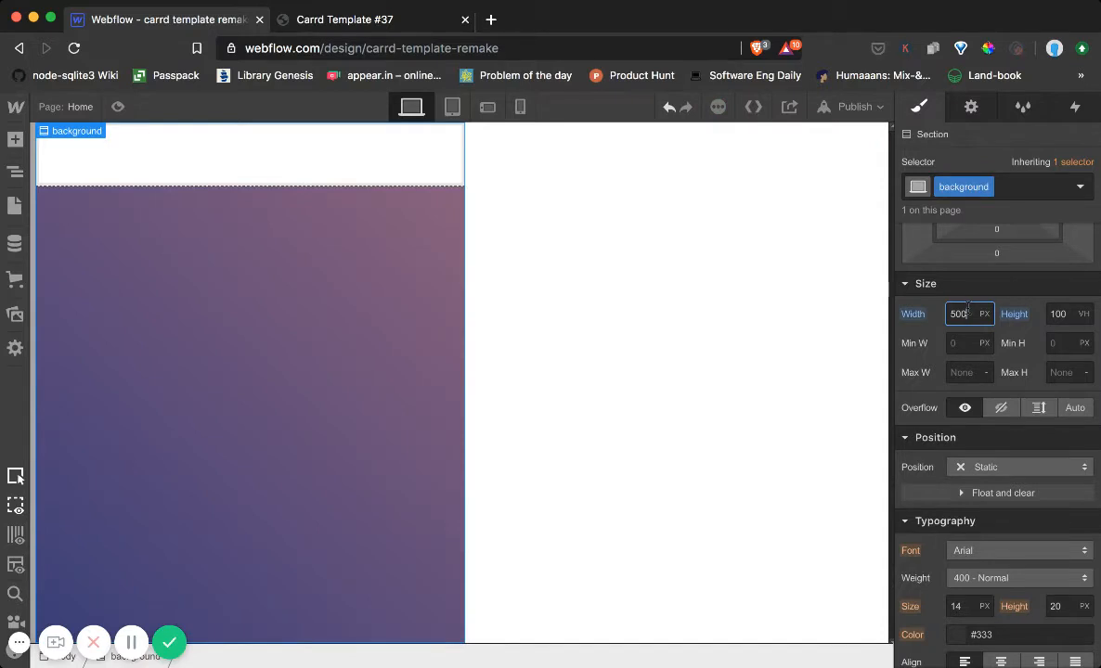
left_click(808, 284)
key("super+z")
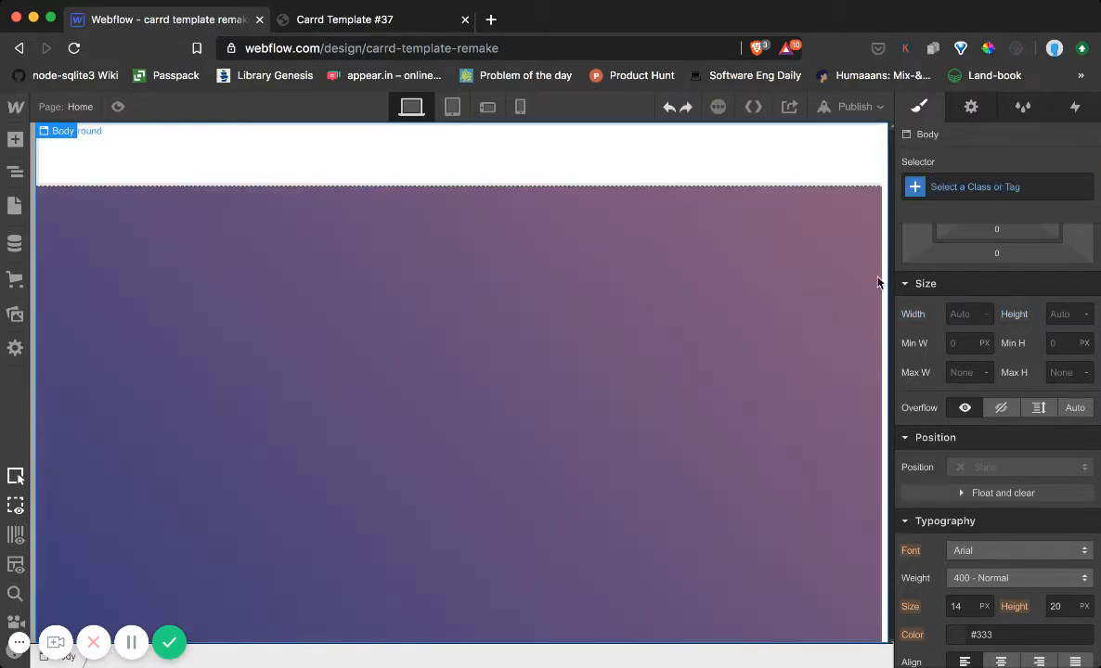
Set the inner_container div block's width to 500 px and its height to 450 px.
left_click(19, 173)
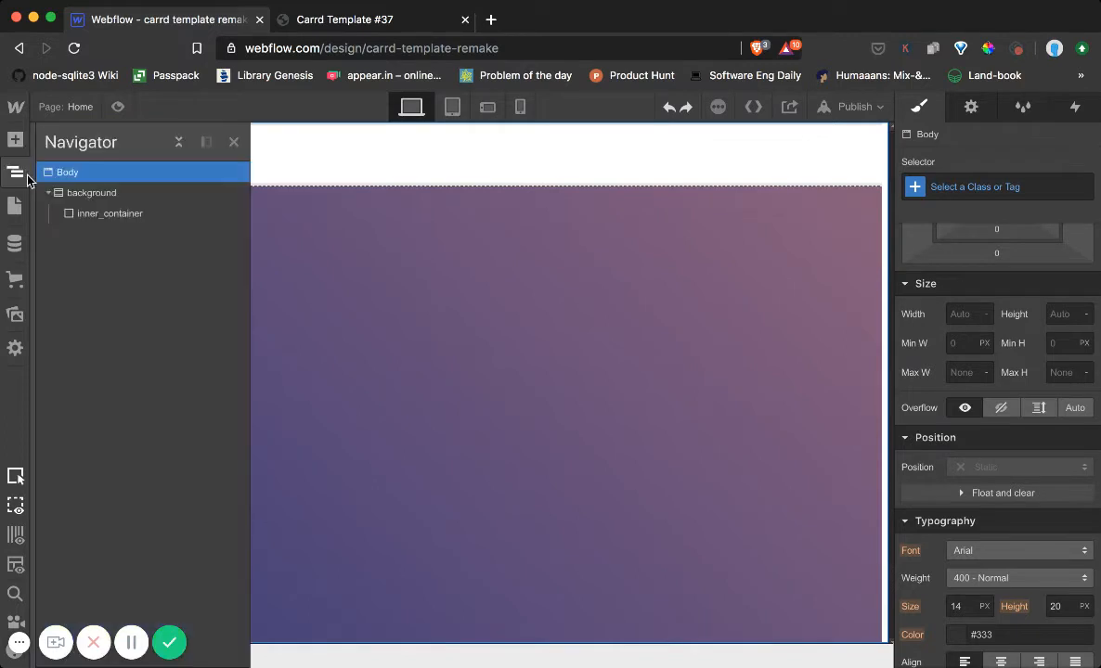
left_click(106, 216)
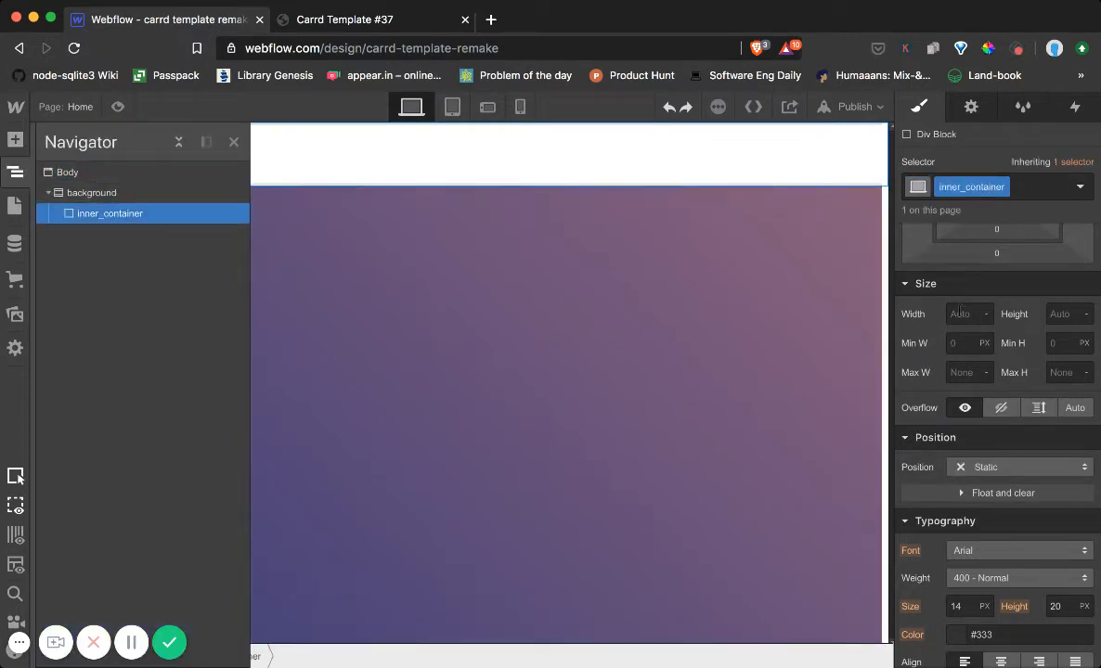
left_click(960, 313)
type("500")
key("Return")
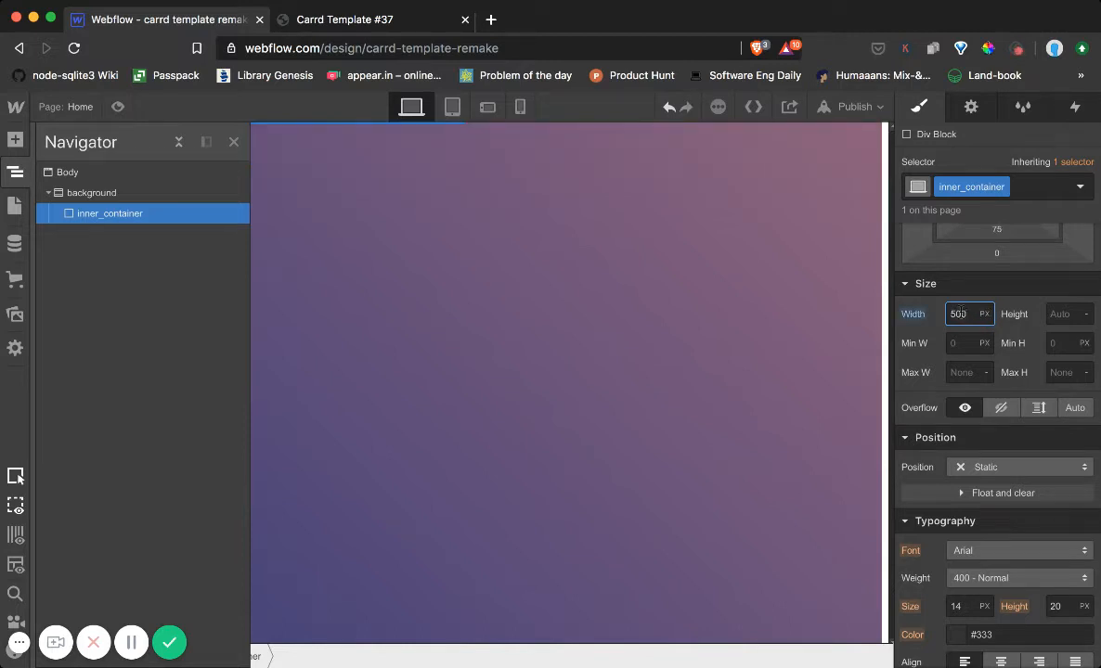
left_click(1057, 314)
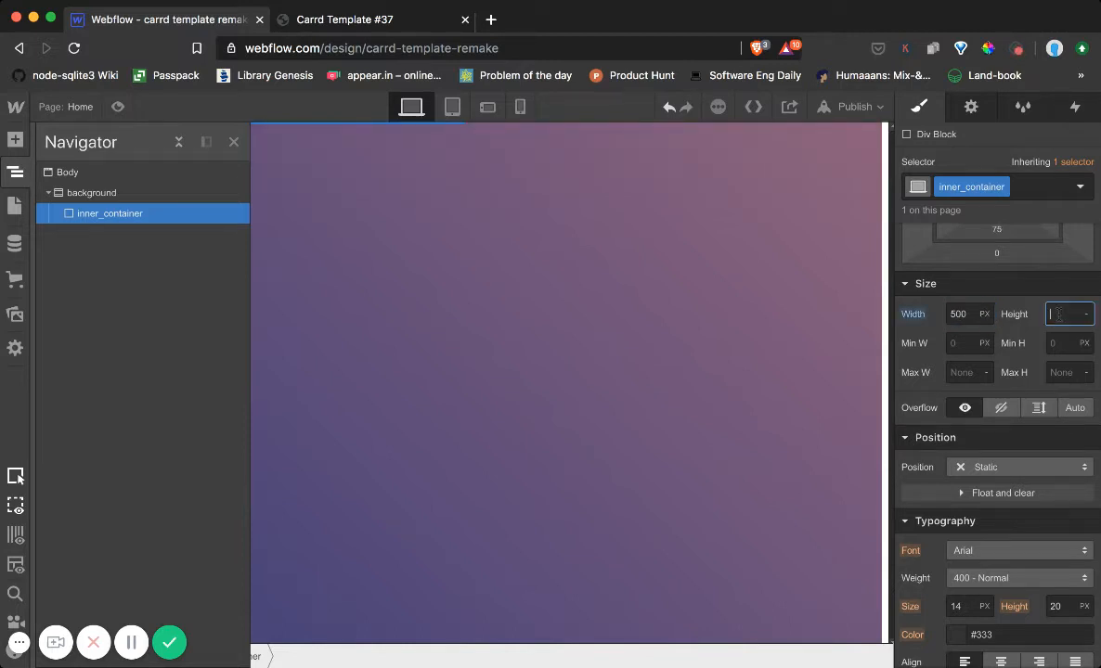
type("450px")
key("Return")
left_click(582, 206)
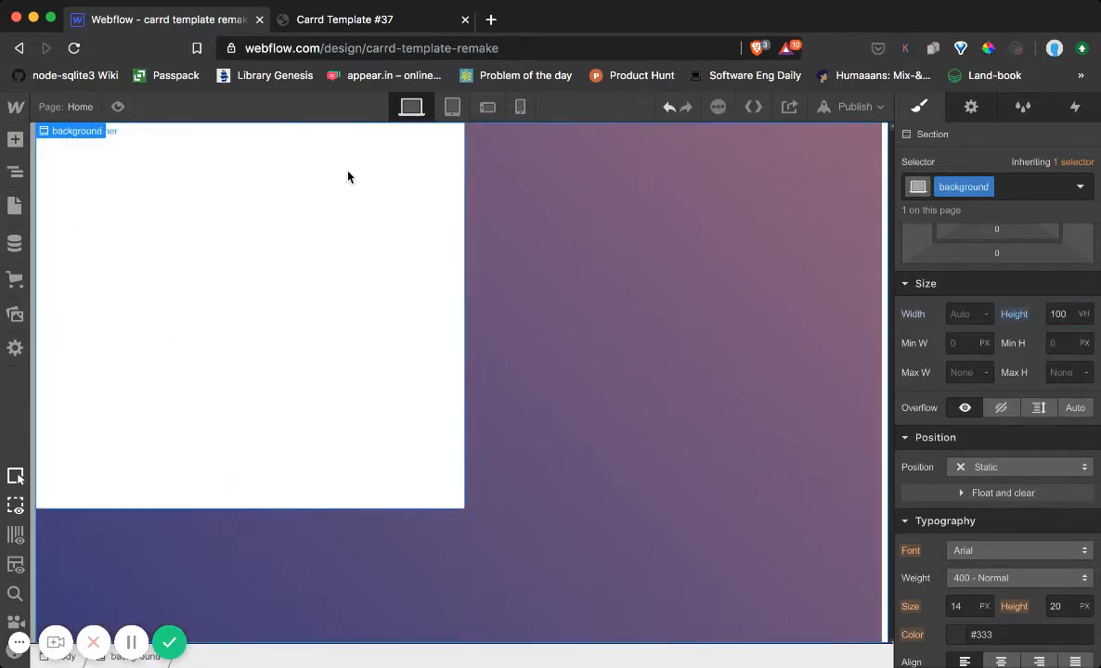
left_click(381, 292)
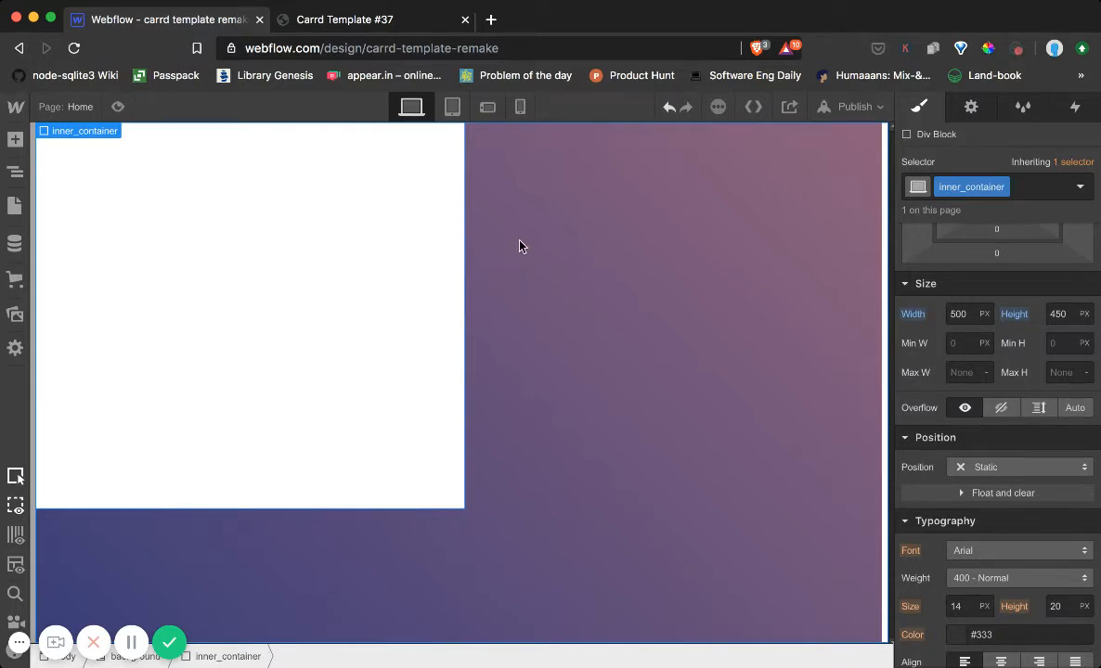
Check the card's placement in the Carrd template, and set the background section's display to Flex in Webflow.
left_click(327, 20)
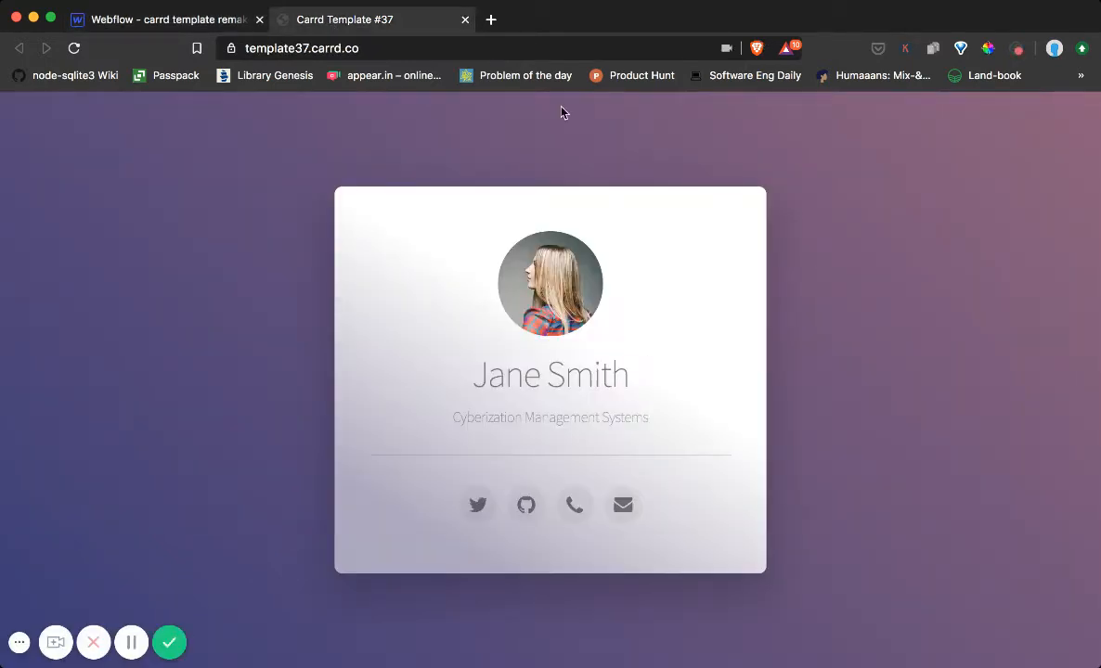
left_click(220, 28)
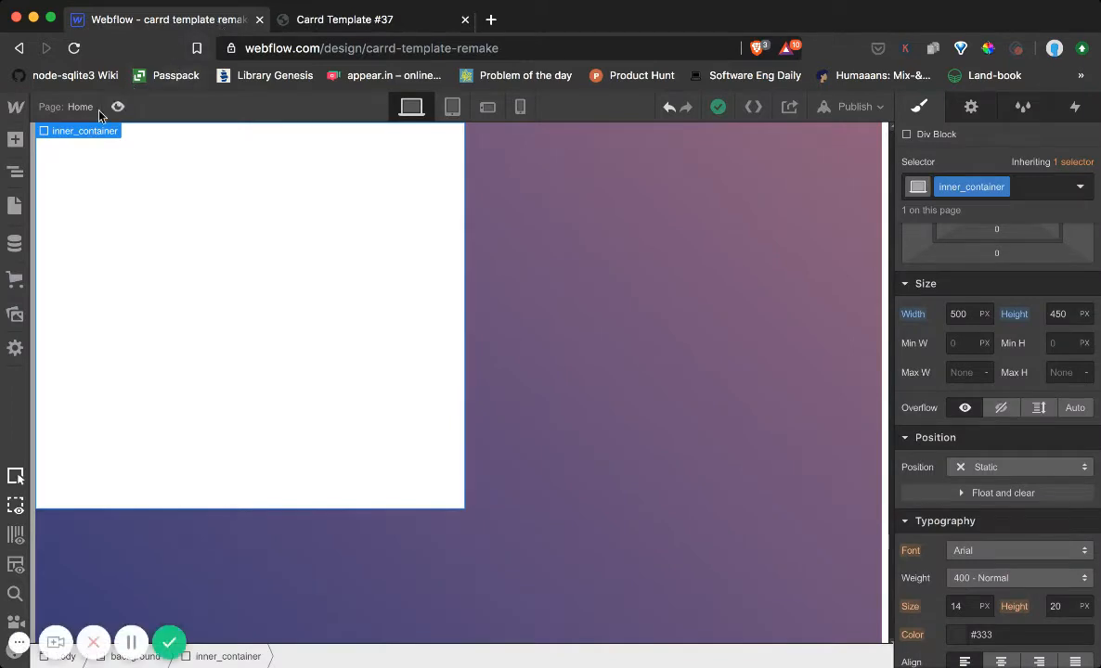
left_click(15, 172)
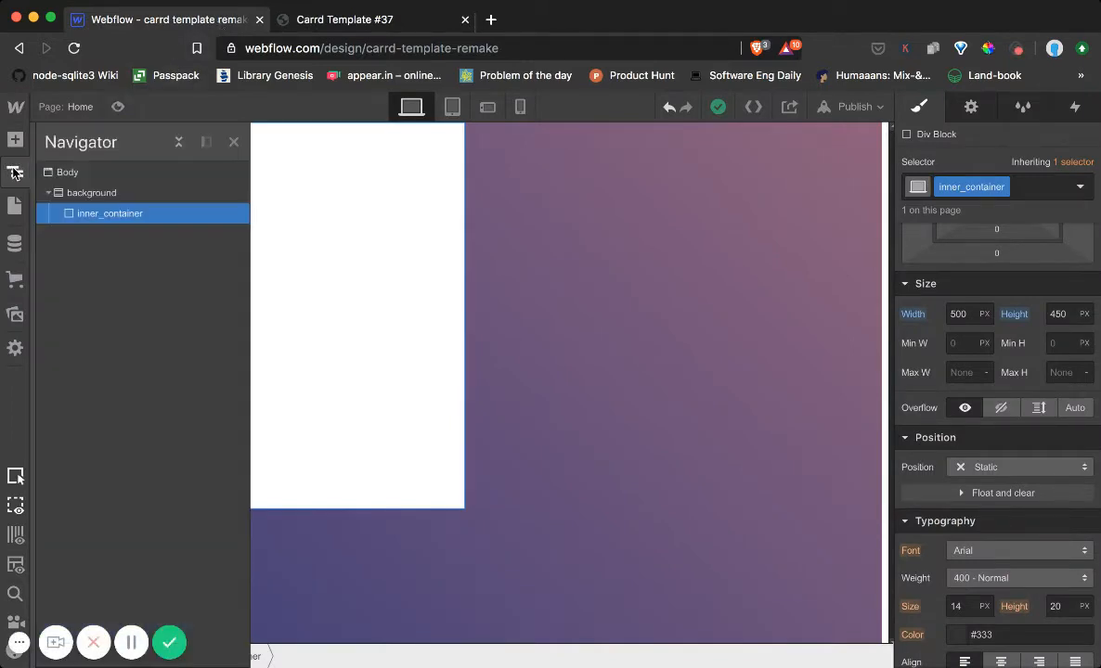
left_click(73, 194)
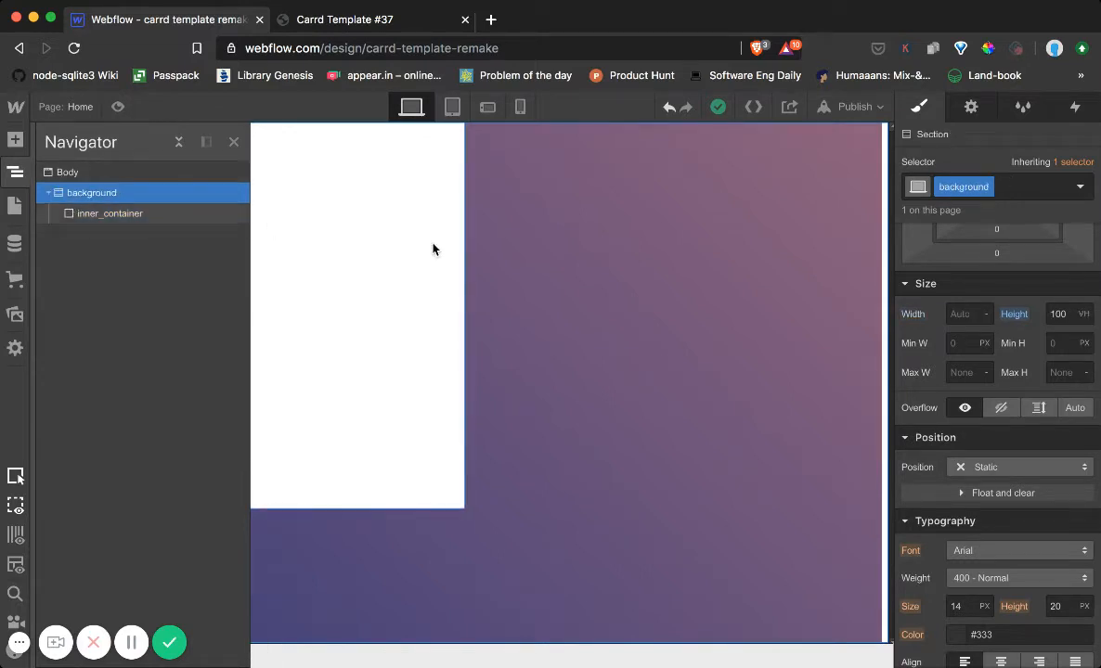
left_click(547, 232)
scroll(919, 283, "up", 3)
left_click(907, 293)
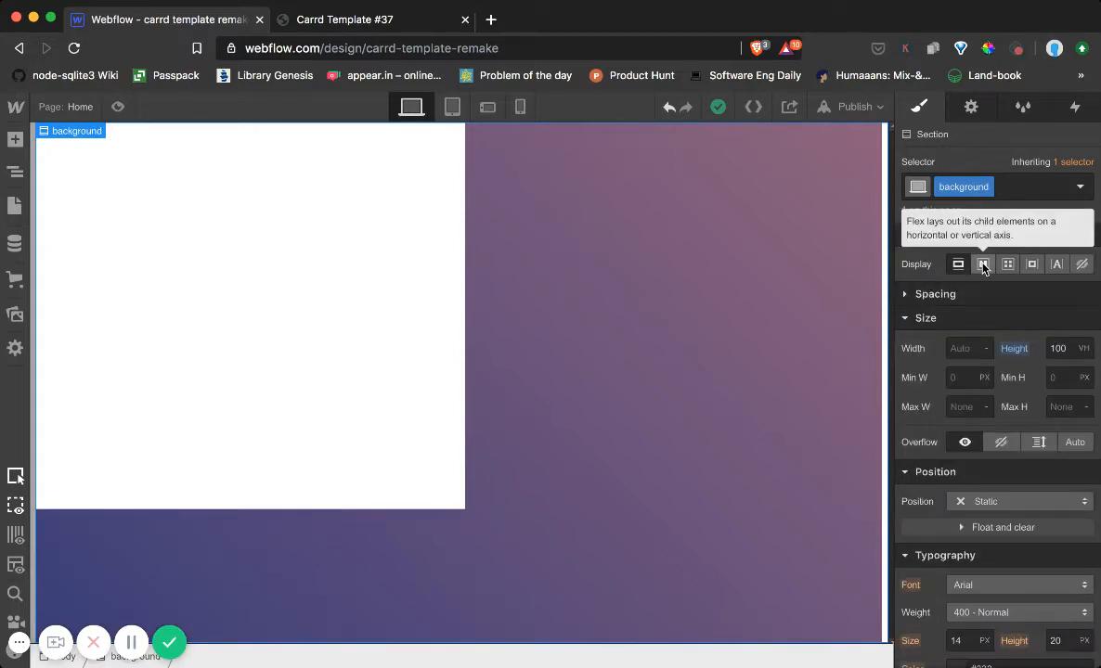
left_click(985, 268)
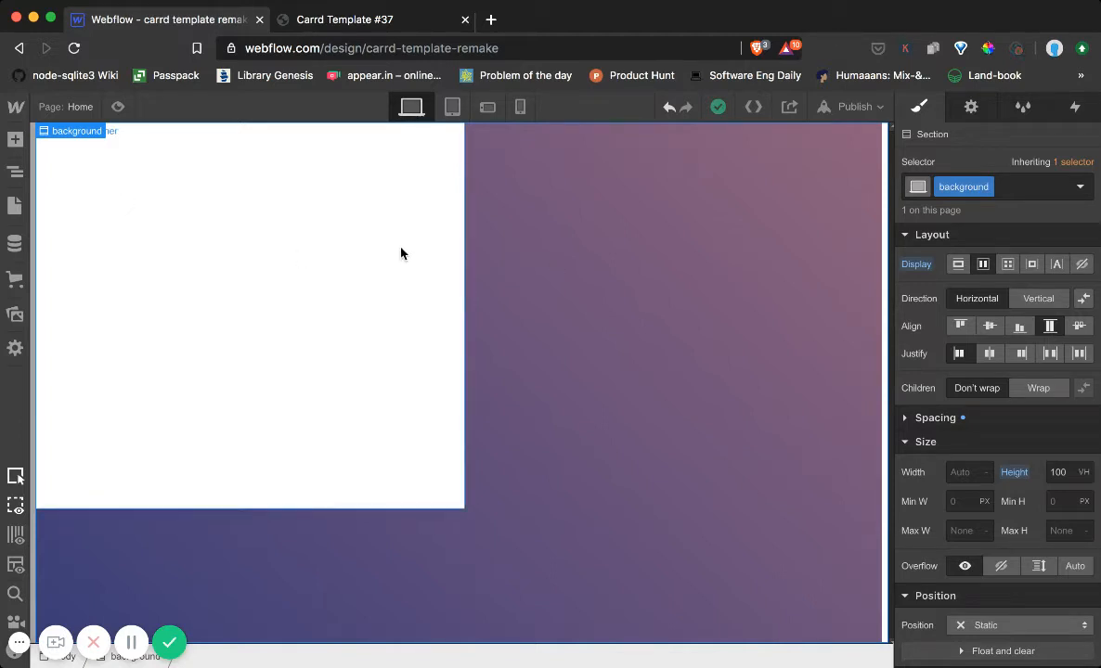
Center the inner_container both ways by setting the background section's flex align and justify to Center.
left_click(17, 173)
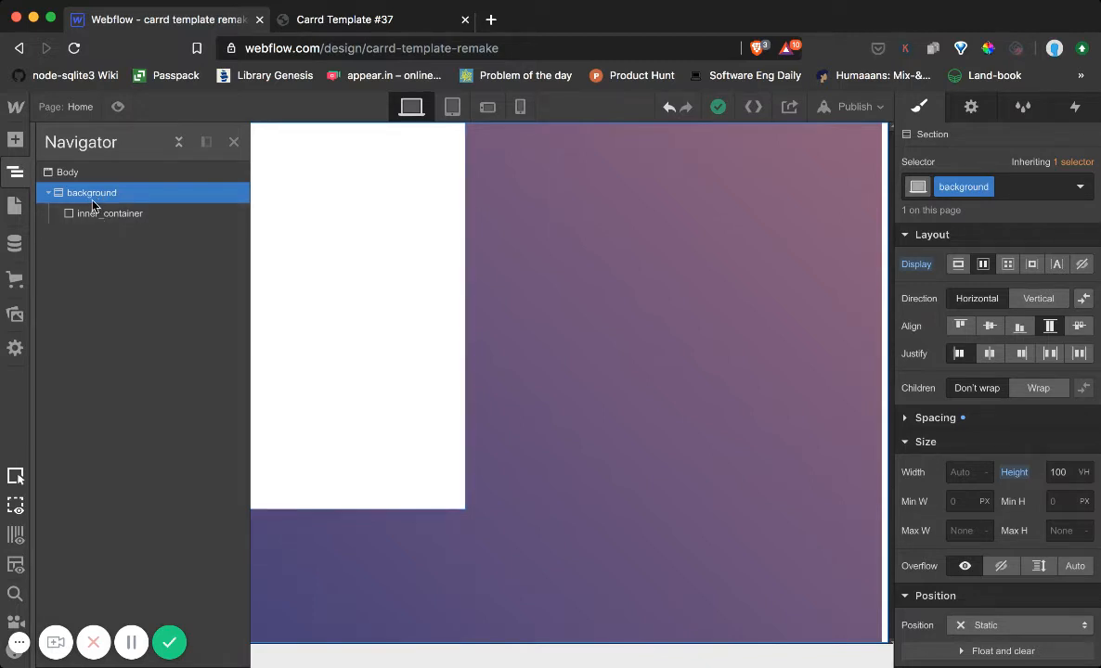
left_click(306, 212)
left_click(306, 218)
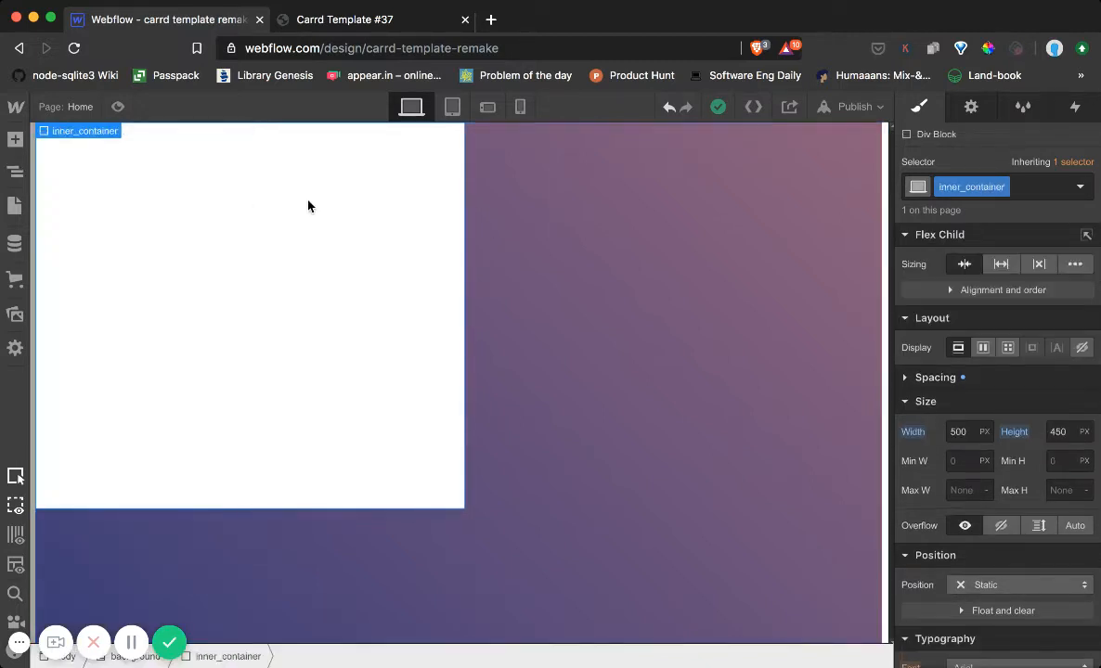
left_click(15, 171)
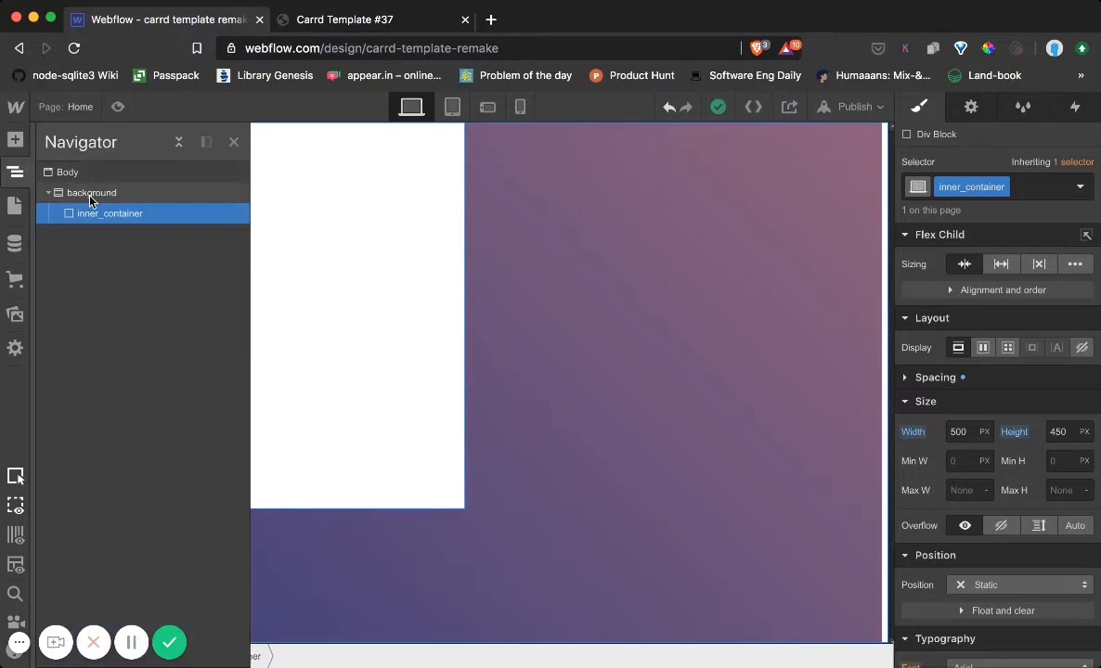
left_click(88, 192)
left_click(757, 300)
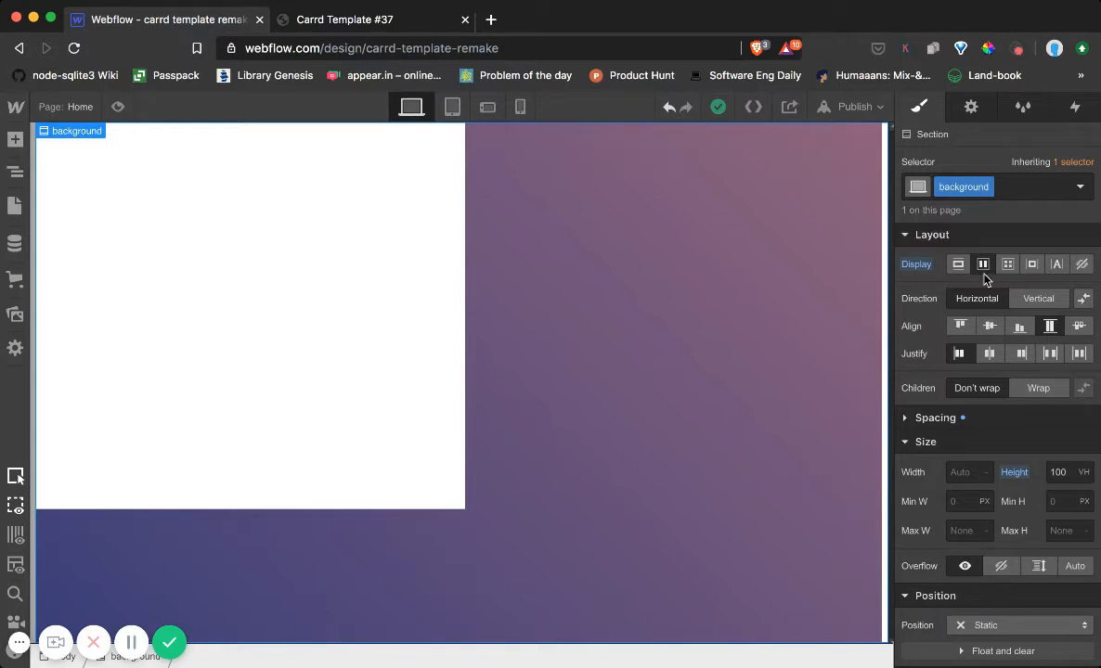
left_click(989, 327)
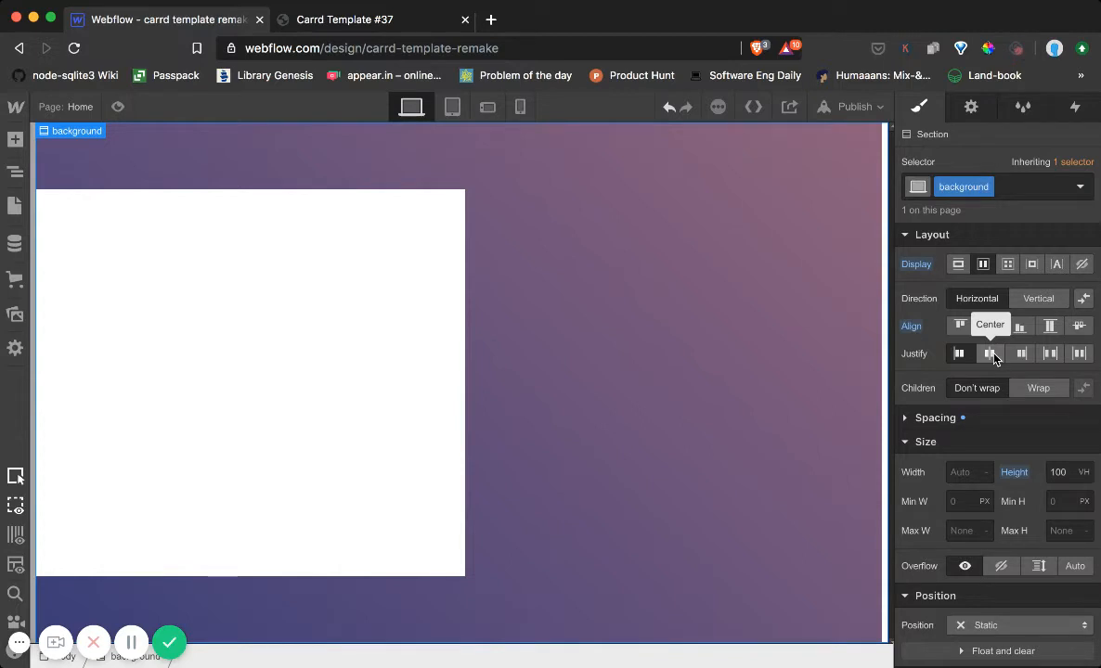
left_click(991, 355)
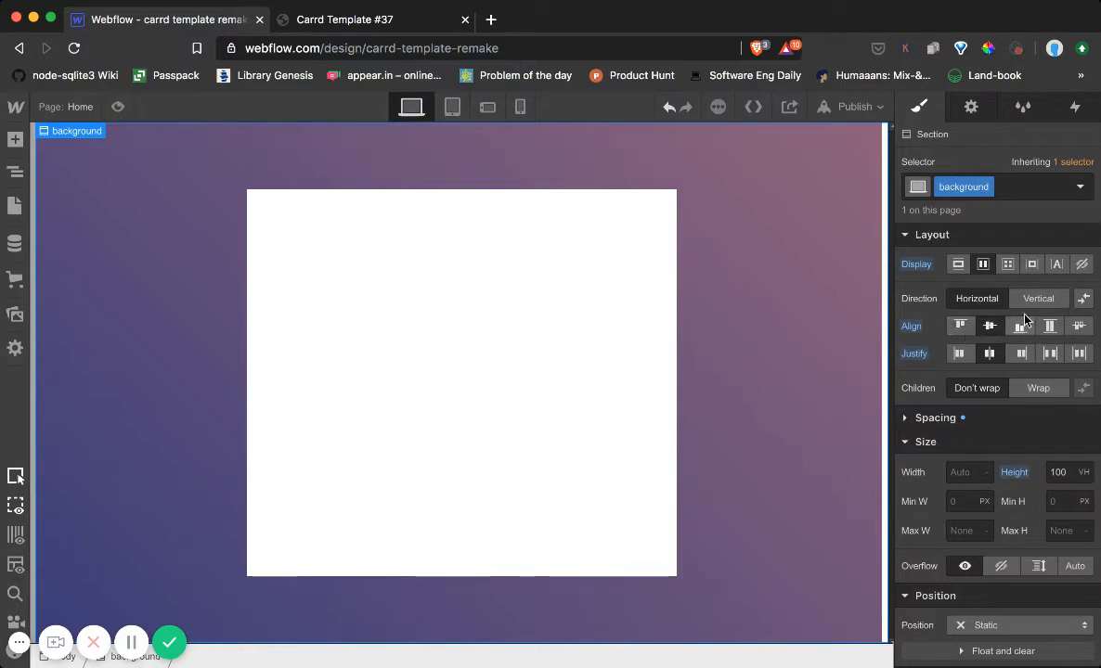
Try the start, center and end options for the background section's align and justify, ending with both on Center.
left_click(952, 330)
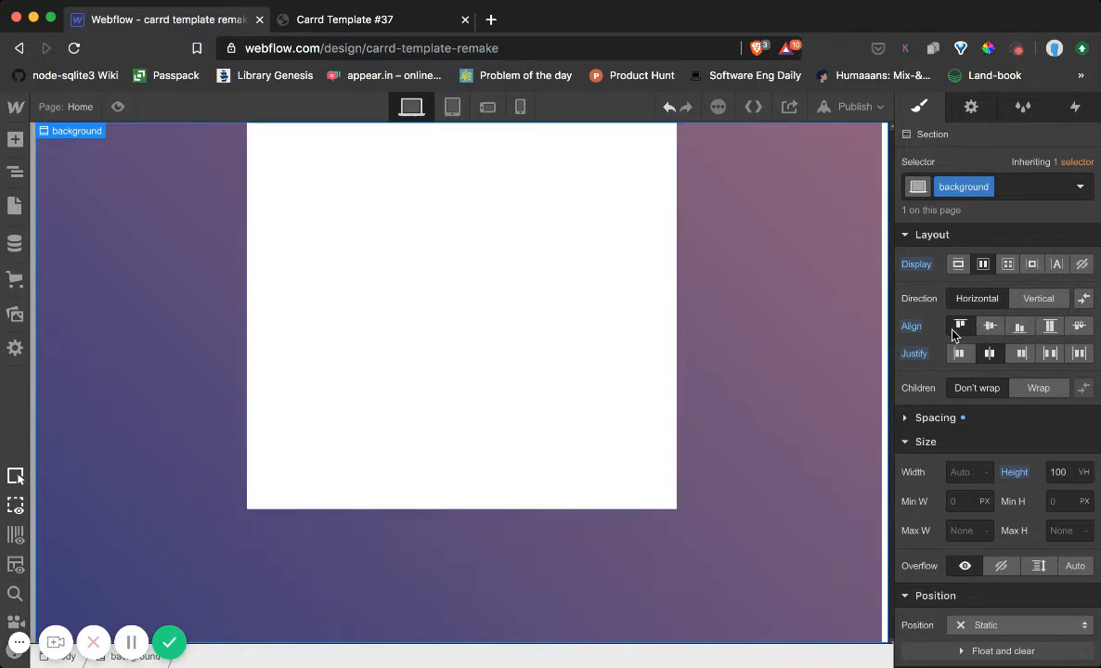
left_click(988, 328)
left_click(1017, 329)
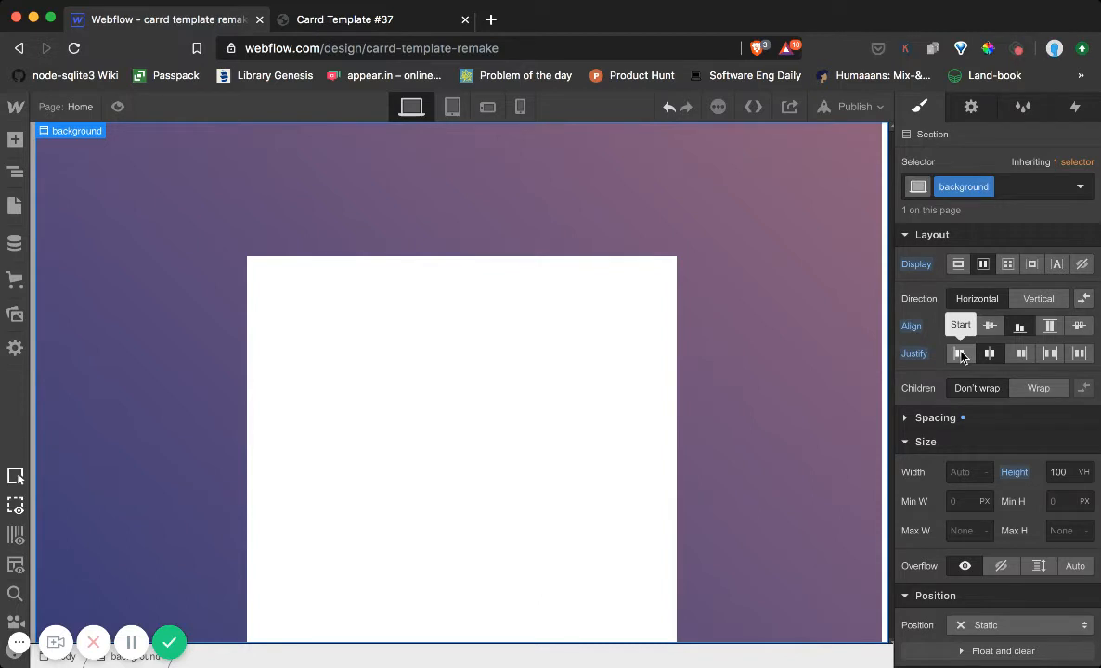
left_click(959, 354)
left_click(988, 354)
left_click(1021, 354)
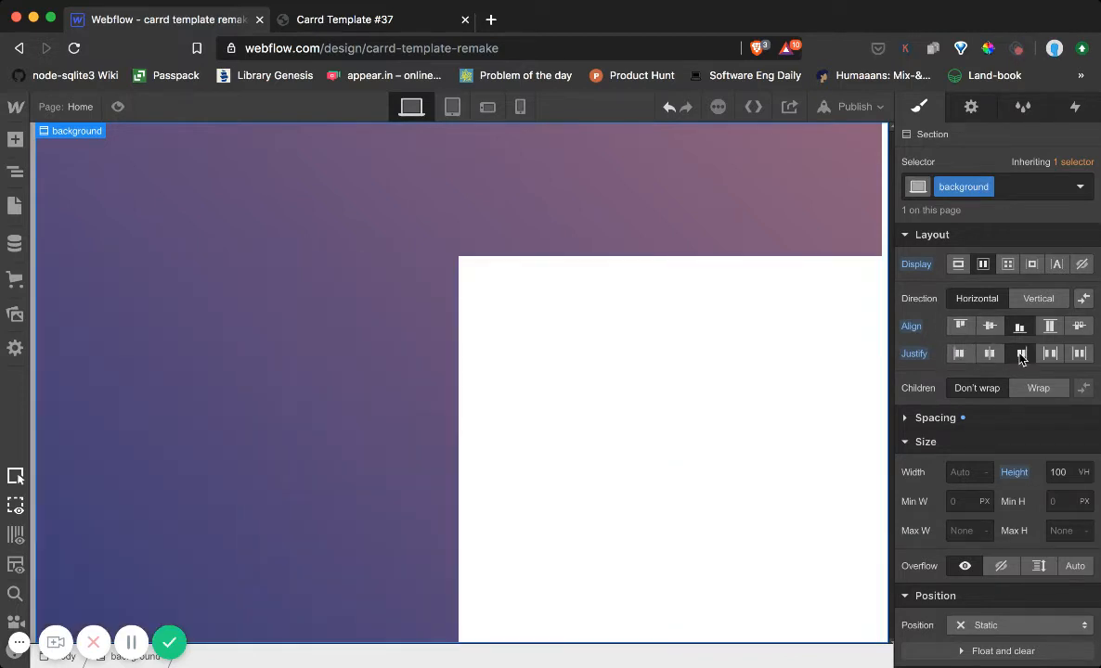
left_click(964, 329)
left_click(989, 325)
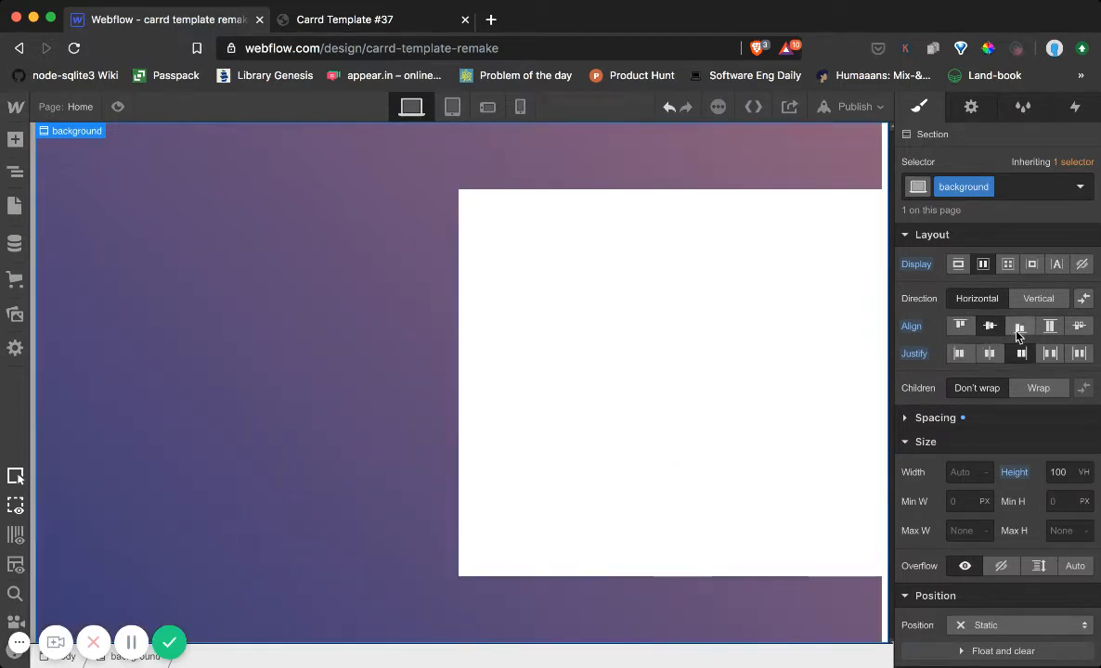
left_click(1019, 327)
left_click(960, 354)
left_click(989, 353)
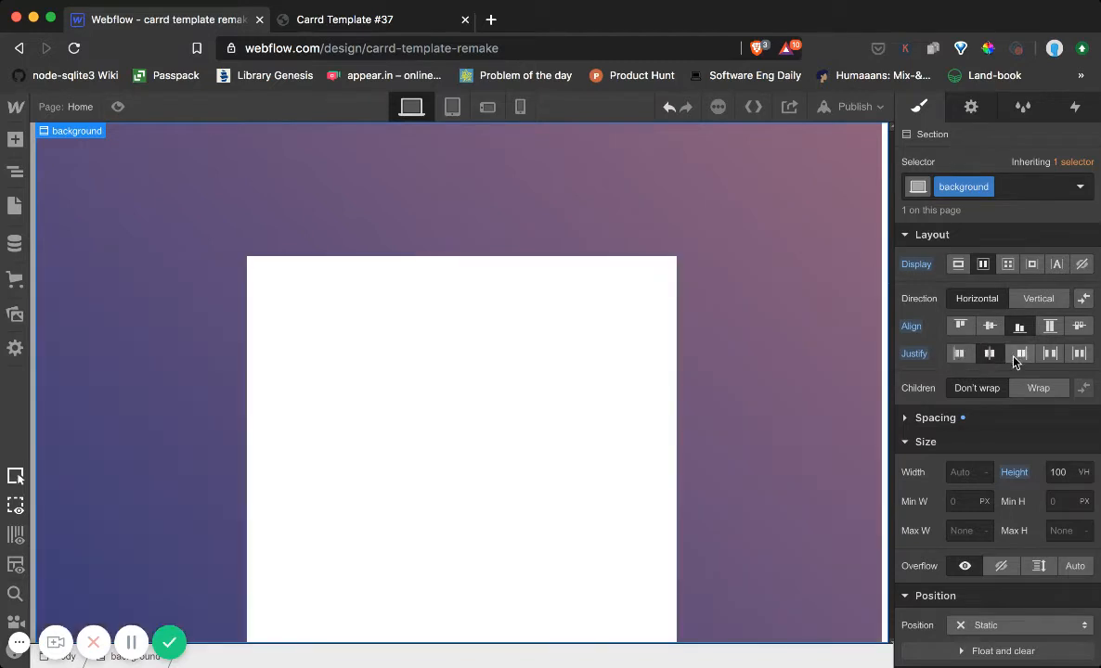
left_click(1020, 353)
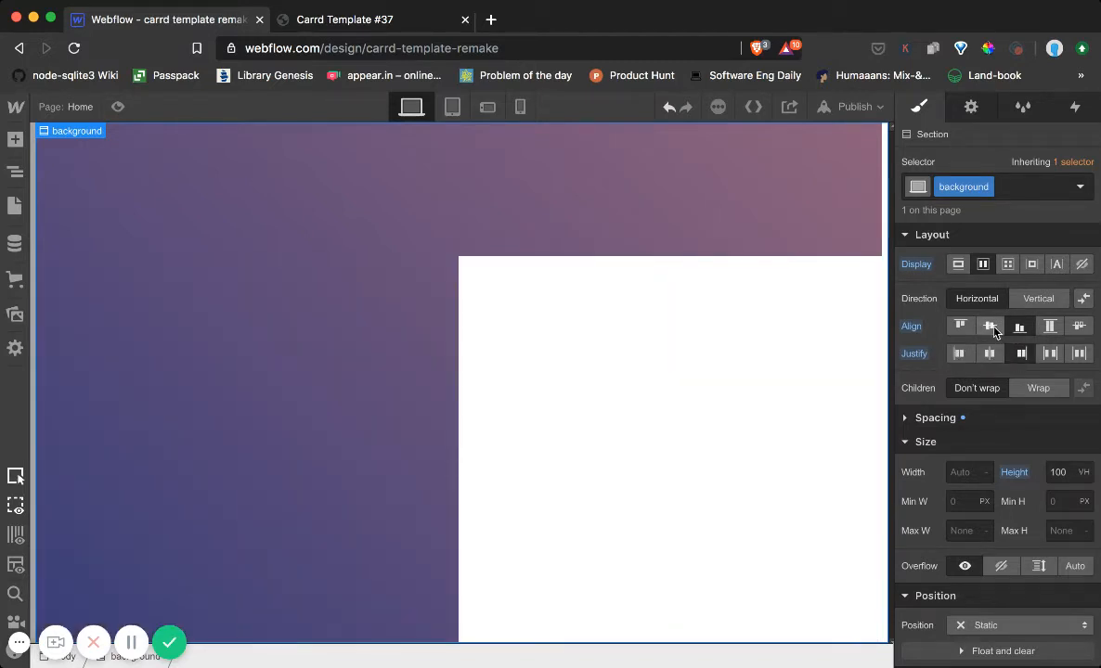
left_click(988, 325)
left_click(988, 355)
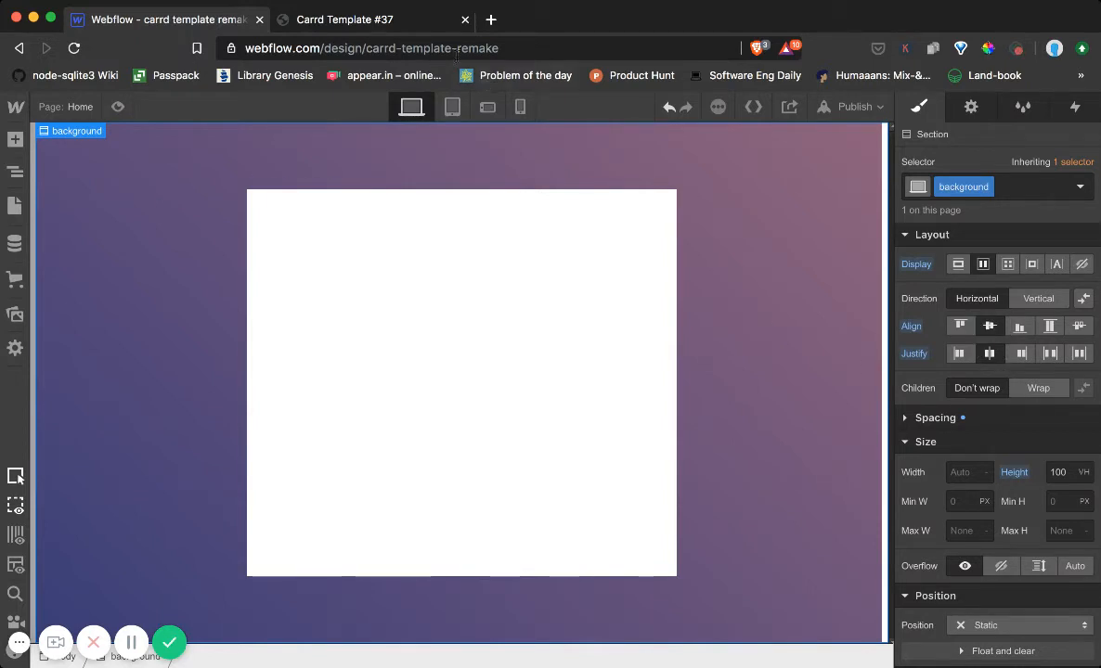
Check the Carrd template card, then try a 10 px border radius on the background section in Webflow and undo it.
left_click(363, 20)
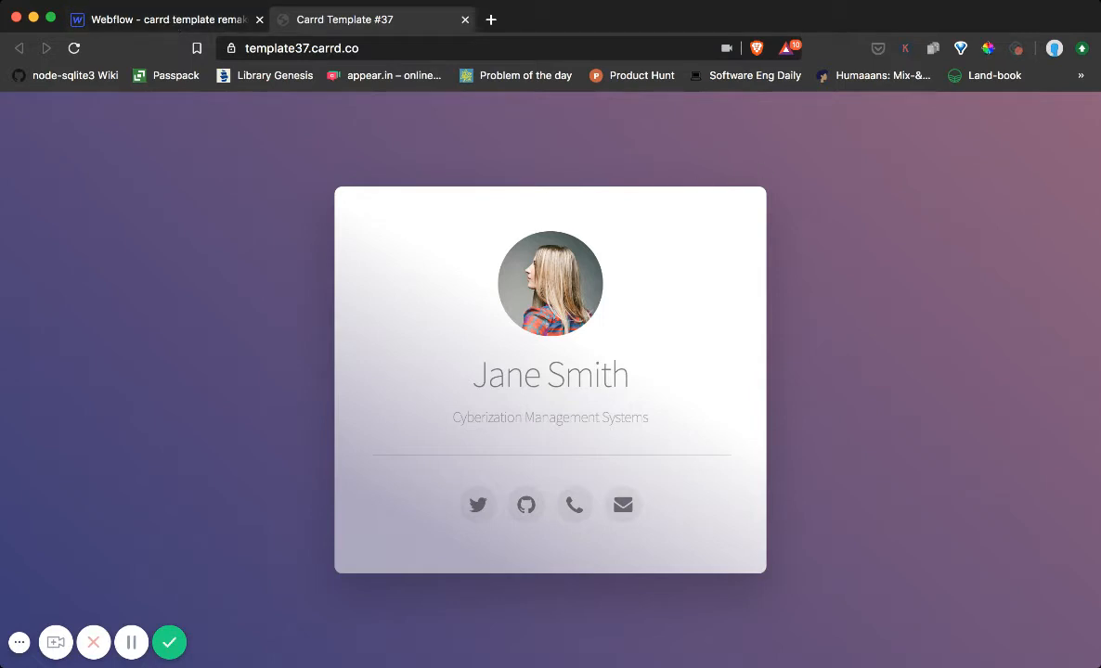
left_click(212, 25)
scroll(994, 417, "down", 10)
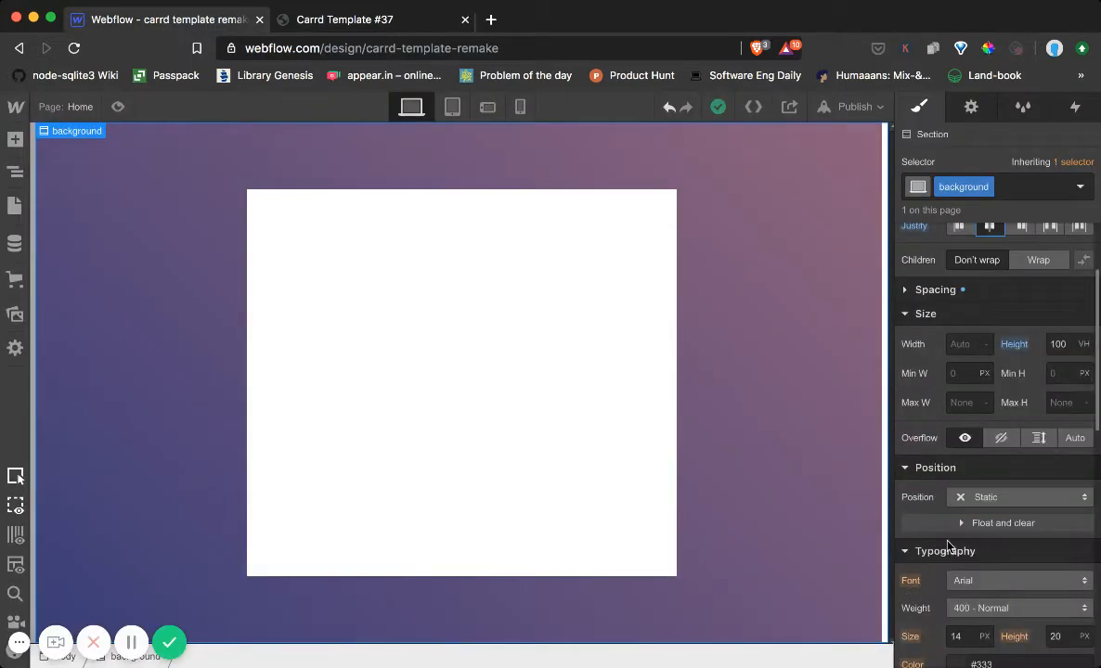
scroll(914, 499, "down", 4)
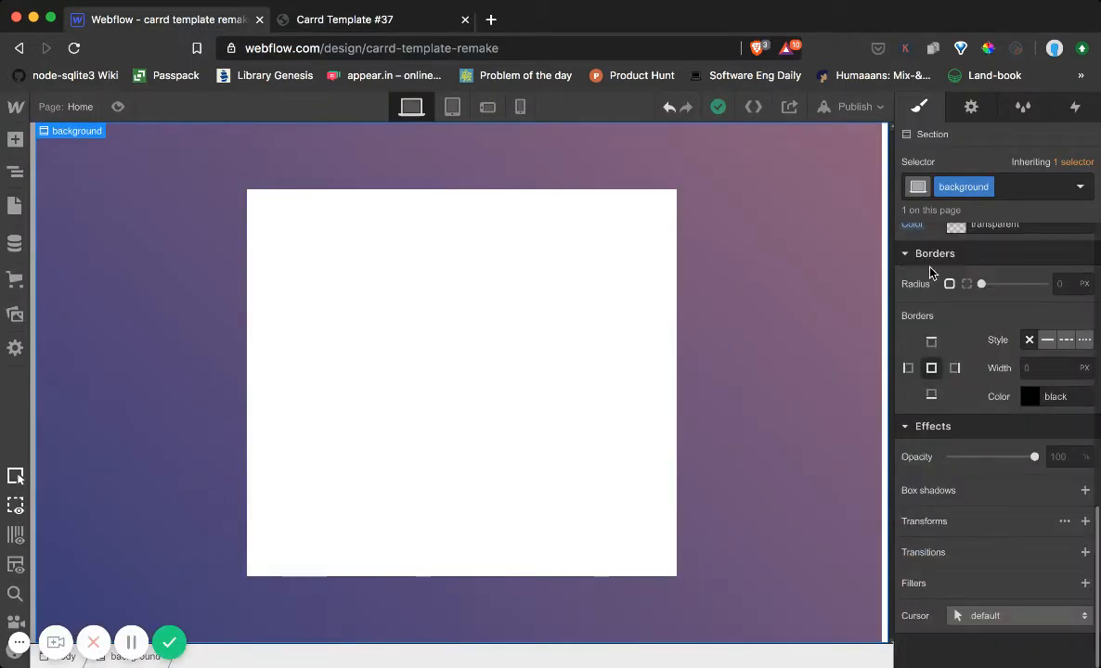
left_click(1065, 285)
type("10px")
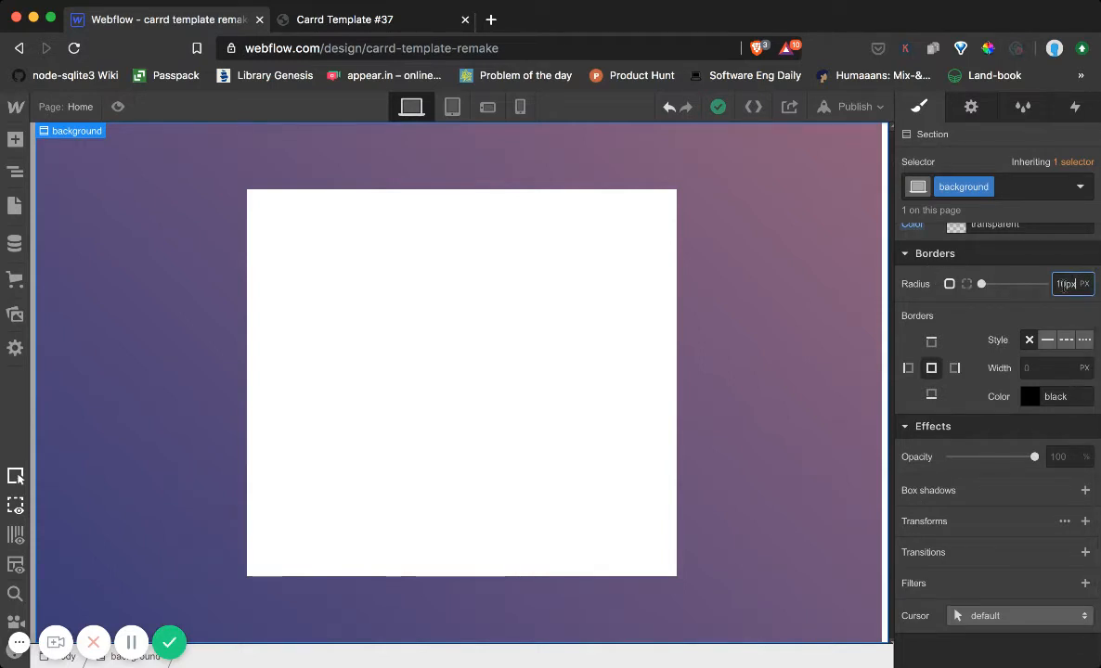
key("Return")
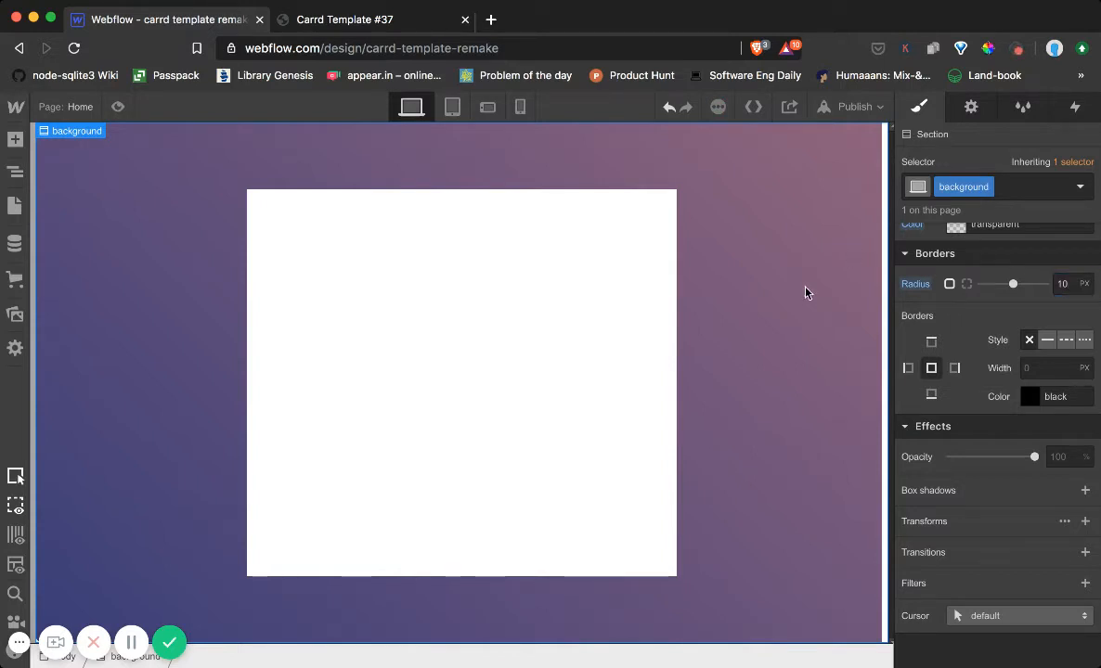
key("super+z")
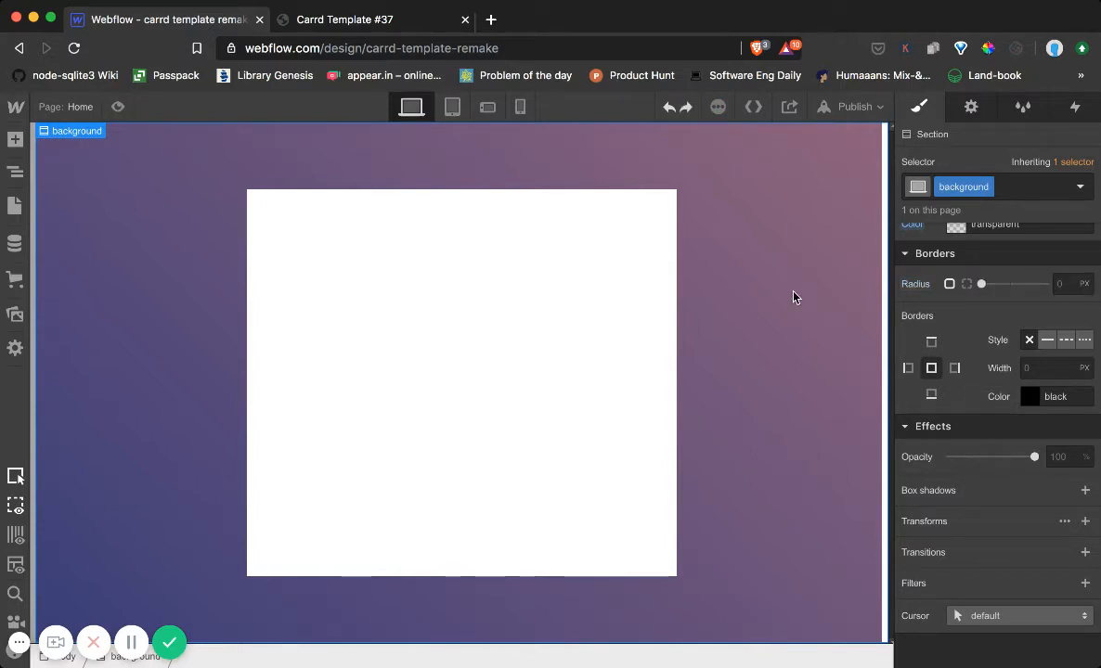
Set a 10 px border radius on the inner_container and compare the card with the Carrd template page.
left_click(15, 172)
left_click(141, 223)
left_click(411, 324)
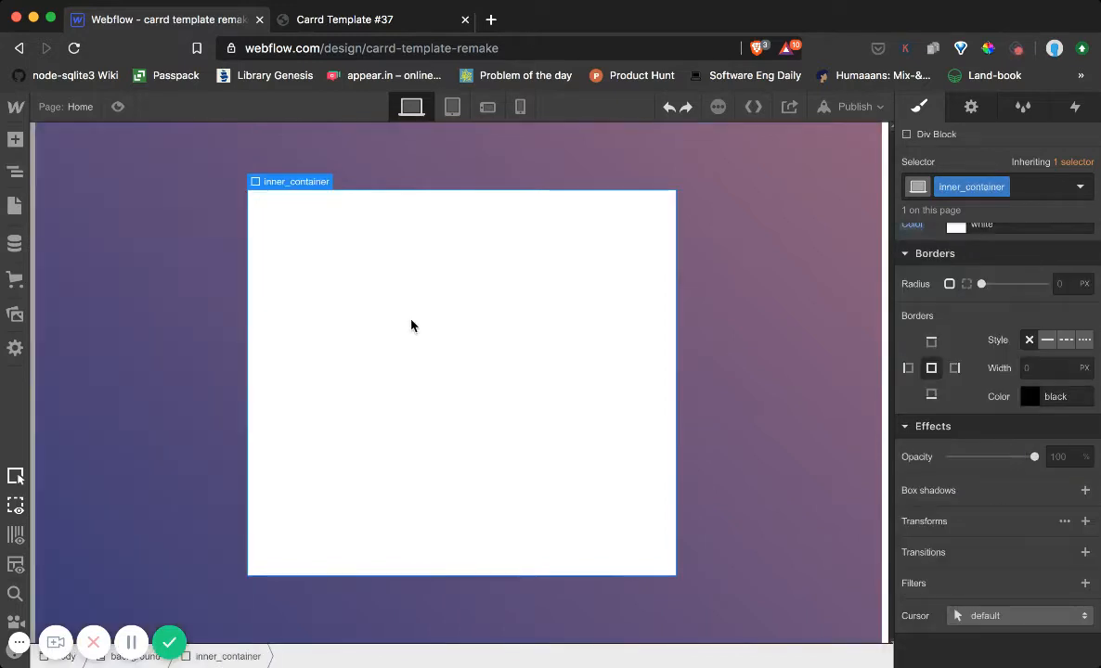
left_click(1057, 283)
type("10")
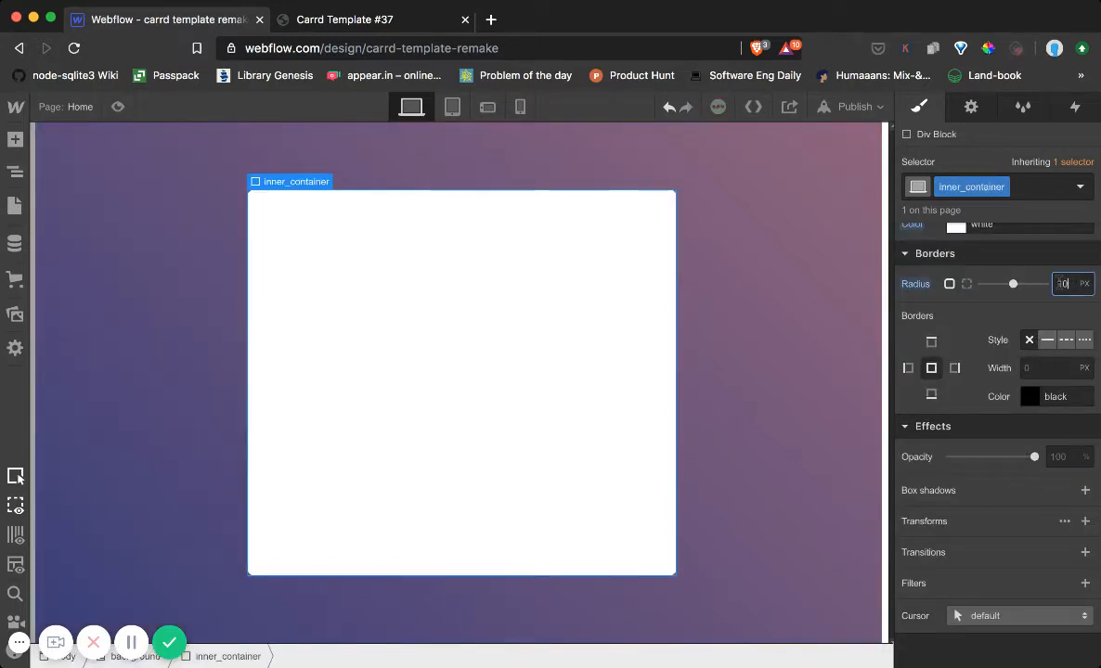
left_click(679, 233)
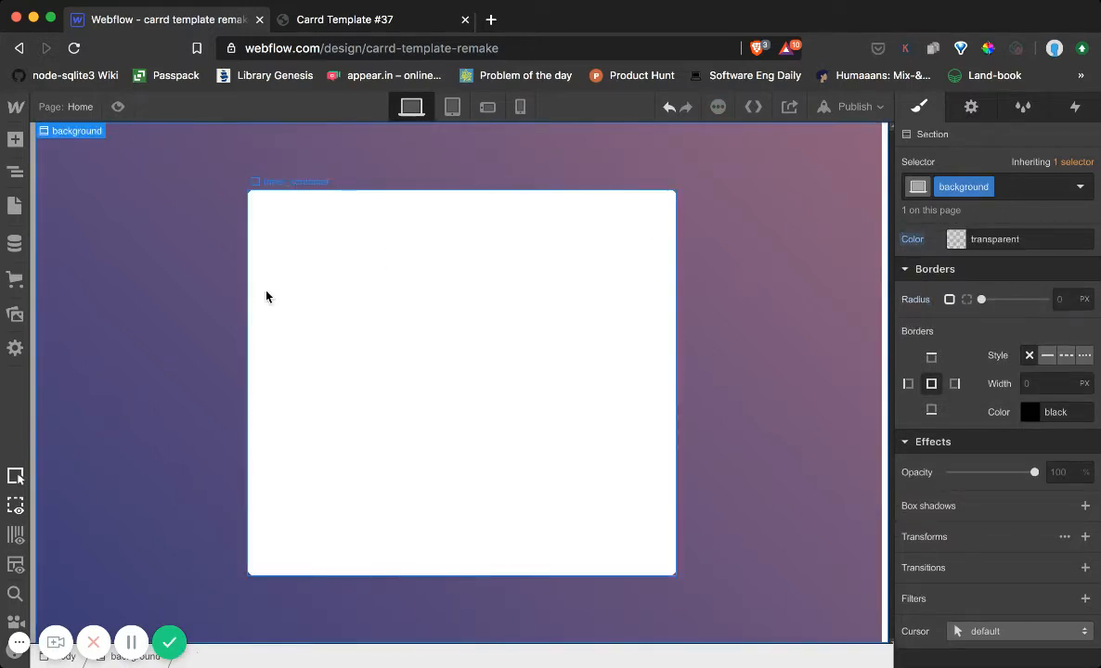
left_click(361, 21)
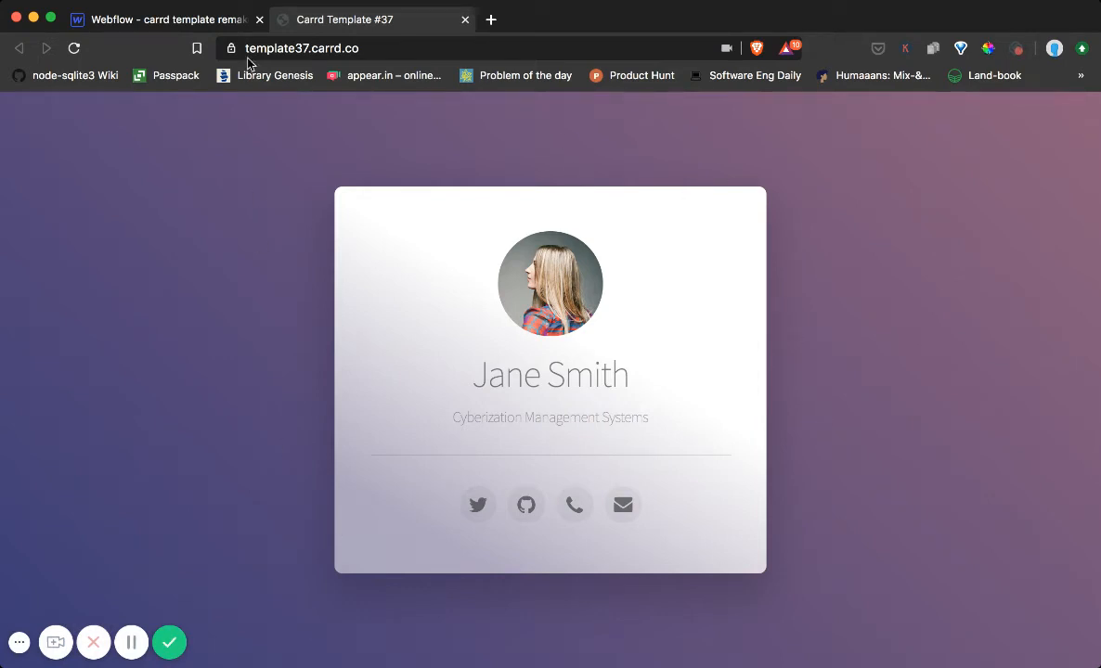
In Webflow, add an outside box shadow to the inner_container with angle 157°, distance 13 px, blur 30 px and size 8 px.
left_click(181, 22)
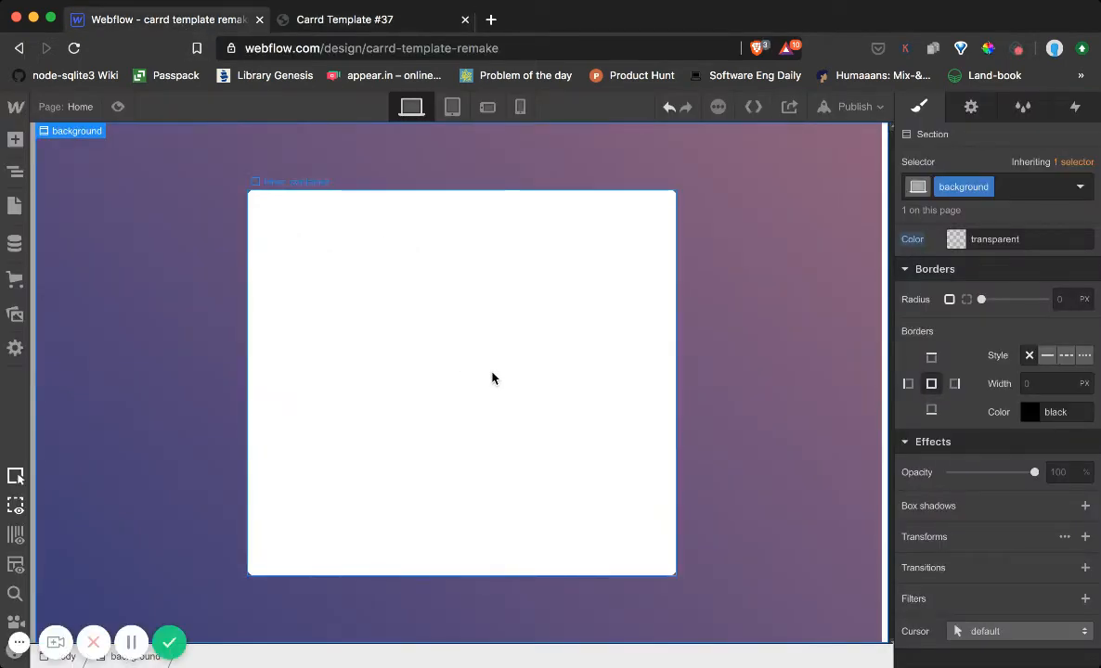
left_click(492, 378)
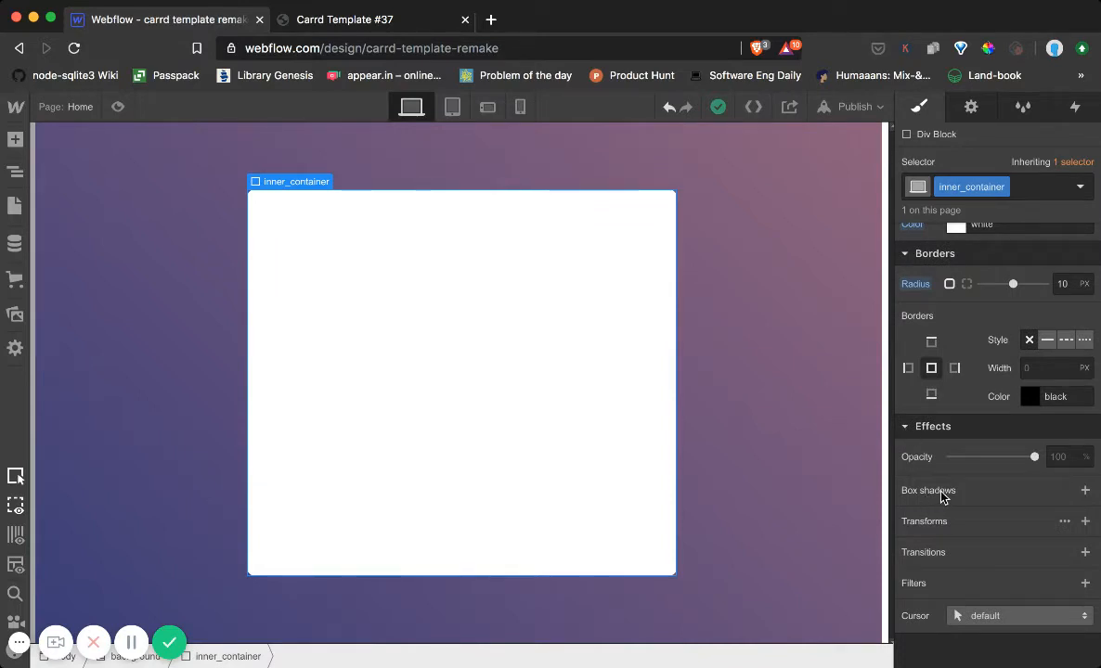
left_click(1085, 490)
mouse_move(953, 342)
left_mouse_down()
mouse_move(960, 371)
mouse_move(989, 374)
mouse_move(958, 349)
left_mouse_up()
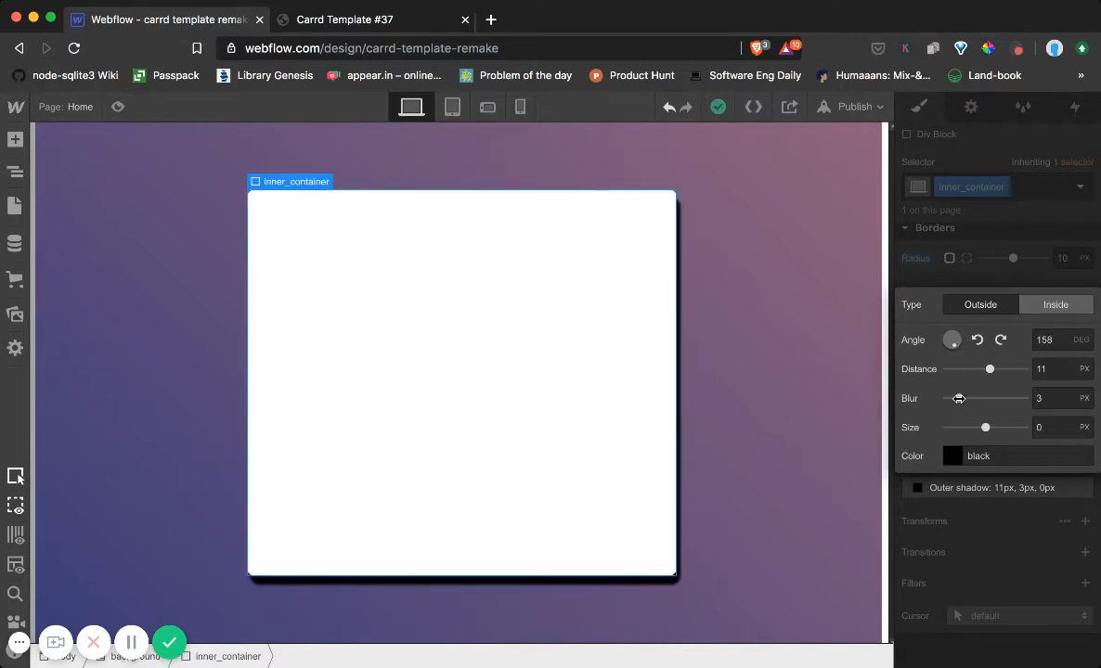
left_click_drag(959, 398, 1035, 400)
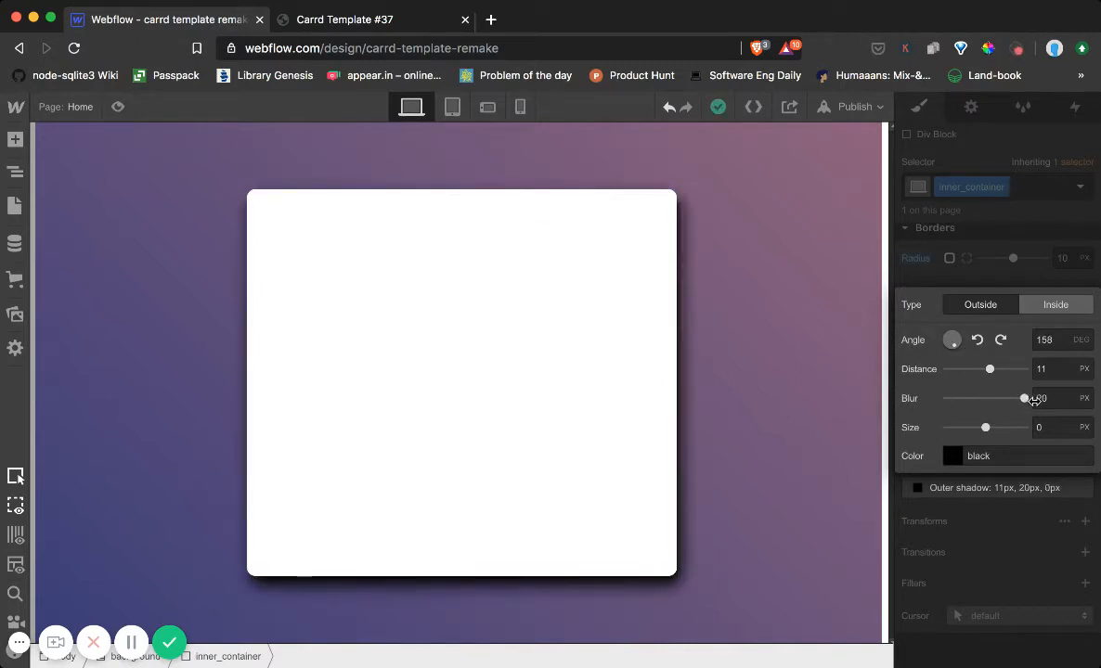
left_click(1039, 400)
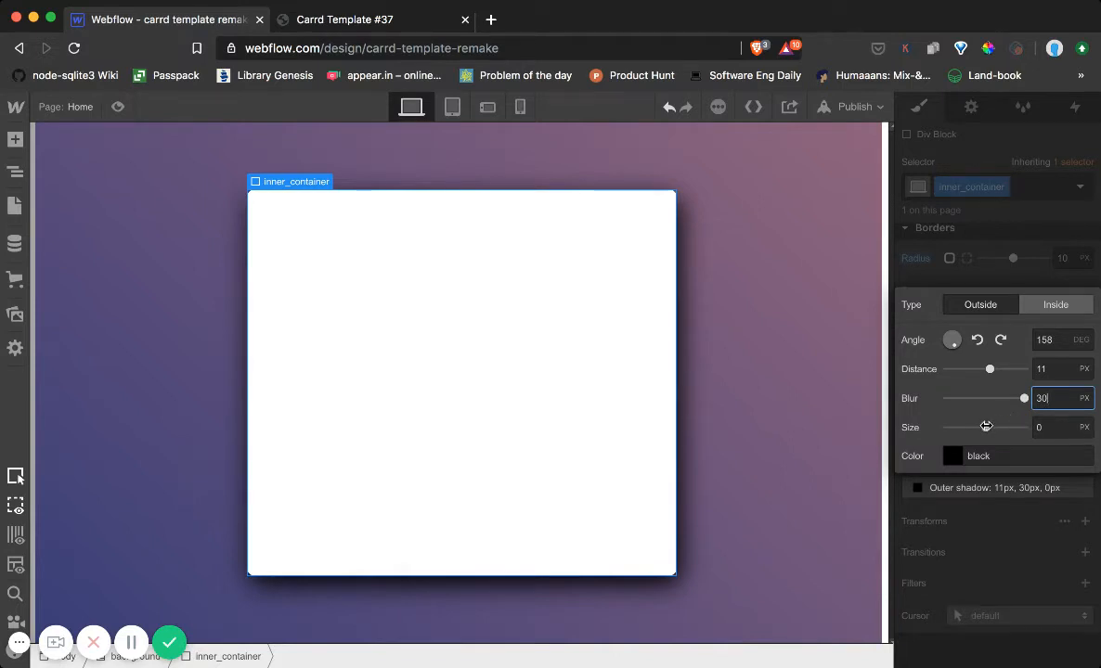
left_click_drag(985, 426, 1002, 427)
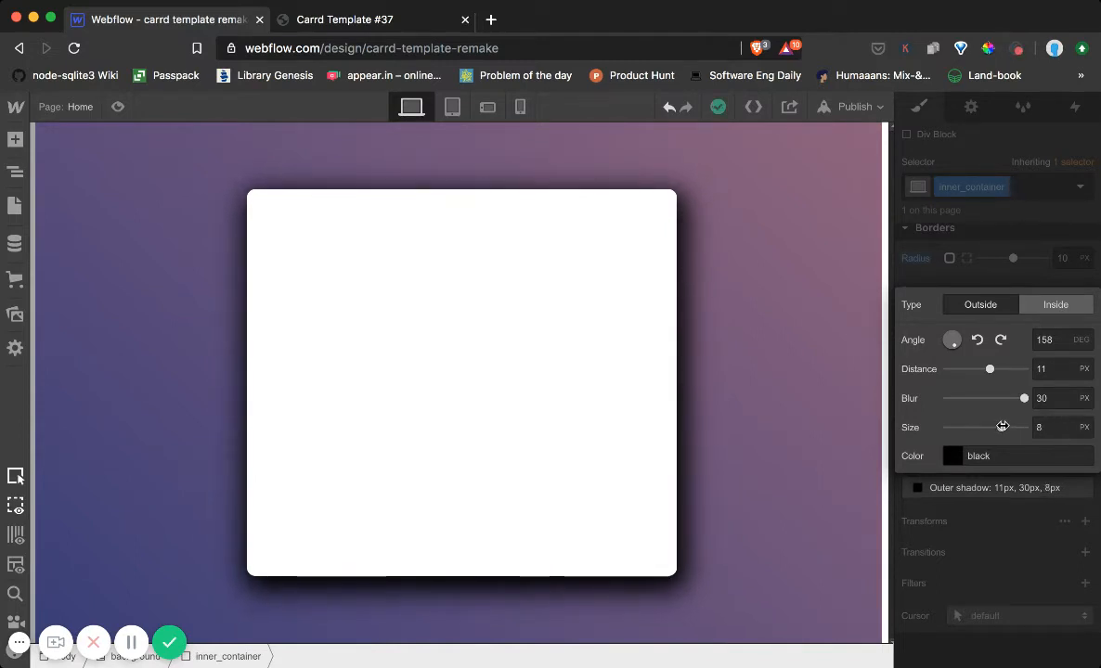
left_click_drag(990, 368, 998, 368)
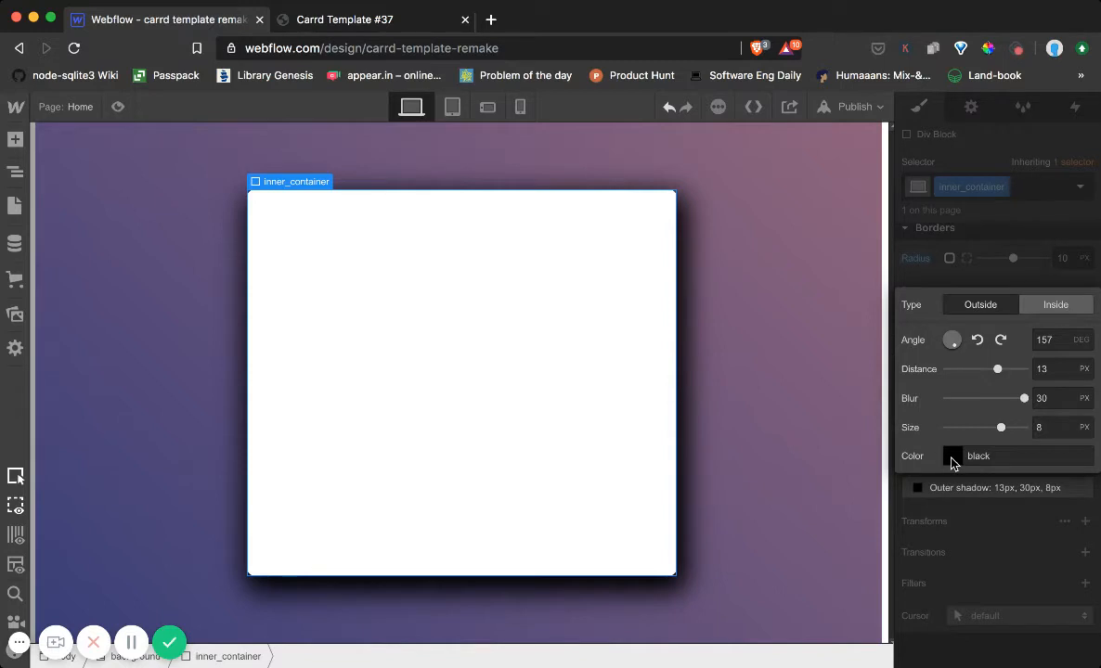
Set the inner_container's box shadow color to #282828 with 40% opacity.
left_click(953, 458)
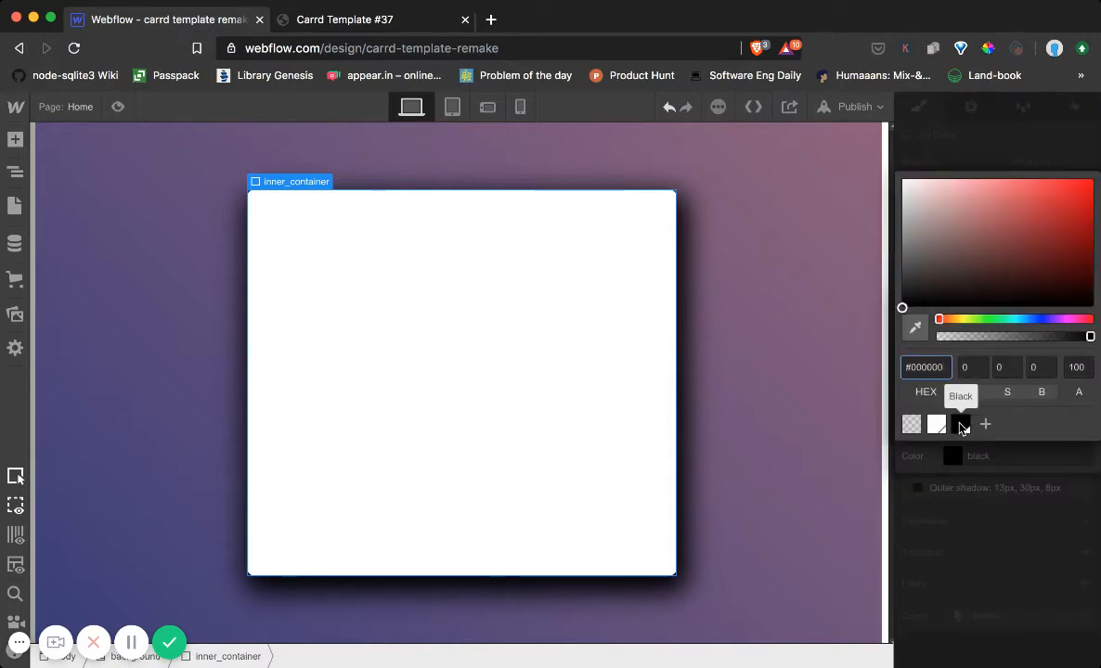
left_click(961, 424)
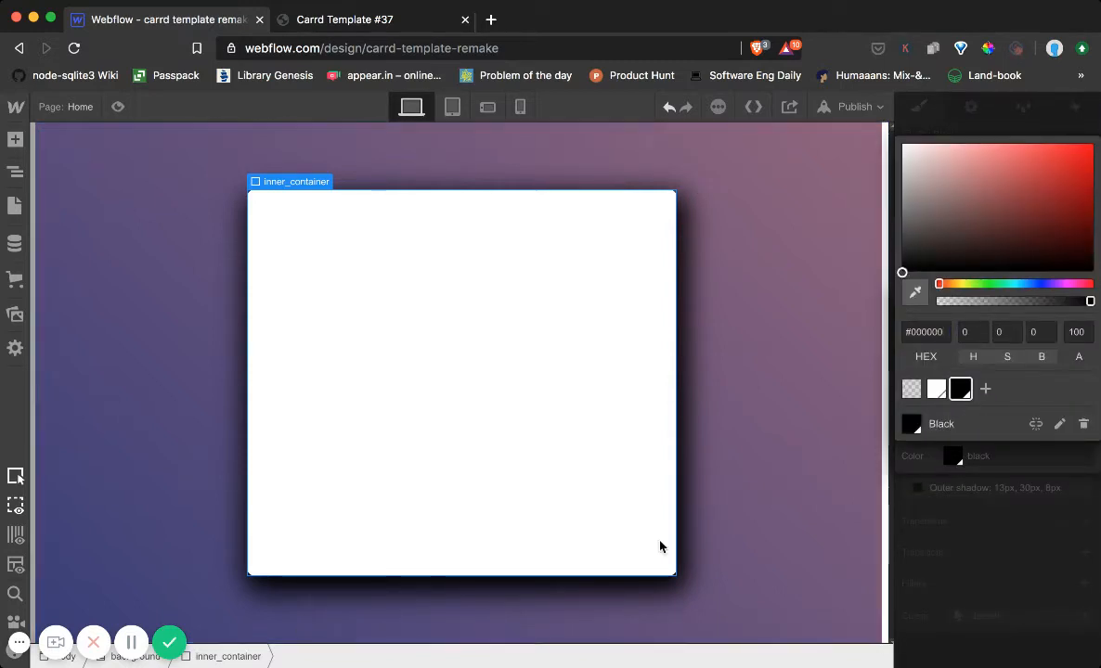
left_click(916, 331)
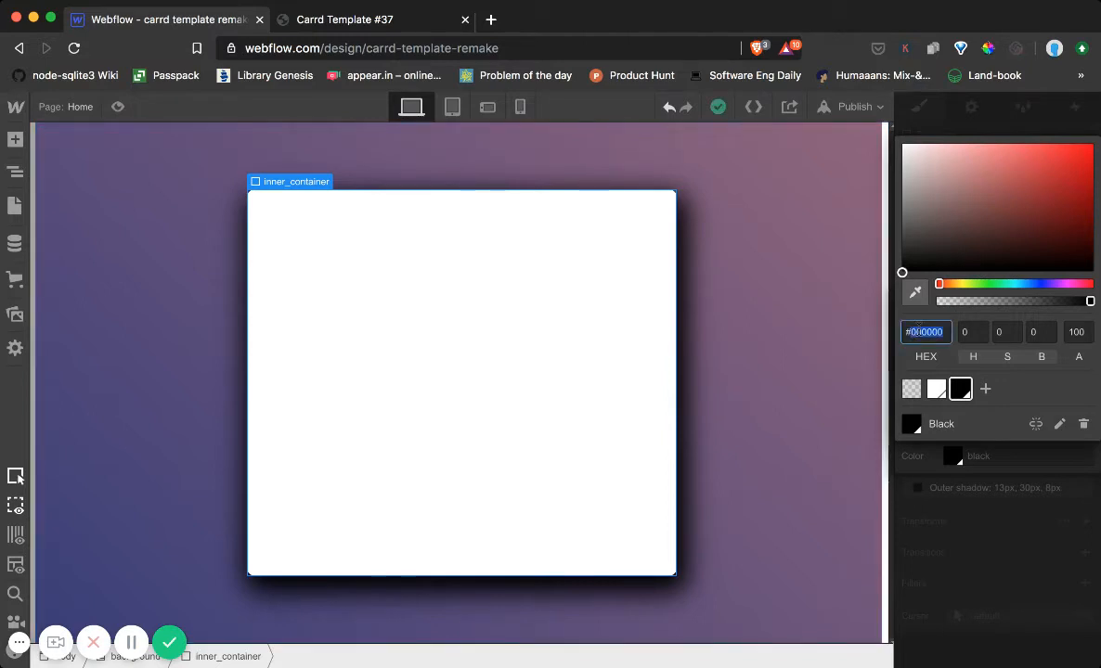
type("282828")
key("Return")
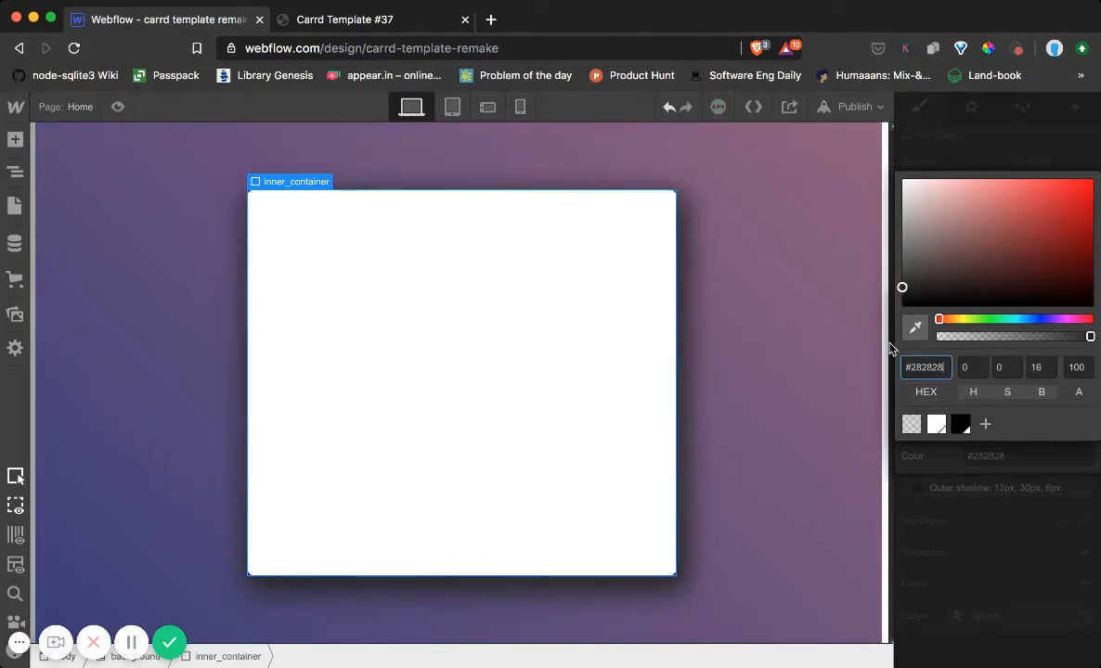
left_click(1071, 368)
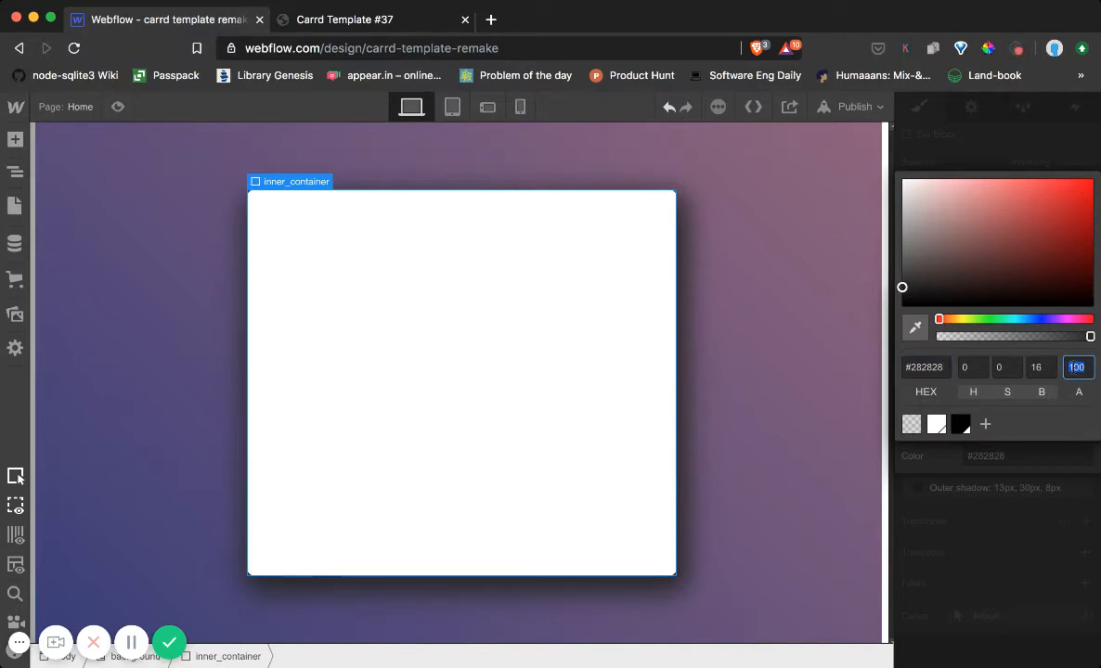
type("40")
key("Return")
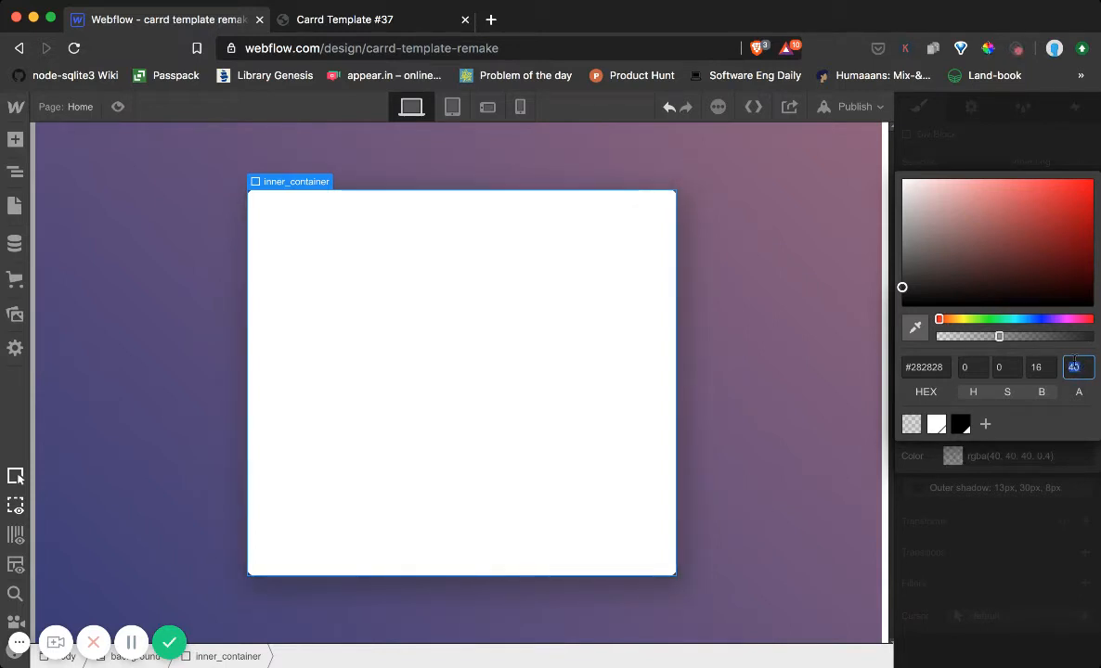
left_click(805, 375)
Compare the inner_container's shadow in Webflow with the card shadow on the Carrd template page.
left_click(332, 20)
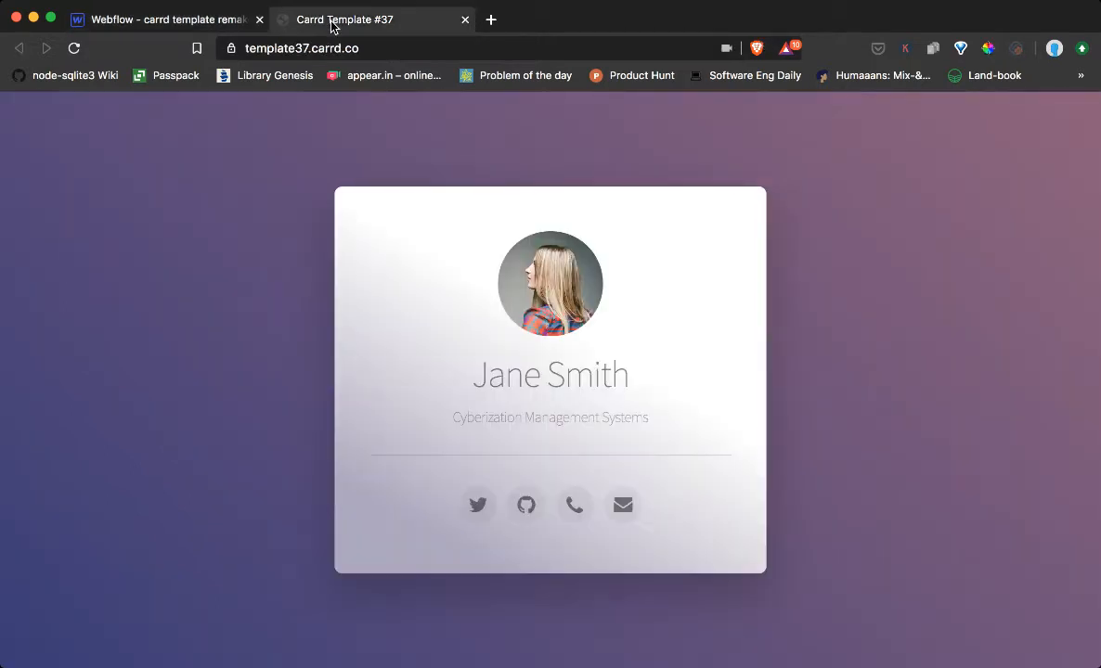
left_click(238, 21)
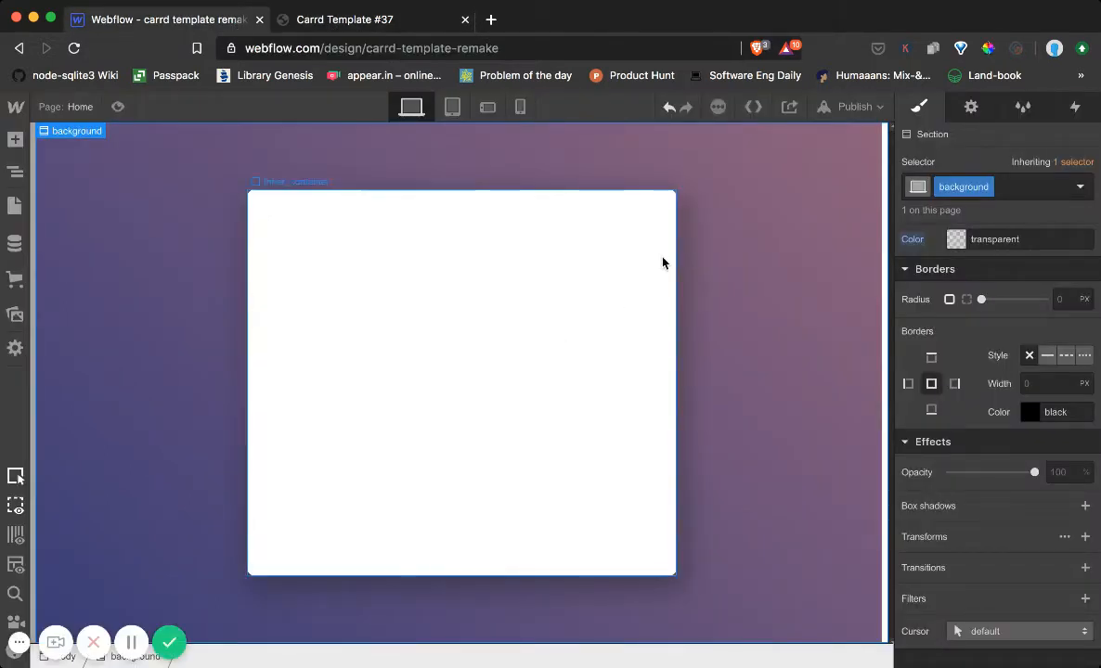
left_click(369, 18)
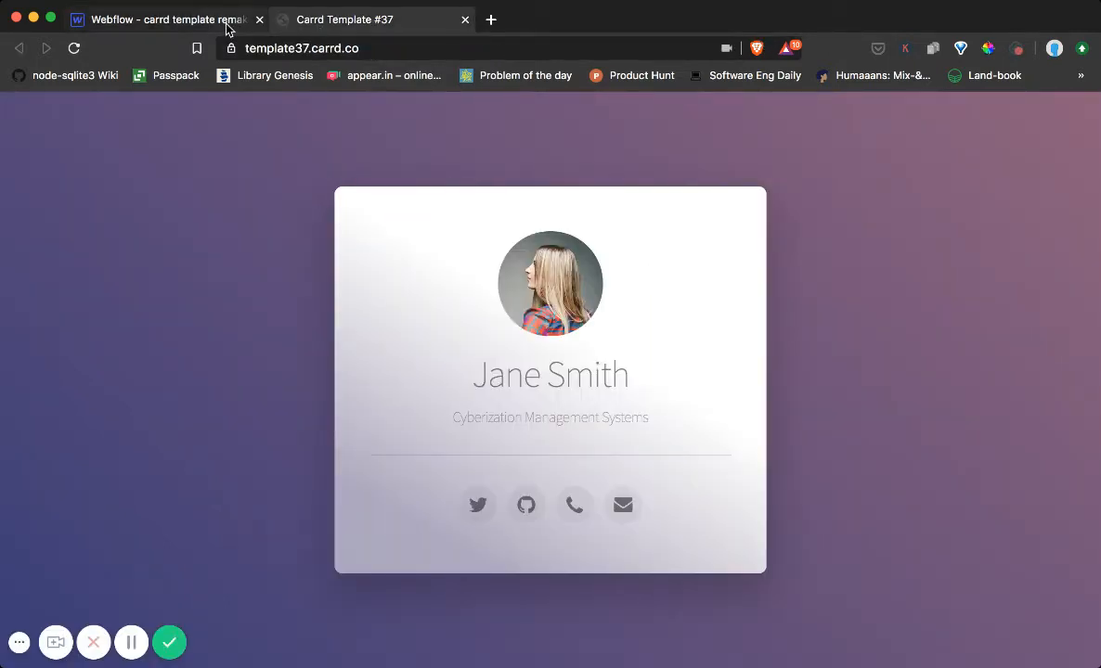
left_click(227, 26)
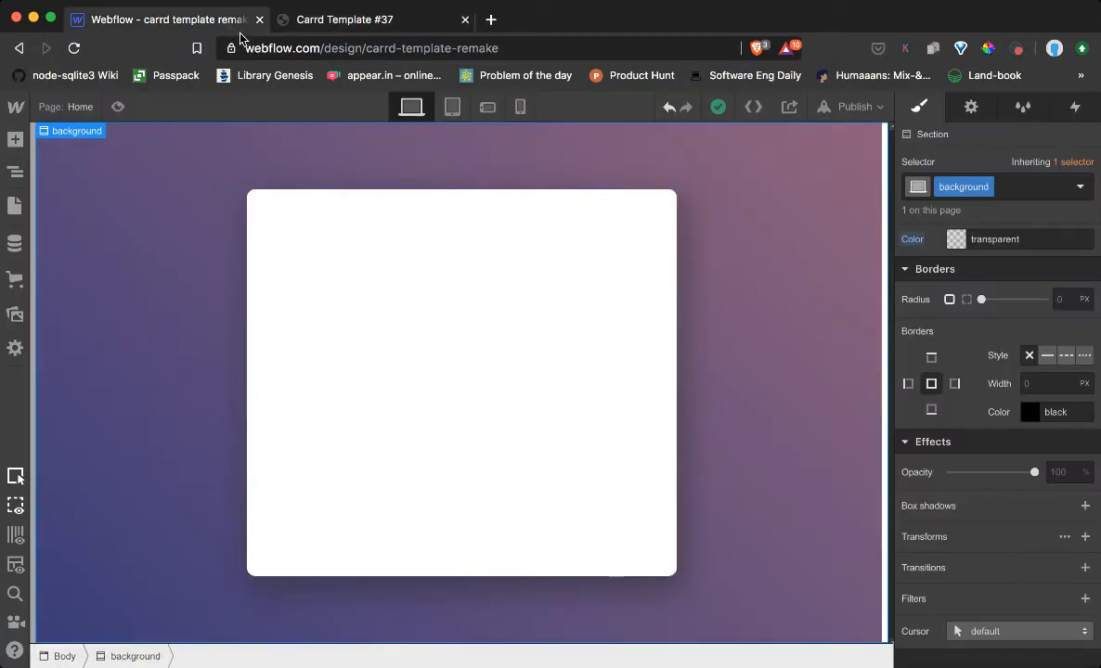
Check the Carrd template card's contents, then add an image element inside the inner_container in Webflow.
left_click(15, 139)
left_click(307, 19)
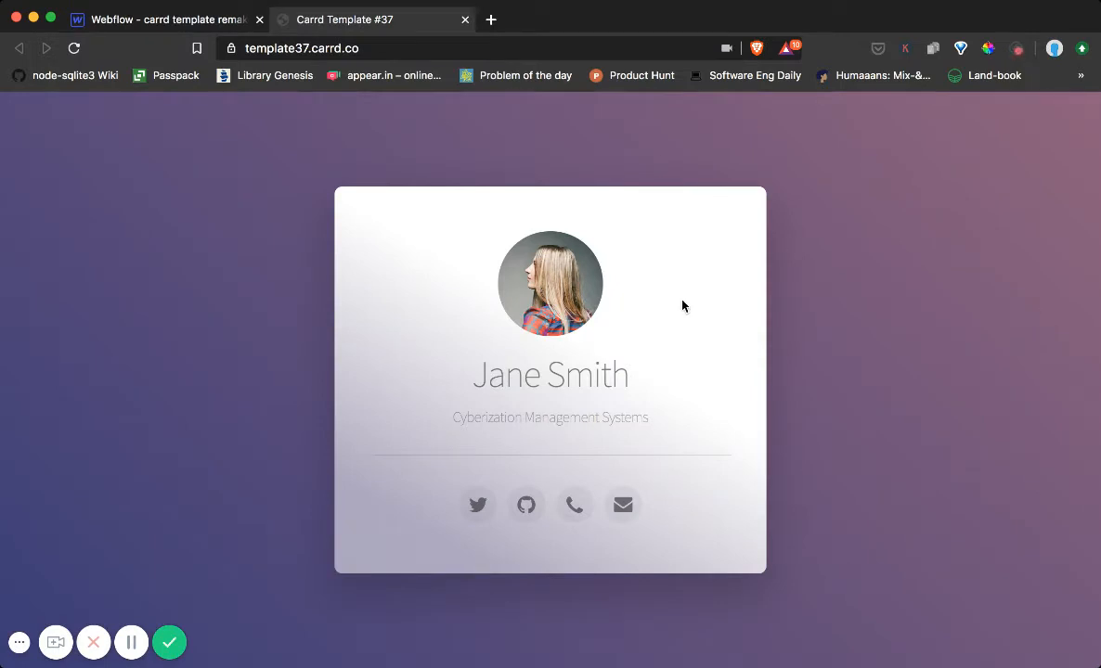
left_click(190, 22)
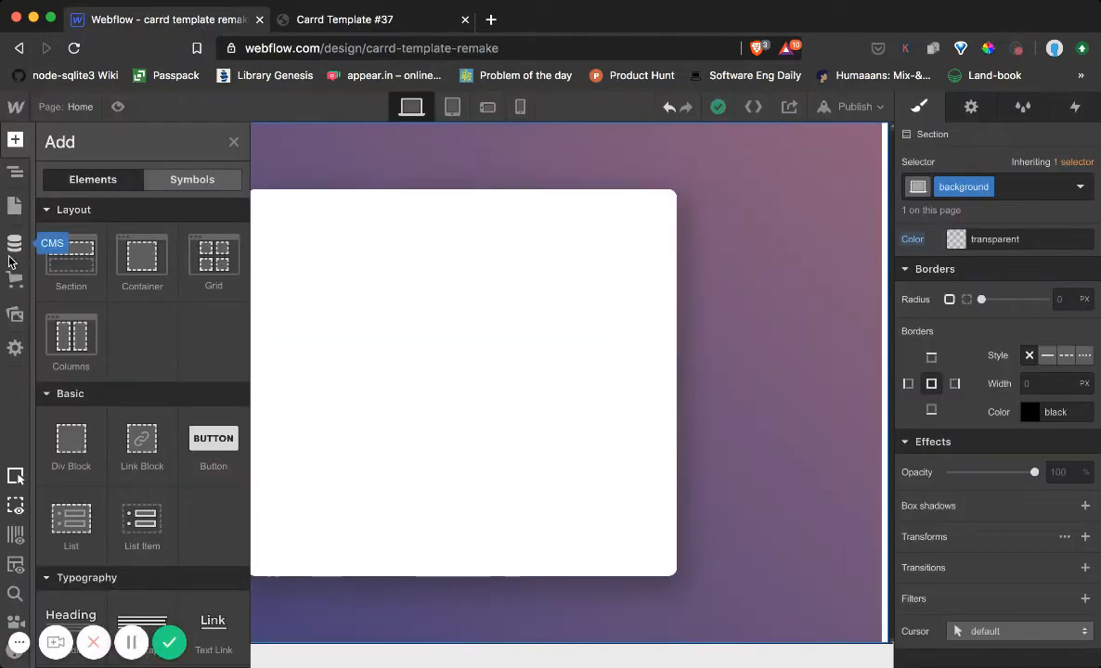
scroll(67, 352, "down", 10)
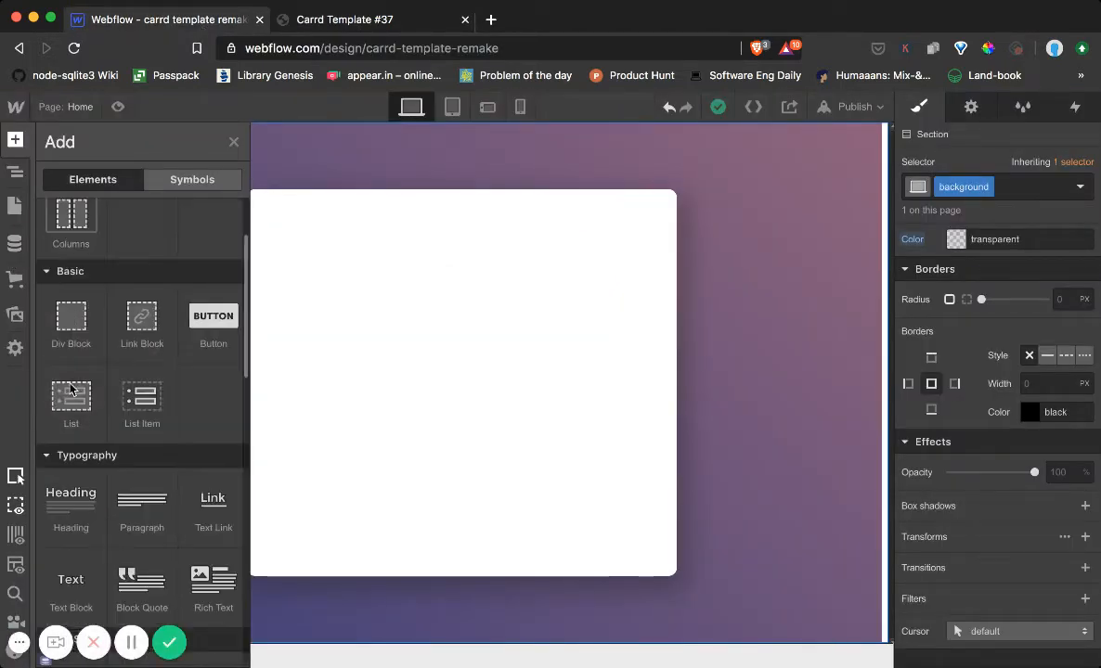
left_click_drag(76, 417, 470, 269)
left_click(497, 300)
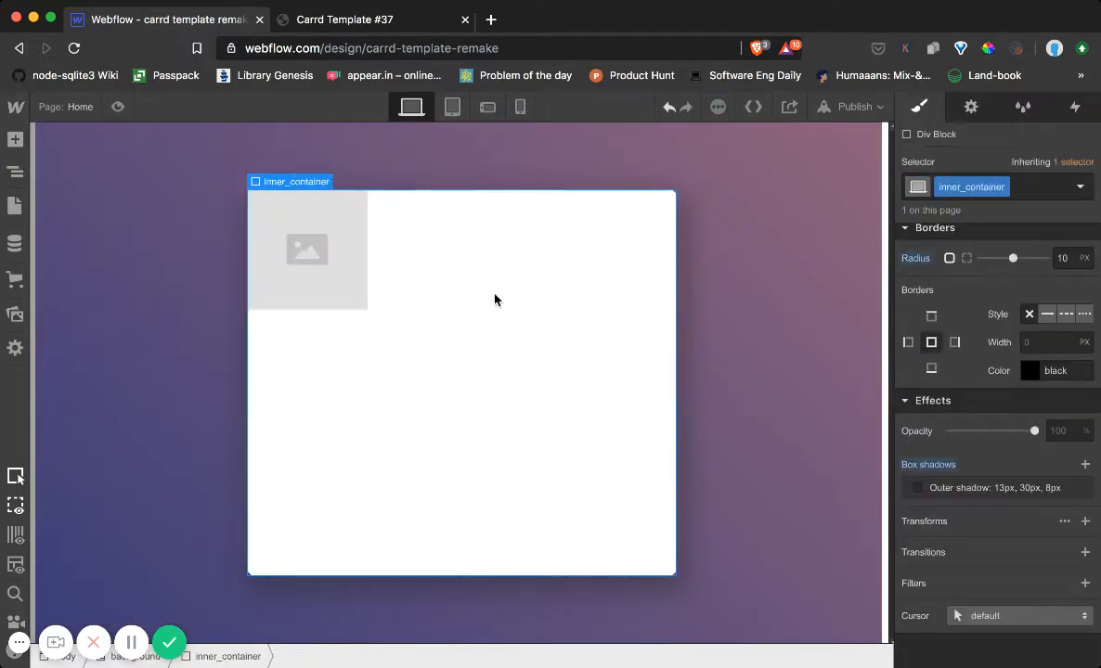
Add an H1 heading below the image in the inner_container and a text block beneath it.
left_click(15, 139)
scroll(66, 327, "down", 5)
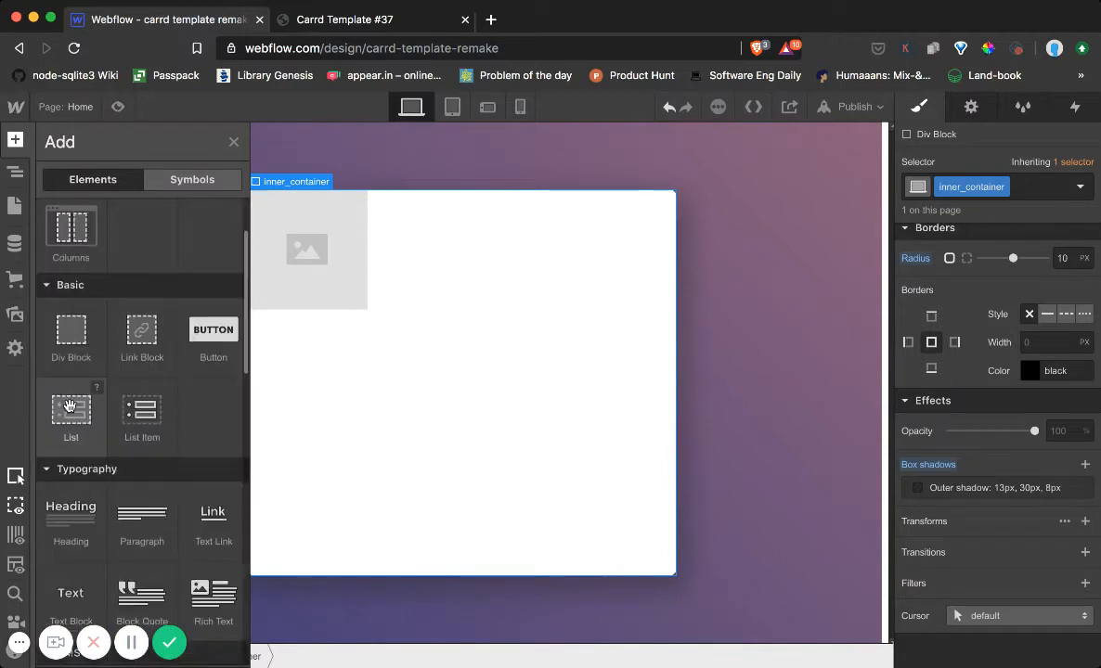
left_click_drag(72, 464, 346, 336)
left_click(15, 139)
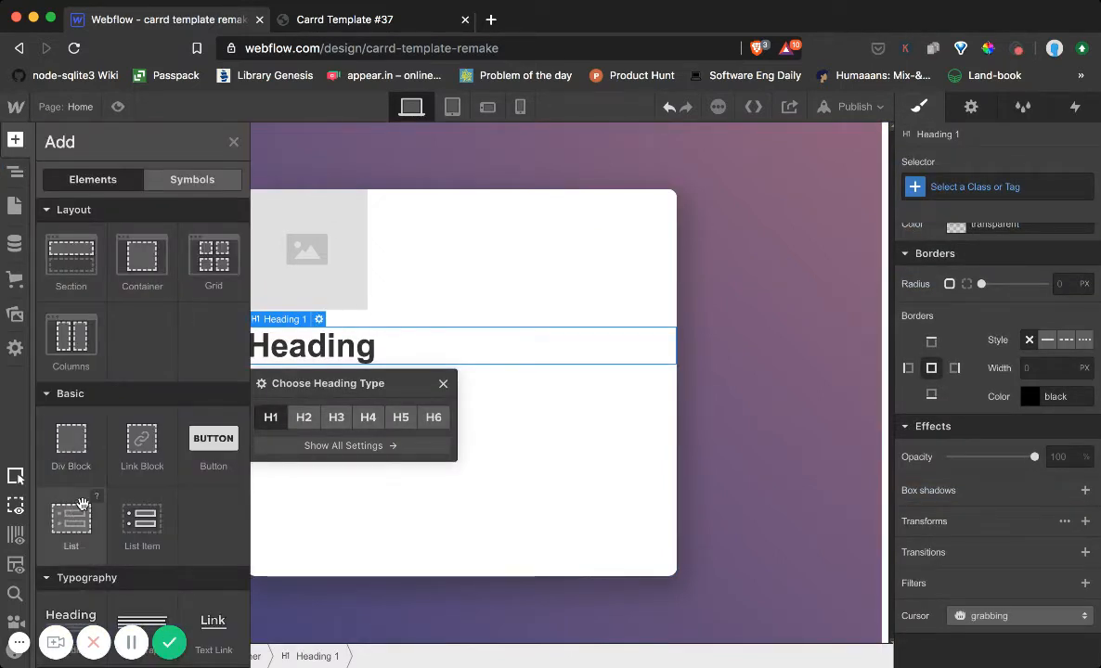
scroll(84, 512, "down", 4)
left_click_drag(105, 518, 460, 385)
Replace the heading's placeholder text with the full name shown on the Carrd template card.
left_click(330, 28)
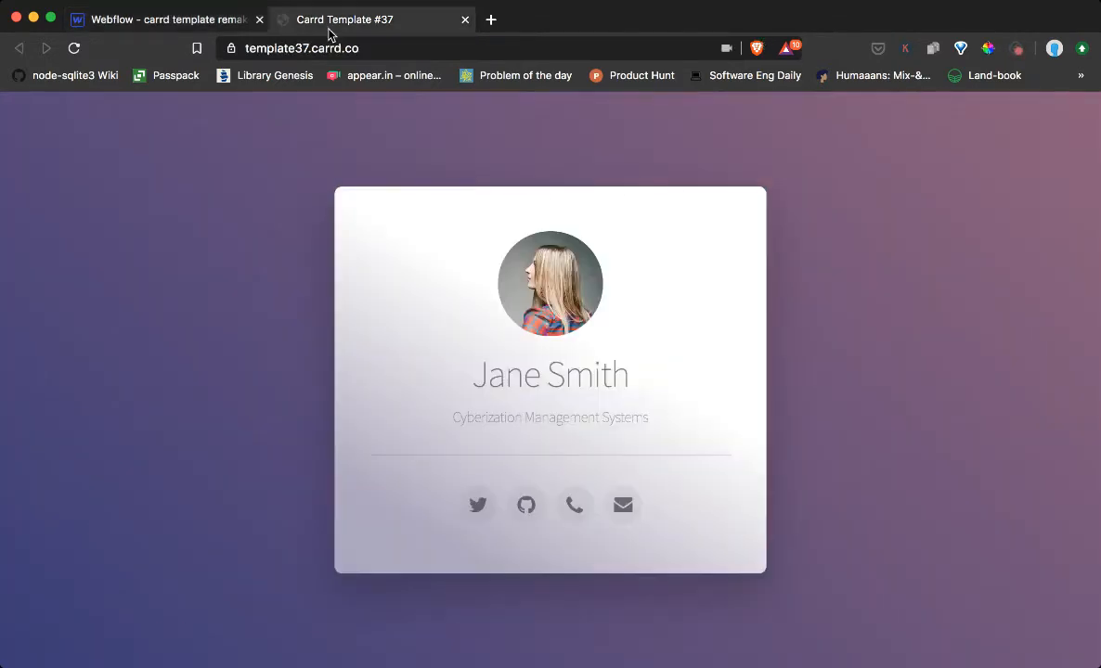
left_click(206, 28)
double_click(291, 354)
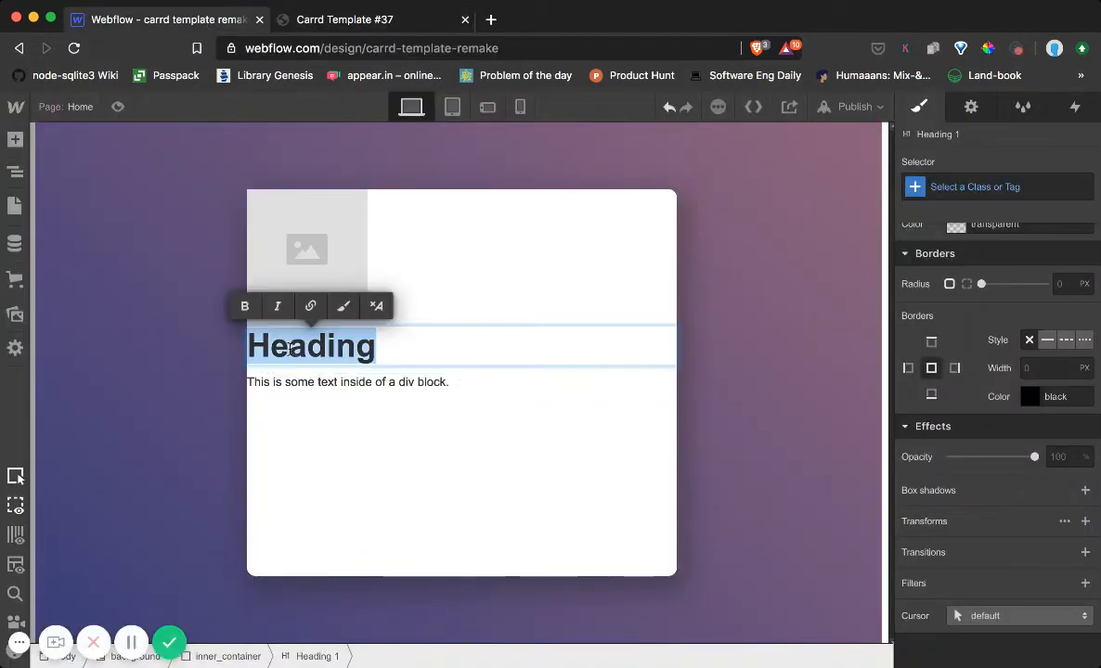
type("Jane M")
key("BackSpace")
type("Smith")
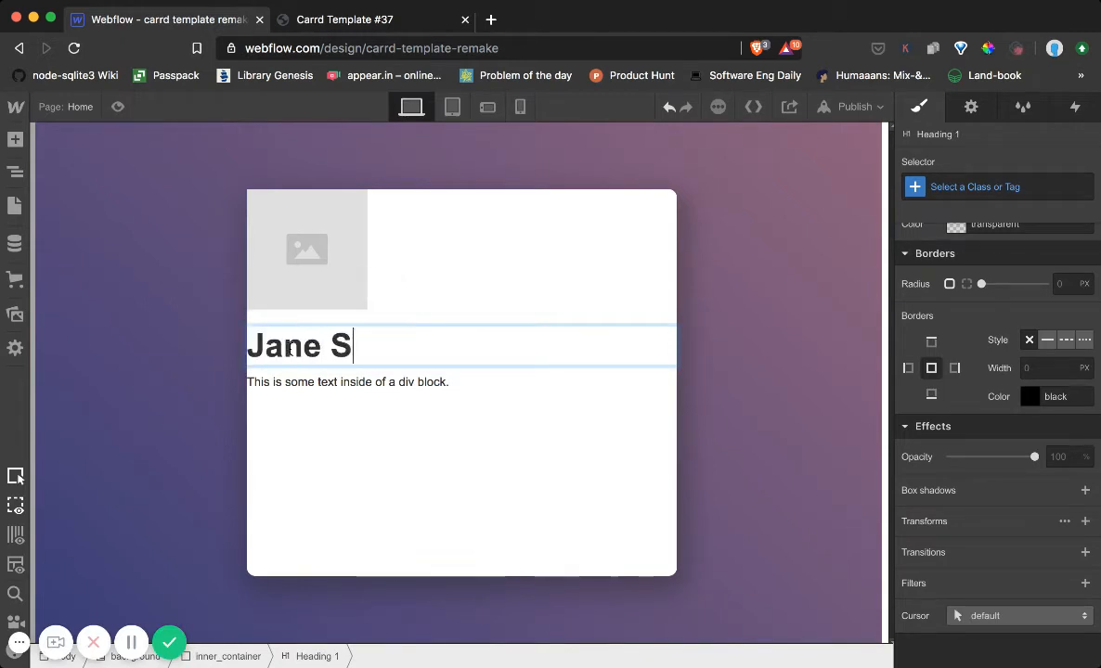
key("Escape")
Replace the text block's placeholder sentence with "Webflow Designer and Artist".
double_click(325, 384)
triple_click(326, 384)
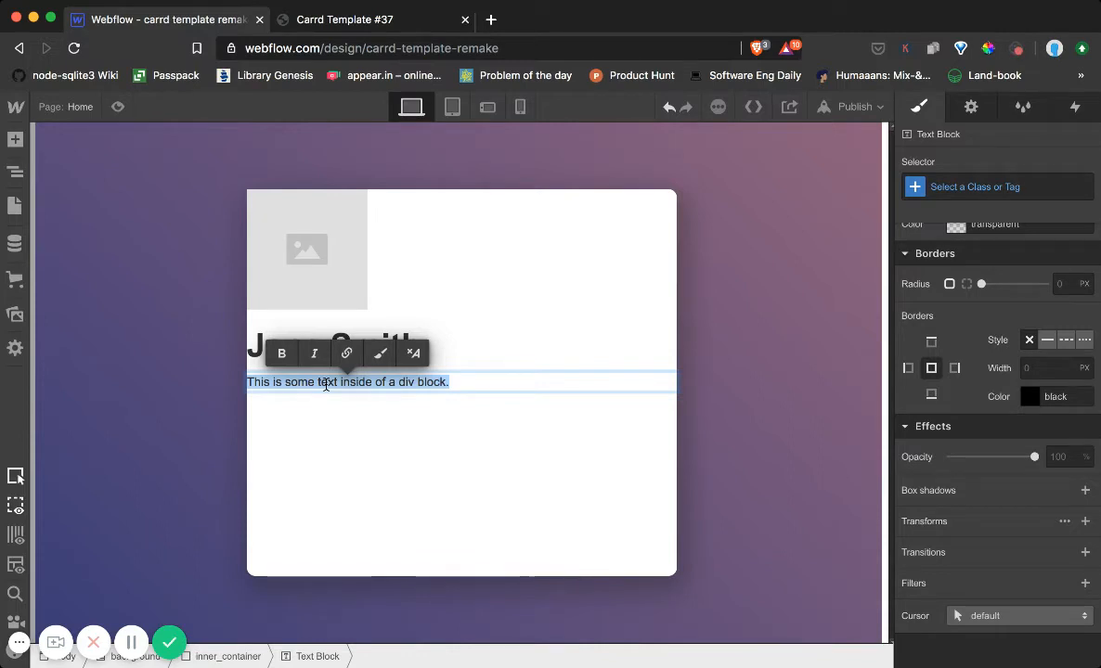
type("Web")
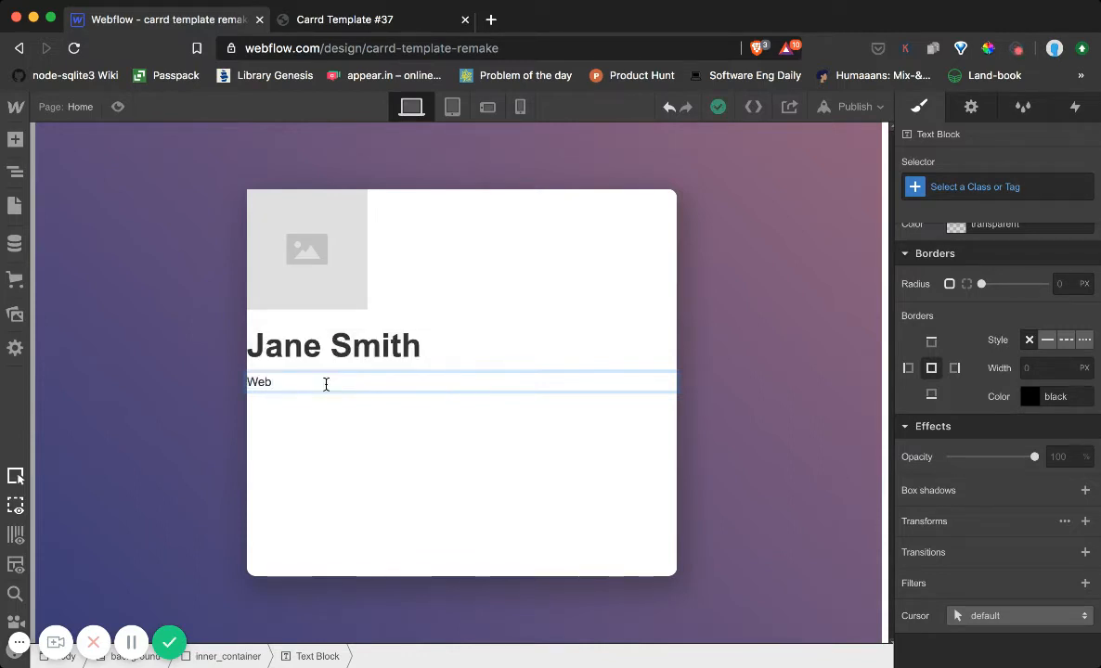
type("flow Designer and")
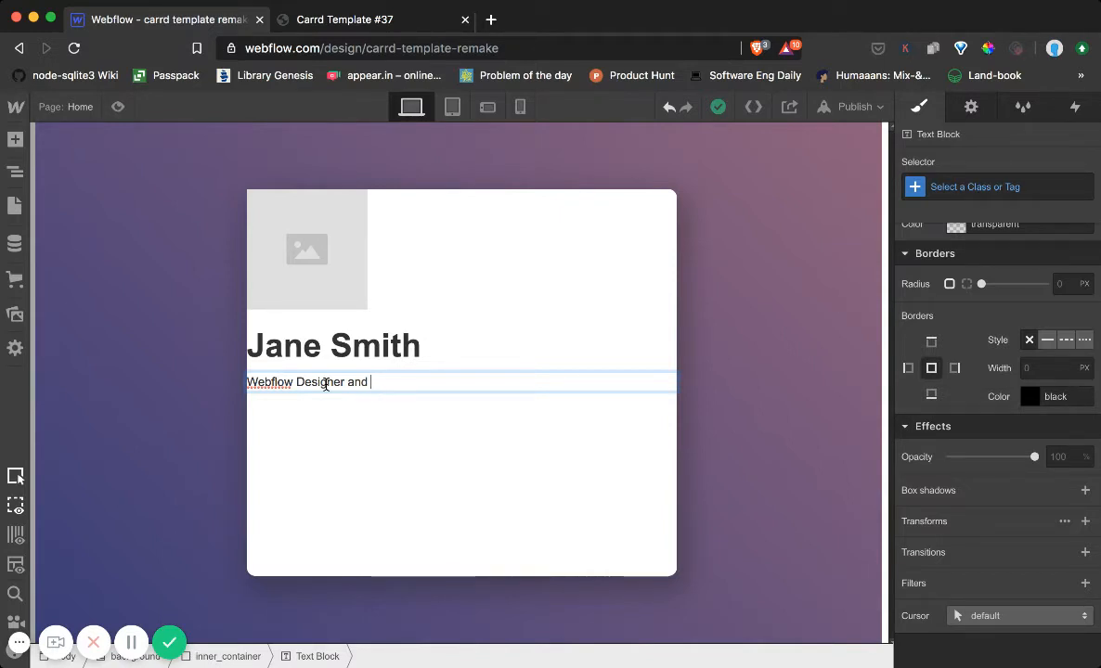
type("Artist")
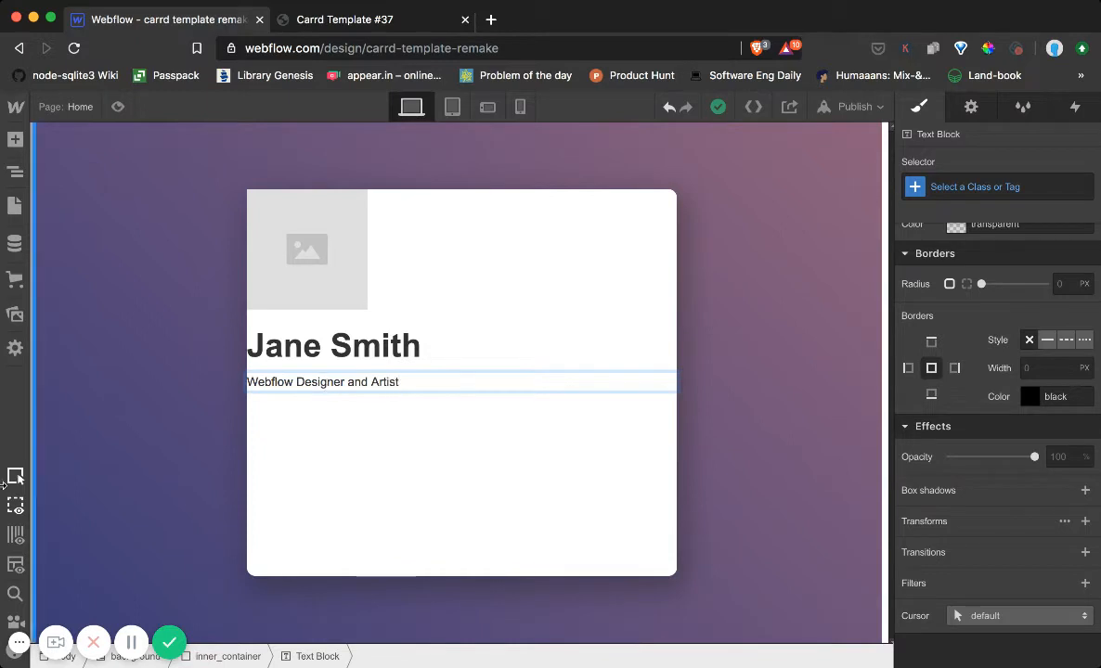
key("Escape")
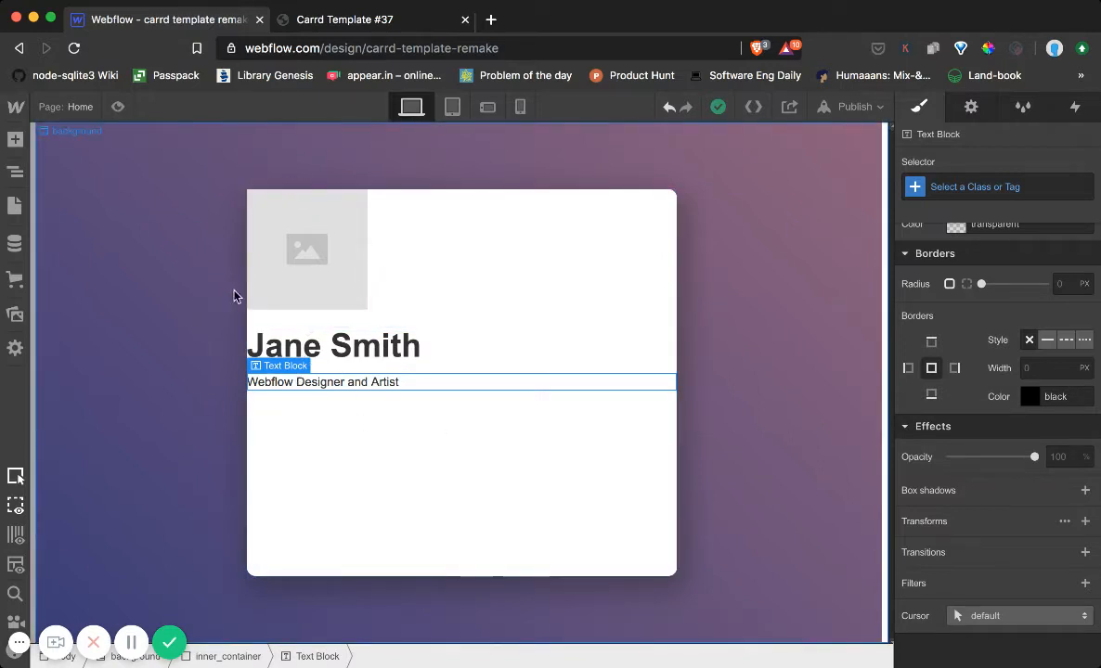
Select the inner_container in the element hierarchy and set its display to Flex.
left_click(16, 177)
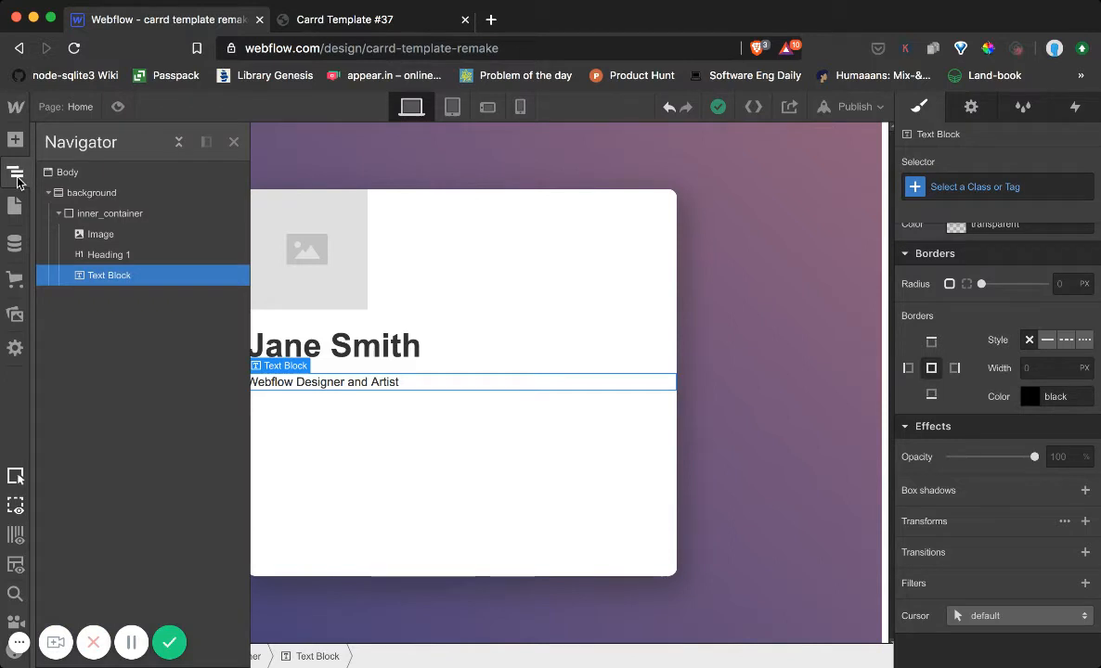
left_click(97, 216)
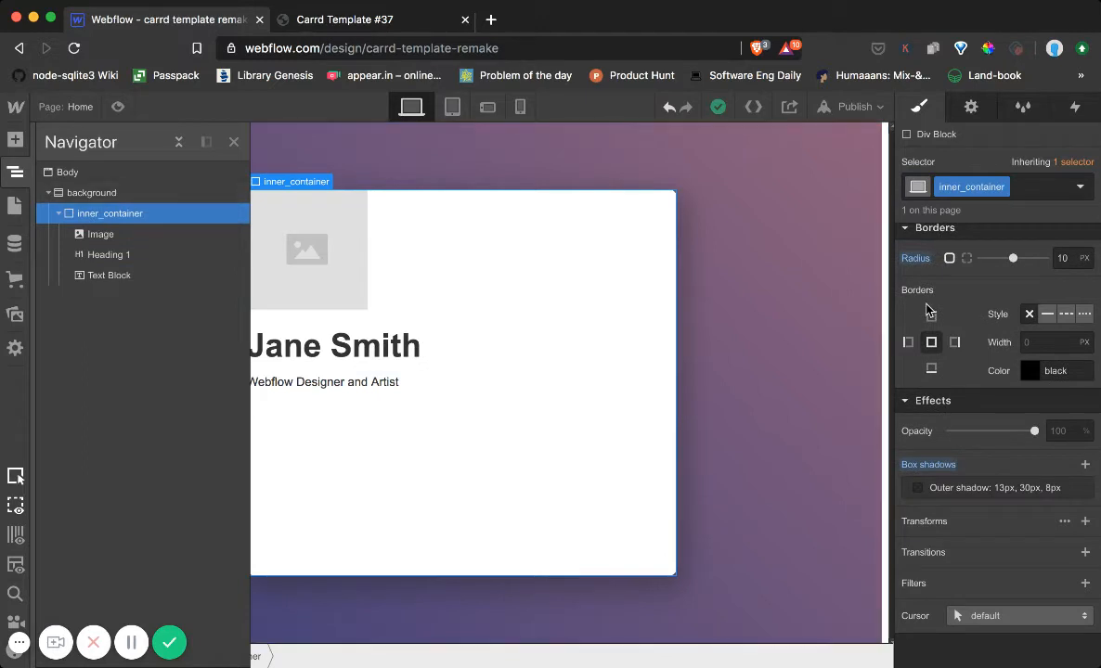
scroll(938, 312, "up", 10)
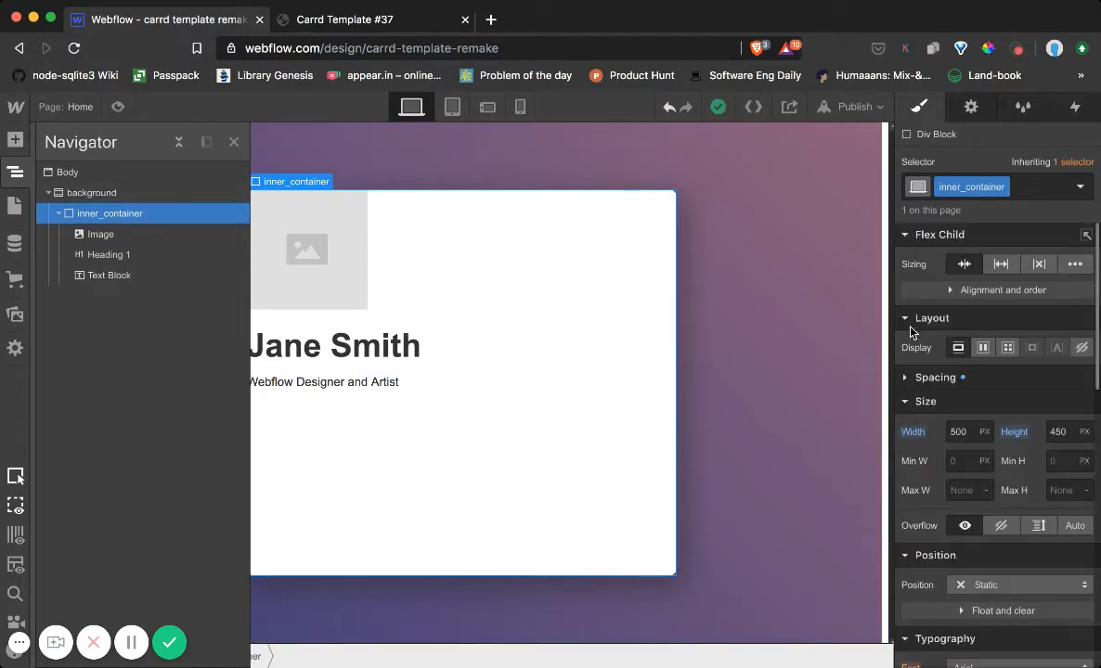
left_click(983, 348)
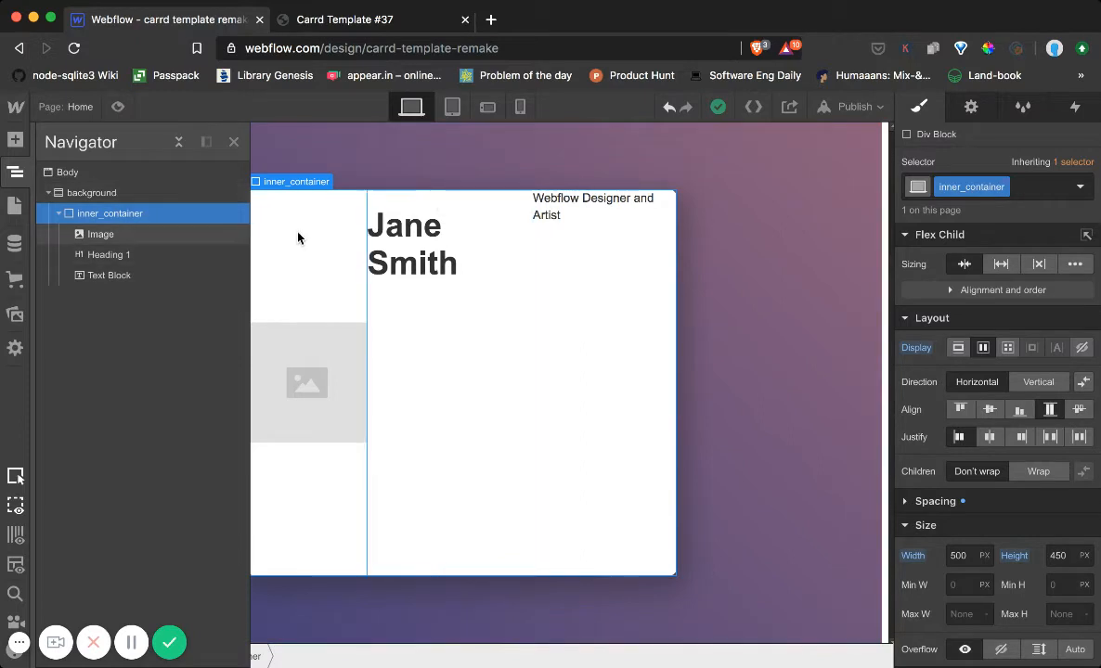
Set the inner_container's flex direction to Vertical, with both Align and Justify set to Center.
left_click(1051, 388)
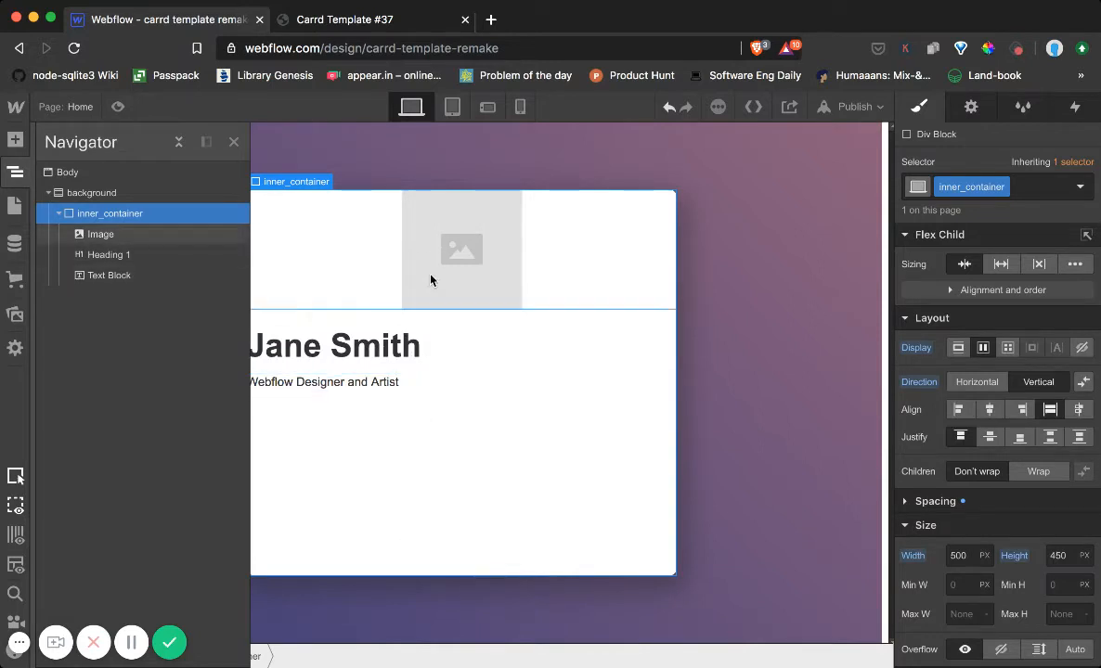
left_click(988, 410)
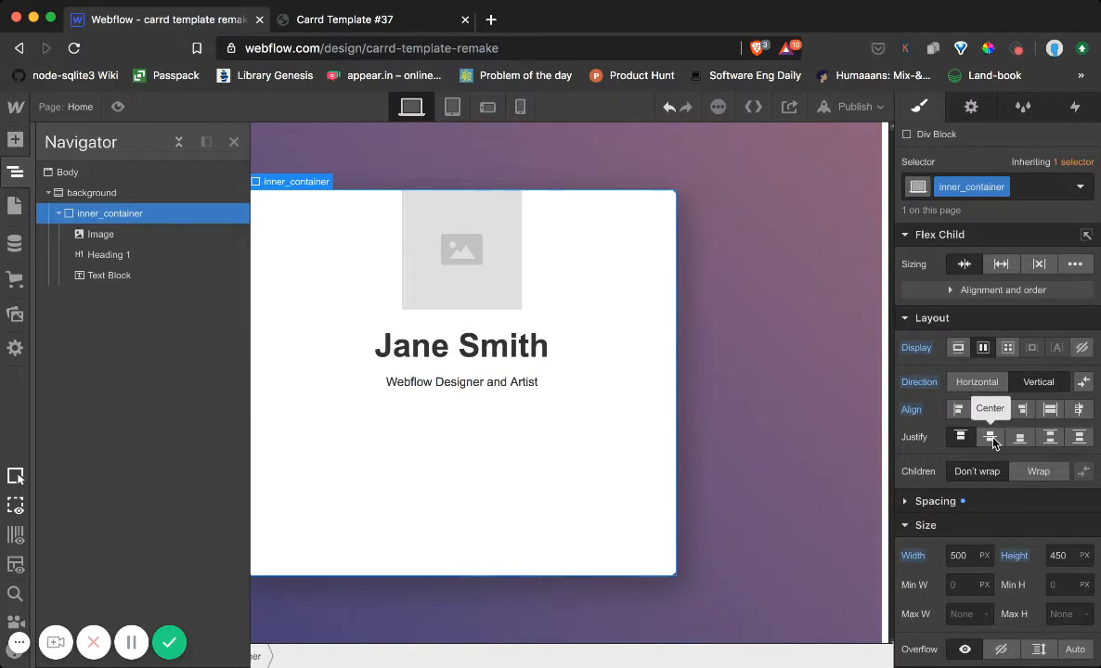
left_click(992, 438)
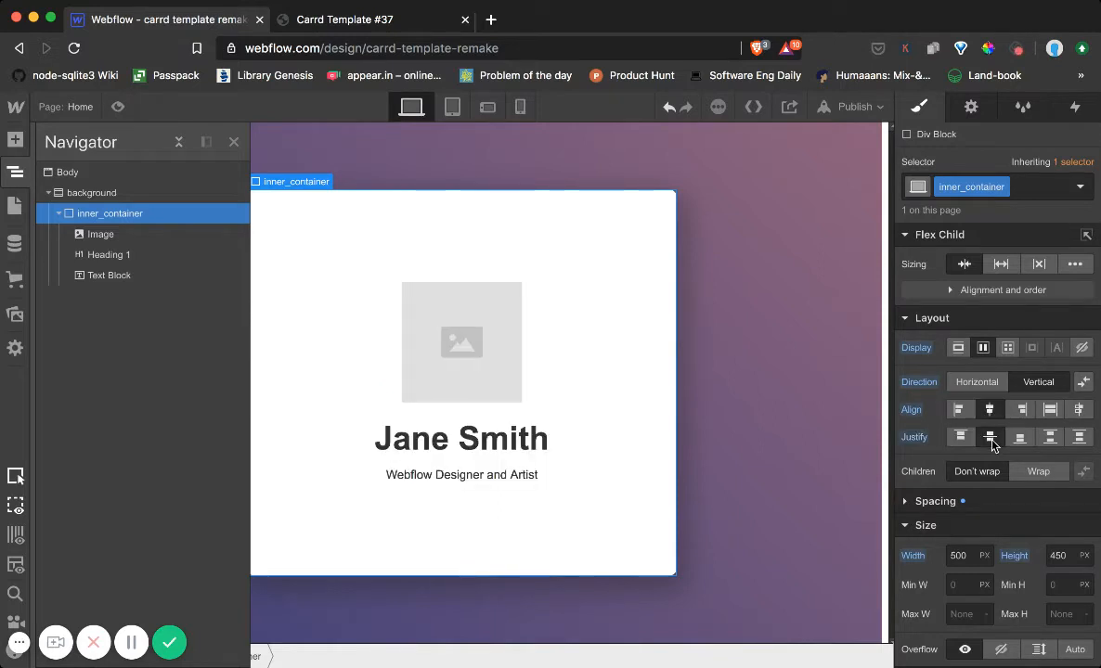
left_click(475, 231)
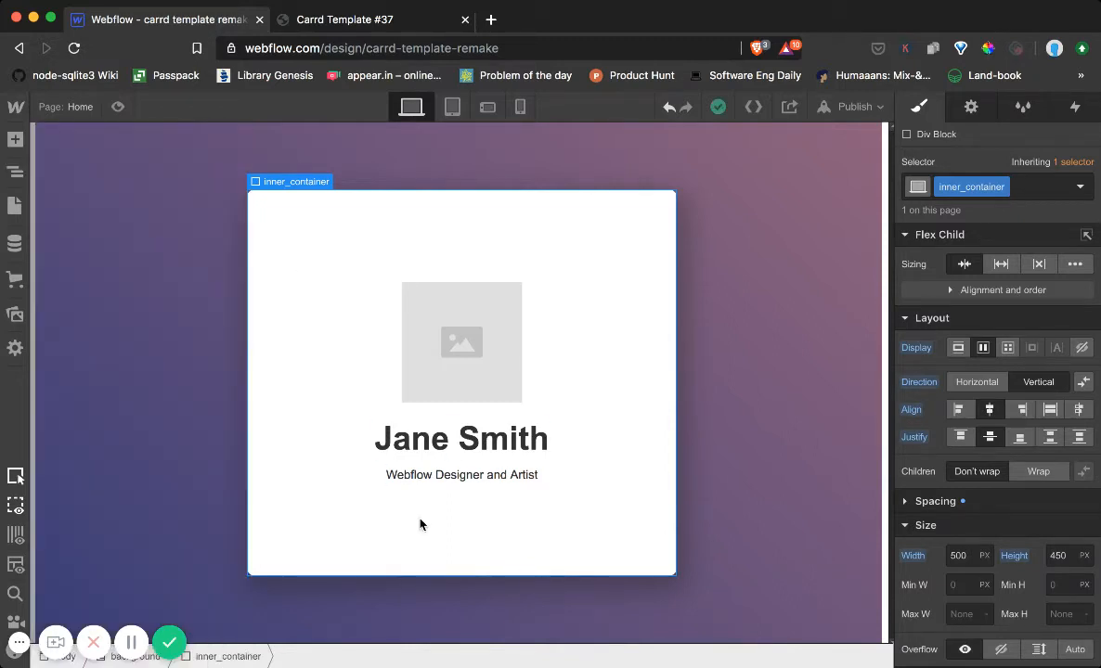
Compare the card with the Carrd template and set the inner_container's background color to transparent.
left_click(361, 23)
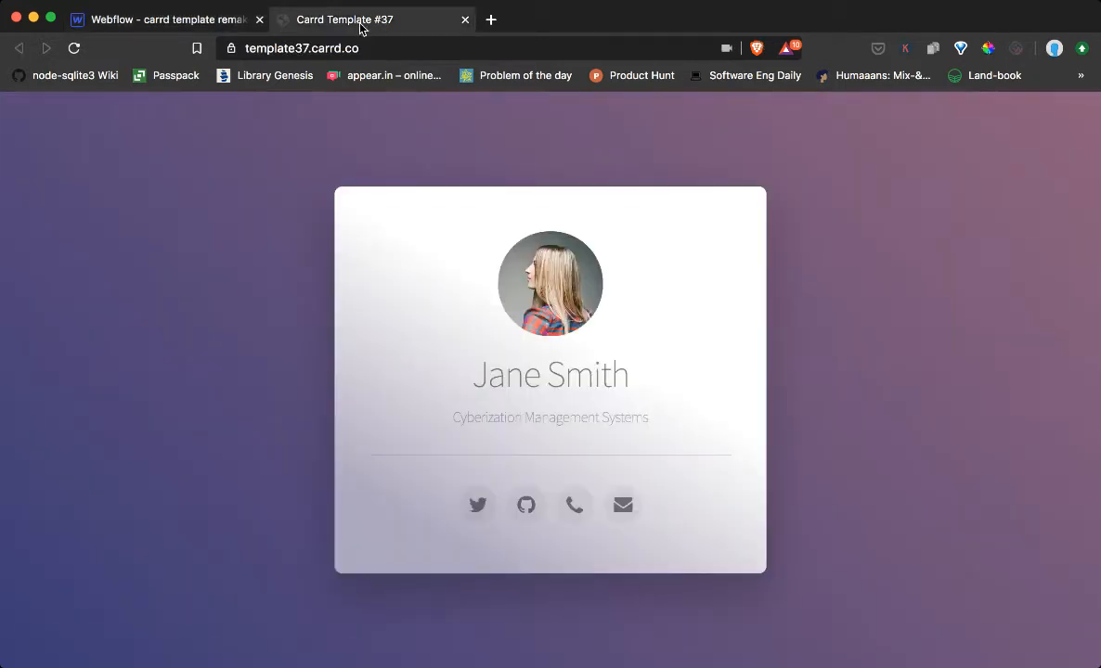
left_click(212, 25)
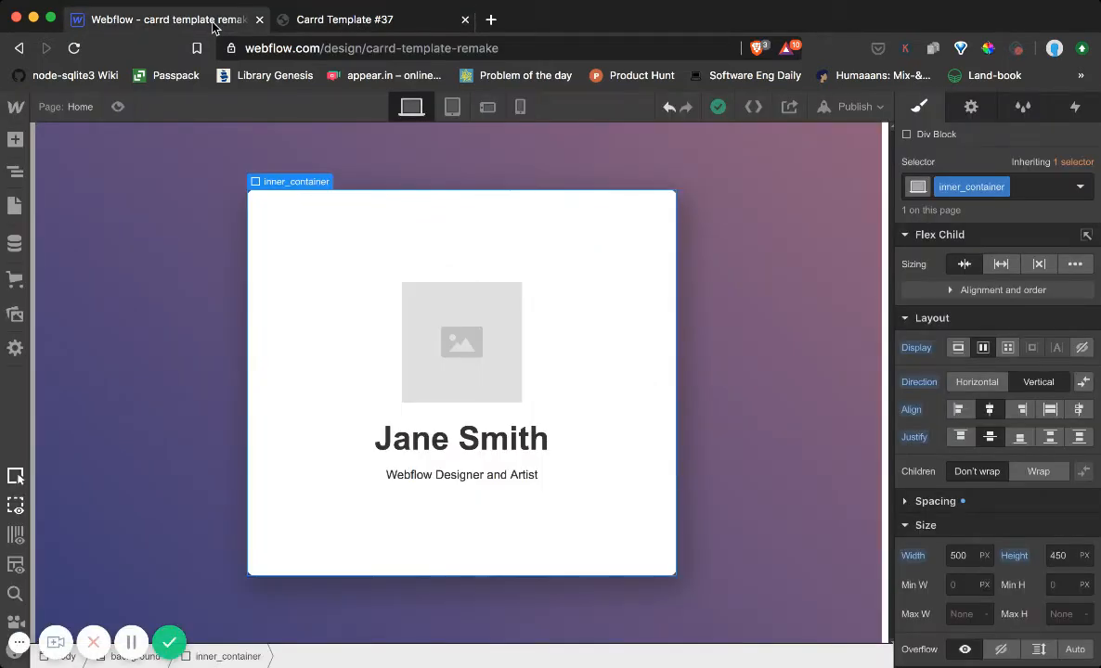
left_click(309, 28)
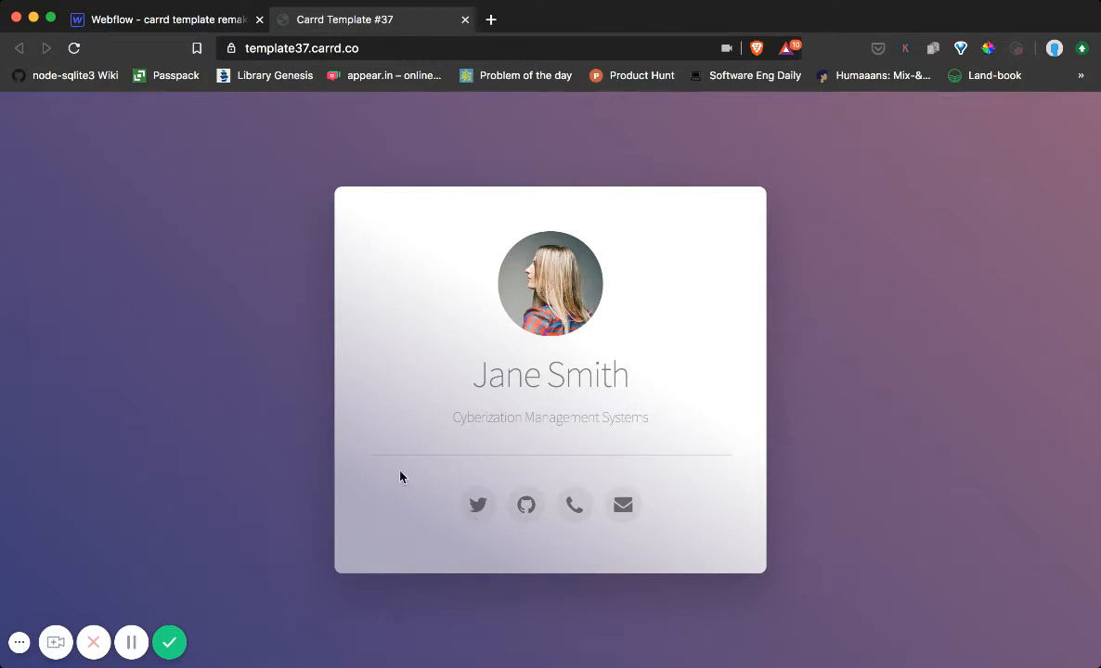
left_click(156, 20)
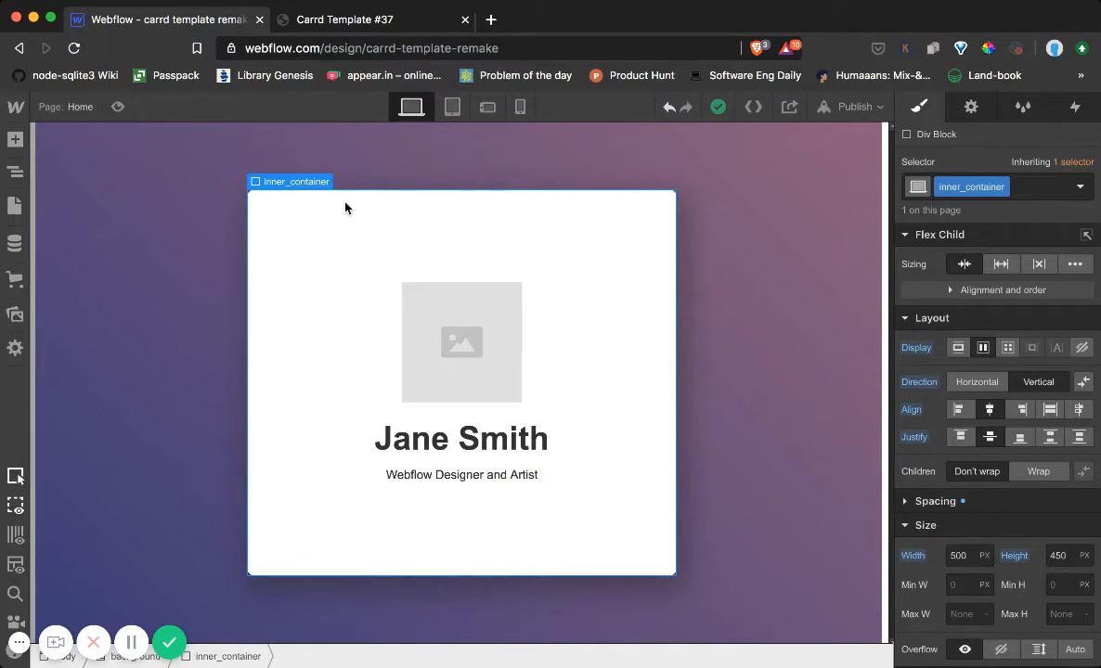
scroll(915, 372, "down", 3)
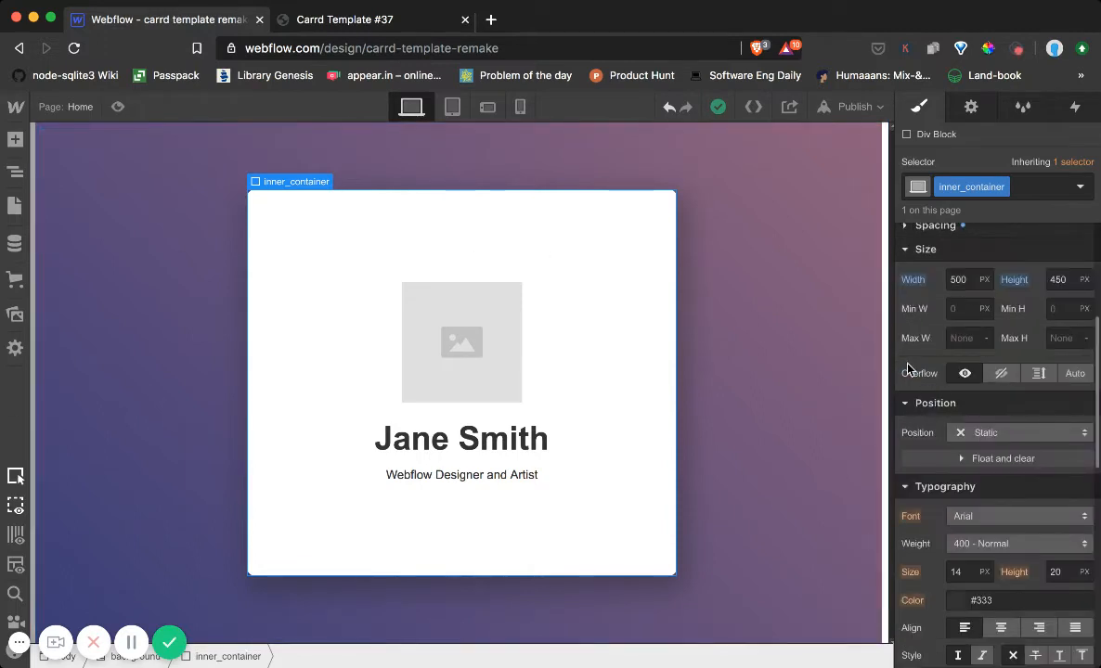
left_click(905, 251)
left_click(906, 274)
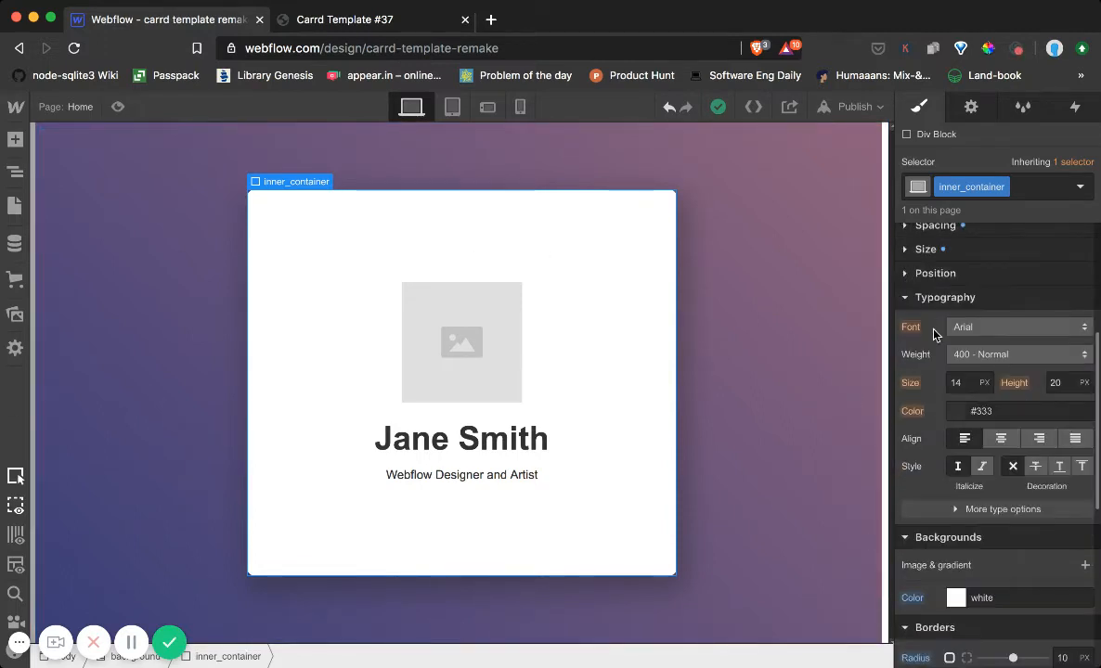
scroll(951, 361, "down", 5)
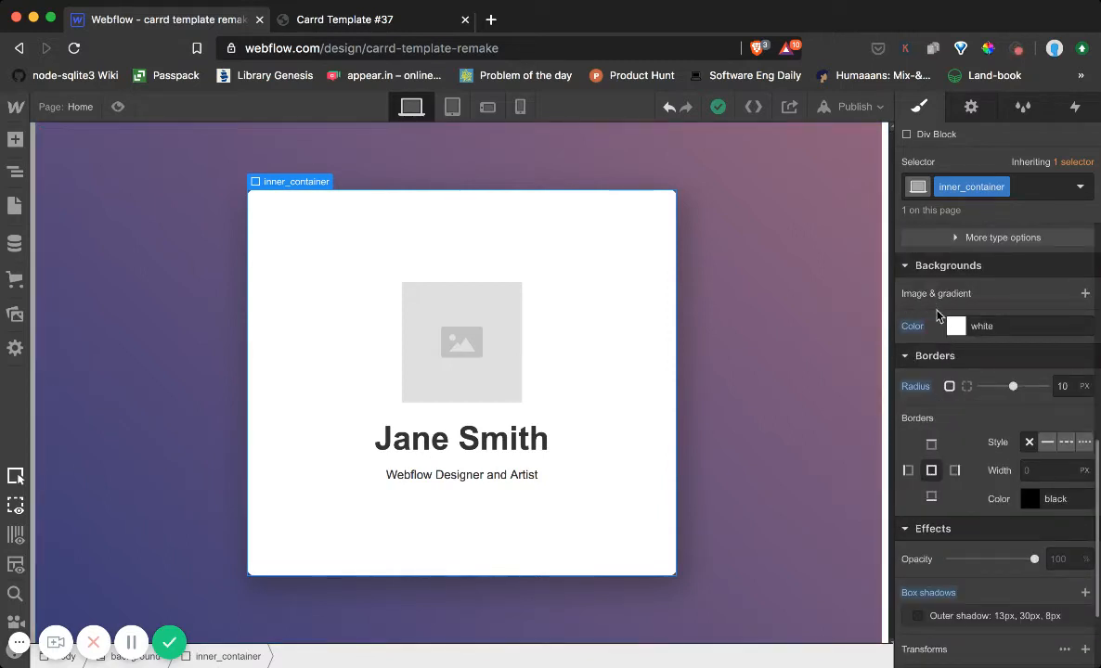
left_click(958, 329)
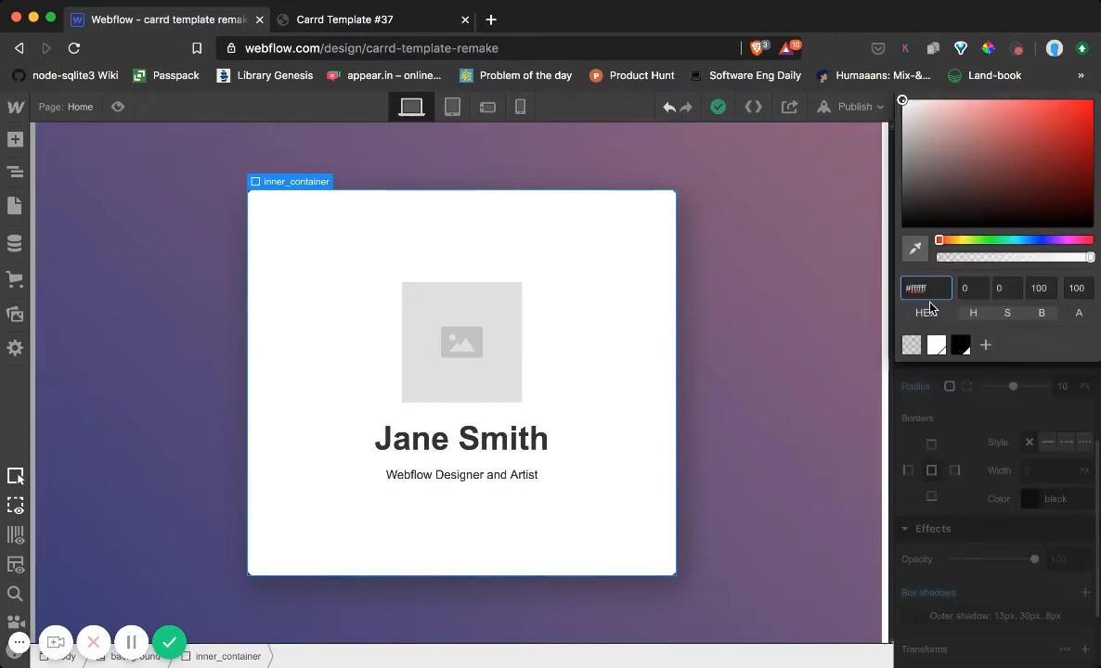
left_click(913, 346)
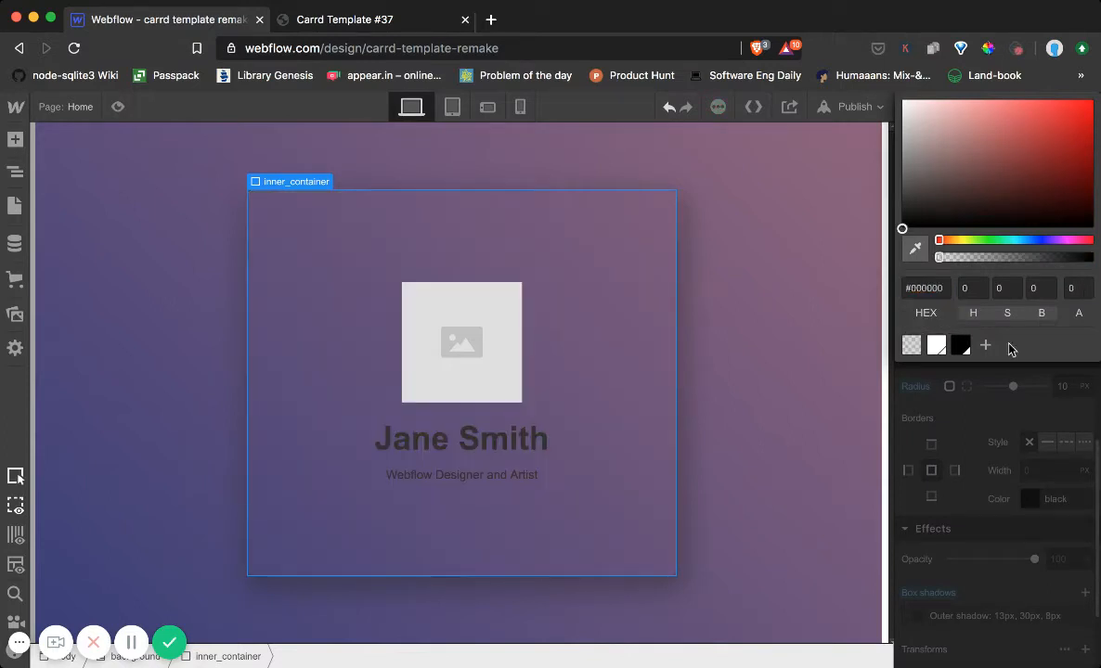
left_click(1011, 399)
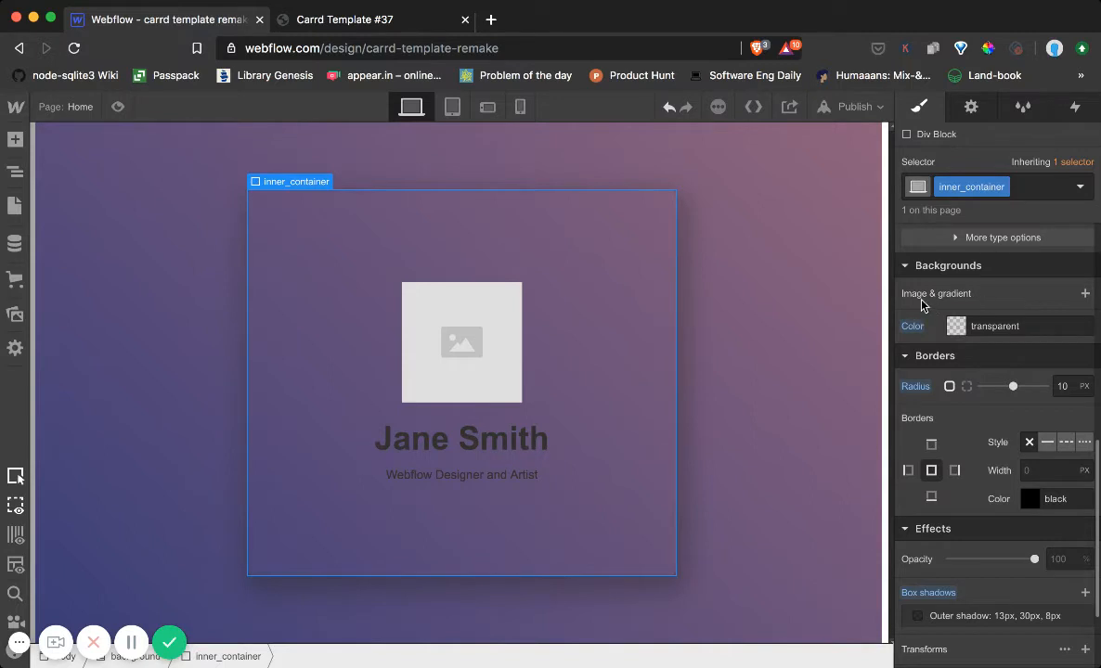
Add a linear gradient background to the inner_container and rotate its angle to about 43 degrees.
left_click(1084, 293)
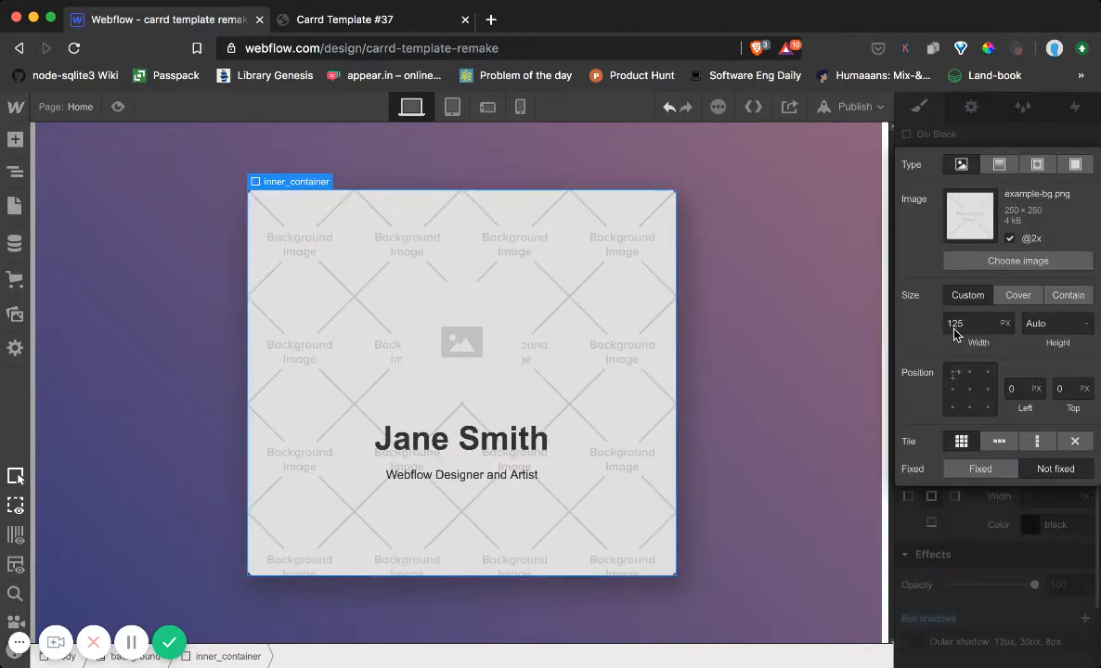
left_click(998, 167)
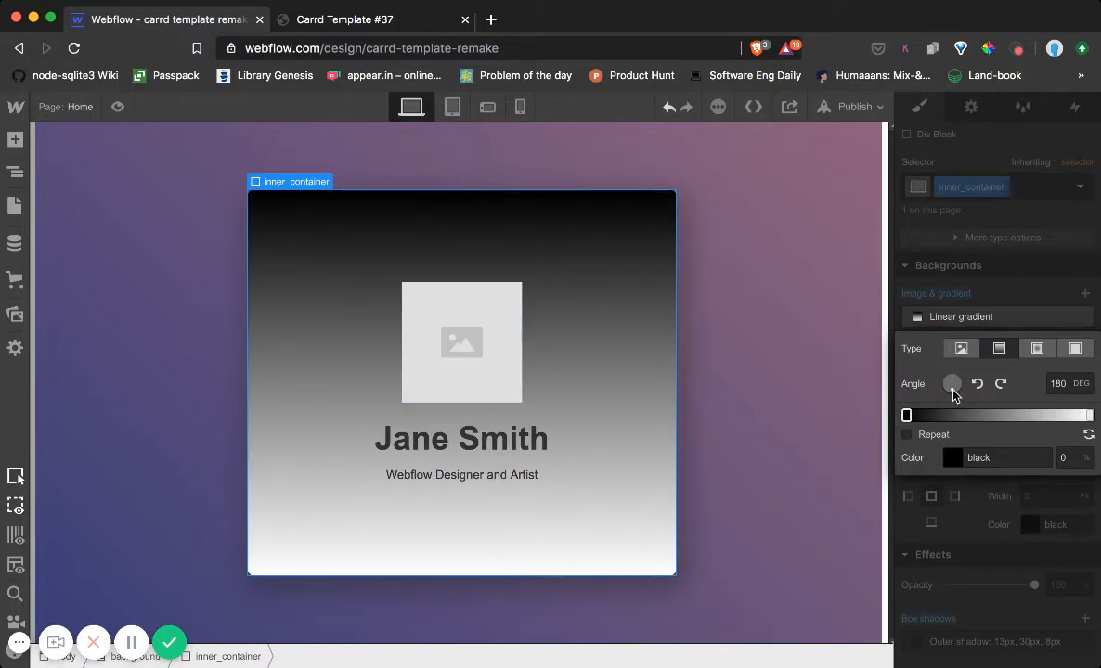
left_click_drag(953, 393, 970, 379)
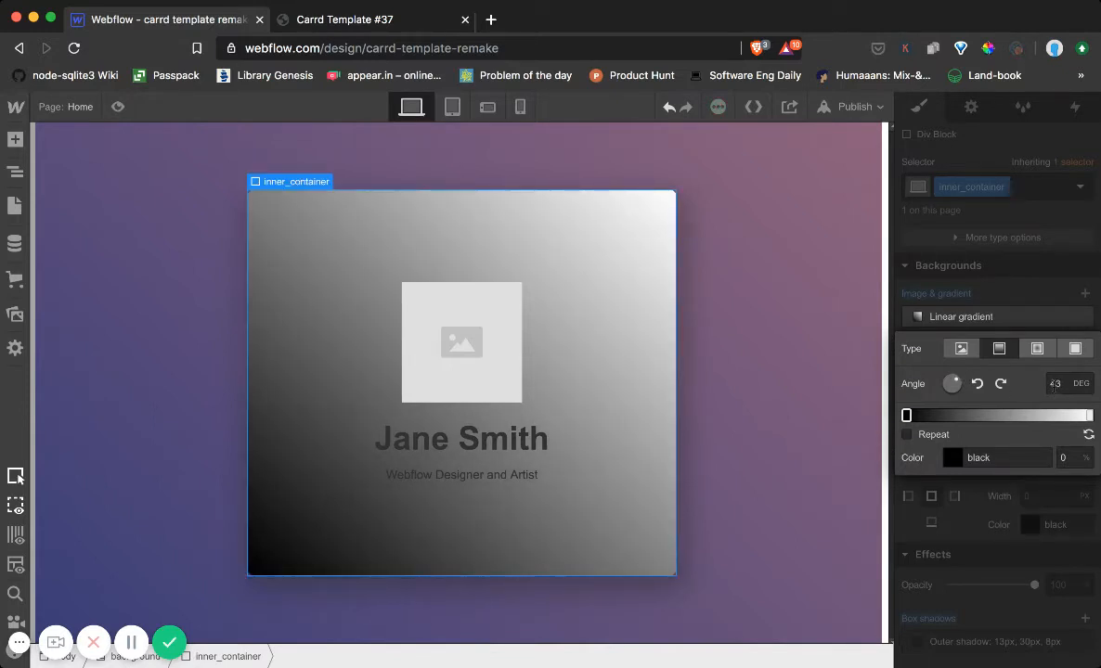
Fine-tune the inner_container gradient's angle, trying higher values, and settle on 35 degrees.
left_click(1055, 384)
type("15")
key("Return")
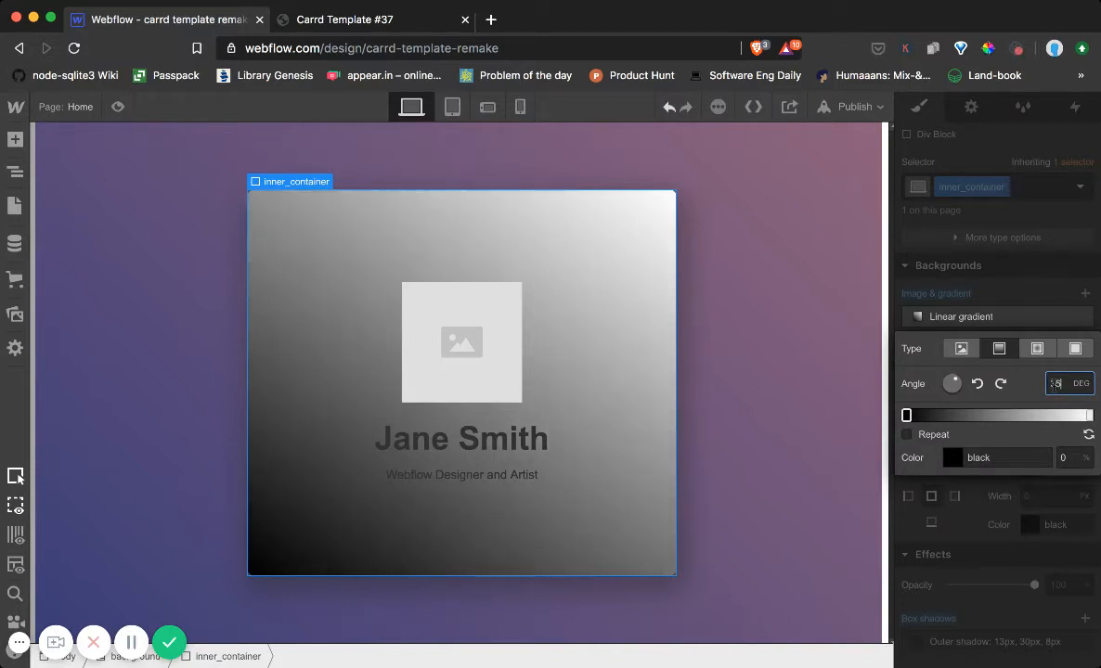
key("Up")
key("Up")
key("Up")
key("Up")
key("Up")
key("Up")
key("Up")
key("Up")
key("Up")
key("Up")
key("Up")
key("Up")
key("Up")
key("Up")
key("Up")
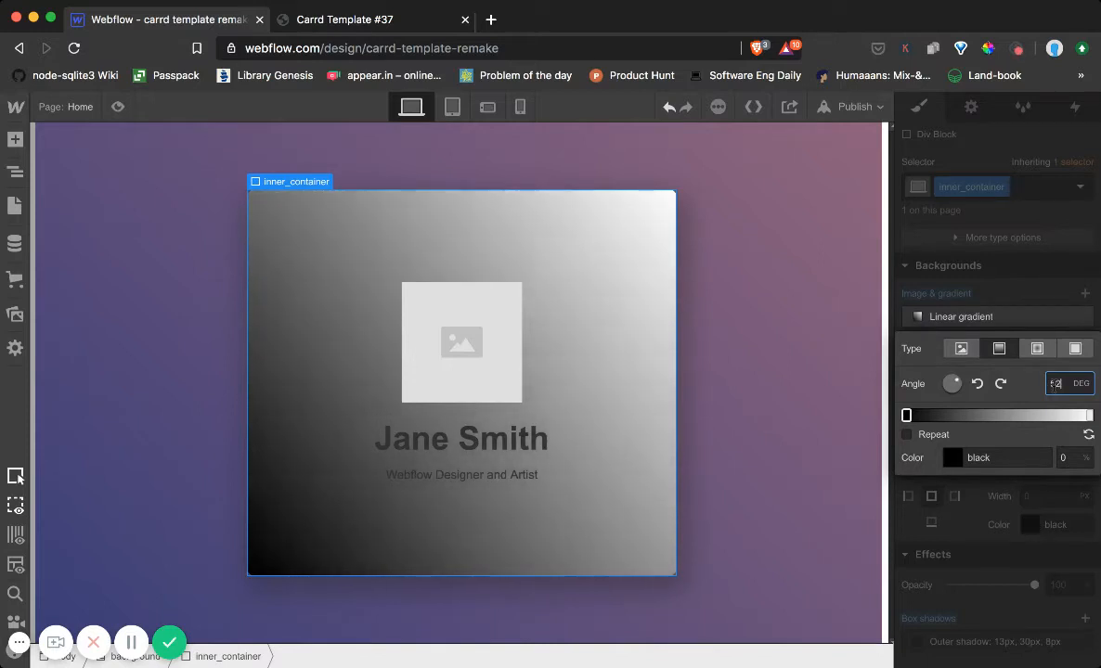
key("Down")
key("Down")
key("Down")
key("Down")
key("Down")
key("Down")
key("Down")
key("Down")
key("Down")
key("Down")
key("Down")
key("Down")
key("Down")
key("Down")
key("Down")
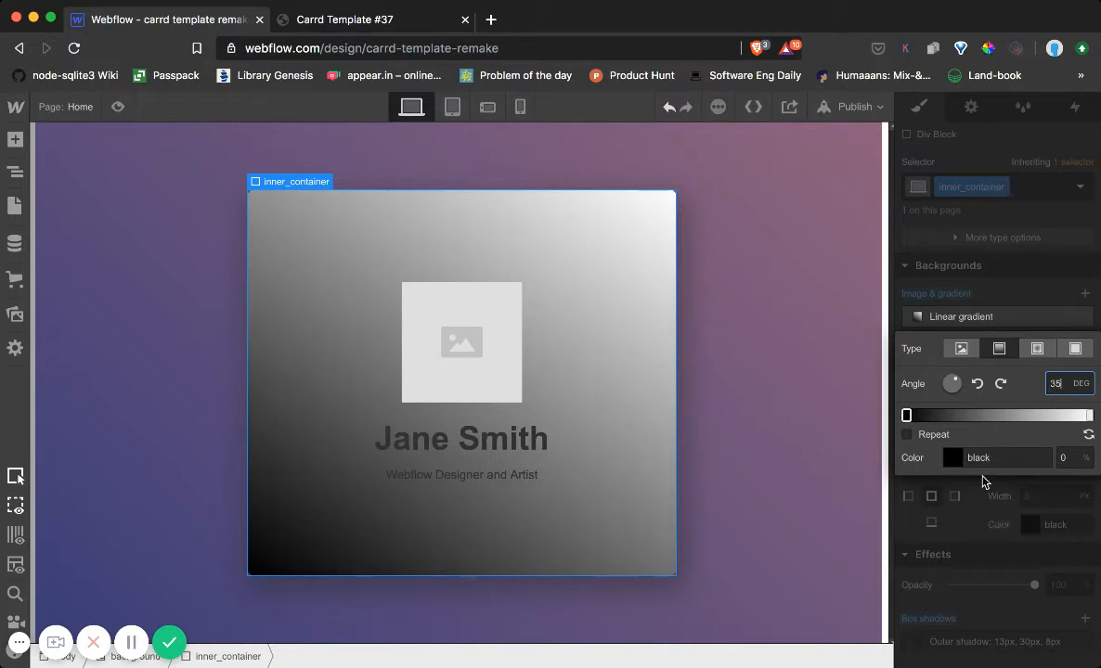
left_click(994, 529)
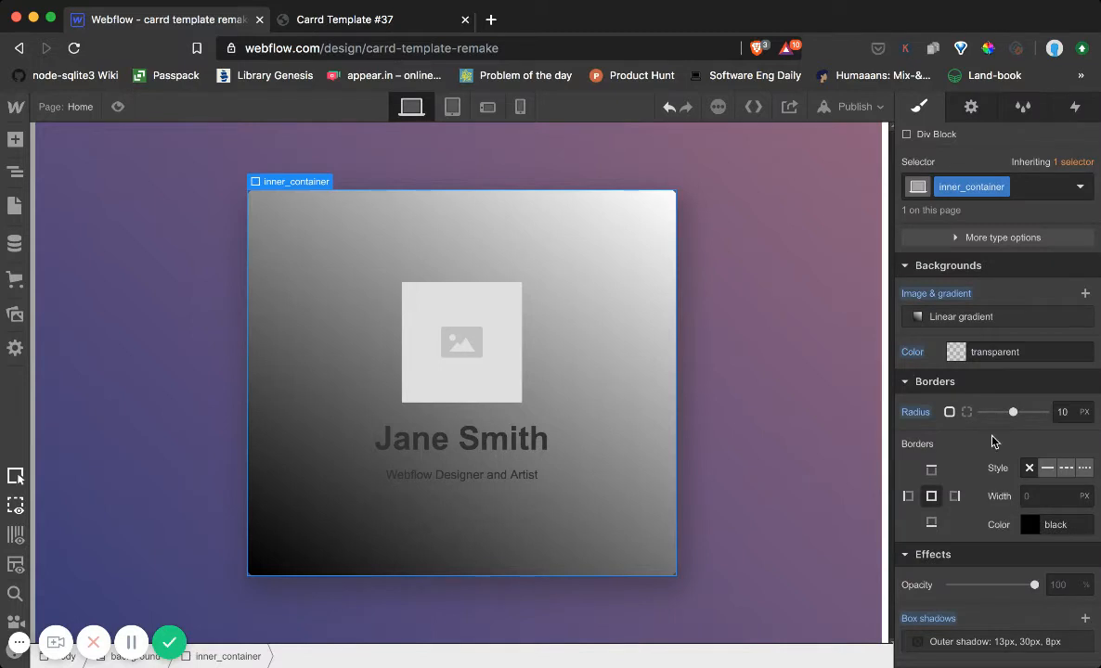
Lower the alpha of the gradient's black starting stop, trying values around 30, and settle on 28 percent.
left_click(989, 318)
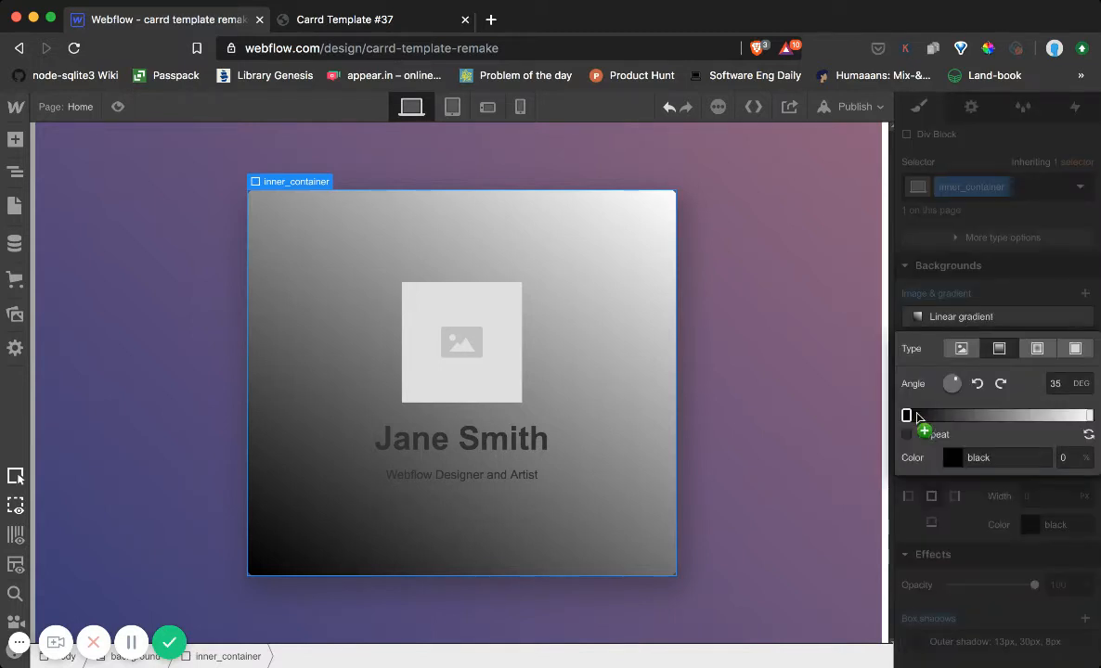
left_click(952, 458)
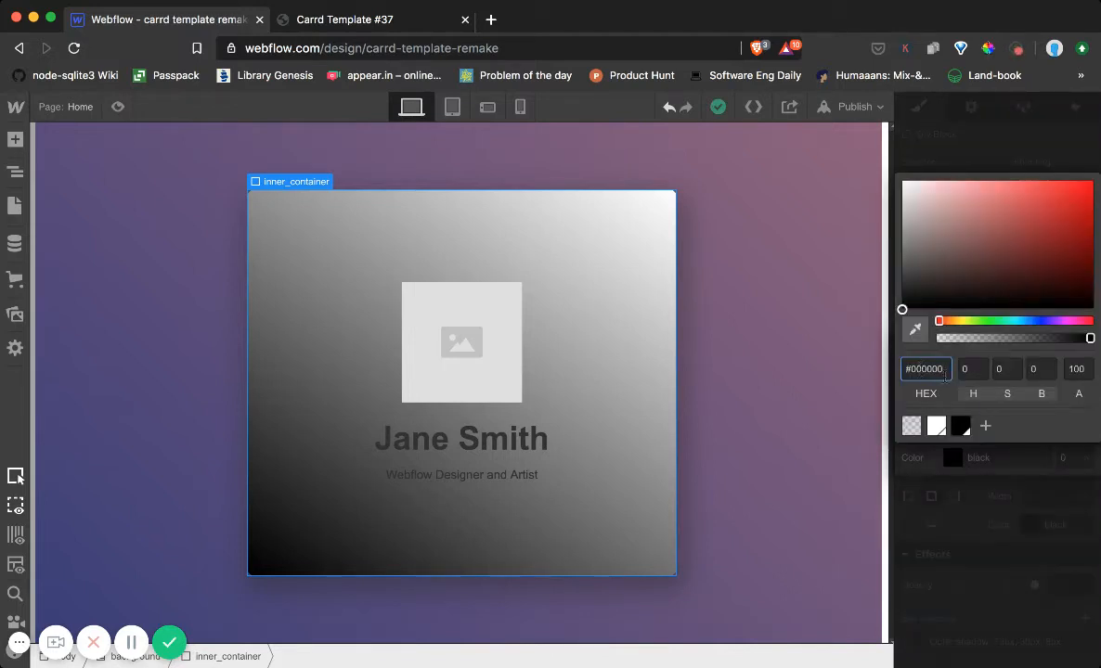
left_click(991, 401)
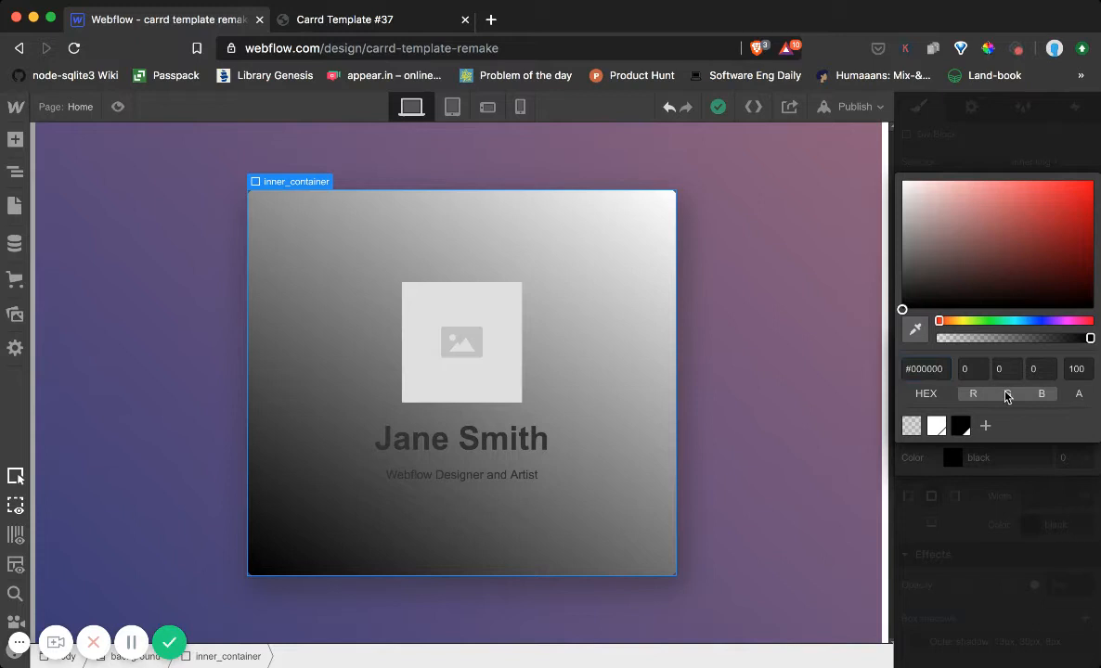
left_click(1076, 369)
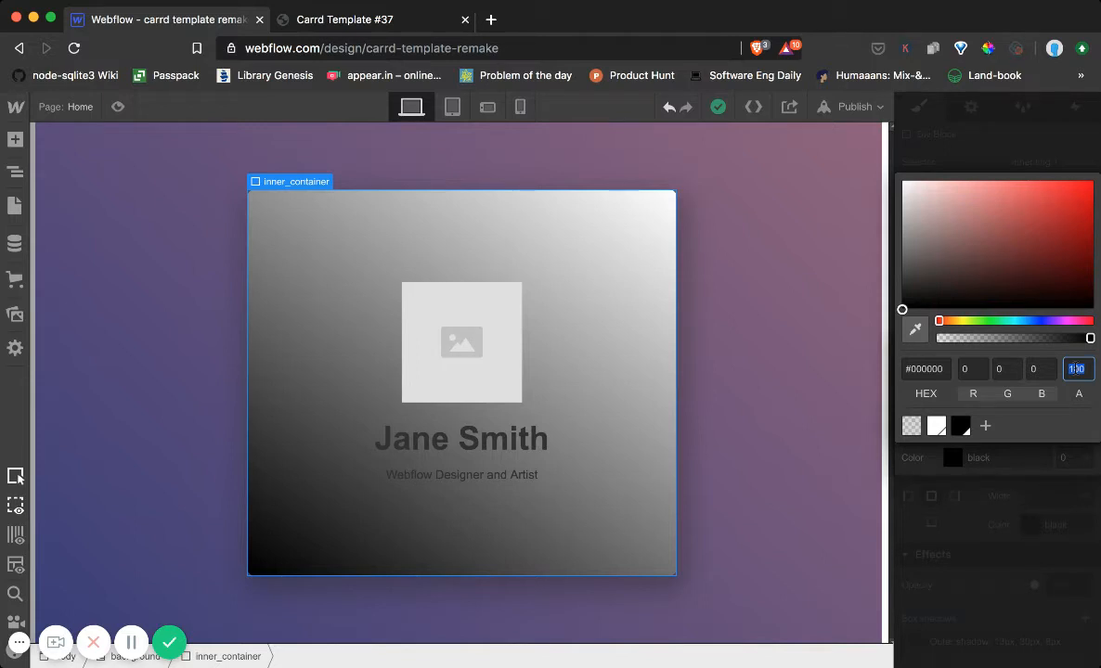
type("30")
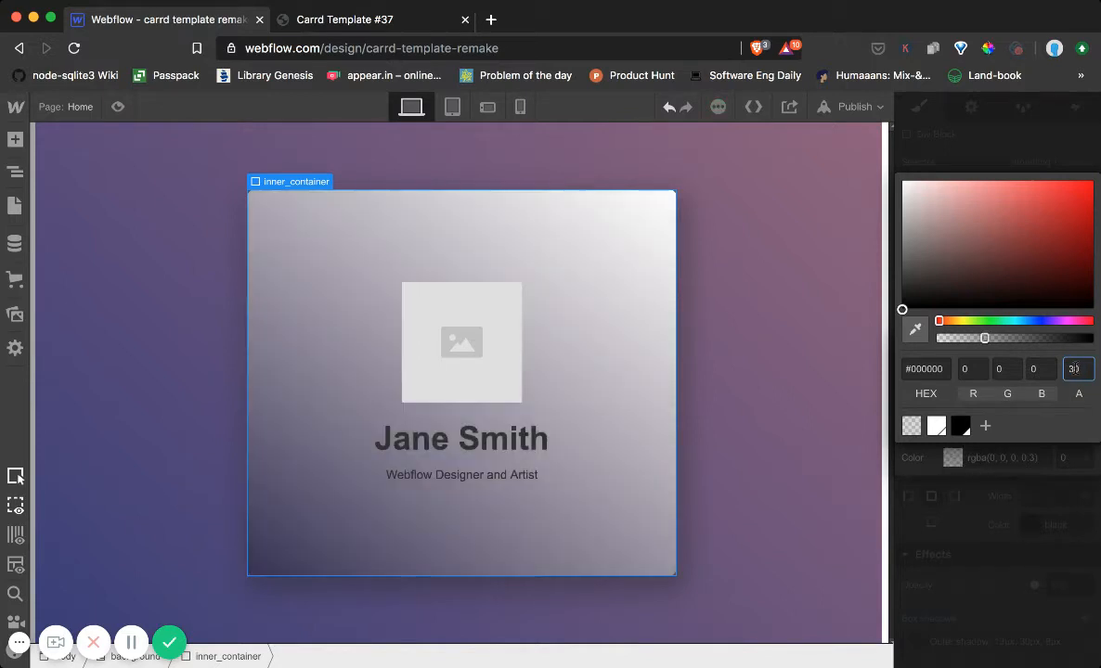
key("Down")
key("Down")
key("Down")
key("Down")
key("Down")
key("Down")
key("Down")
key("Down")
key("Up")
key("Up")
key("Up")
key("Up")
key("Up")
key("Up")
key("Up")
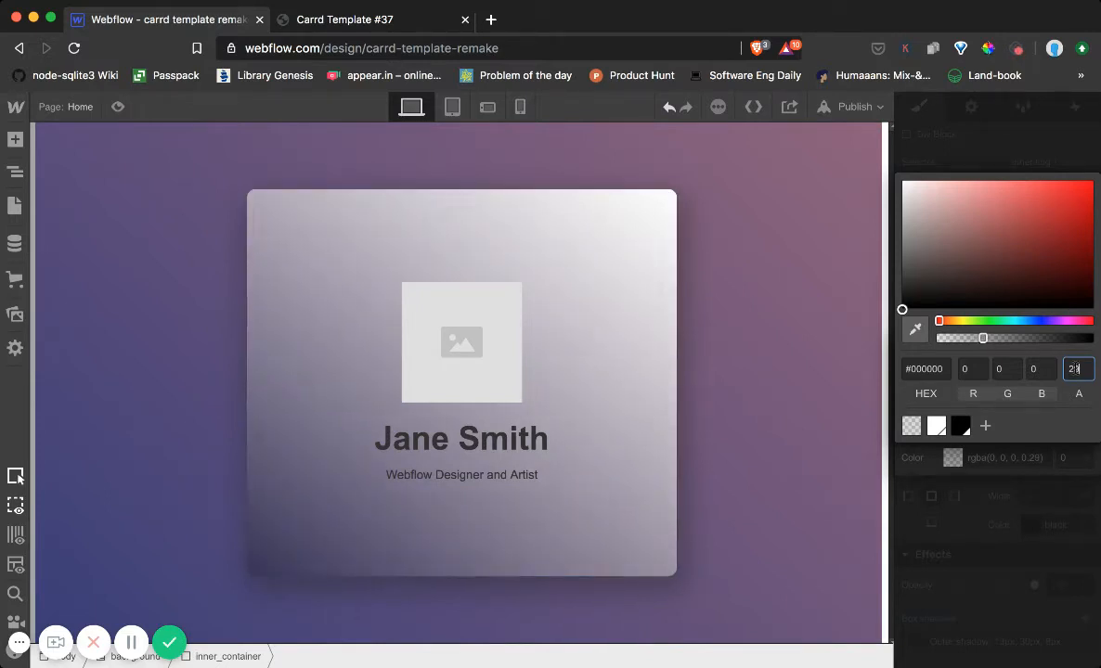
key("Down")
key("Down")
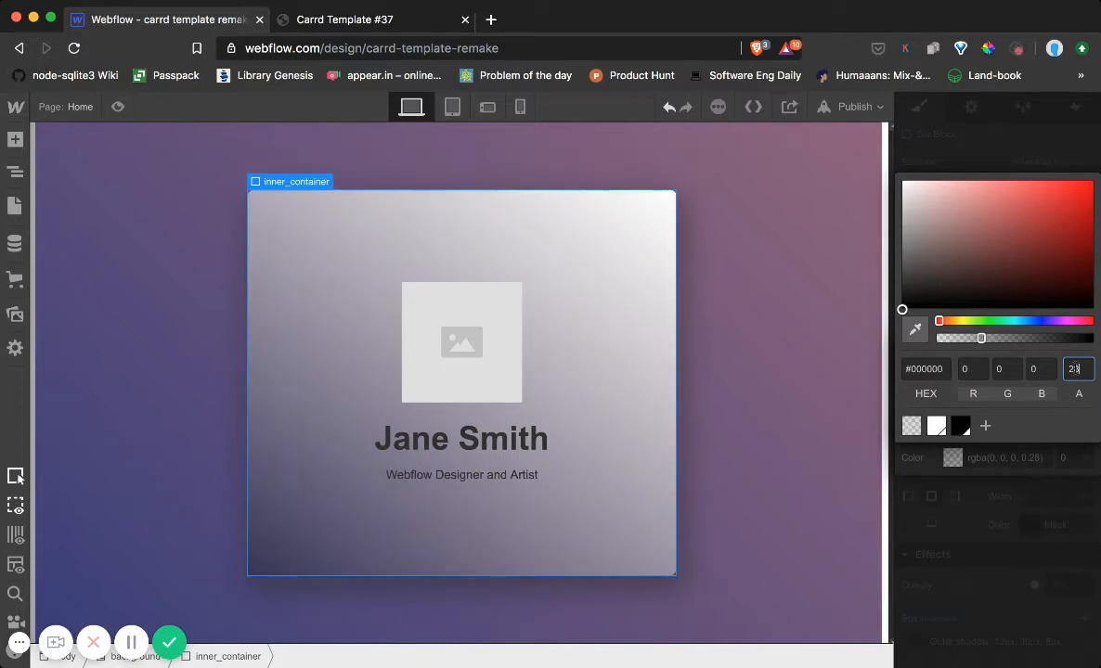
left_click(1068, 453)
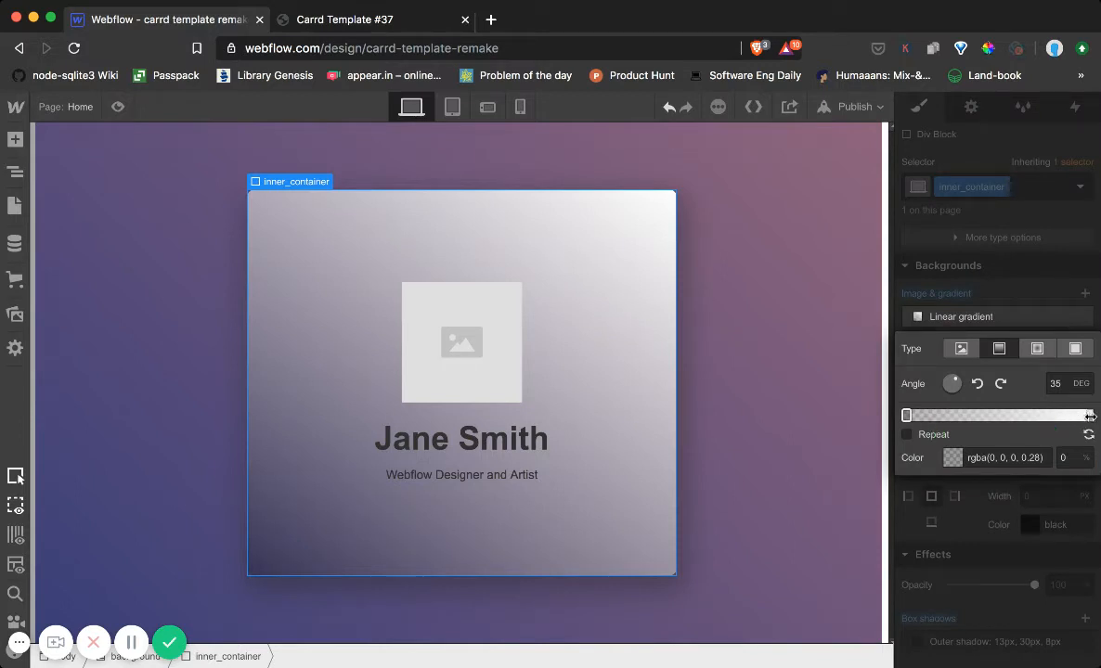
Compare with the Carrd template, set the gradient's black stop to 20 percent alpha, and move its white stop to 58 percent.
left_click(395, 18)
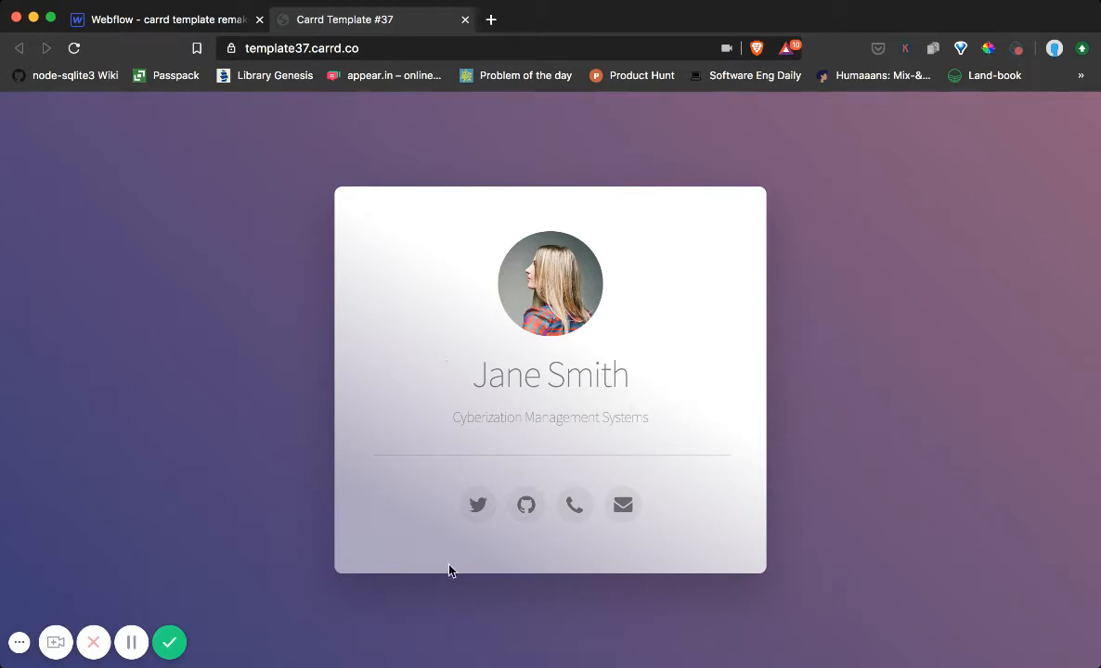
left_click(183, 15)
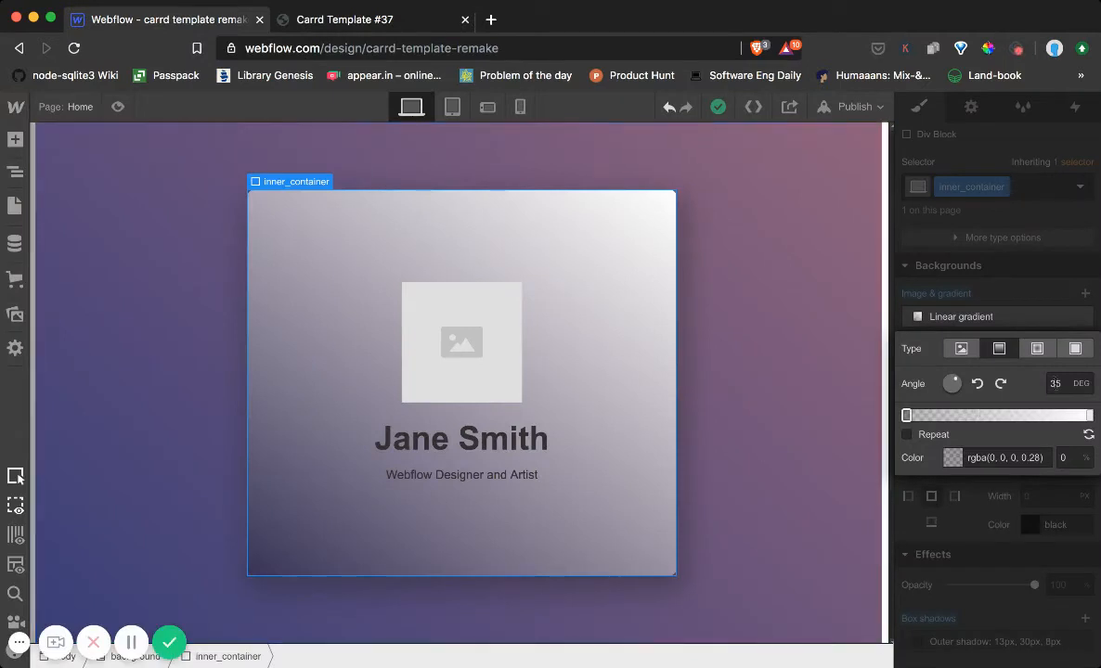
left_click(957, 457)
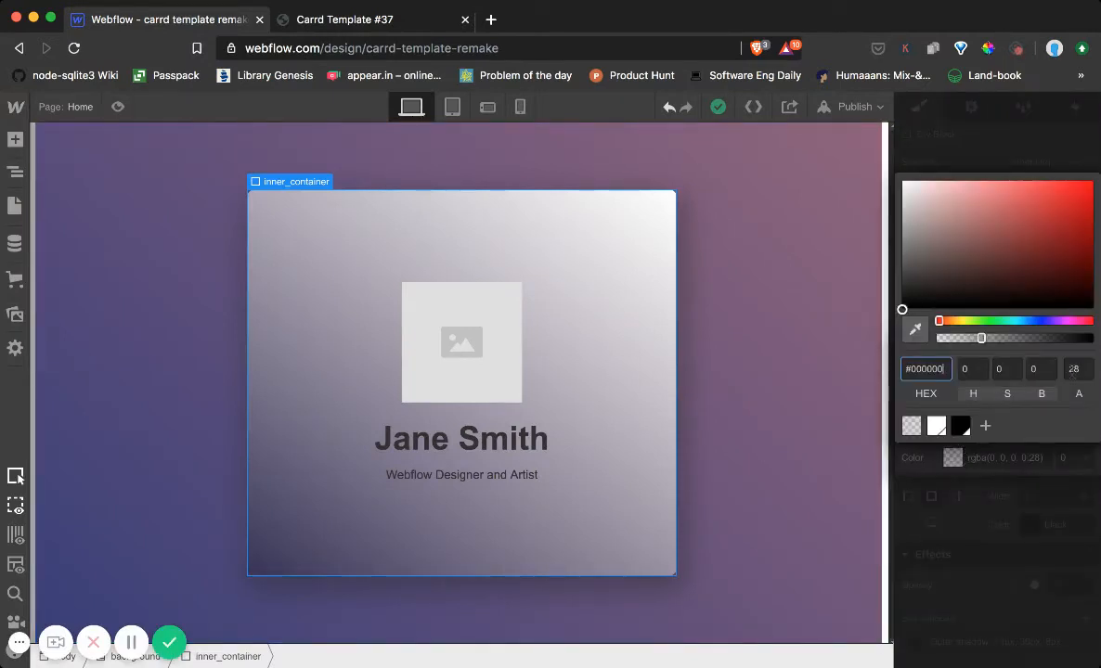
left_click(1073, 370)
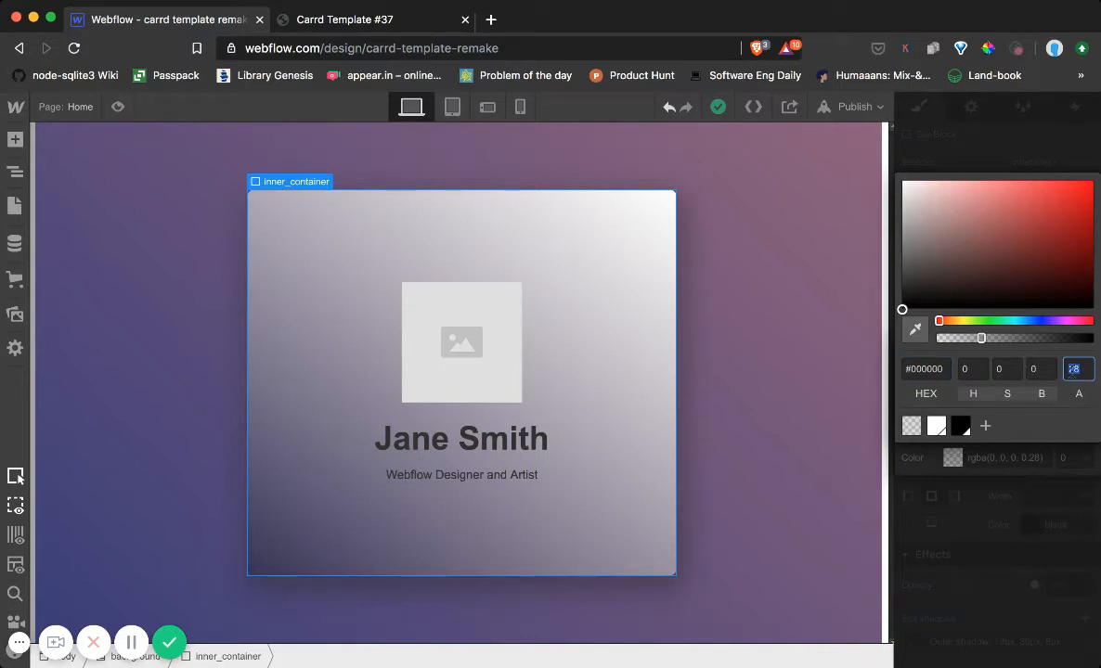
type("20")
left_click(996, 496)
left_click(1048, 415)
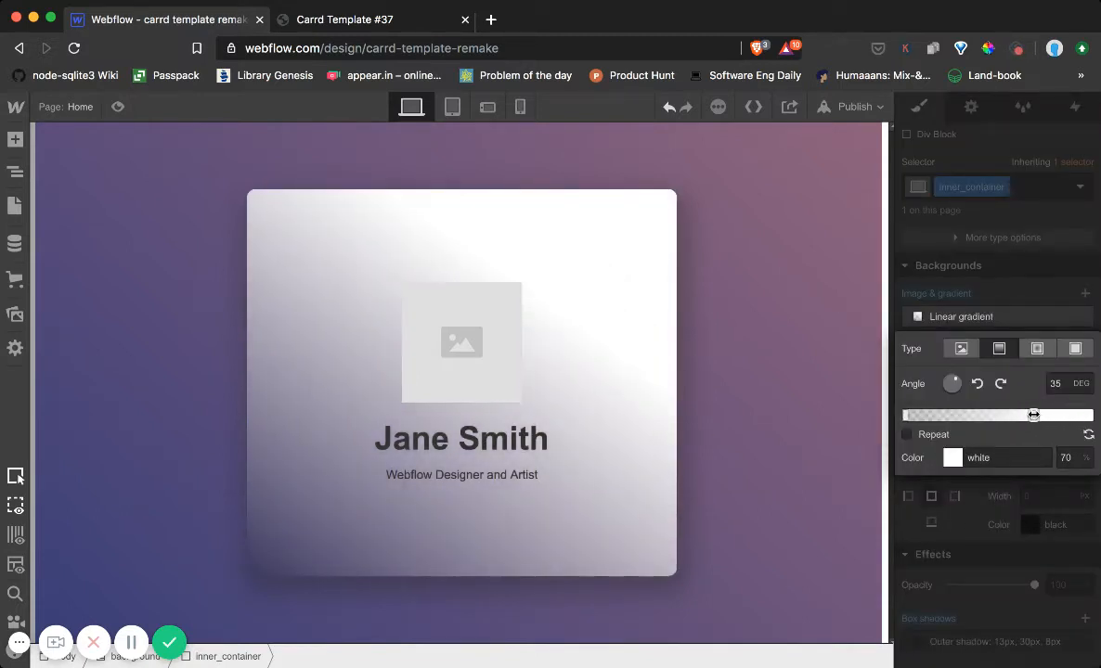
left_click_drag(1048, 415, 1012, 417)
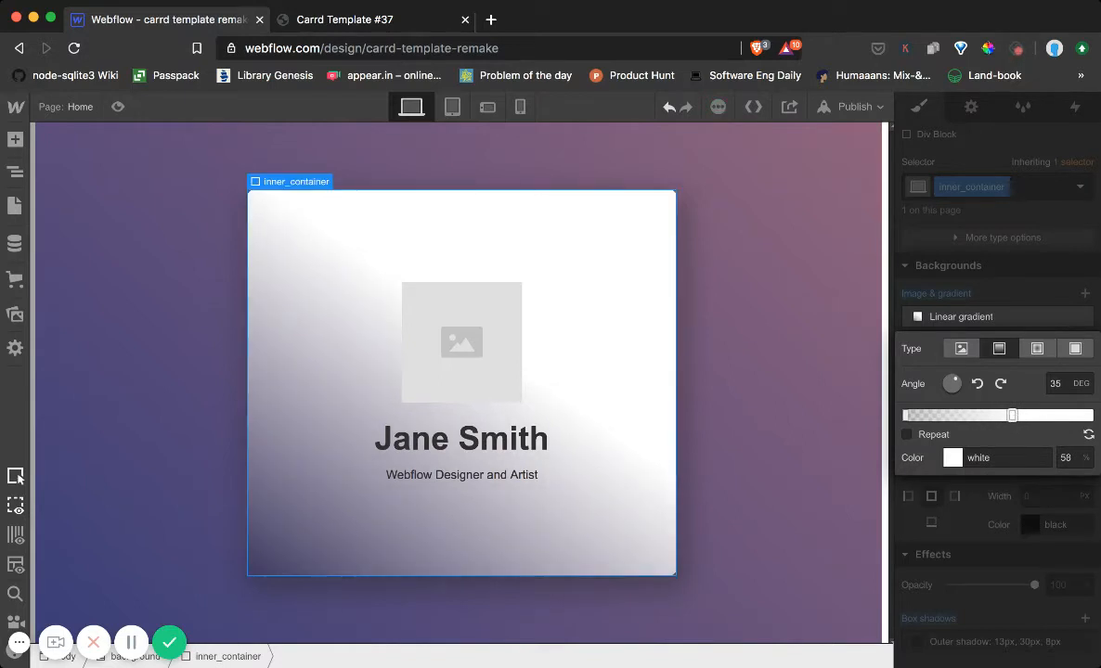
Lower the alpha of the inner_container gradient's black starting stop to 5 percent.
left_click(284, 20)
left_click(217, 17)
left_click(905, 416)
left_click(952, 457)
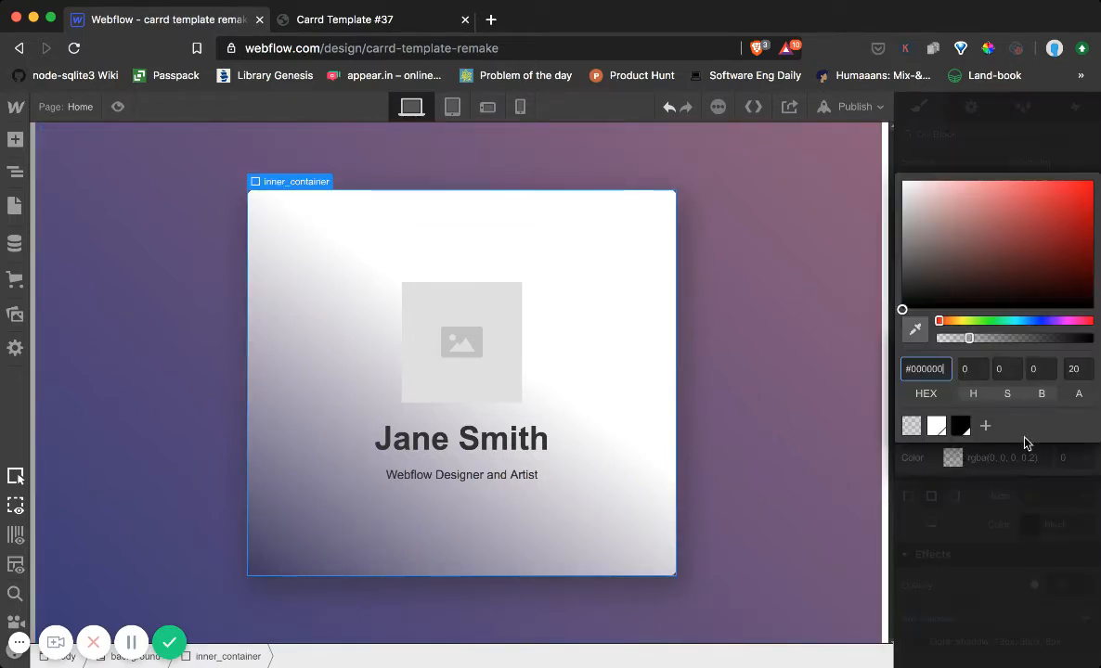
left_click(1073, 369)
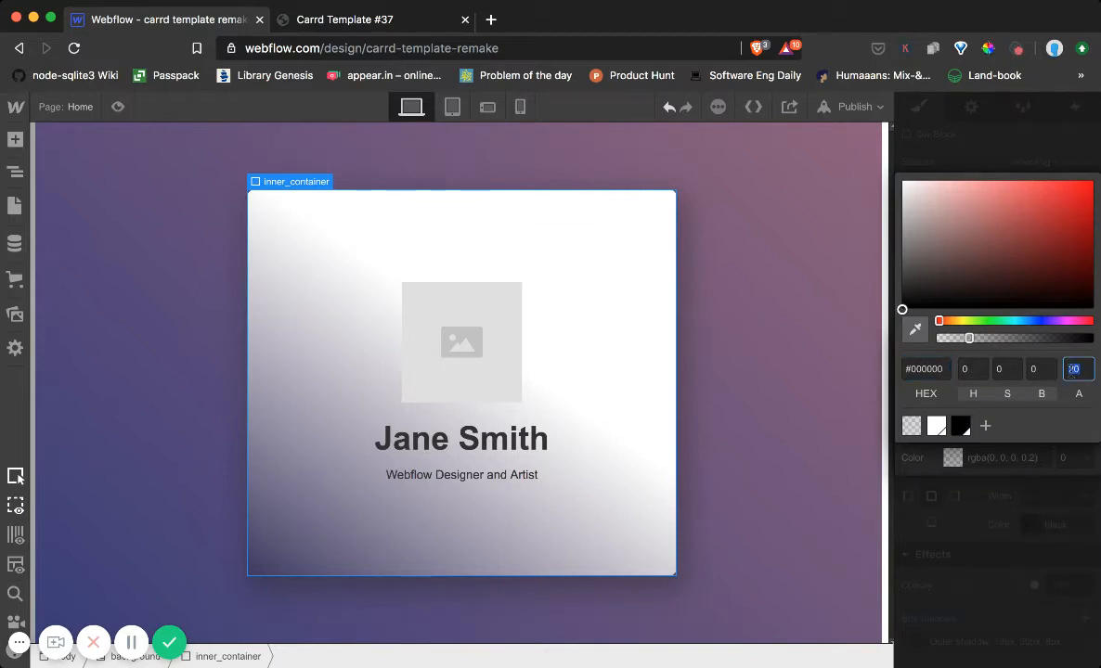
type("5")
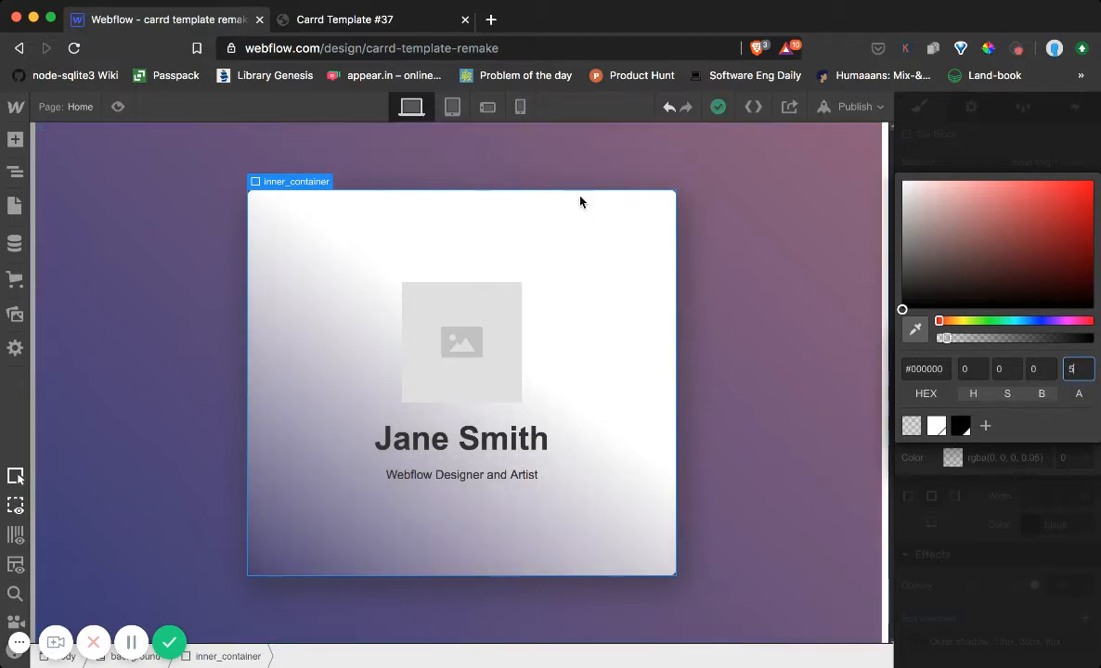
left_click(1046, 487)
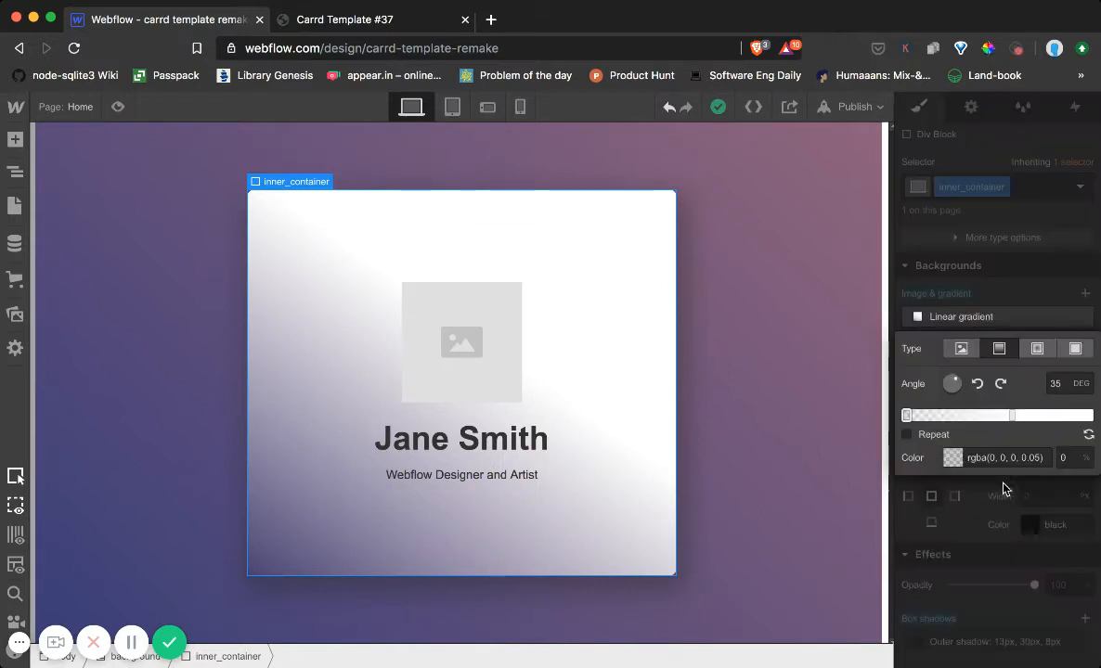
left_click(137, 246)
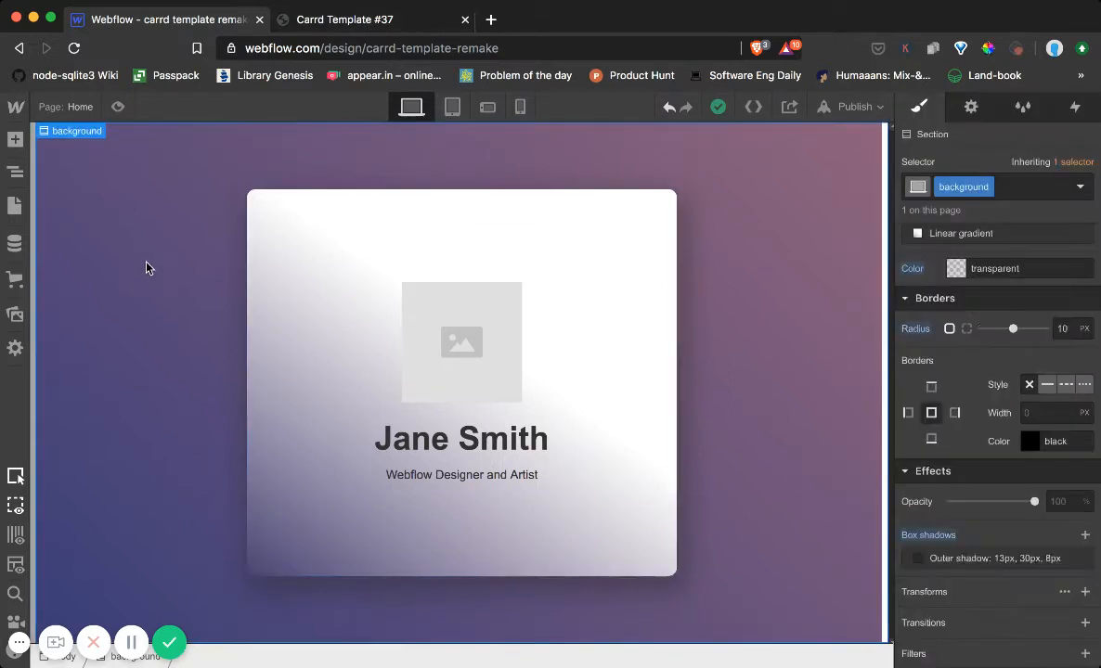
Compare the card with the Carrd template and review the style settings of the background section and the inner_container.
left_click(327, 23)
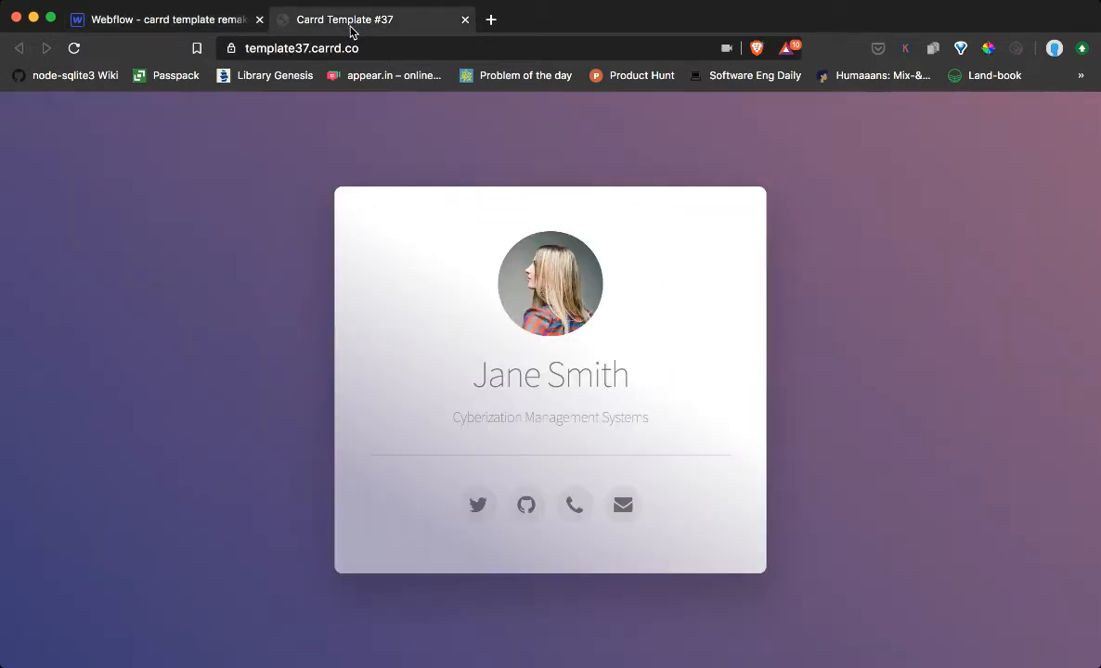
left_click(183, 22)
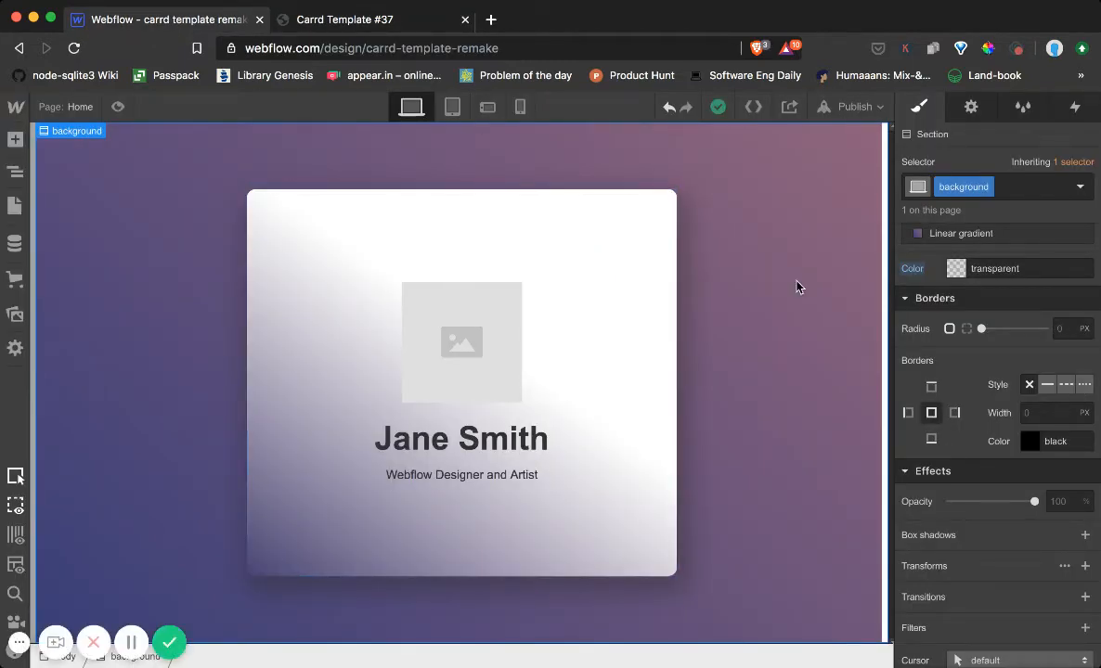
left_click(14, 171)
left_click(98, 216)
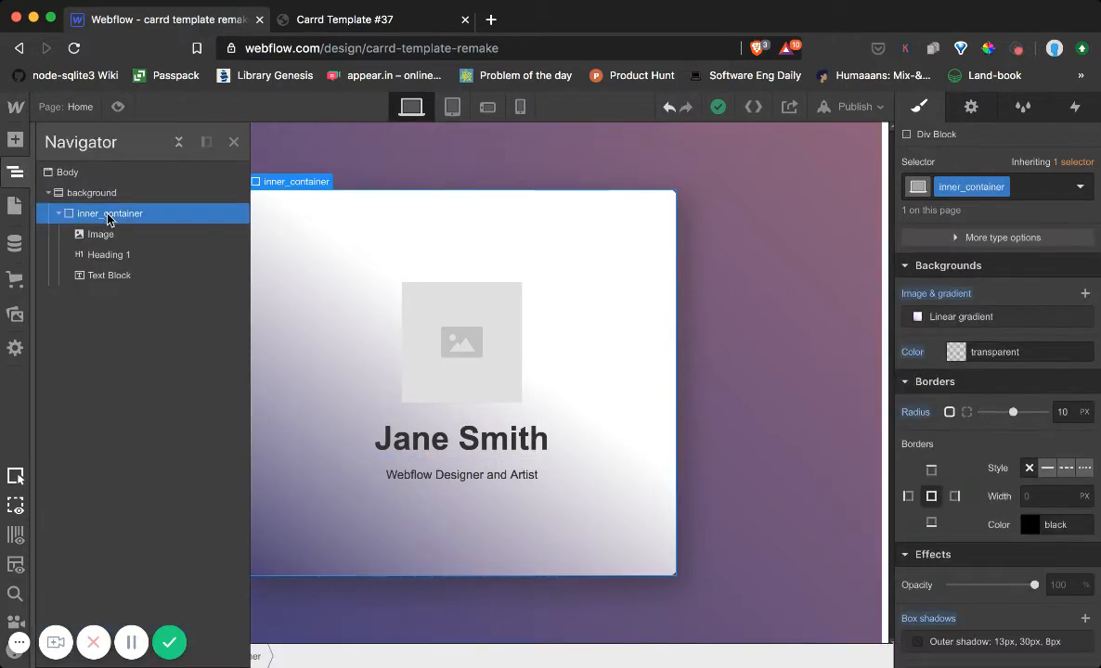
left_click(778, 314)
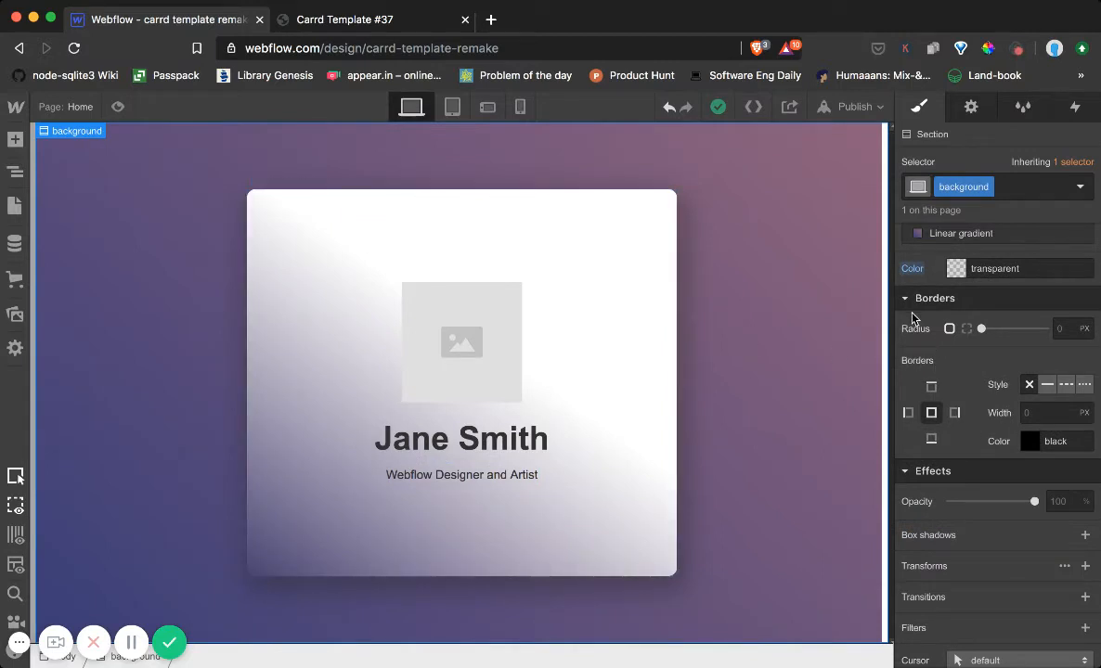
scroll(957, 291, "up", 1)
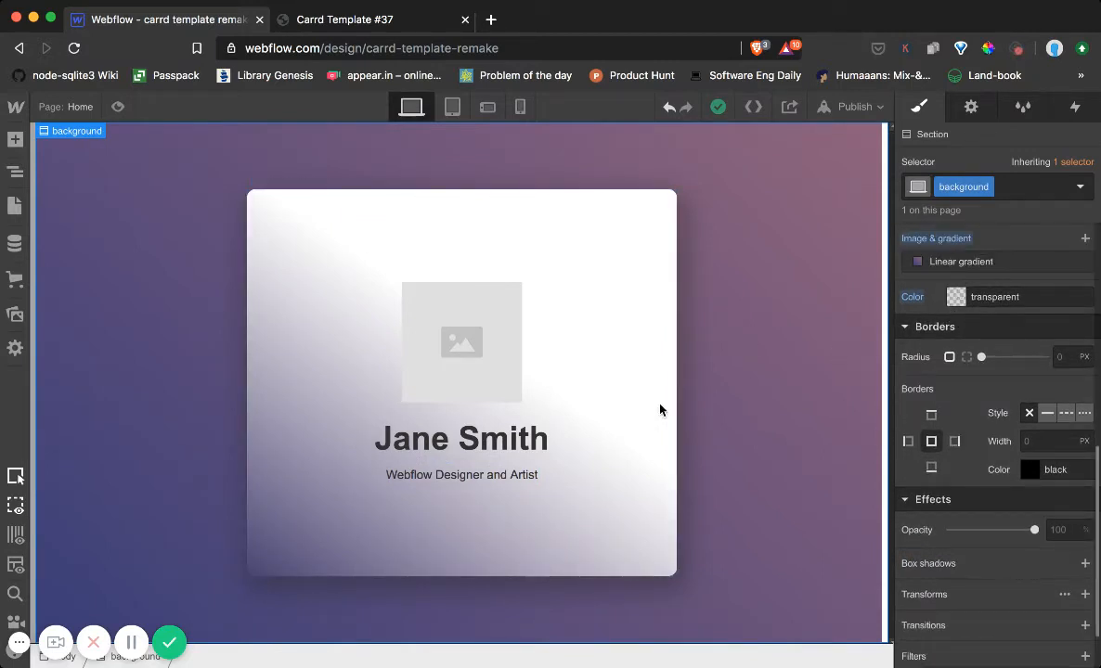
left_click(619, 395)
scroll(966, 476, "down", 4)
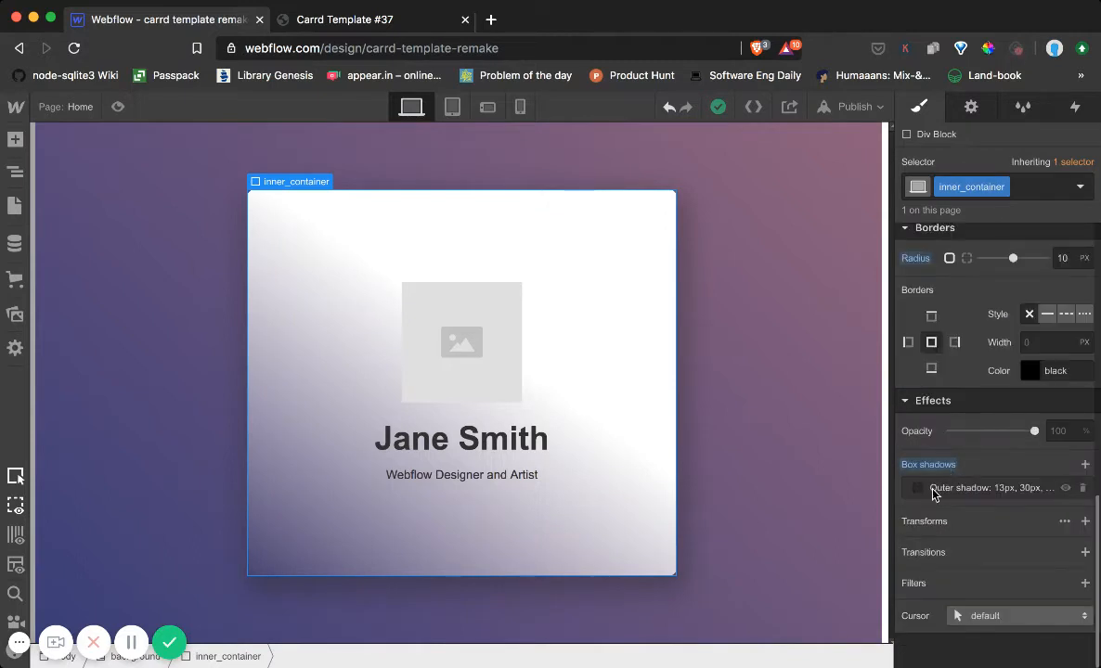
scroll(937, 399, "up", 3)
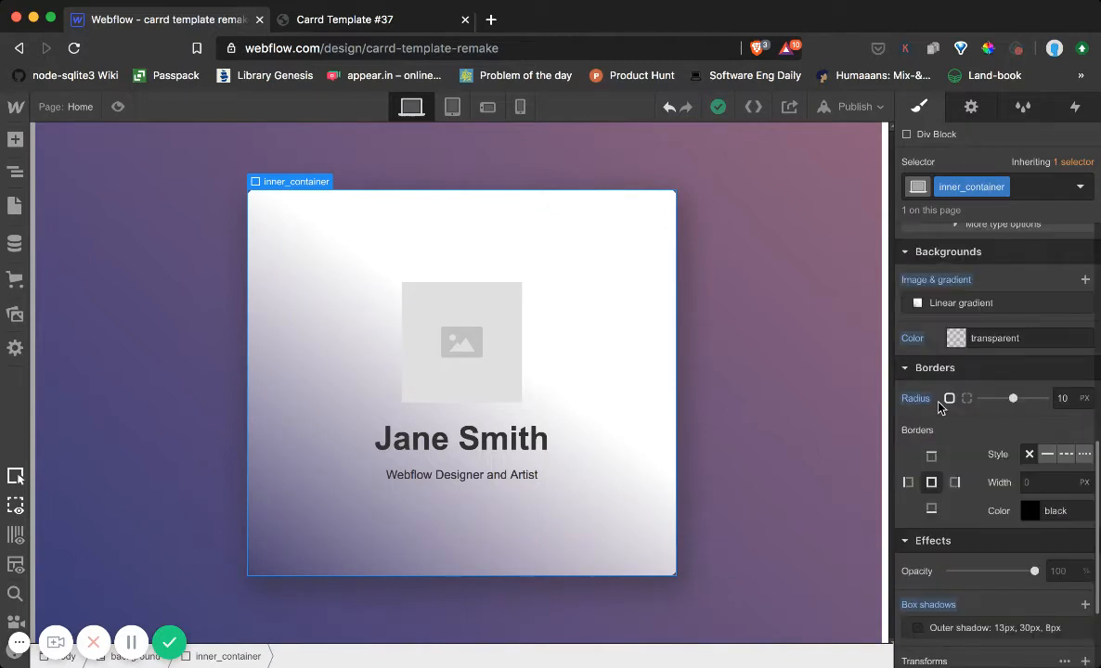
Recolor the inner_container gradient's starting stop to #282828 and try low alpha values, settling on 5 percent.
left_click(944, 309)
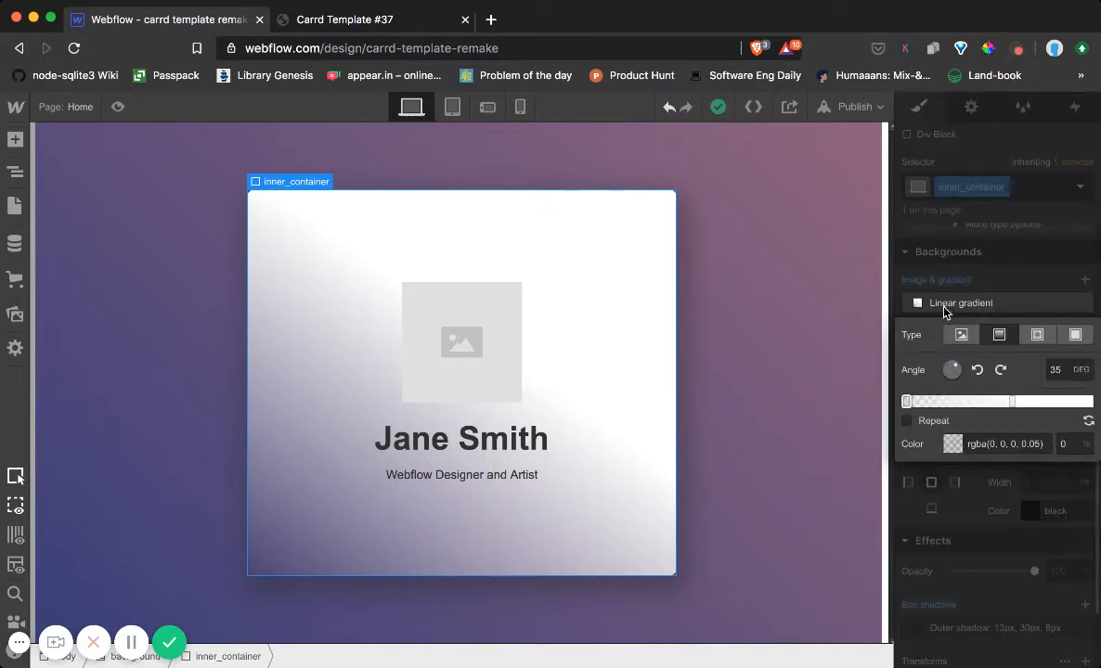
left_click(954, 446)
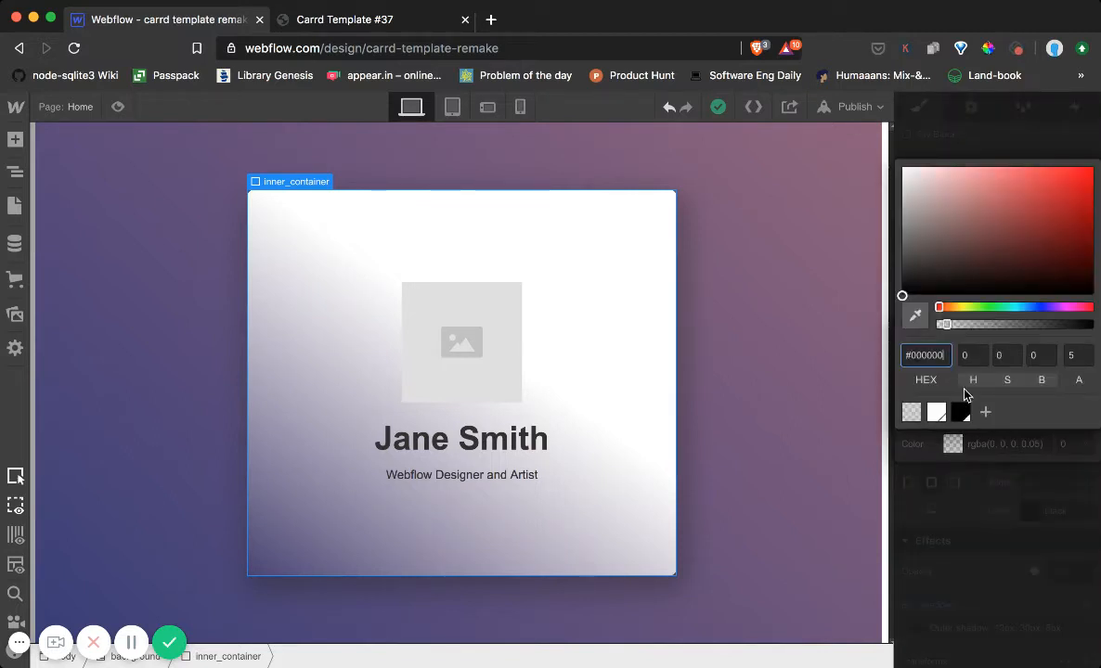
left_click(936, 355)
double_click(933, 355)
type("282828")
key("Return")
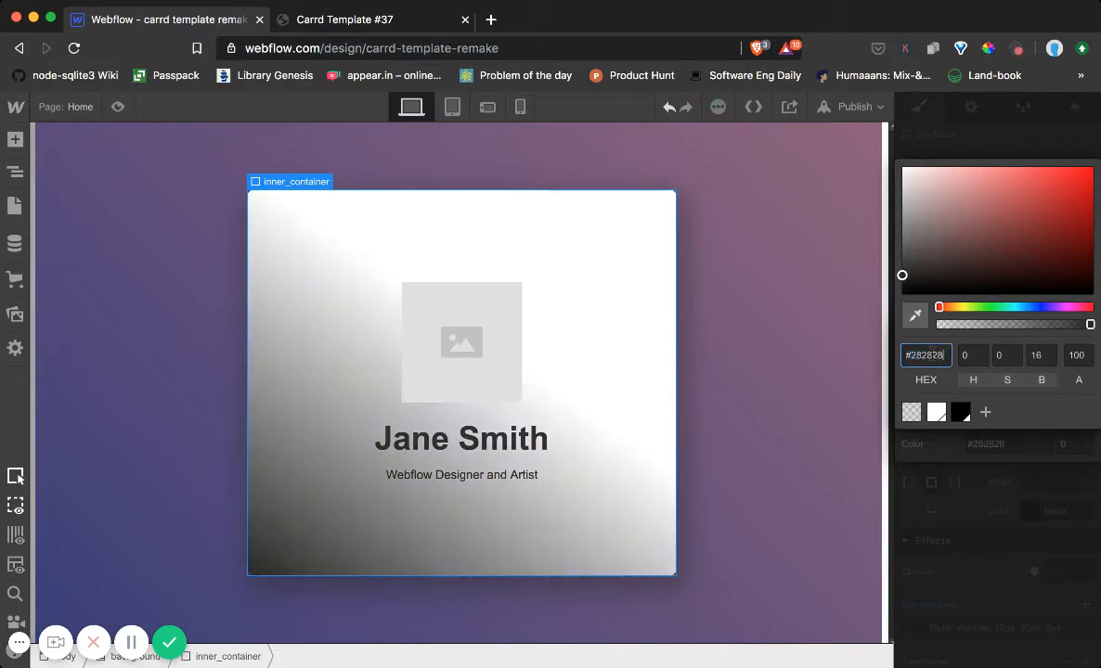
left_click(1075, 354)
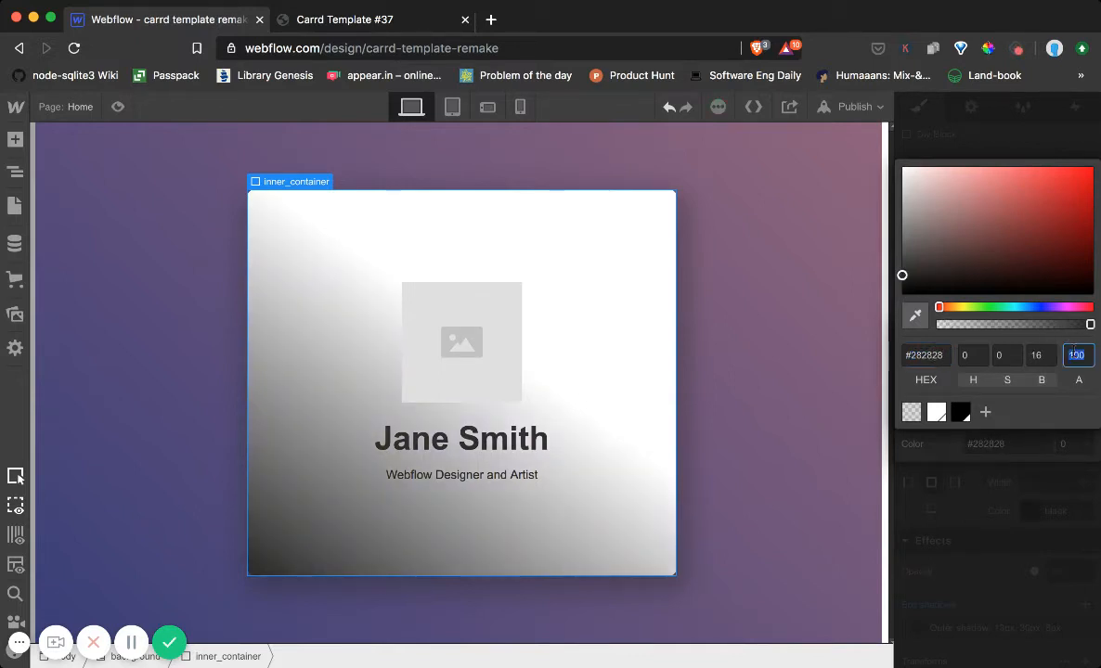
double_click(1075, 355)
type("5")
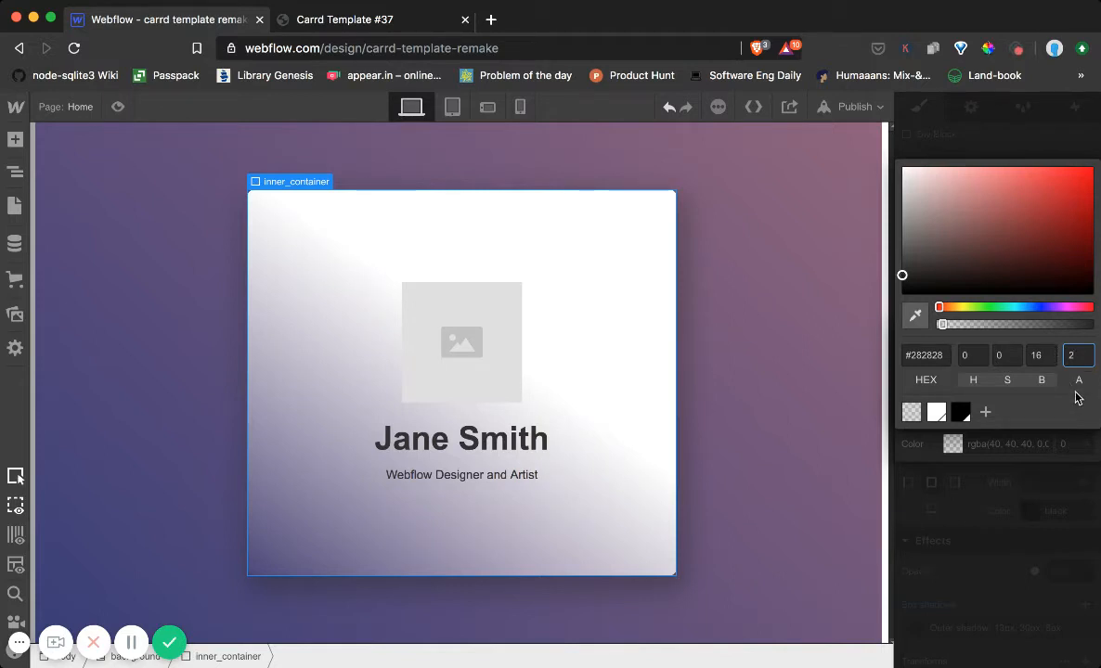
key("BackSpace")
type("5")
left_click(1063, 446)
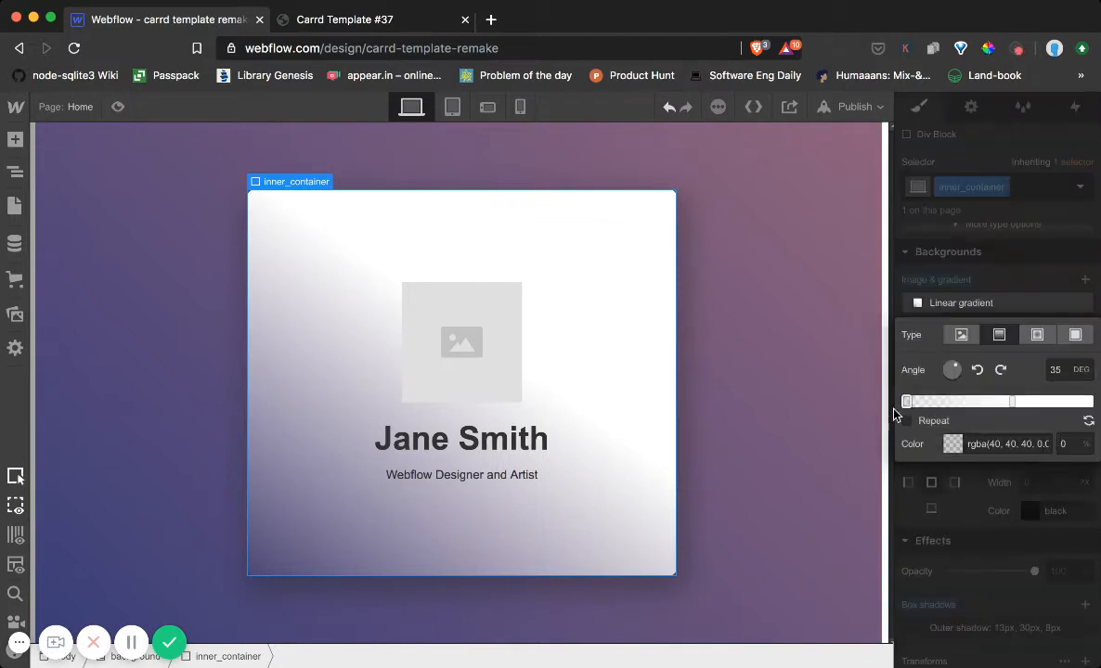
Move the white stop of the inner_container gradient to 48 percent.
left_click_drag(903, 401, 857, 421)
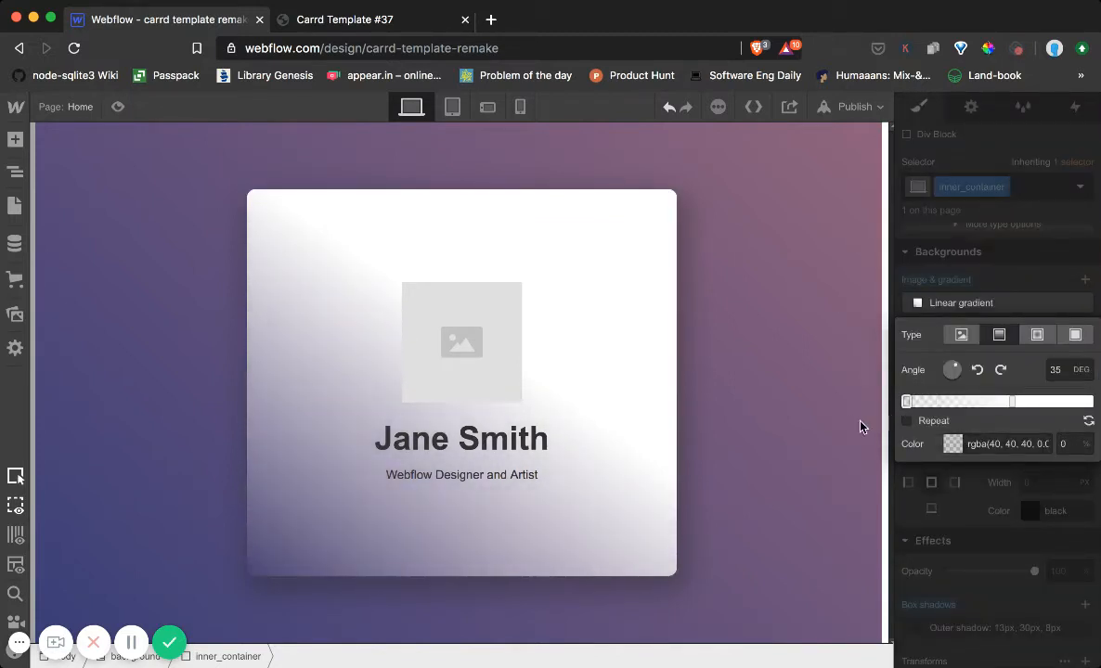
left_click(1010, 401)
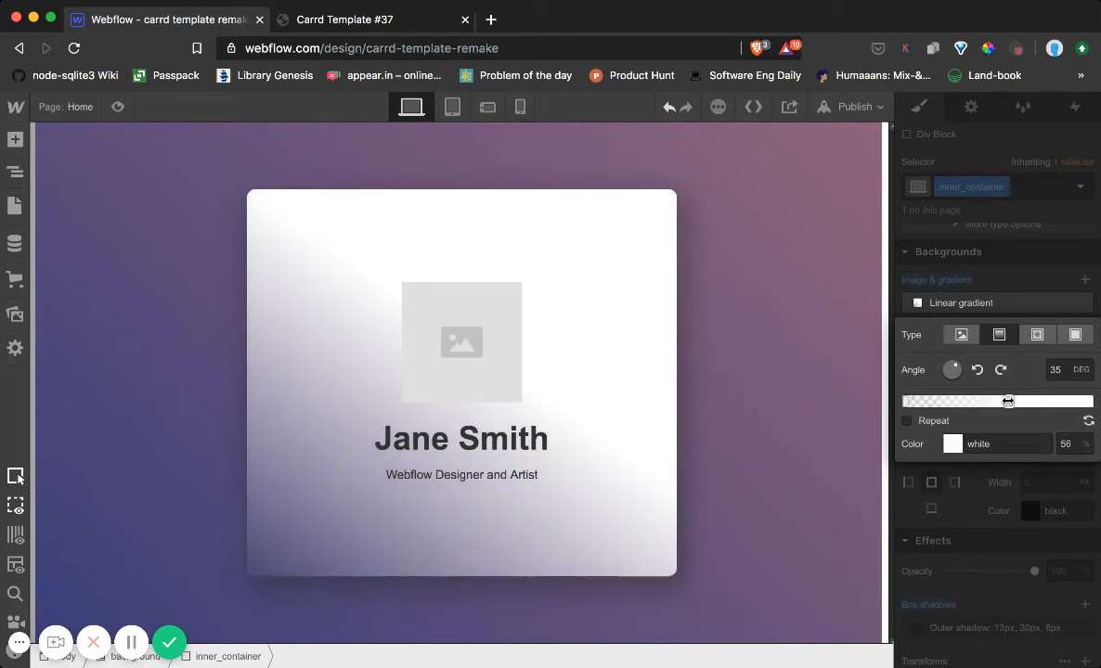
mouse_move(1009, 401)
left_mouse_down()
mouse_move(983, 401)
mouse_move(993, 405)
left_mouse_up()
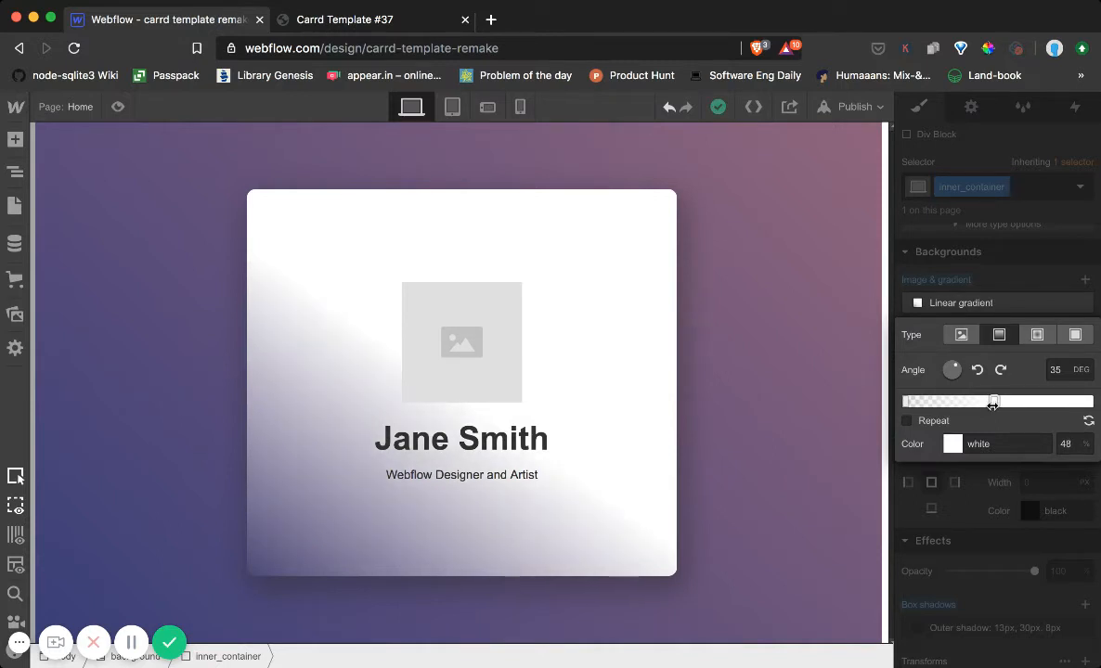
Set the gradient's starting stop to white #ffffff with 4 percent alpha and compare the card with the Carrd template.
left_click(905, 401)
left_click(952, 446)
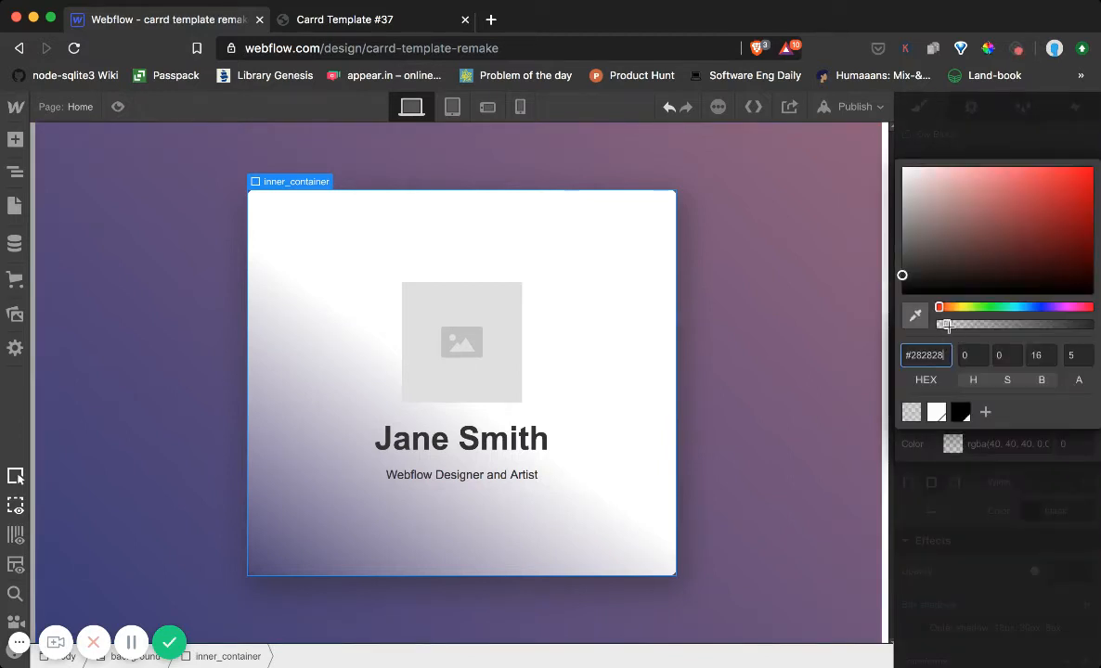
double_click(937, 354)
type("ffffff")
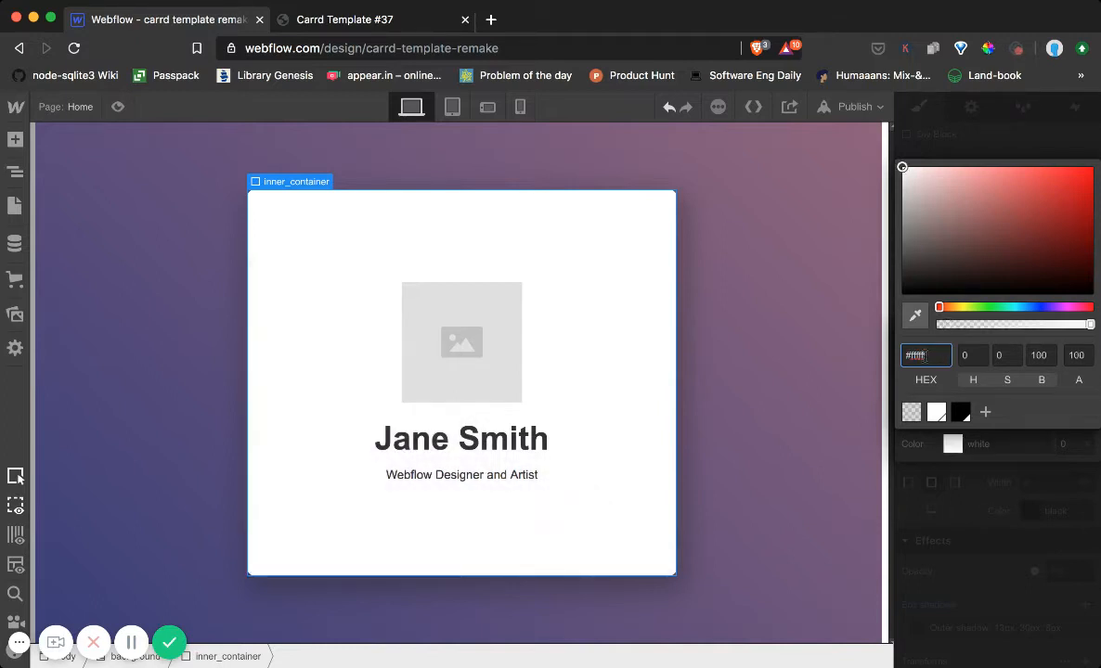
left_click(1076, 356)
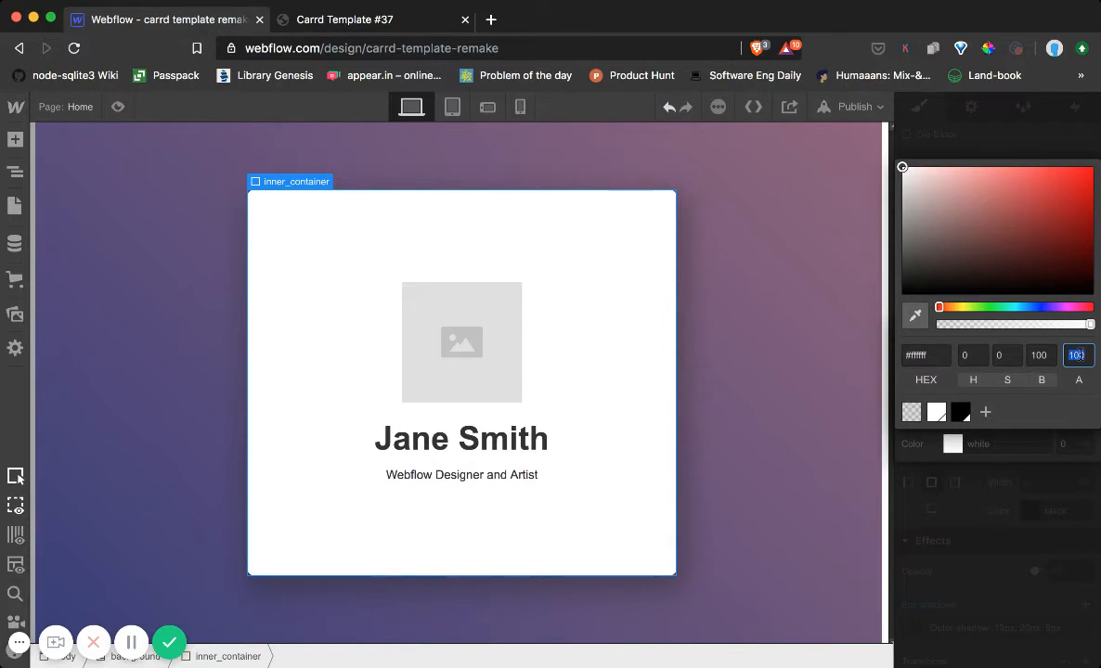
type("4")
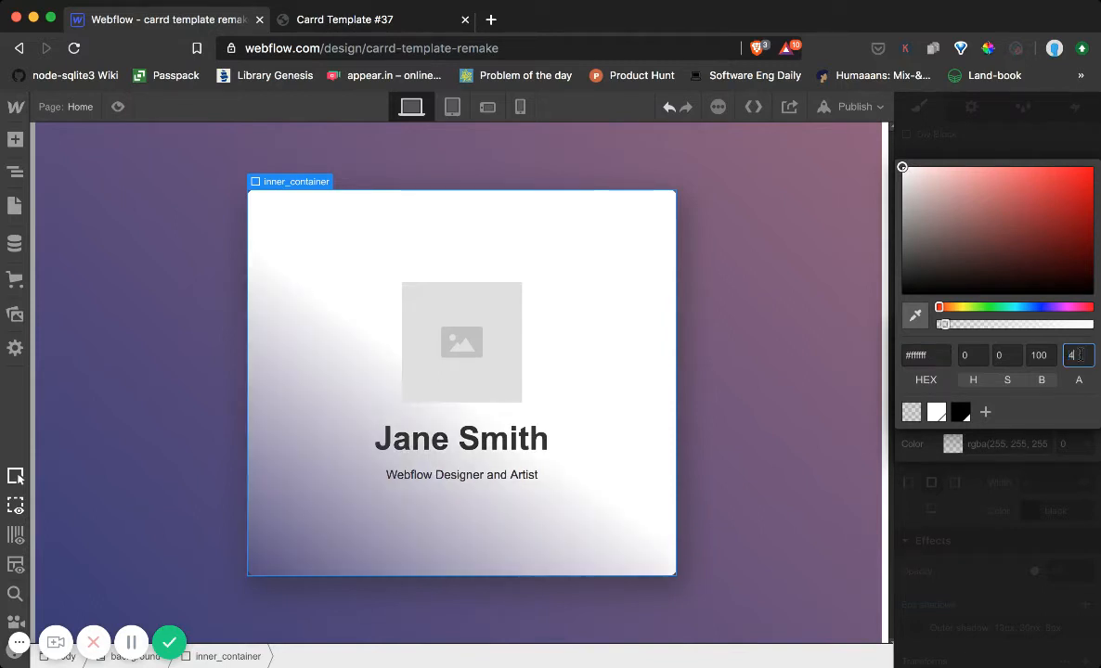
left_click(823, 355)
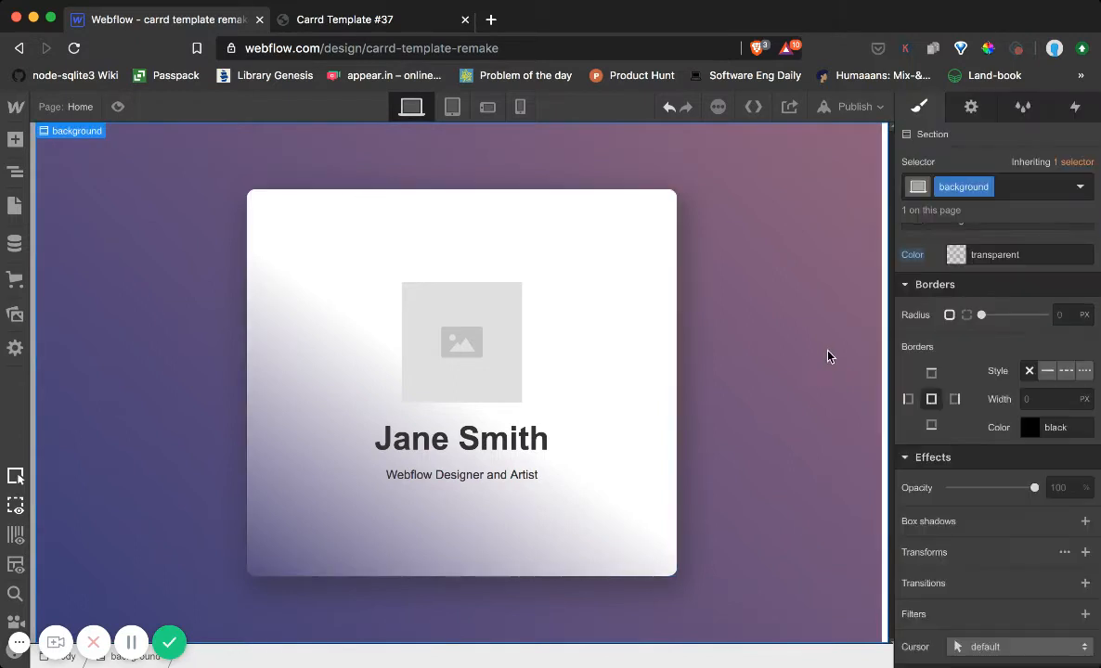
left_click(360, 19)
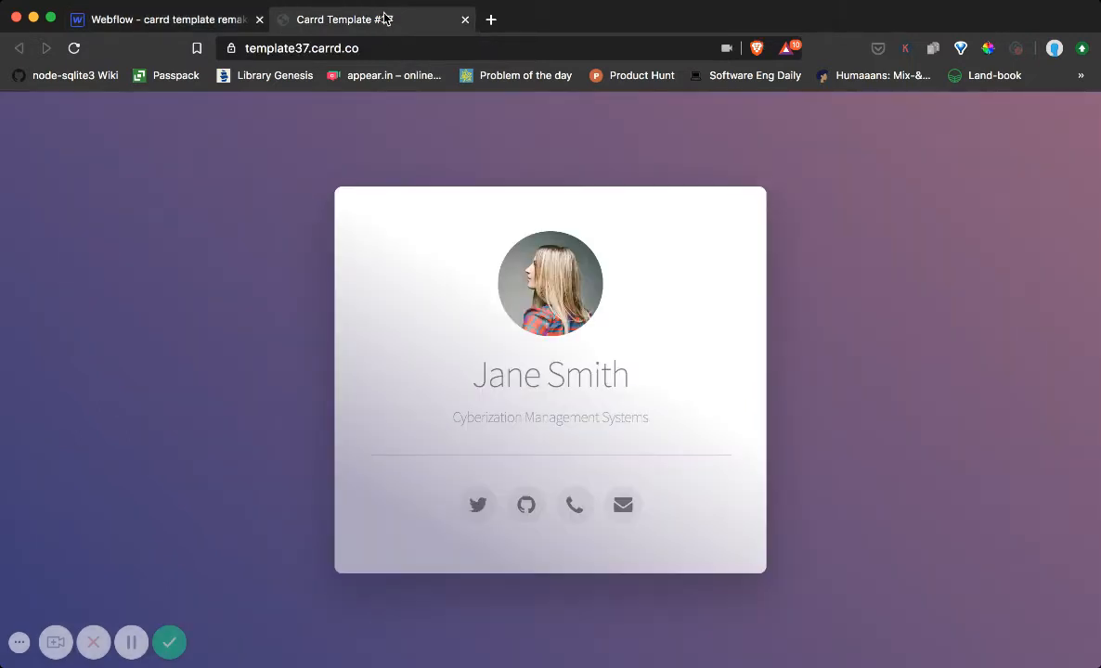
left_click(209, 20)
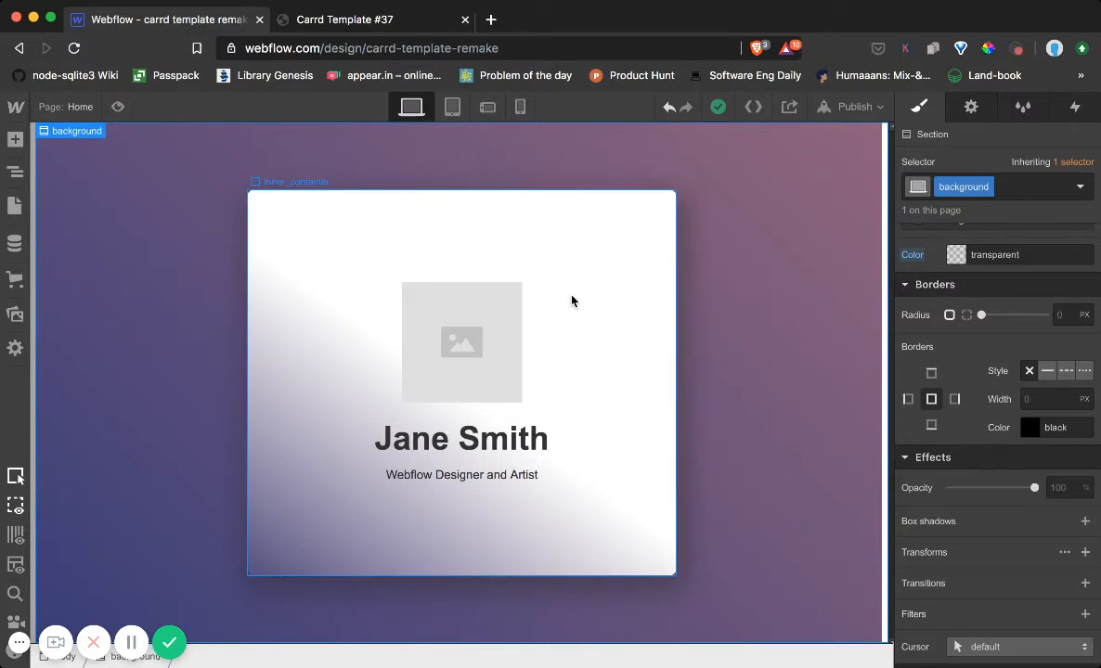
Open the placeholder image's settings, choose to replace the image, and open the file upload.
left_click(446, 292)
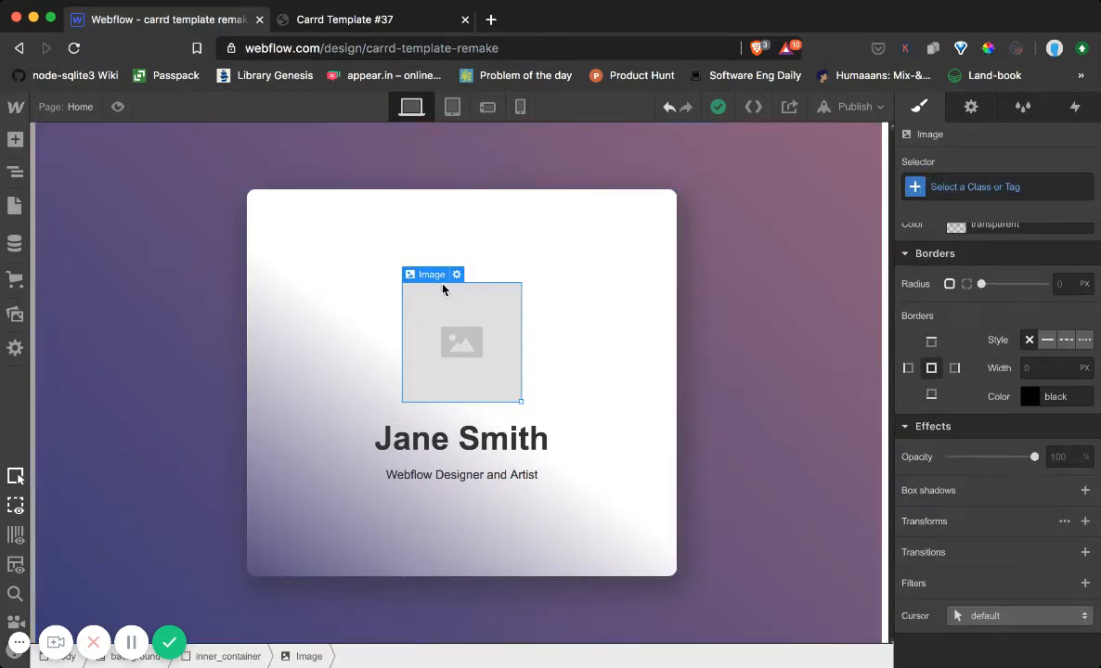
left_click(455, 276)
left_click(576, 456)
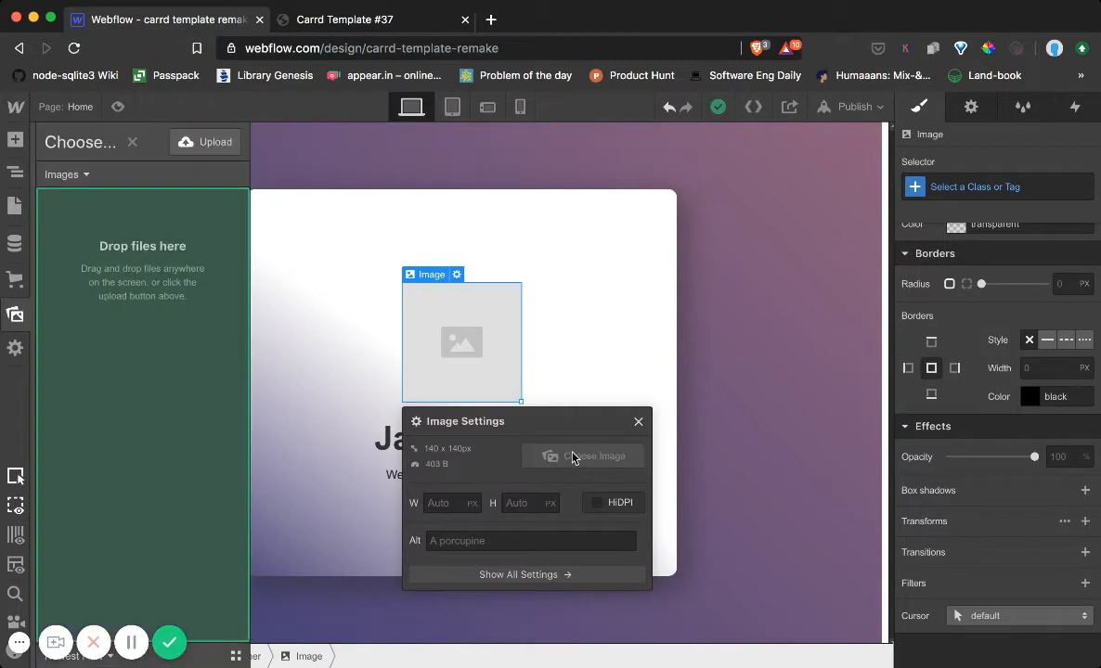
left_click(191, 141)
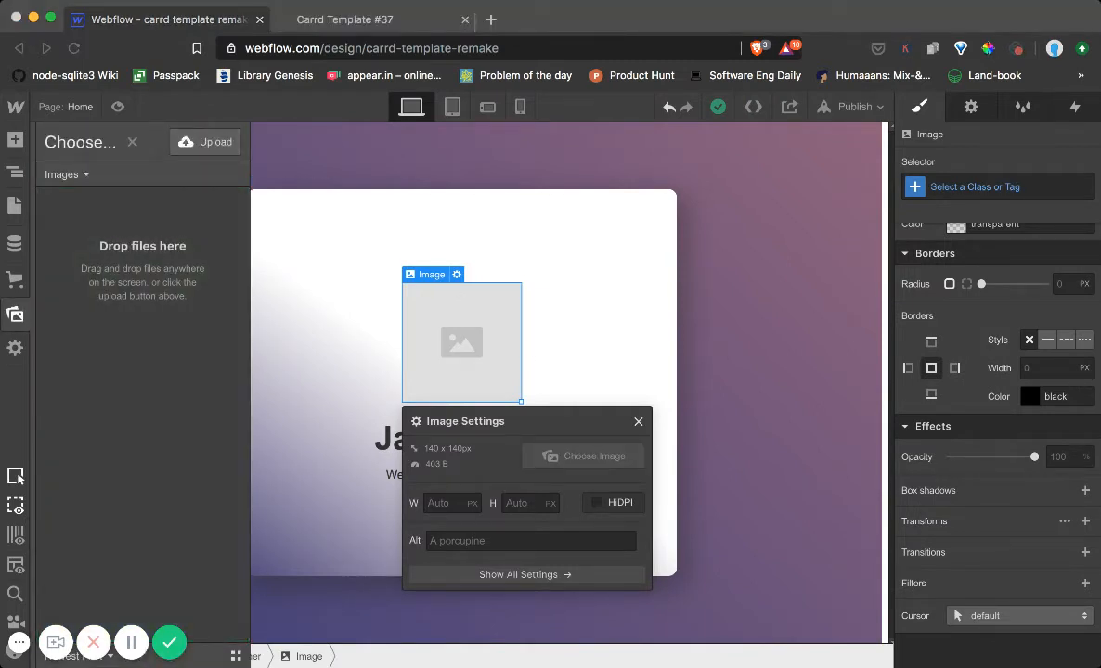
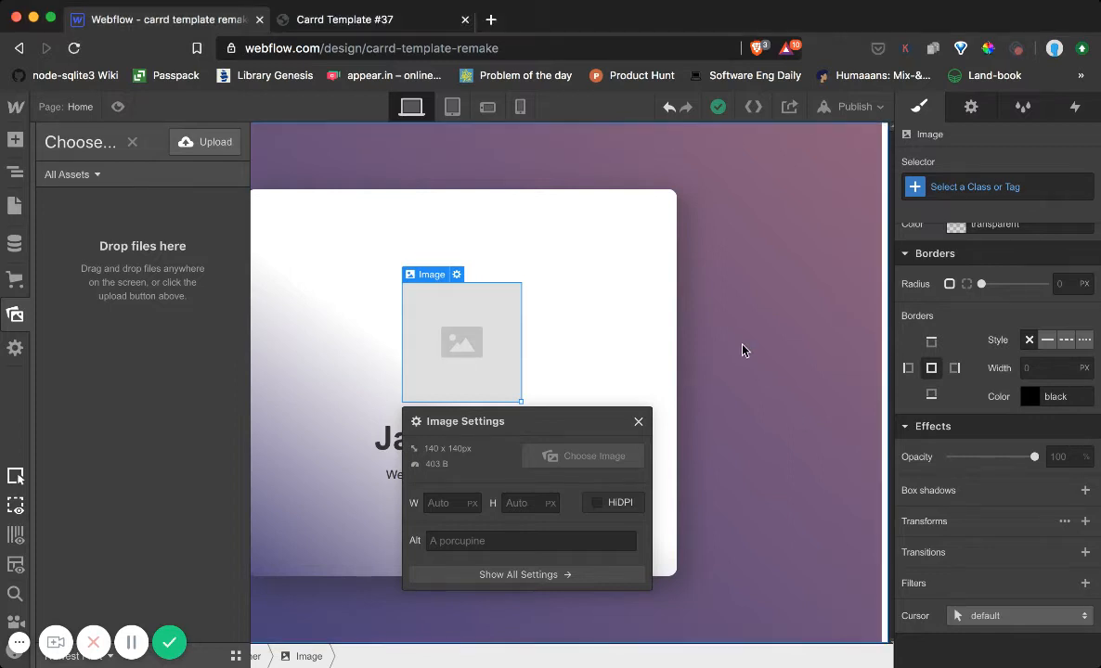
Load unsplash.com in a new browser tab, then return to the Webflow design.
left_click(492, 20)
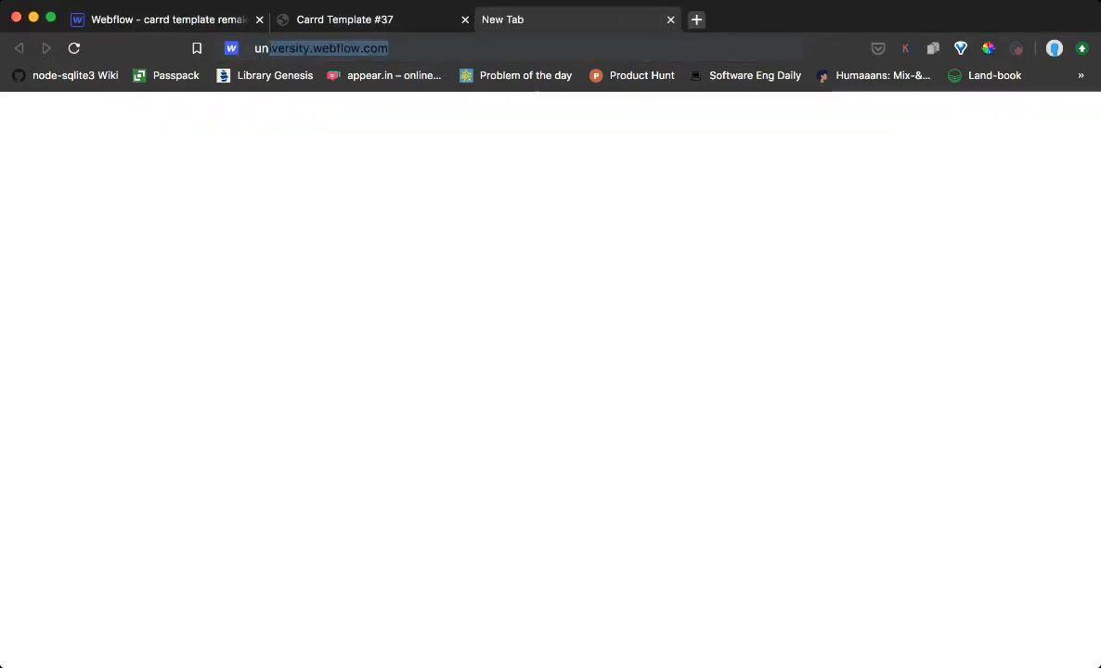
type("unsple")
key("Return")
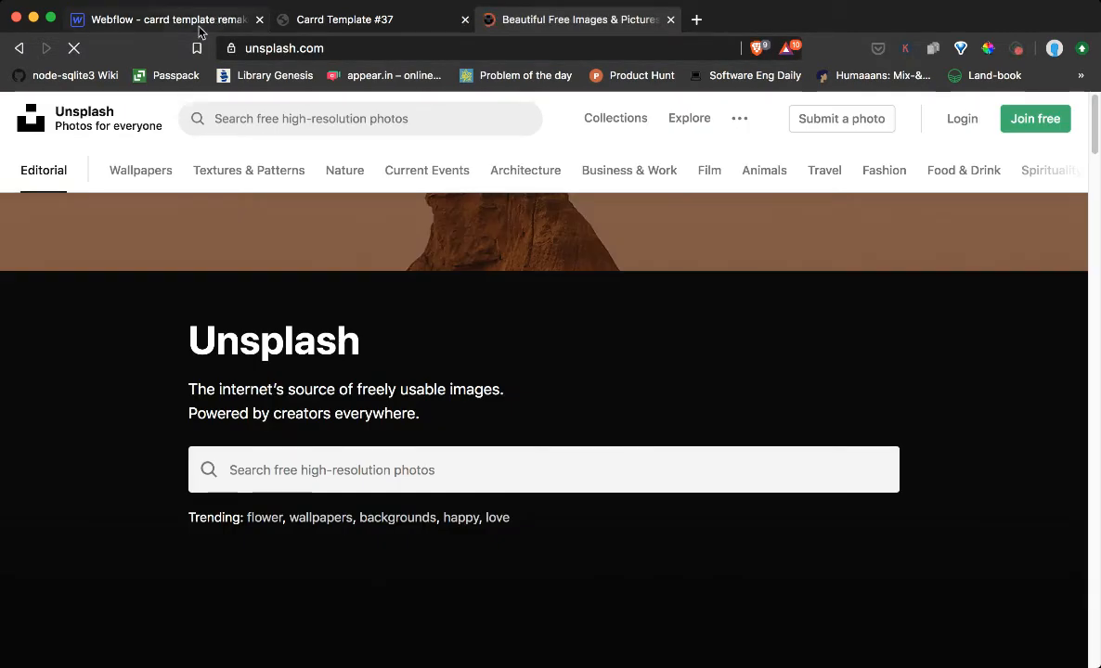
left_click(198, 27)
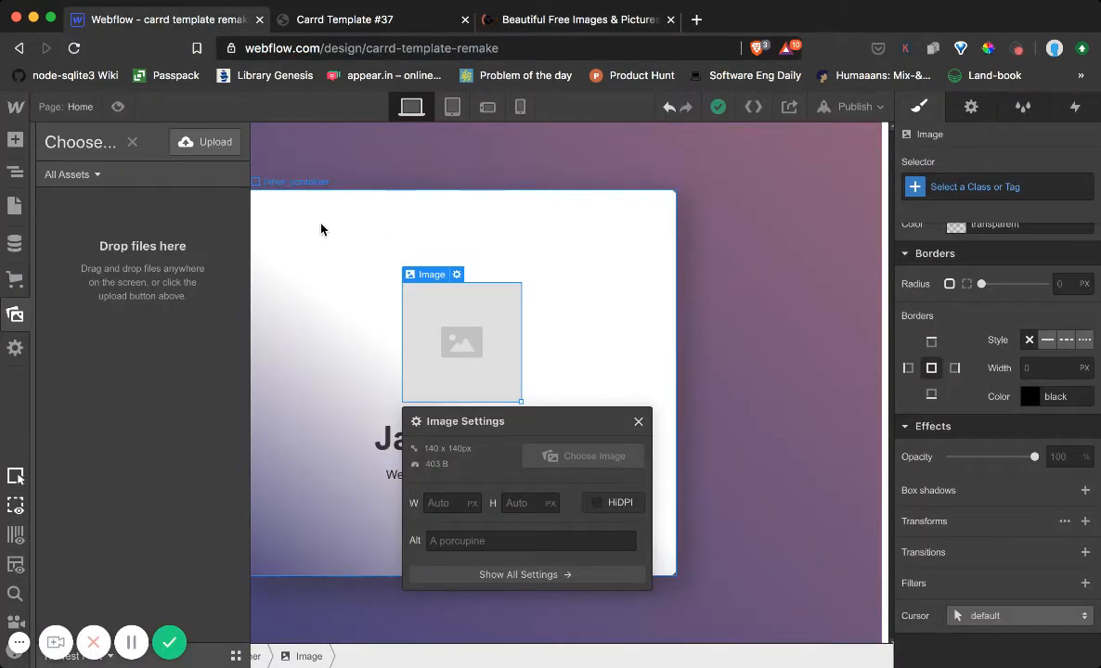
Upload the portrait JPG as the replacement for the placeholder image, close the Unsplash tab, and close the image settings.
left_click(221, 146)
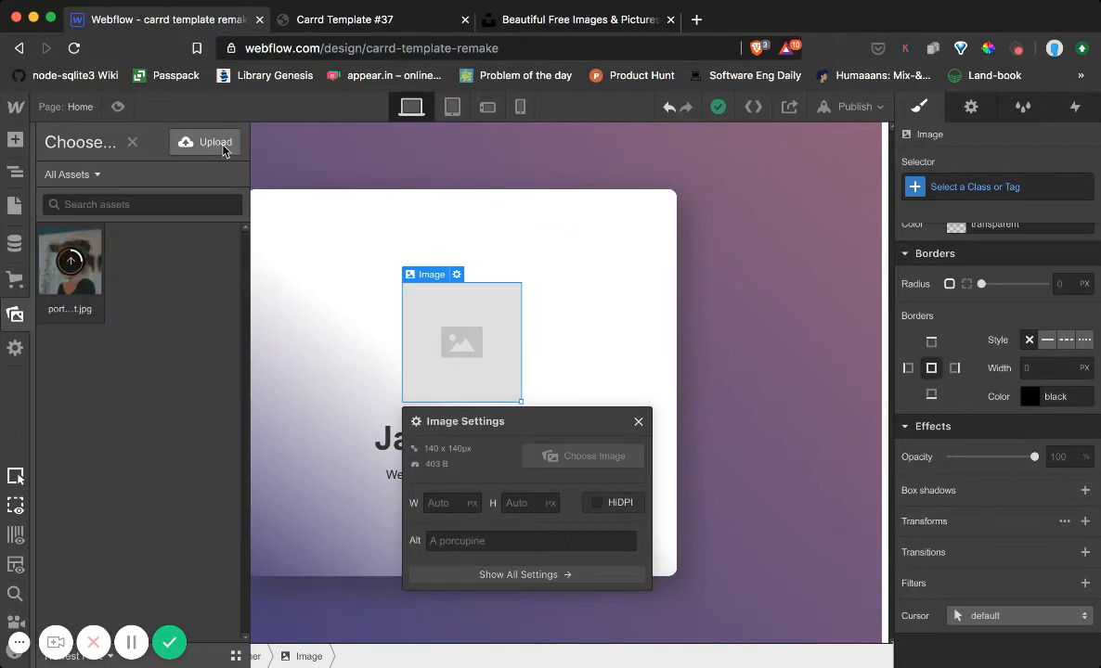
left_click(522, 23)
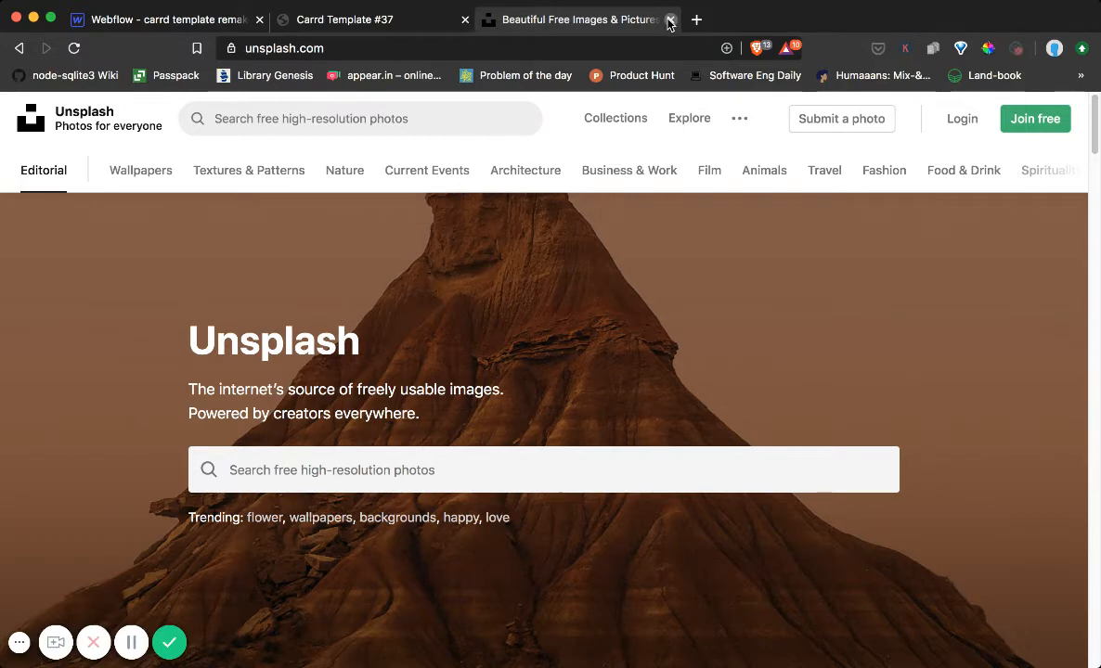
left_click(670, 23)
left_click(211, 26)
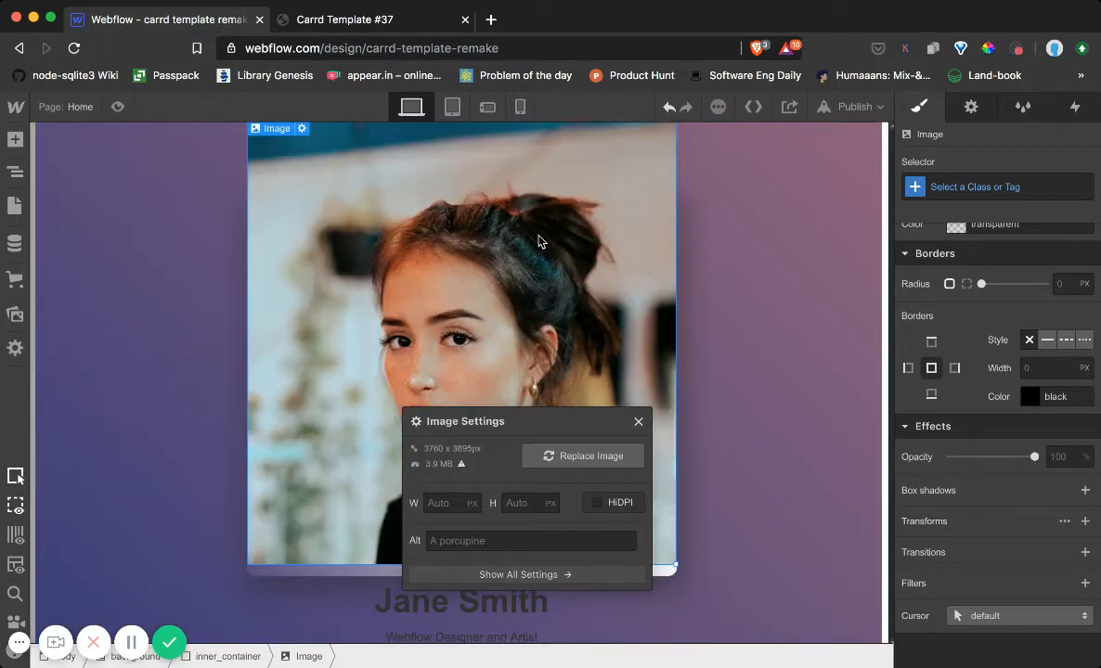
left_click(637, 421)
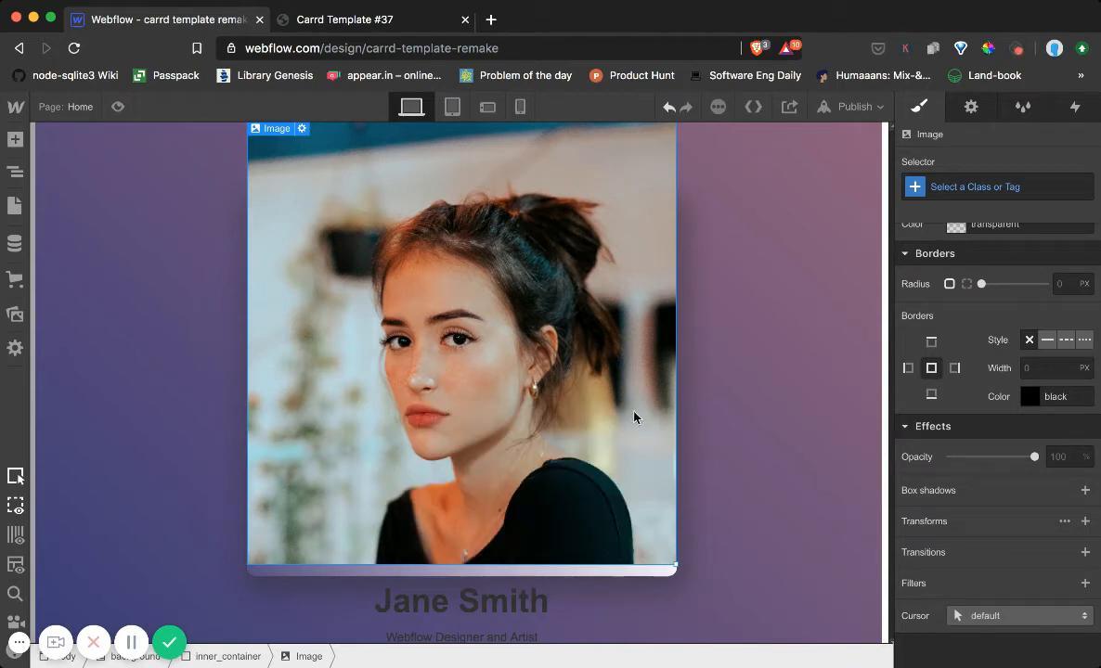
Set the profile photo's width to 120 px and compare its size with the photo in the Carrd template.
scroll(956, 306, "up", 6)
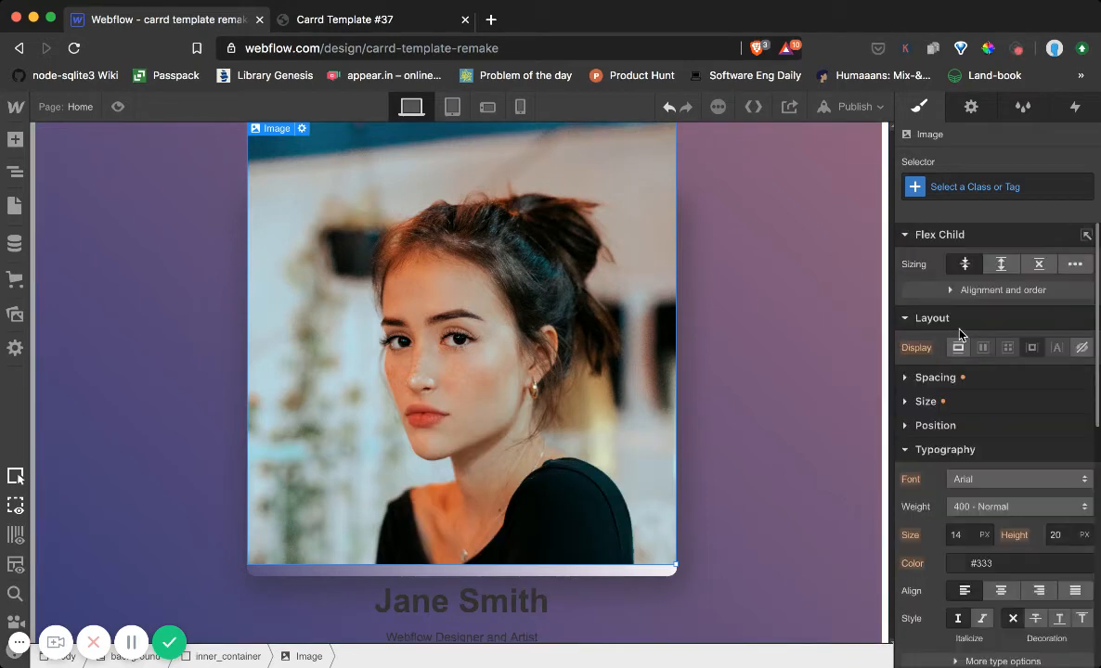
left_click(906, 451)
left_click(905, 401)
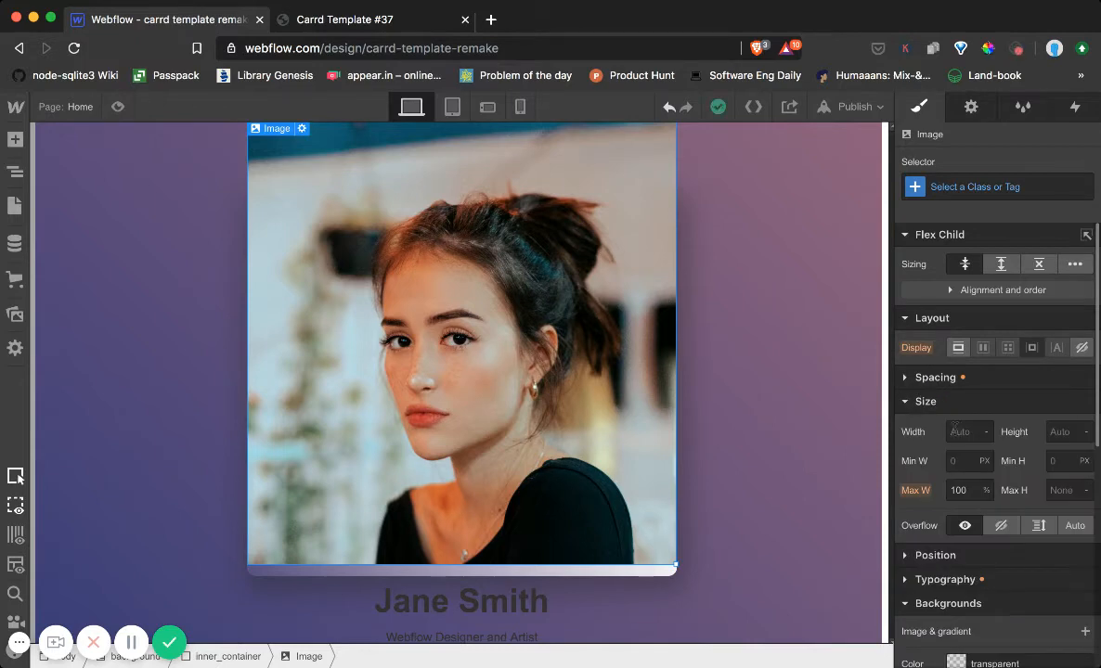
left_click(959, 432)
type("100")
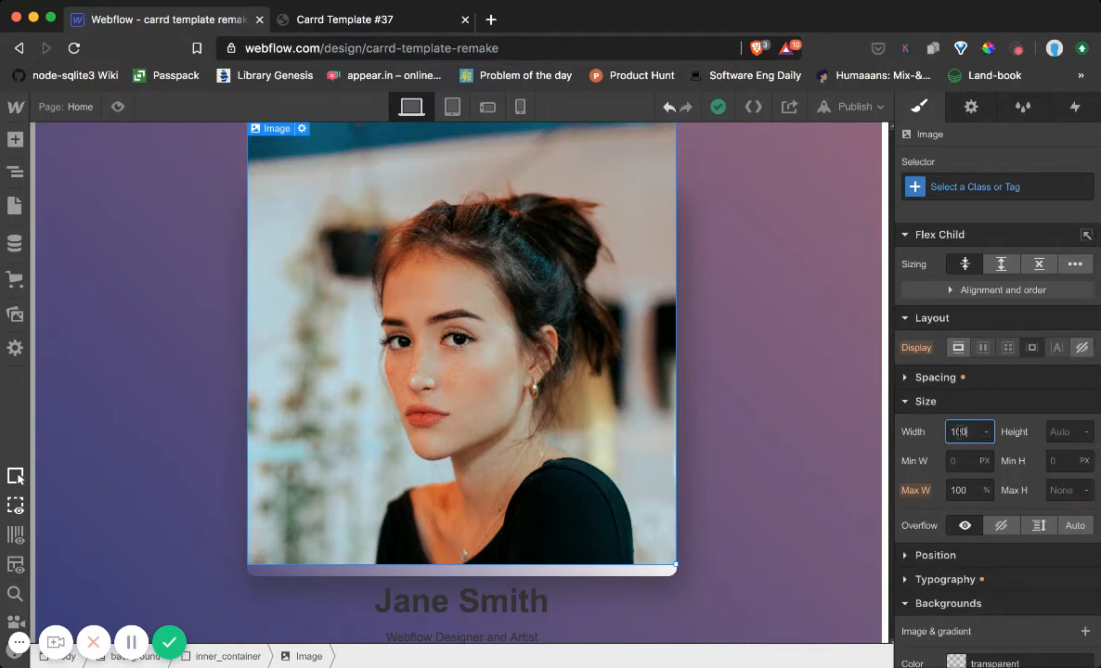
key("Return")
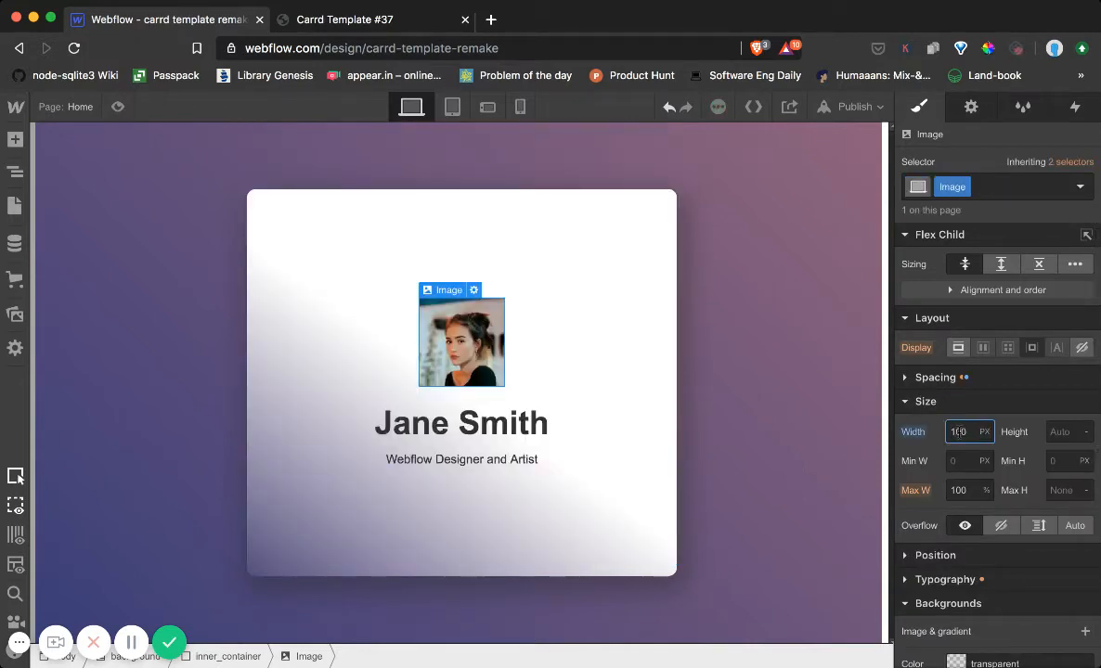
key("BackSpace")
key("BackSpace")
type("20")
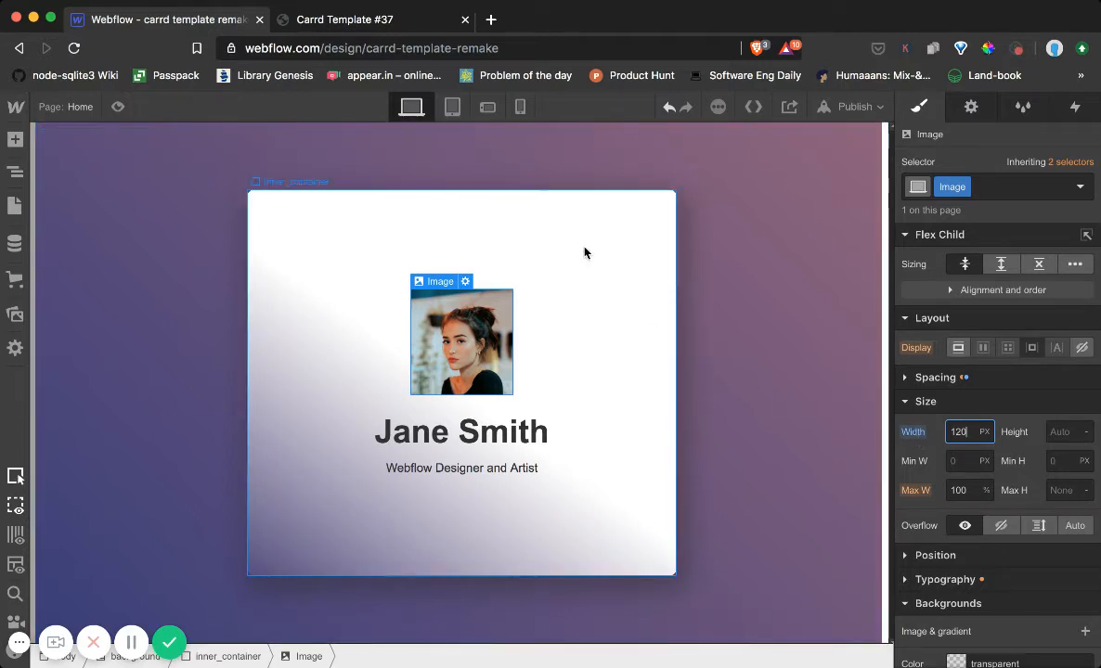
left_click(418, 22)
left_click(144, 13)
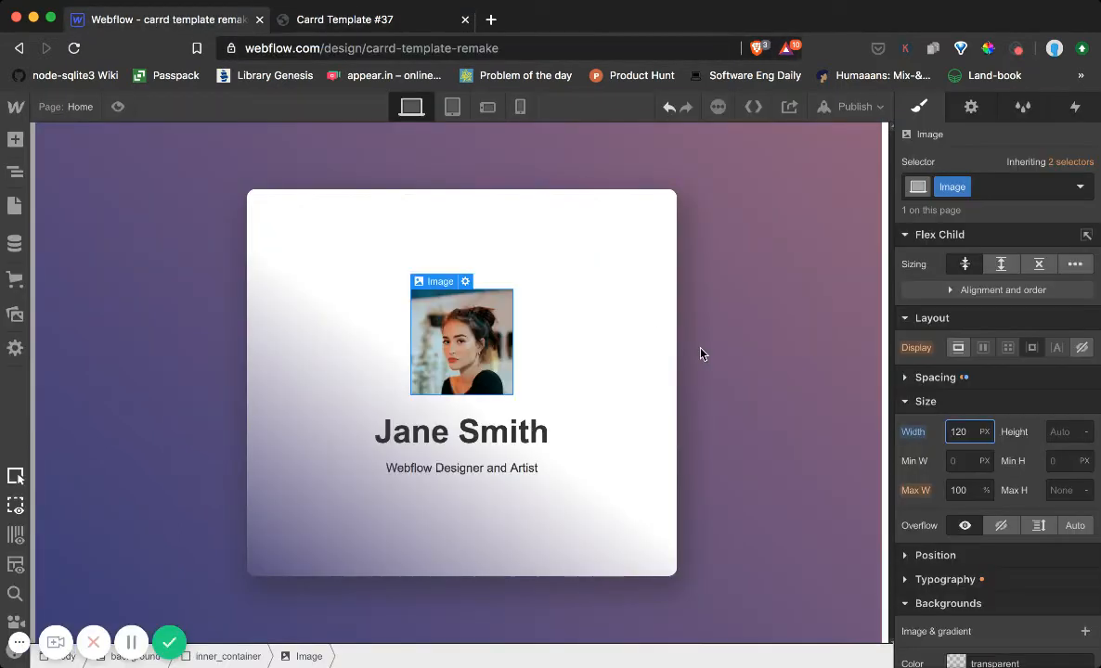
Round the profile photo into a circle with a border radius of 100 px.
scroll(945, 500, "down", 5)
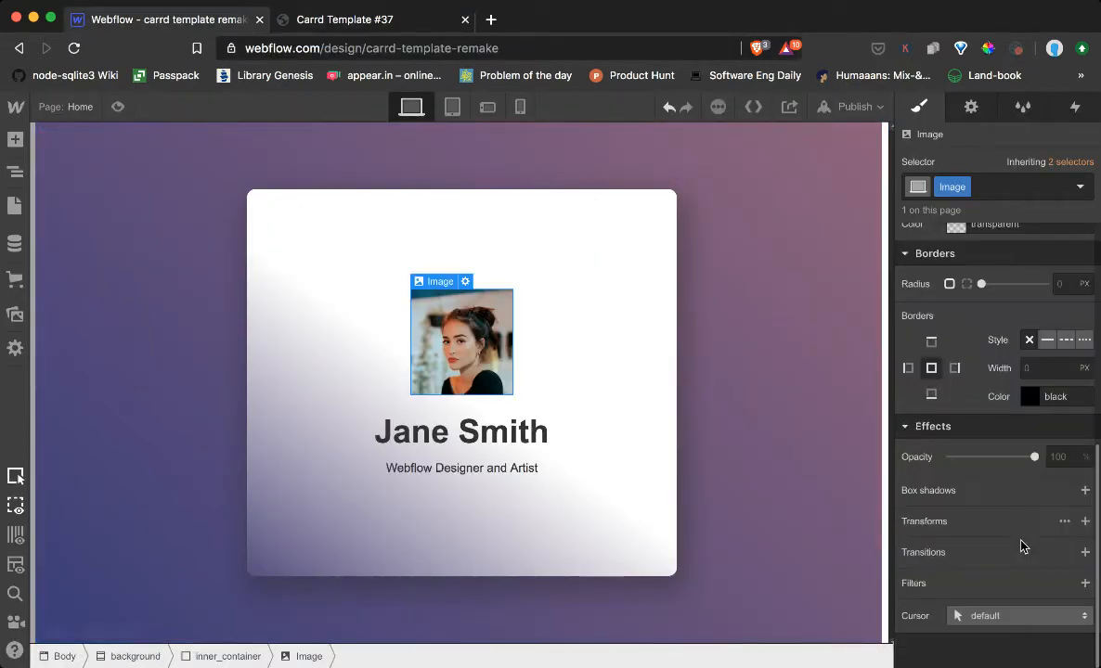
left_click(905, 429)
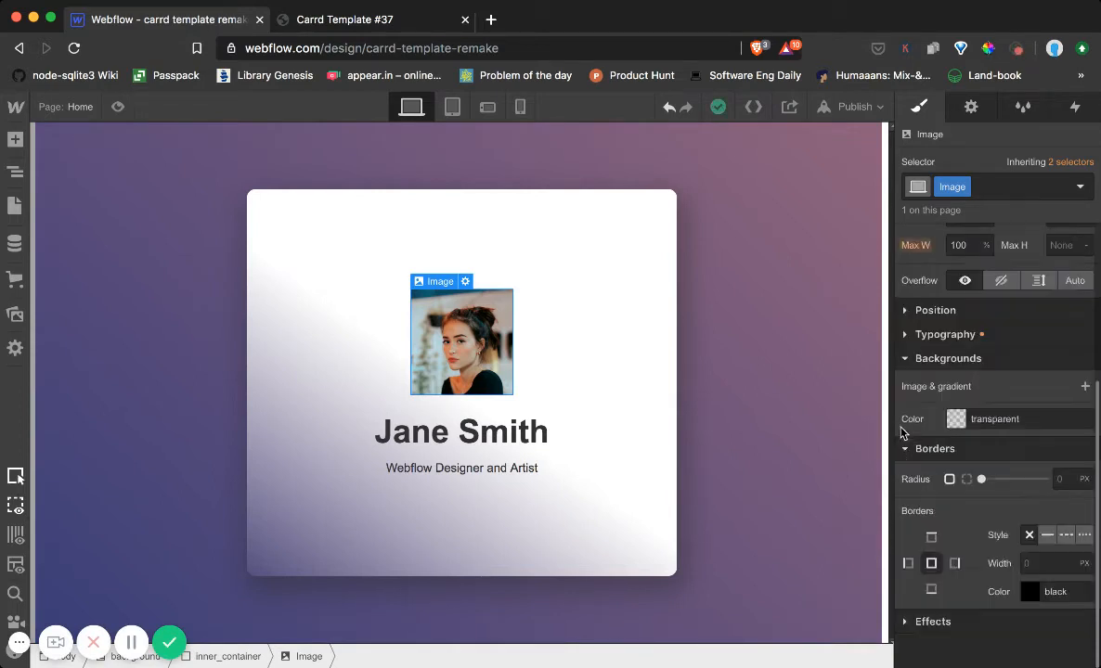
left_click(905, 358)
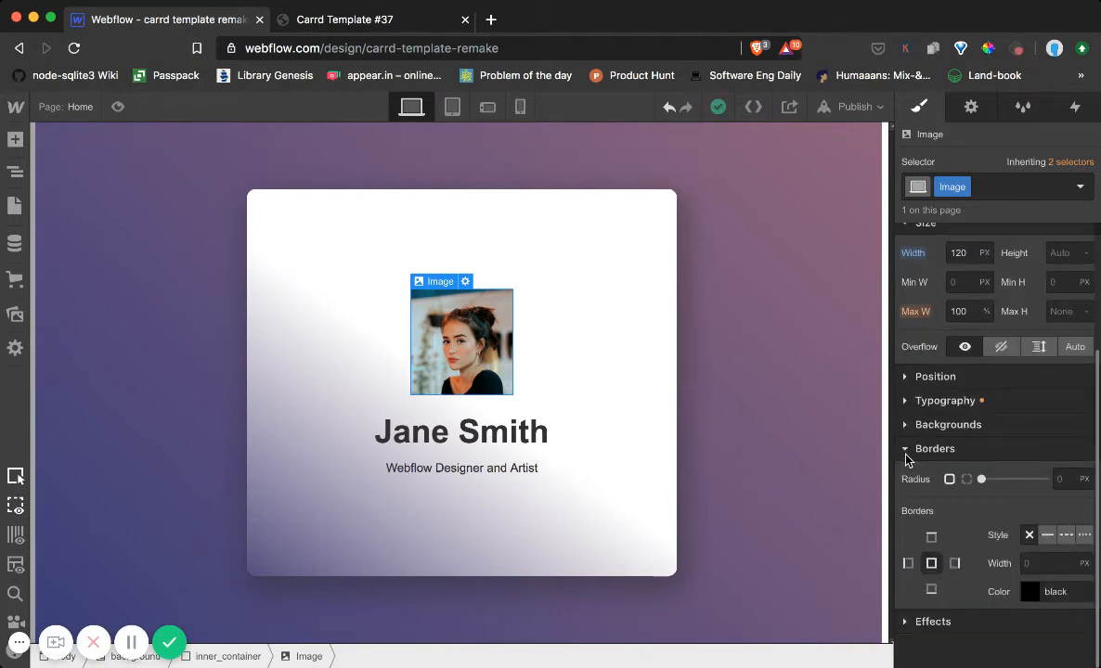
left_click(906, 449)
left_click(910, 597)
left_click(1064, 481)
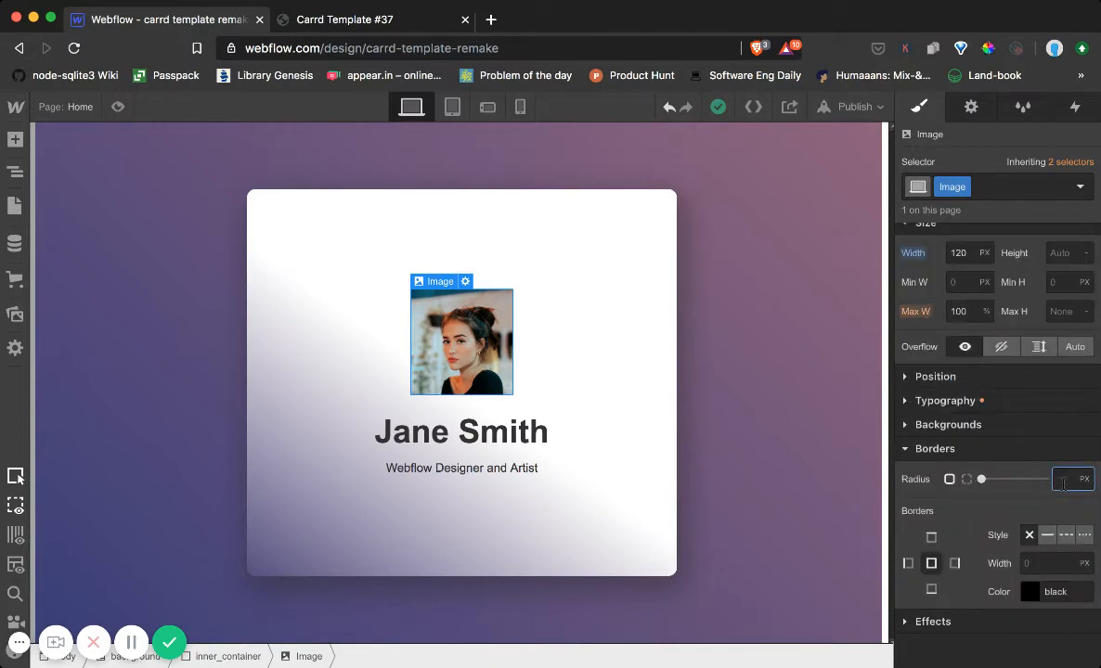
type("100")
key("Return")
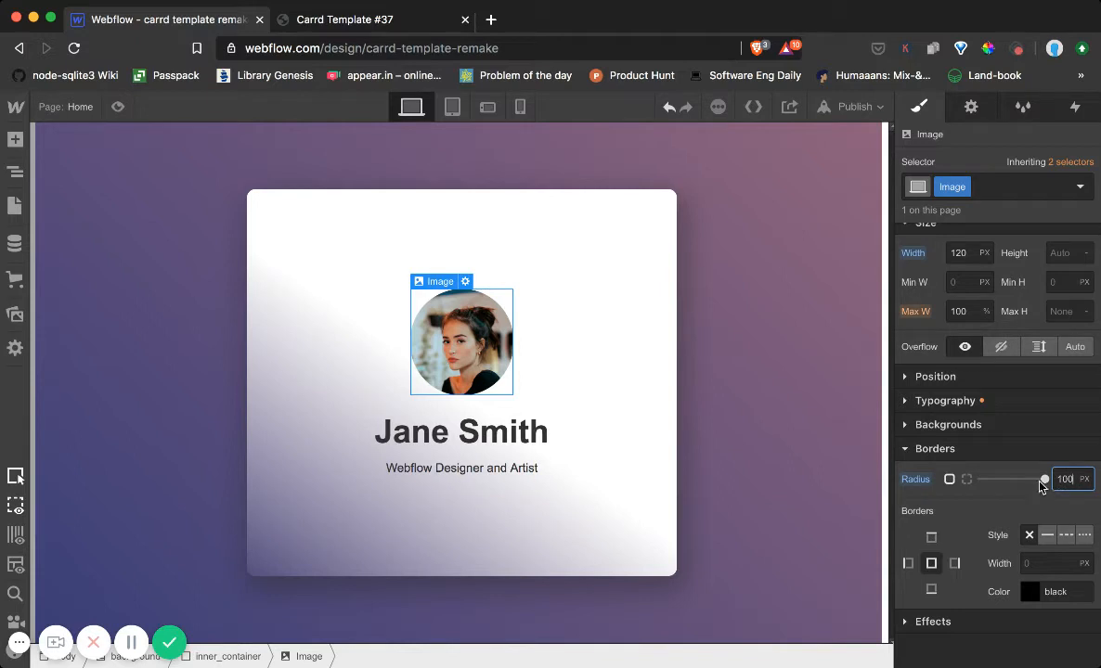
Try border radii of 20, 50 and 60 px on the profile photo, and restore the radius to 100 px.
mouse_move(1044, 480)
left_mouse_down()
mouse_move(1031, 480)
mouse_move(1057, 485)
left_mouse_up()
left_click(1063, 479)
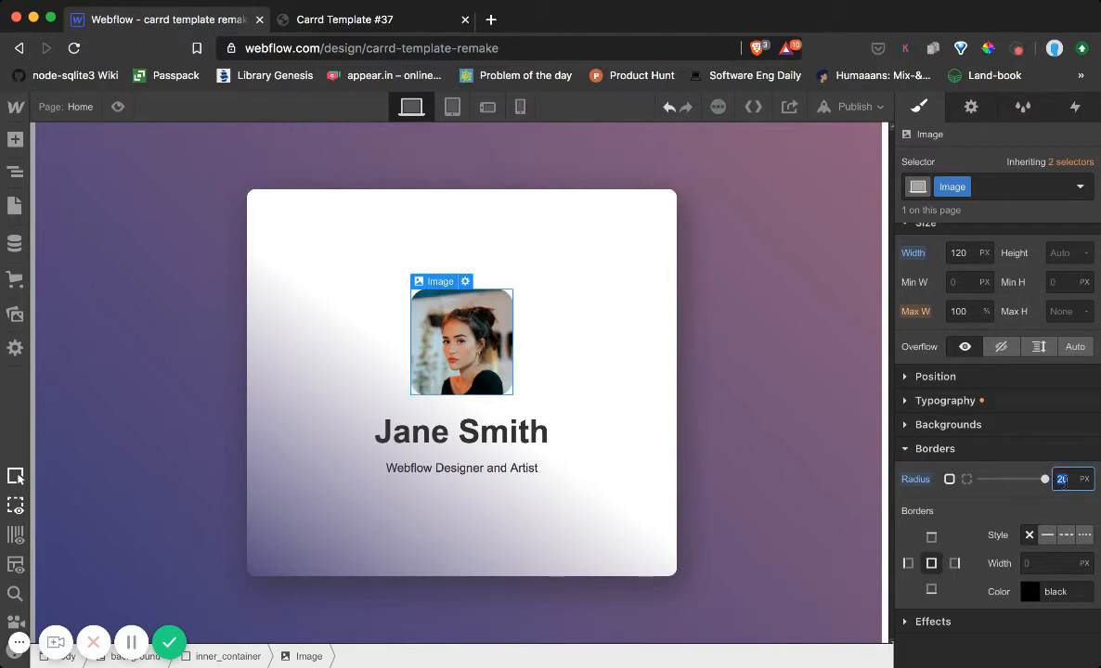
type("50")
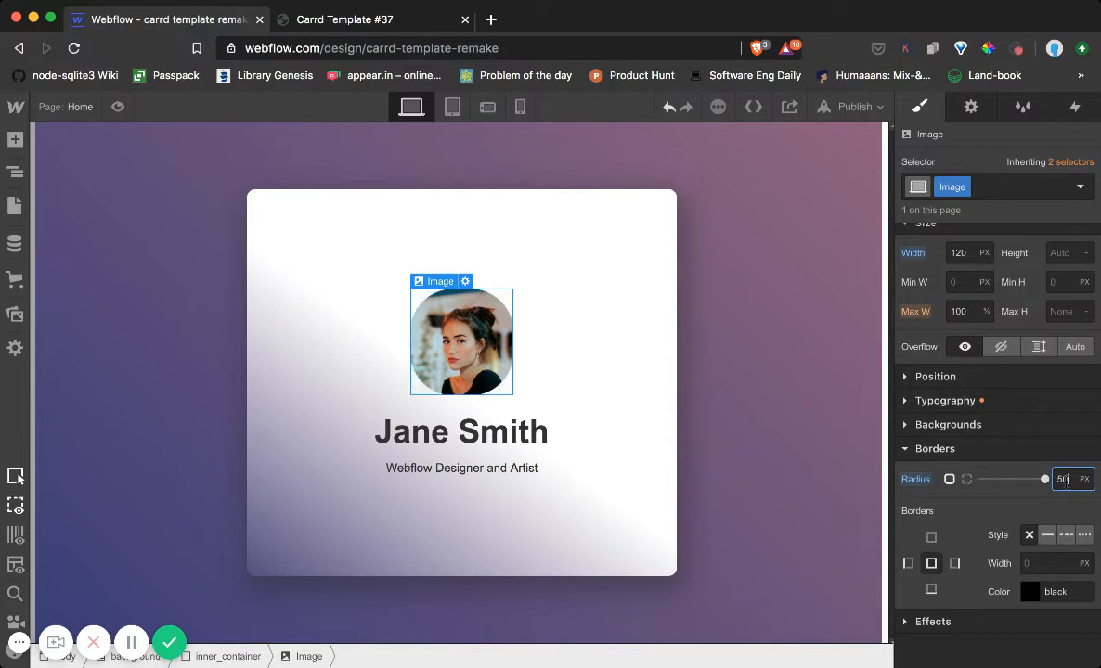
key("BackSpace")
key("BackSpace")
type("60")
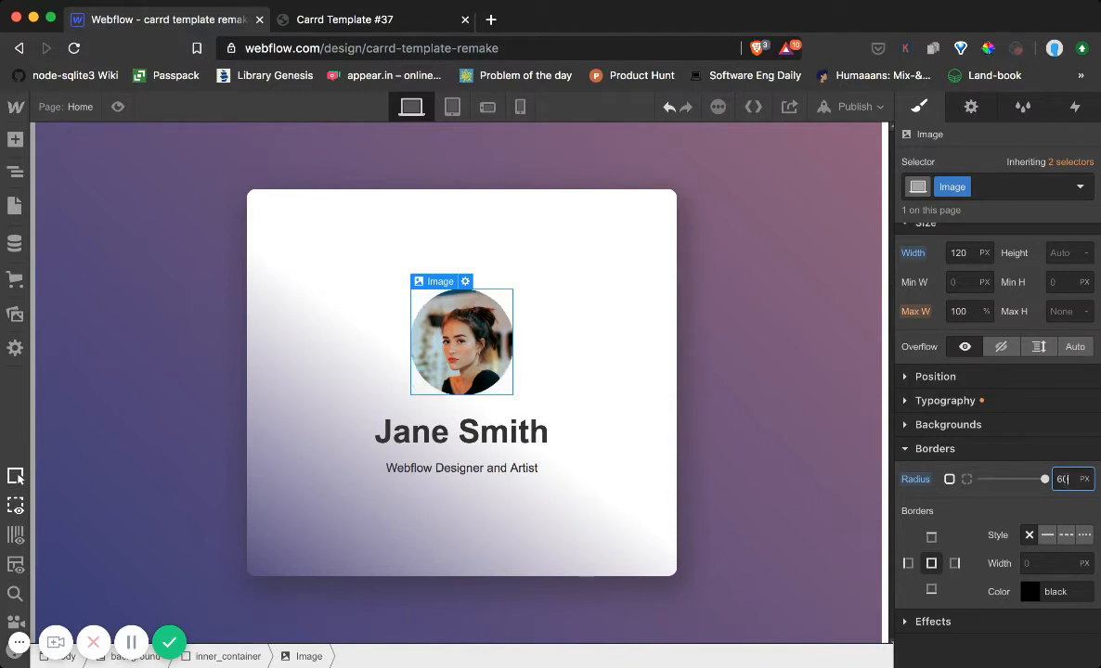
double_click(1064, 480)
key("BackSpace")
type("100")
left_click(1063, 444)
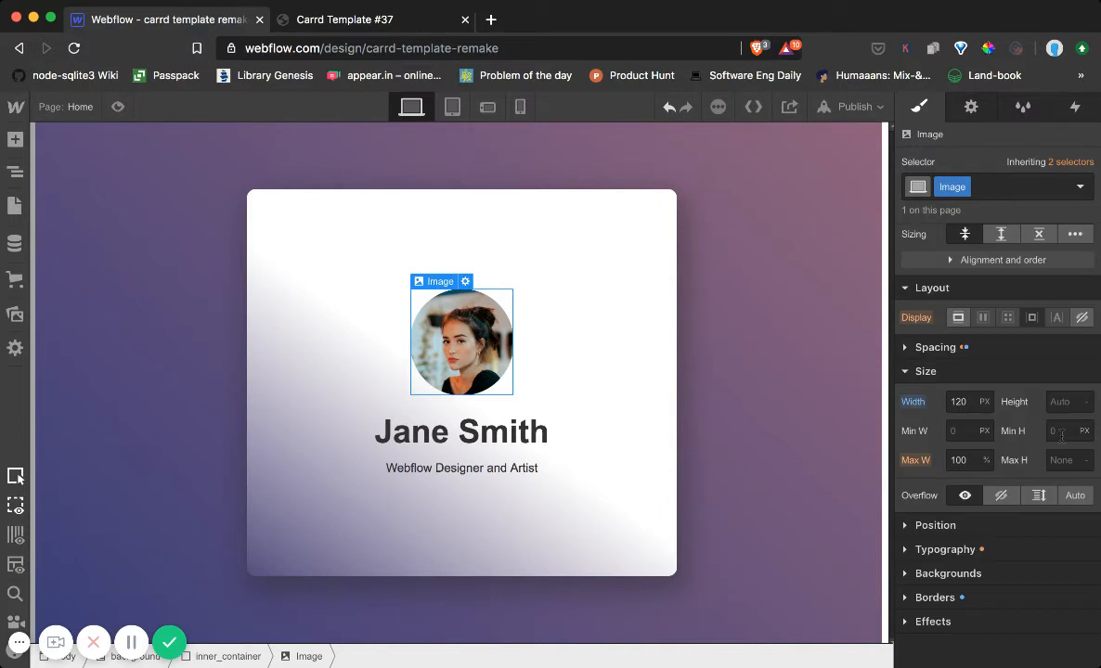
Compare the card's content below the tagline with the Carrd template and return to the Webflow design.
left_click(555, 369)
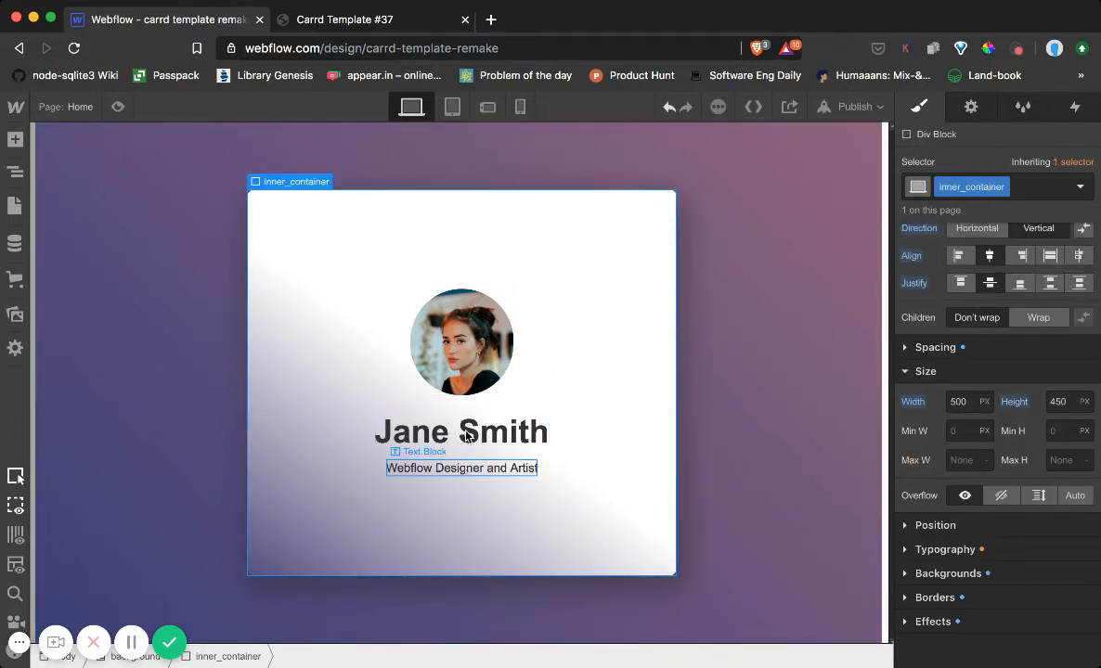
left_click(353, 20)
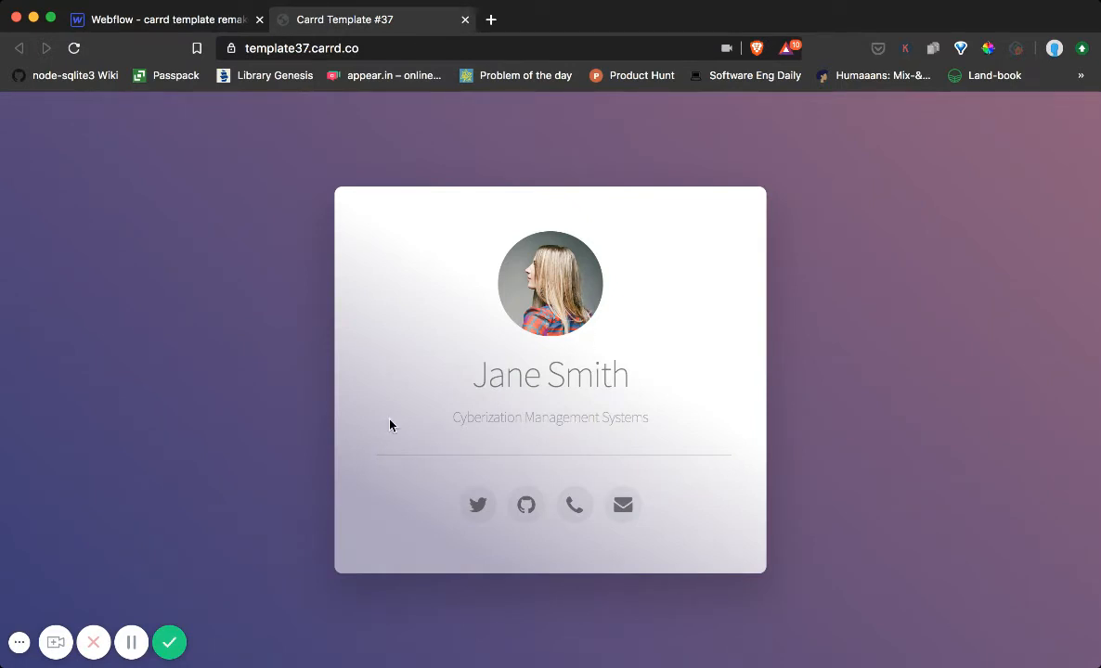
left_click(181, 22)
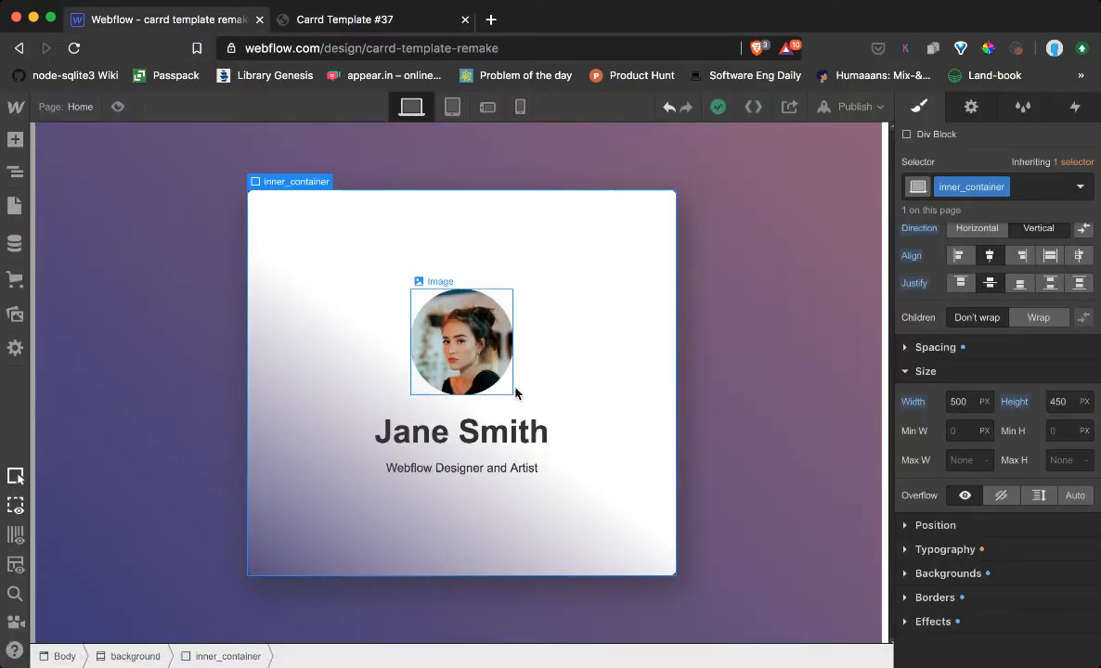
Try adding a horizontal rule as "<hr>" after the tagline text, and remove the added characters.
left_click(533, 473)
double_click(532, 469)
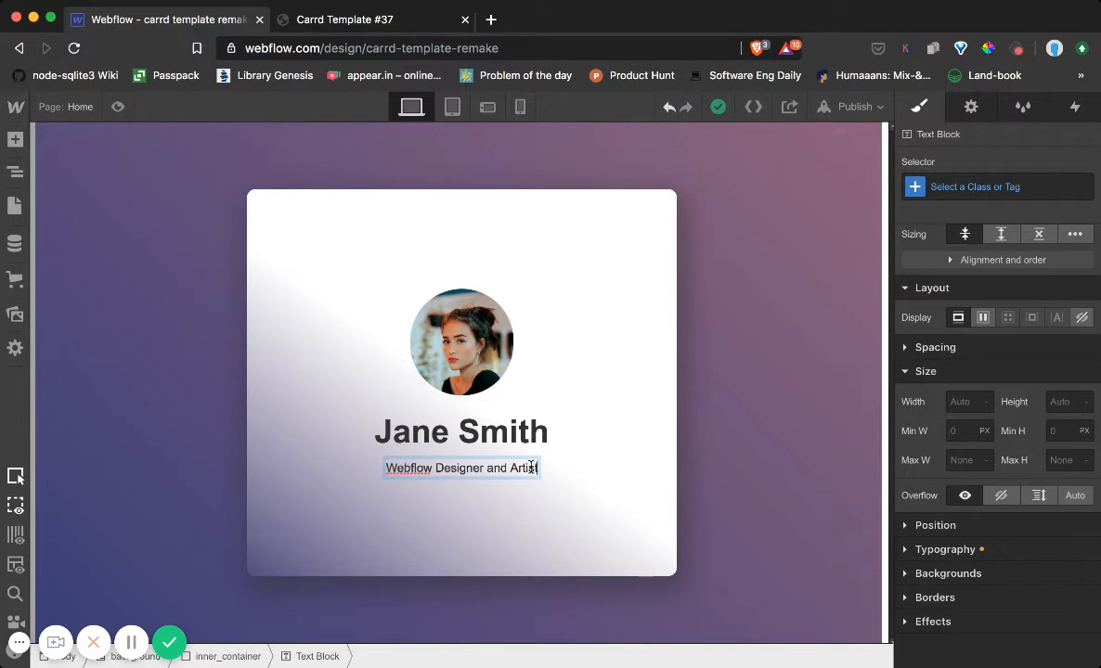
type("<hr>")
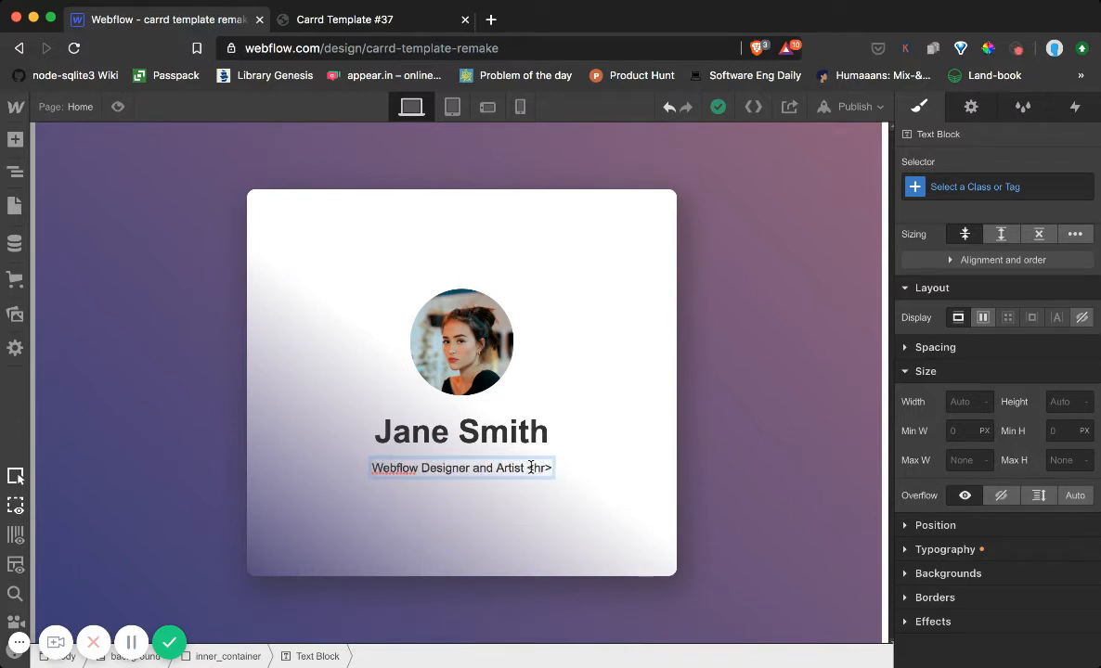
key("shift+Left")
key("shift+Left")
key("shift+Left")
key("shift+Left")
key("BackSpace")
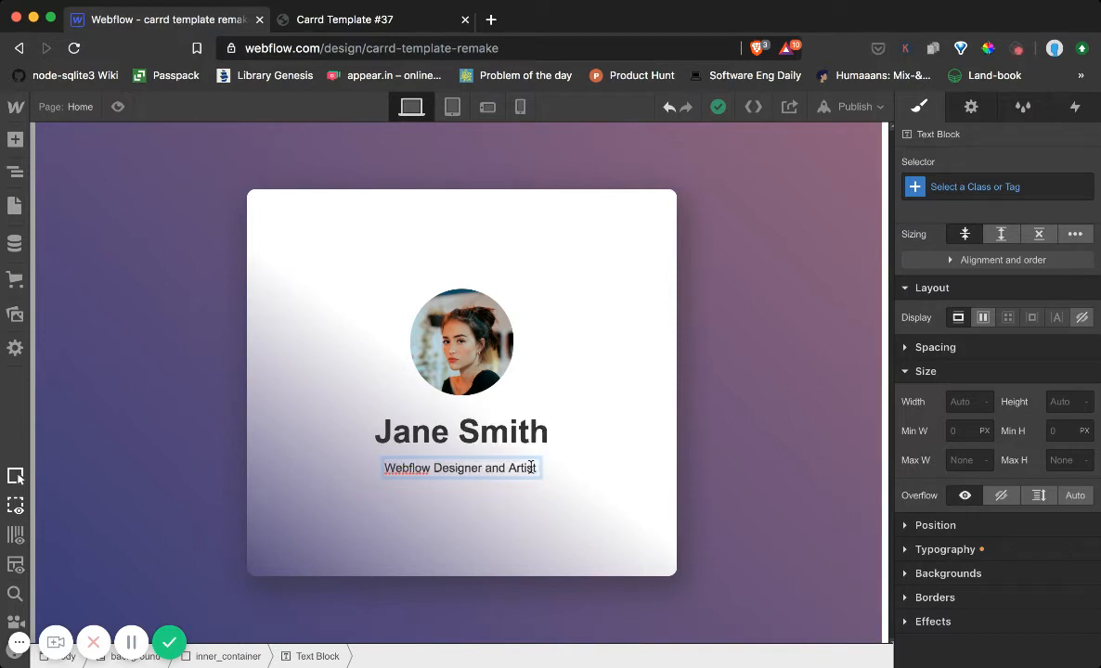
key("BackSpace")
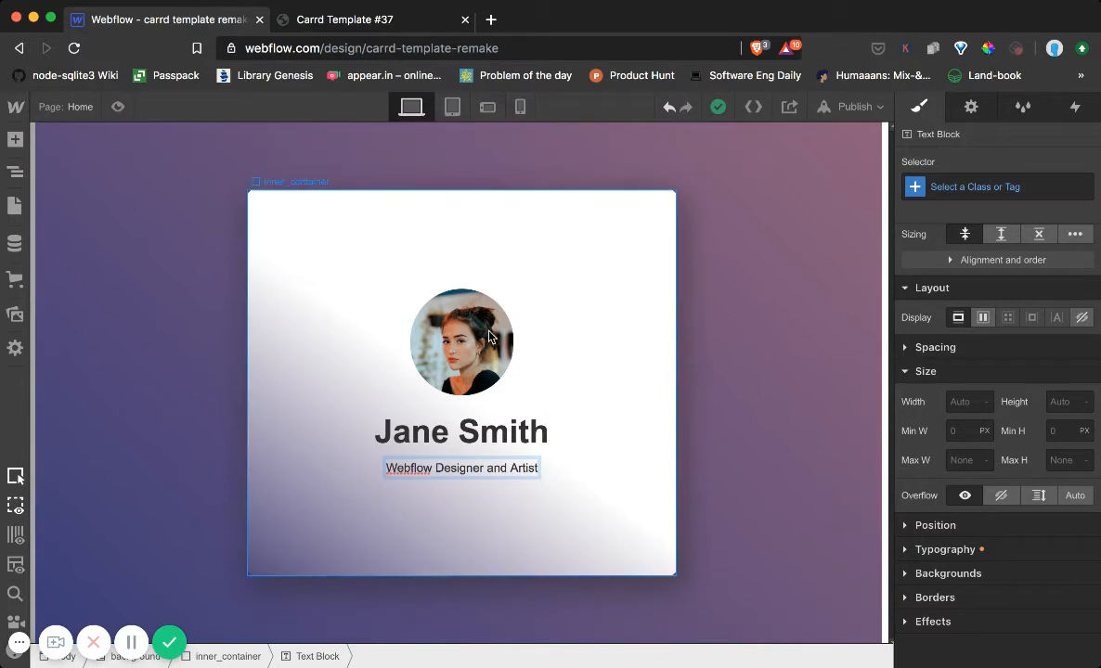
Add a div block inside inner_container, directly below the tagline.
left_click(614, 479)
left_click(15, 139)
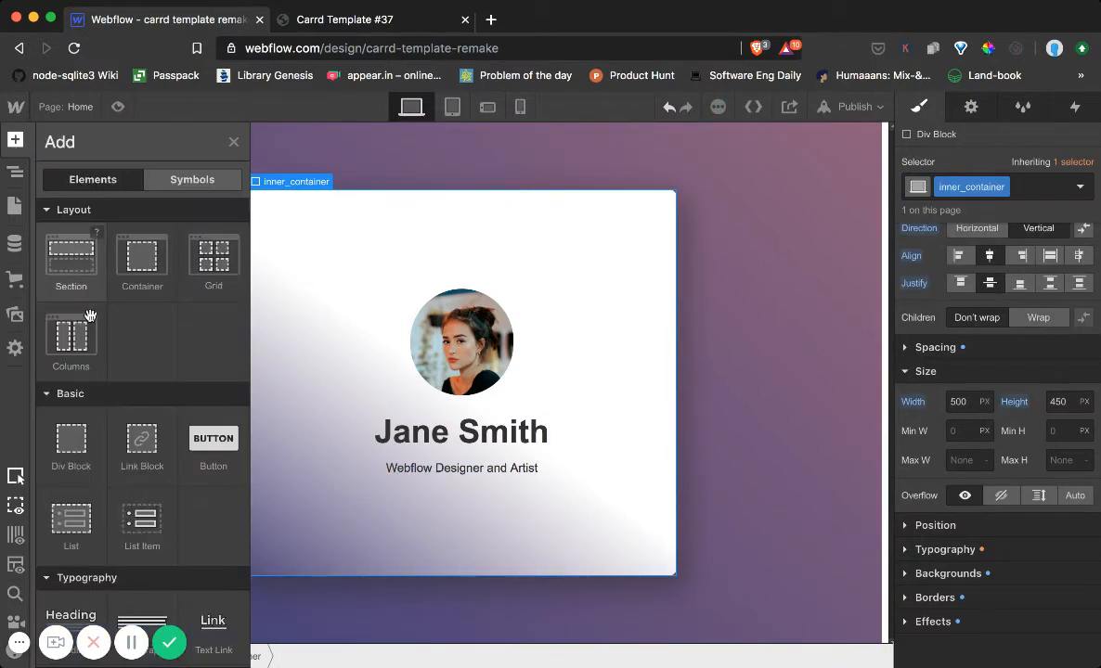
scroll(90, 315, "down", 3)
left_click_drag(72, 309, 982, 239)
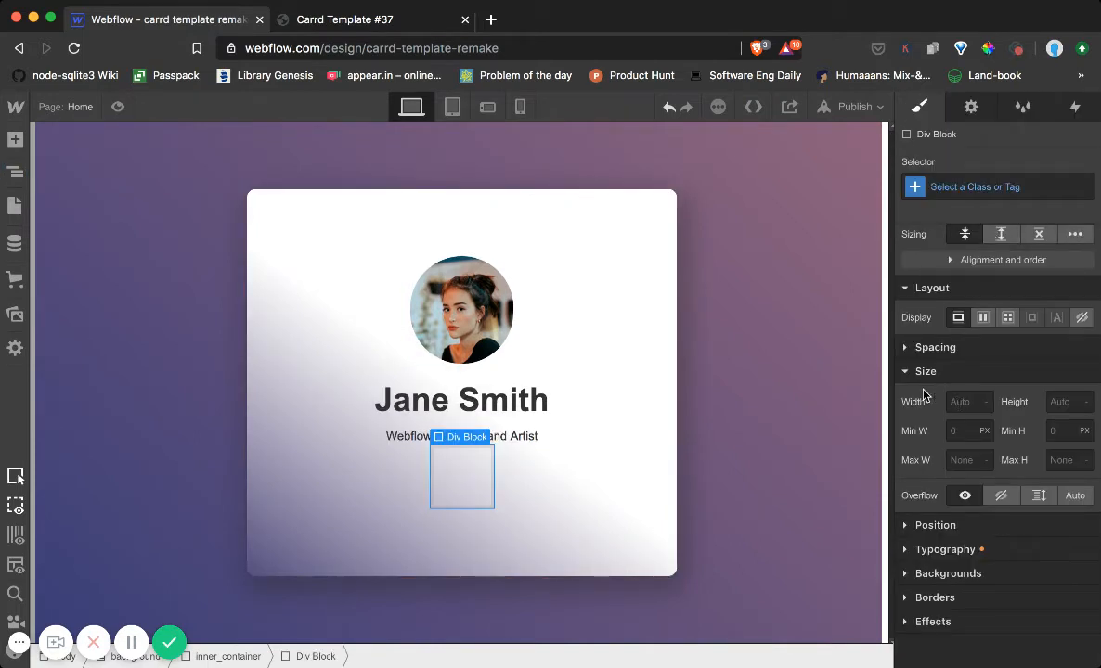
Set the new div block's width to 100 percent and open its height for editing.
left_click(967, 403)
key("Return")
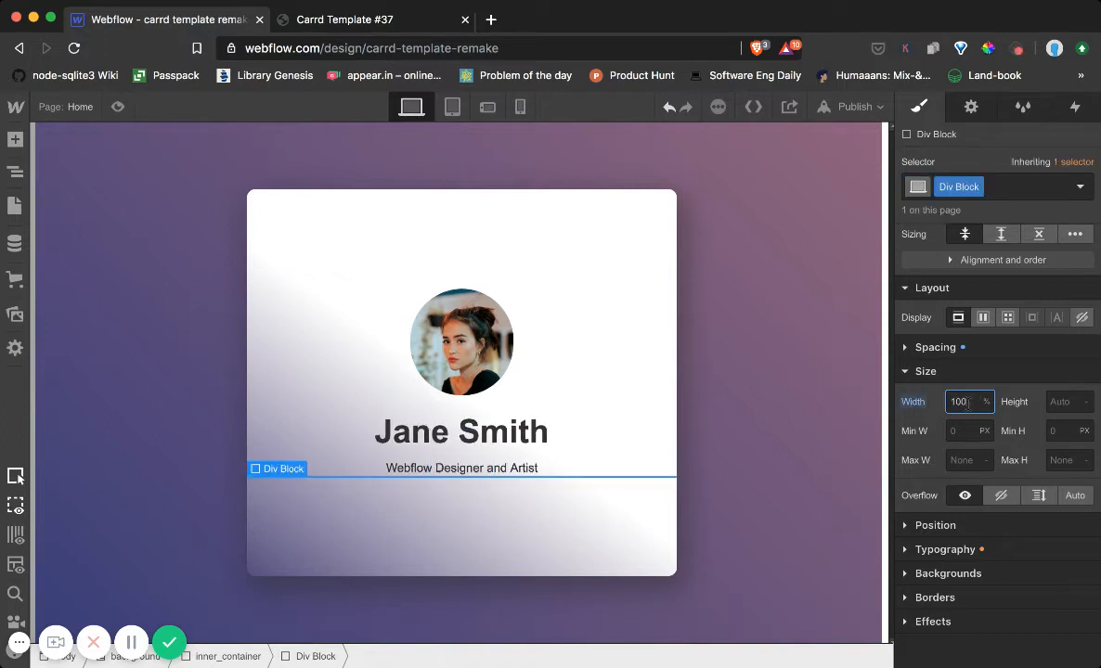
left_click(1056, 402)
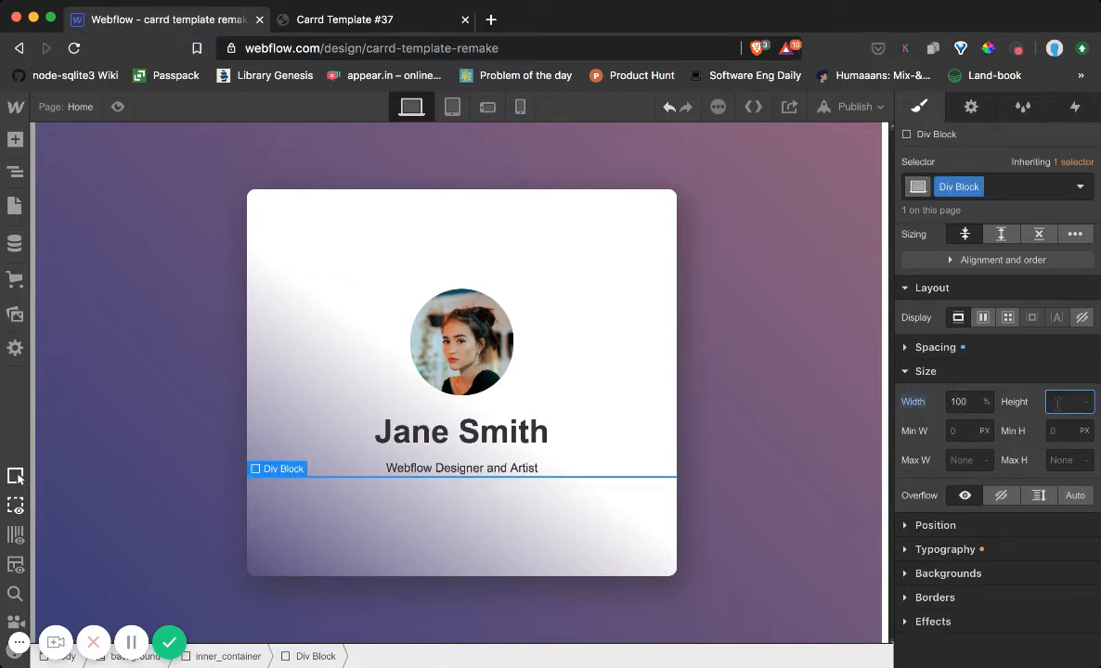
Set the height of the div block below the subtitle to 1 px and its background color to #282828.
key("Return")
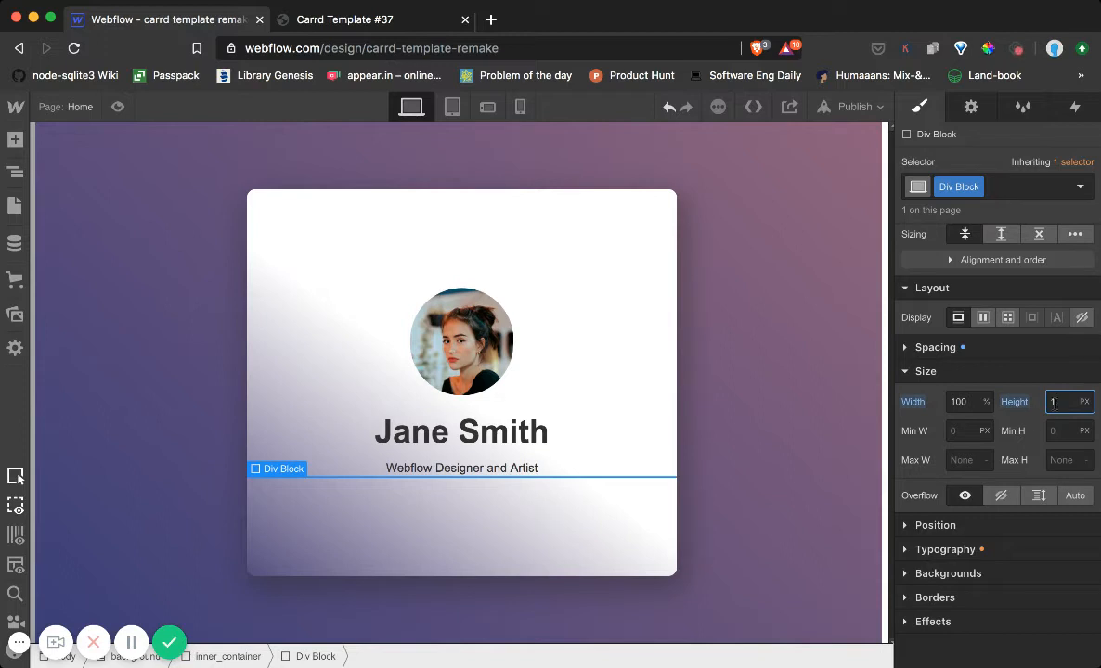
left_click(908, 573)
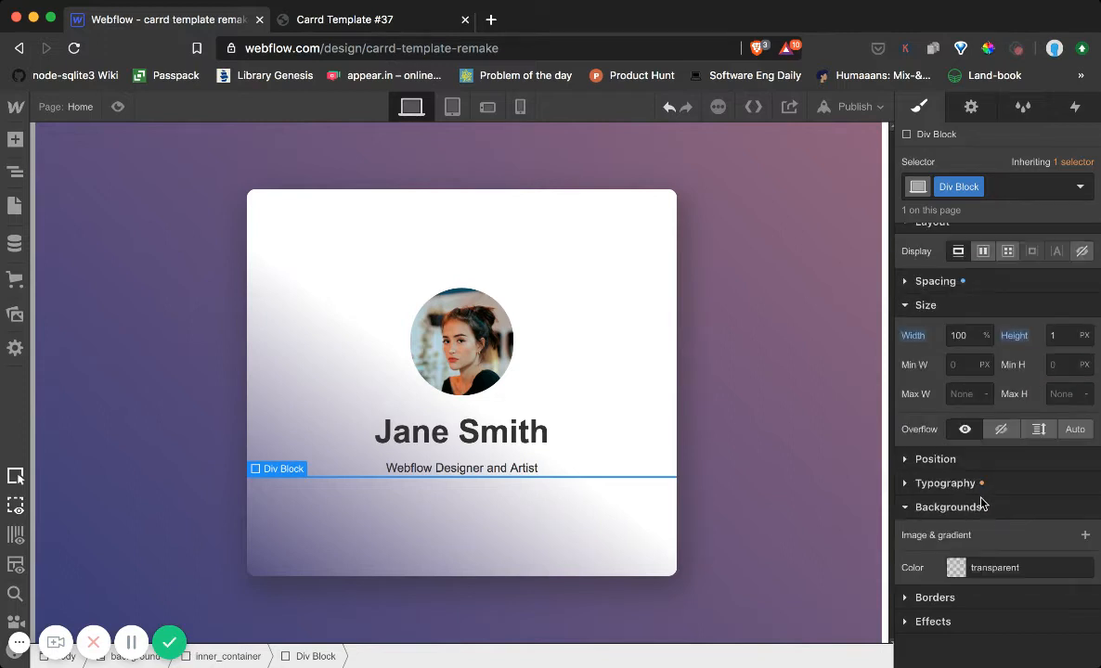
left_click(956, 568)
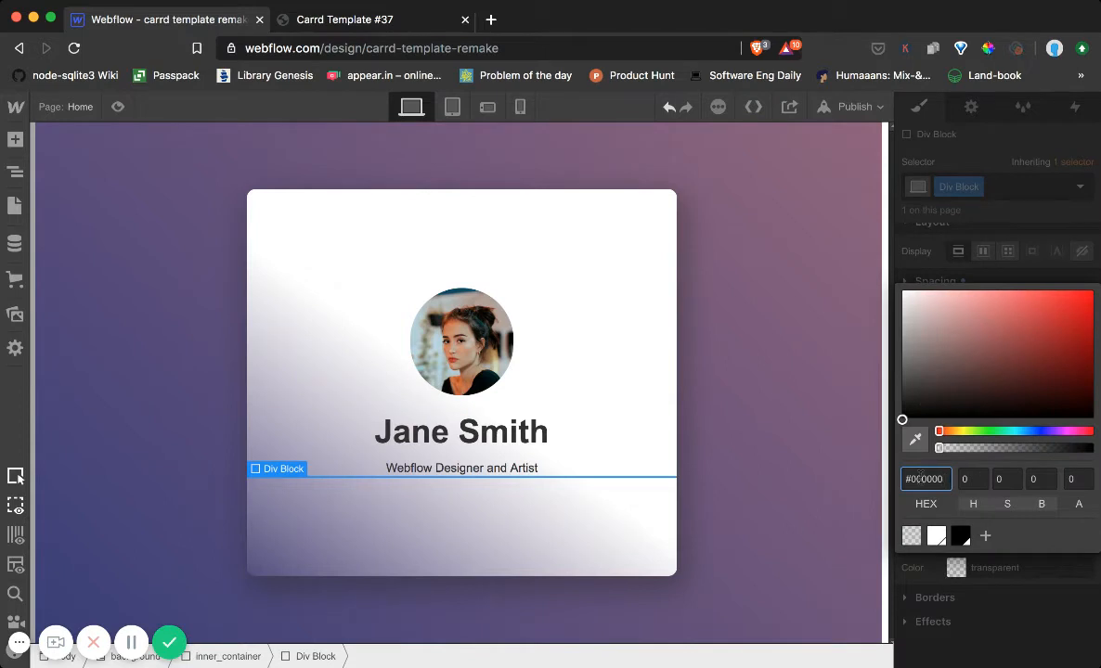
double_click(914, 479)
type("#262828")
key("Return")
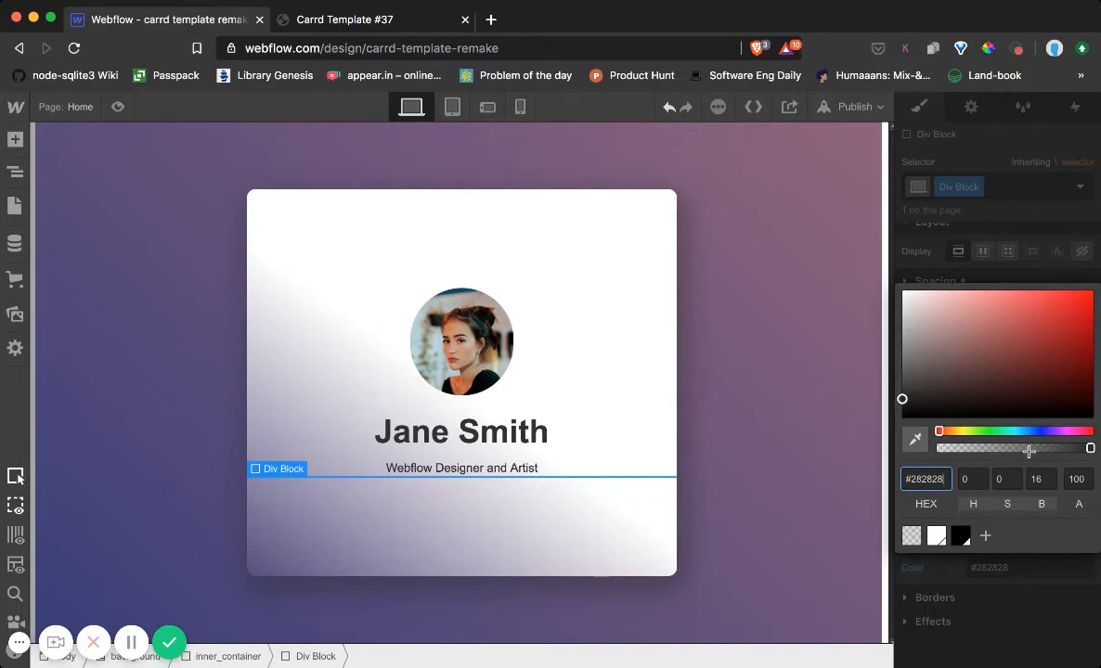
left_click(760, 391)
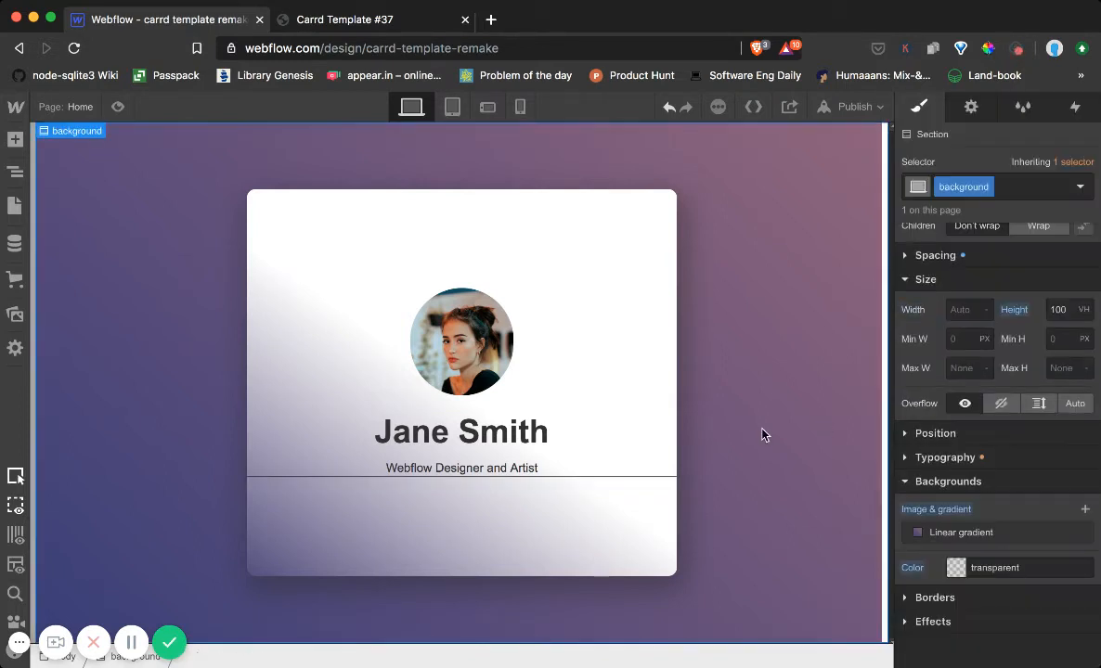
Rename the class of the thin line div block inside inner_container to divider.
left_click(344, 484)
left_click(16, 174)
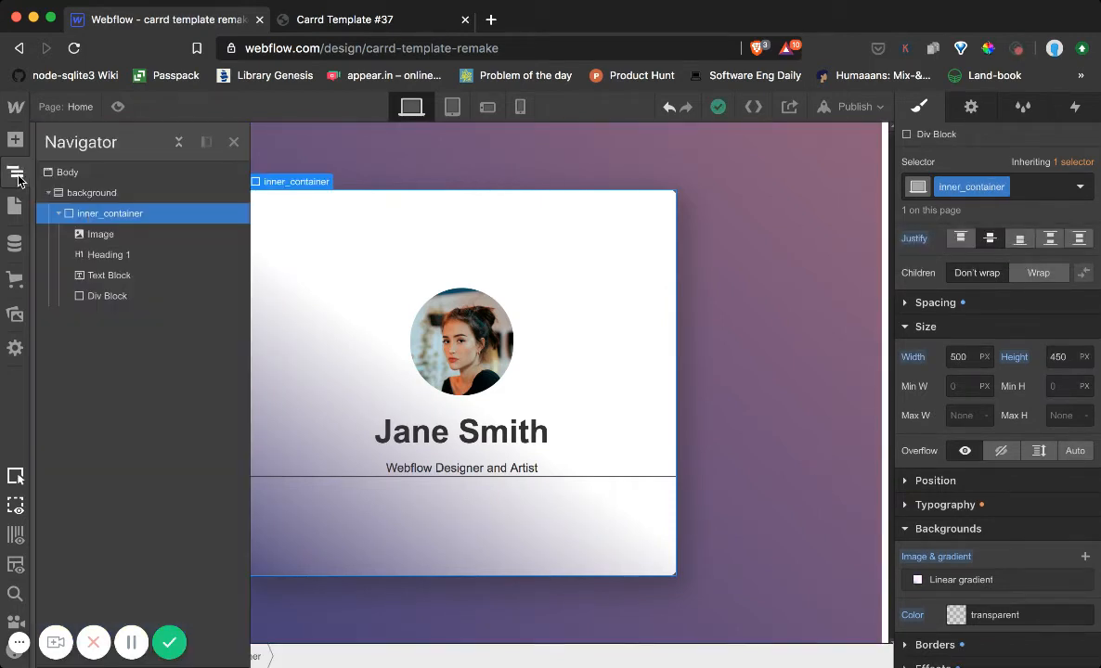
left_click(108, 297)
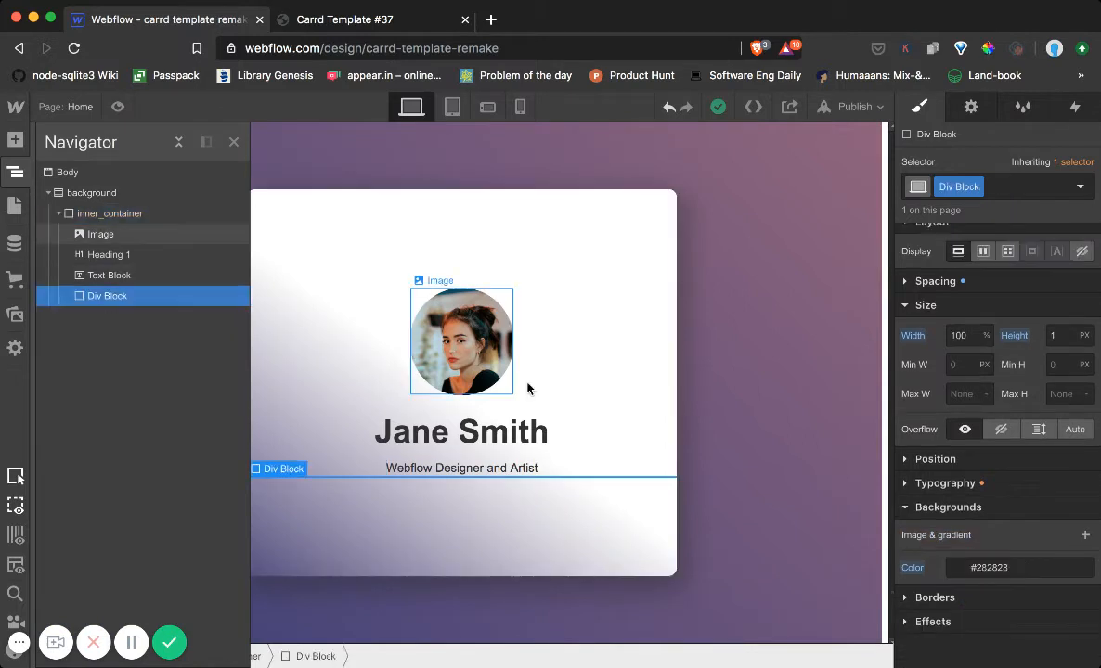
double_click(955, 188)
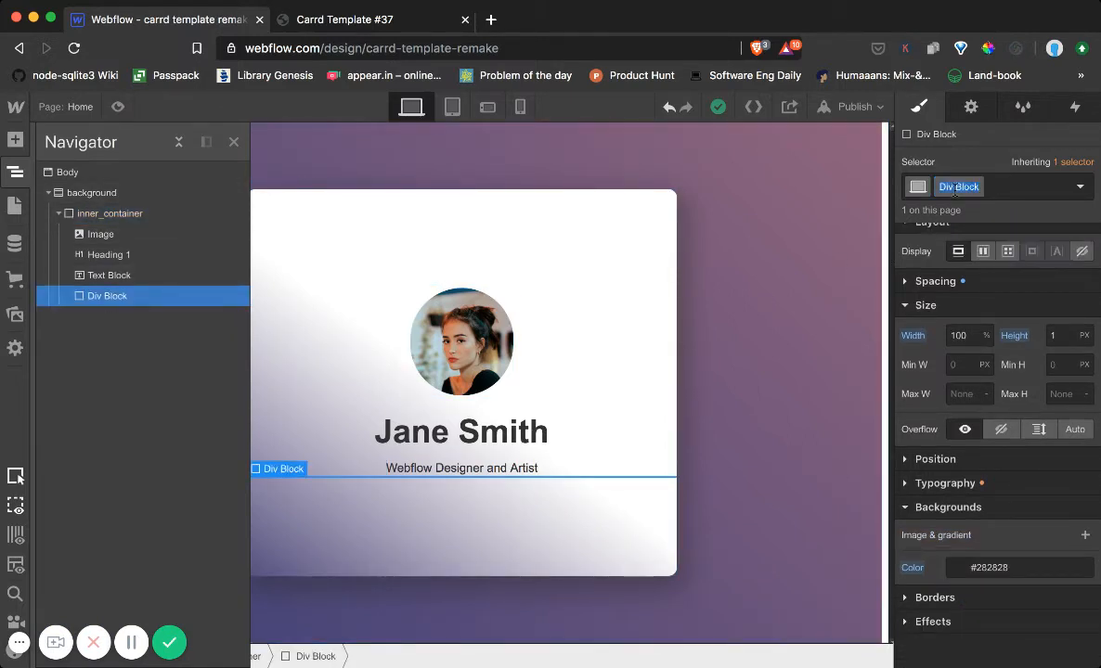
type("divider")
key("Return")
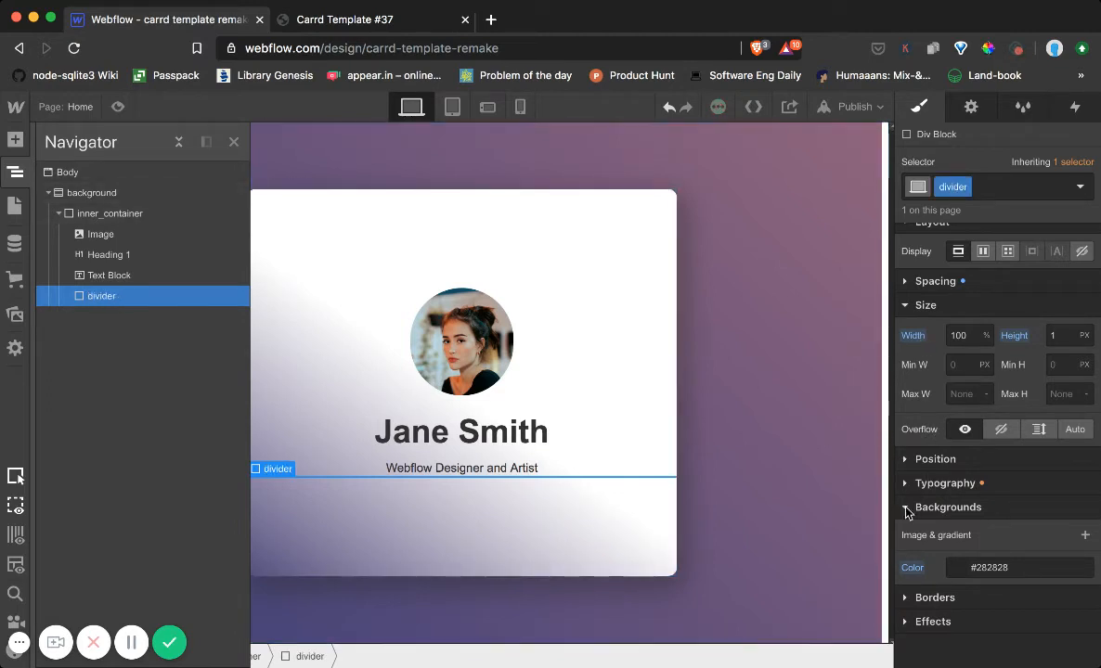
Lower the alpha of the divider's background color to 15.
left_click(959, 572)
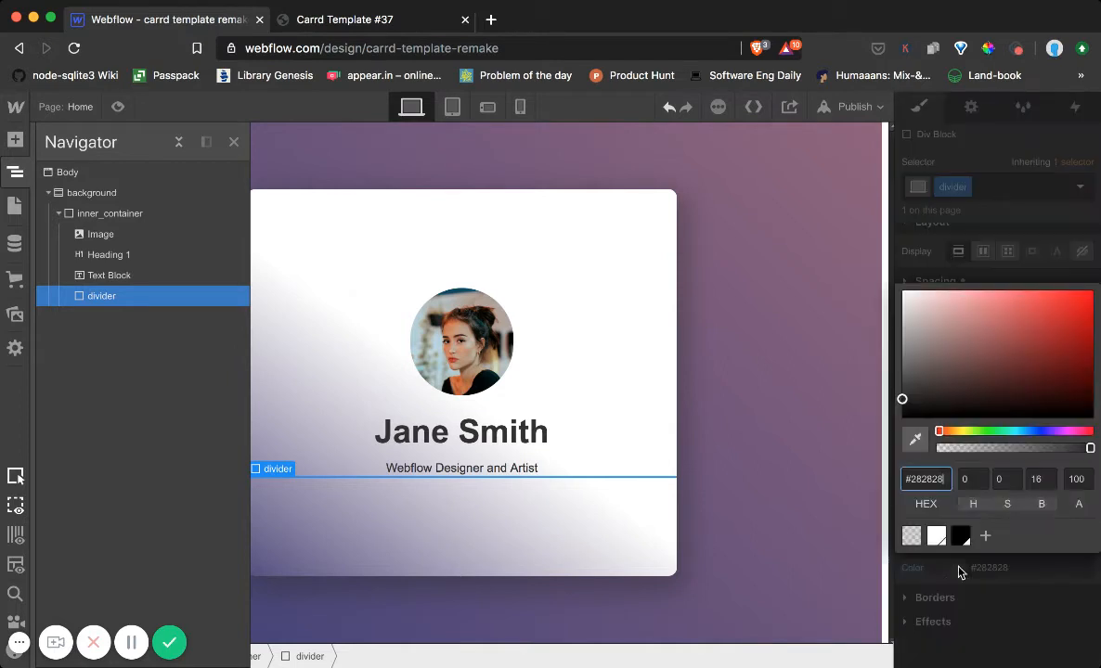
left_click(1076, 479)
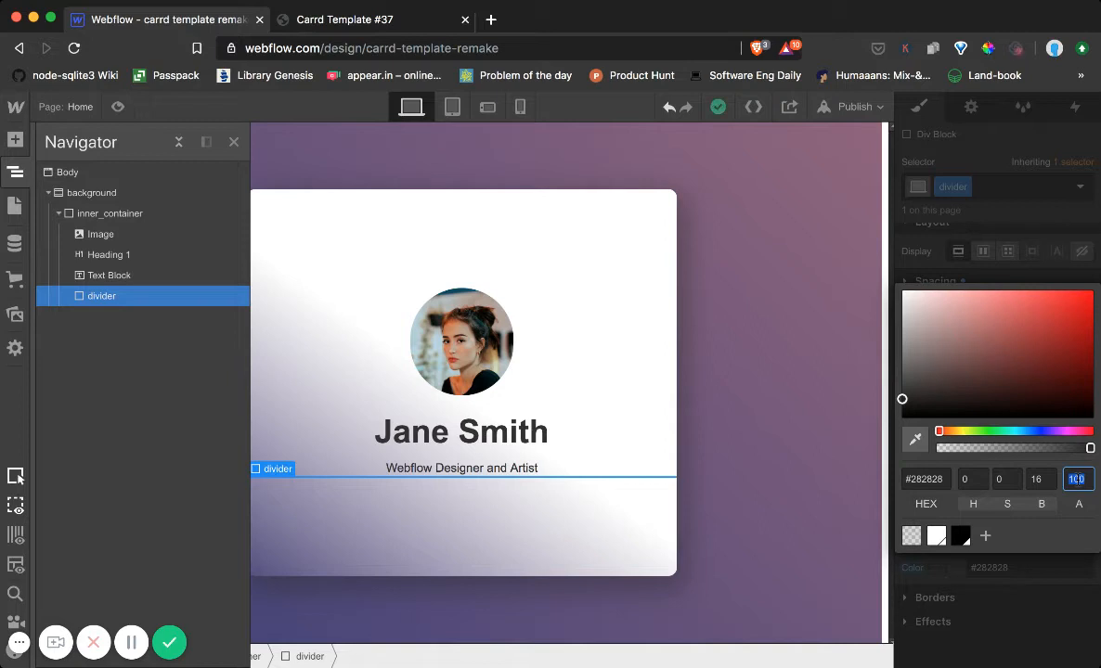
key("Return")
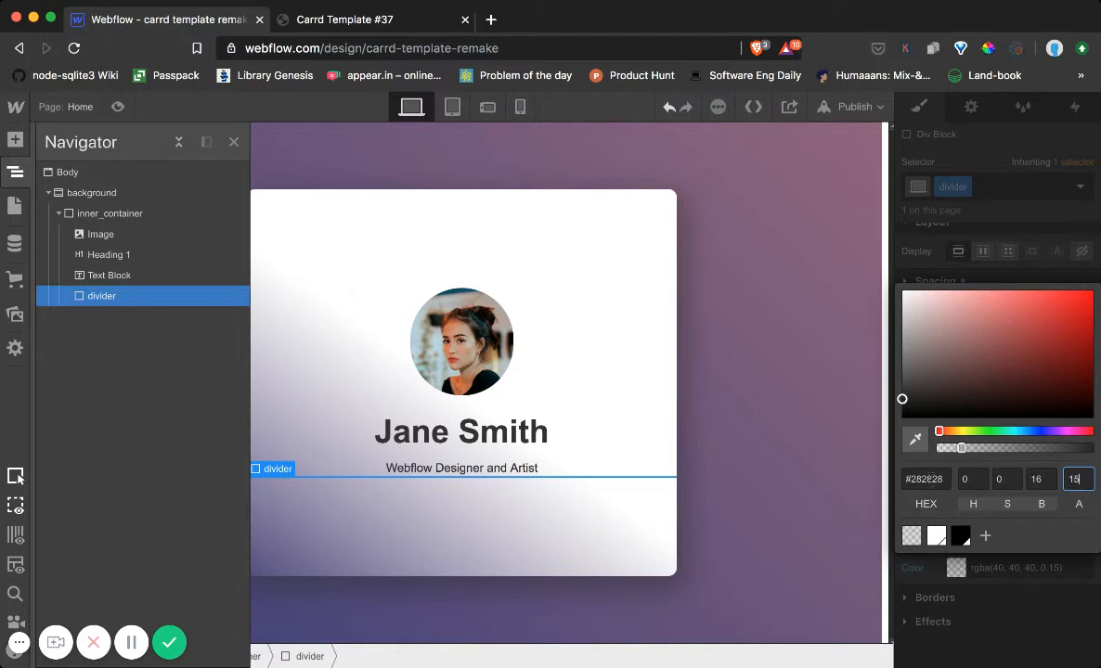
left_click(691, 516)
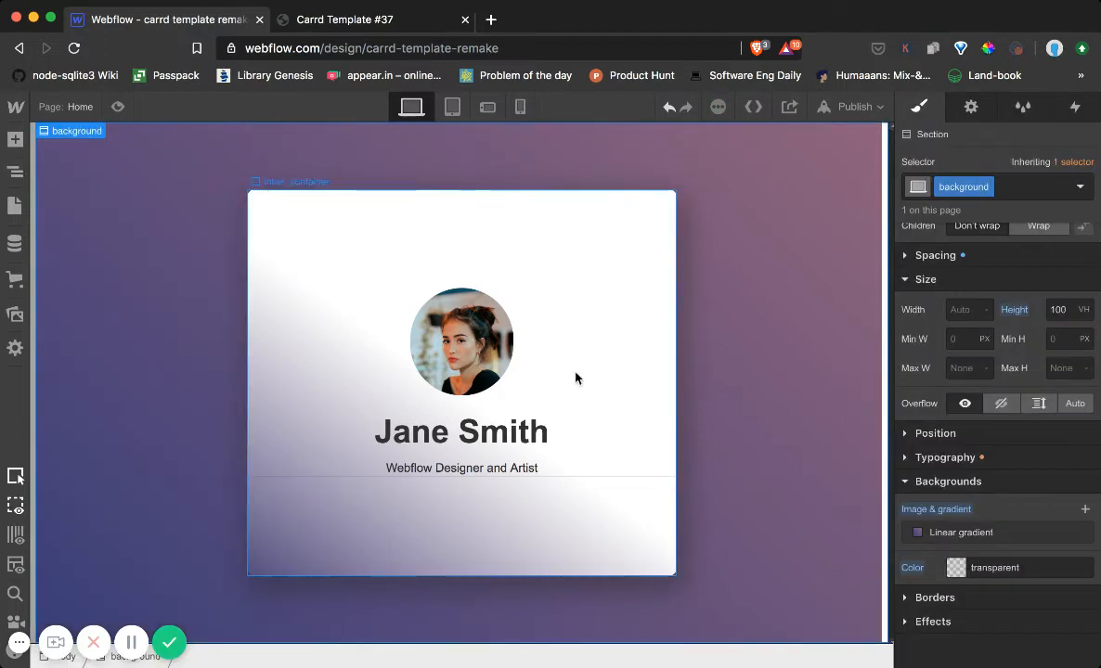
Add a top margin to the divider to separate it from the subtitle text.
left_click(588, 477)
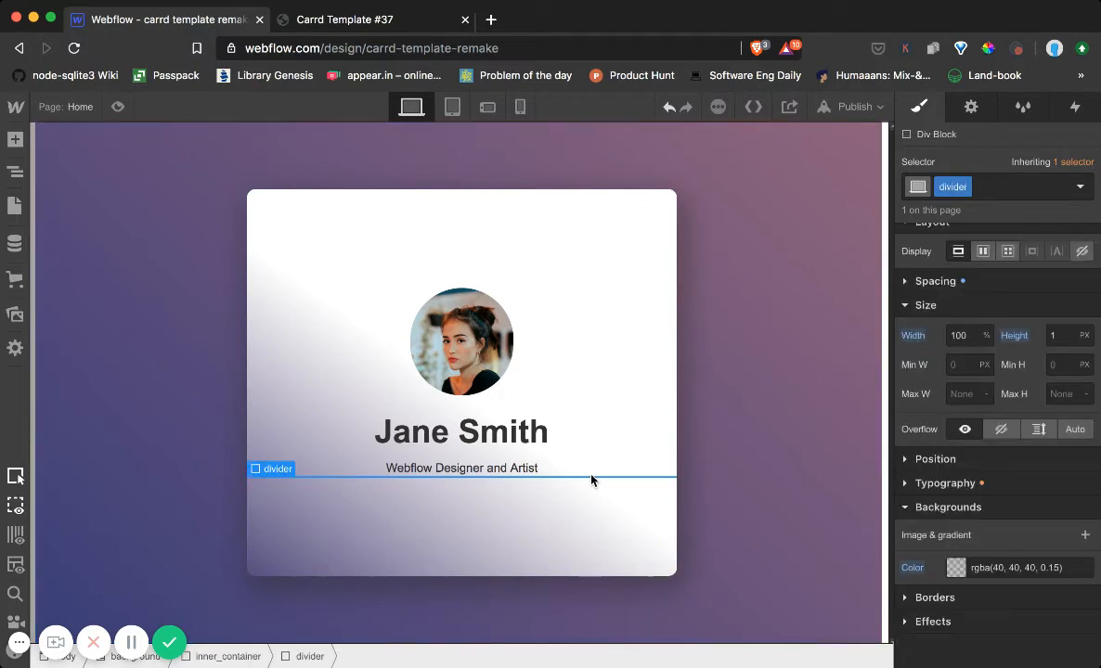
scroll(945, 361, "up", 2)
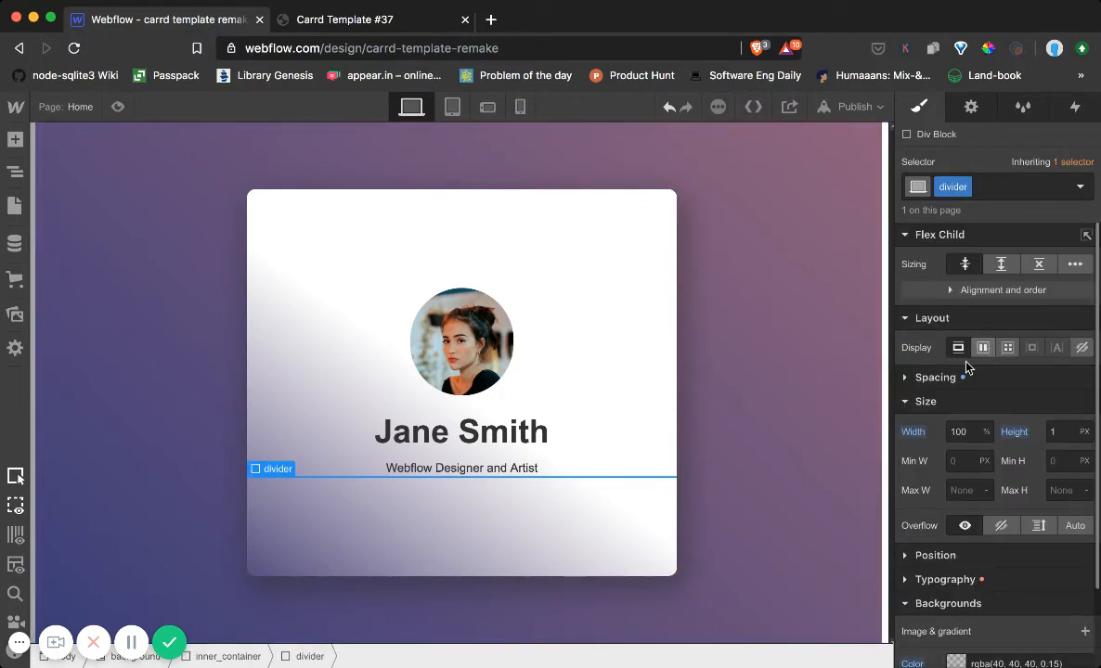
left_click(907, 400)
left_click(907, 375)
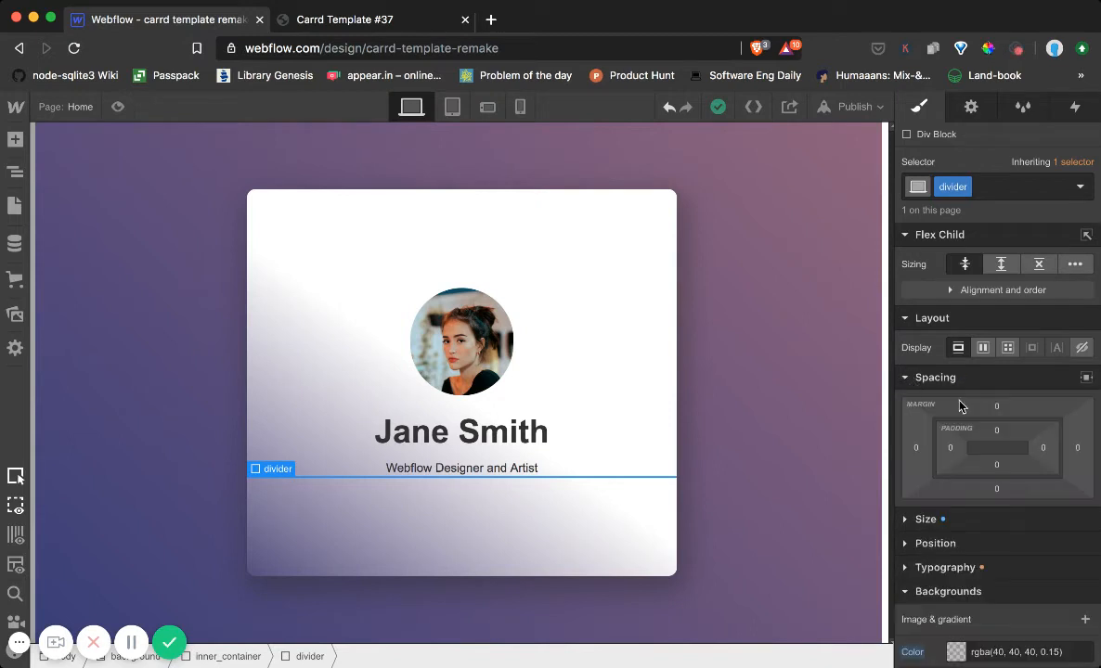
left_click_drag(998, 411, 996, 318)
left_click(768, 362)
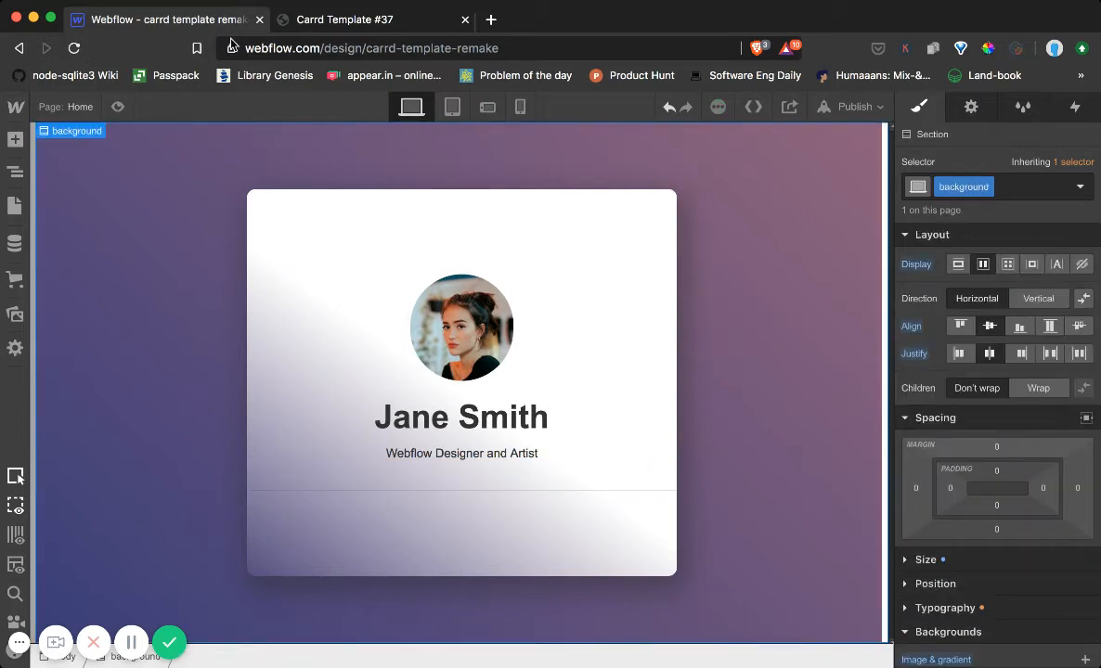
Set the left and right padding of inner_container to 54 px, comparing the divider's inset with the Carrd Template #37 page.
left_click(291, 19)
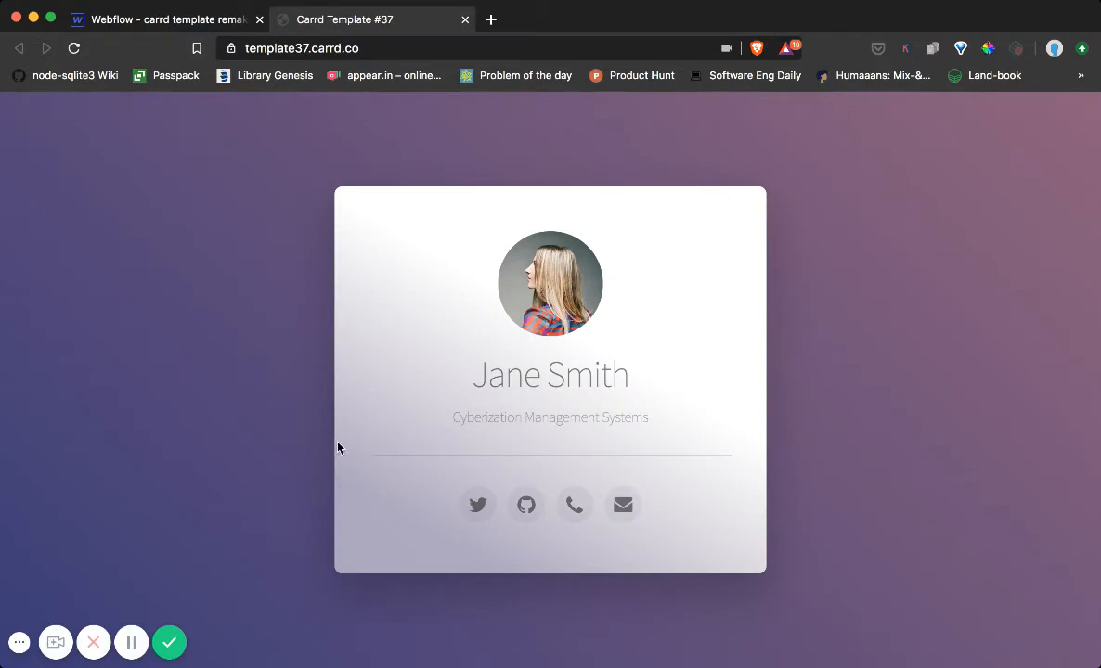
left_click(190, 21)
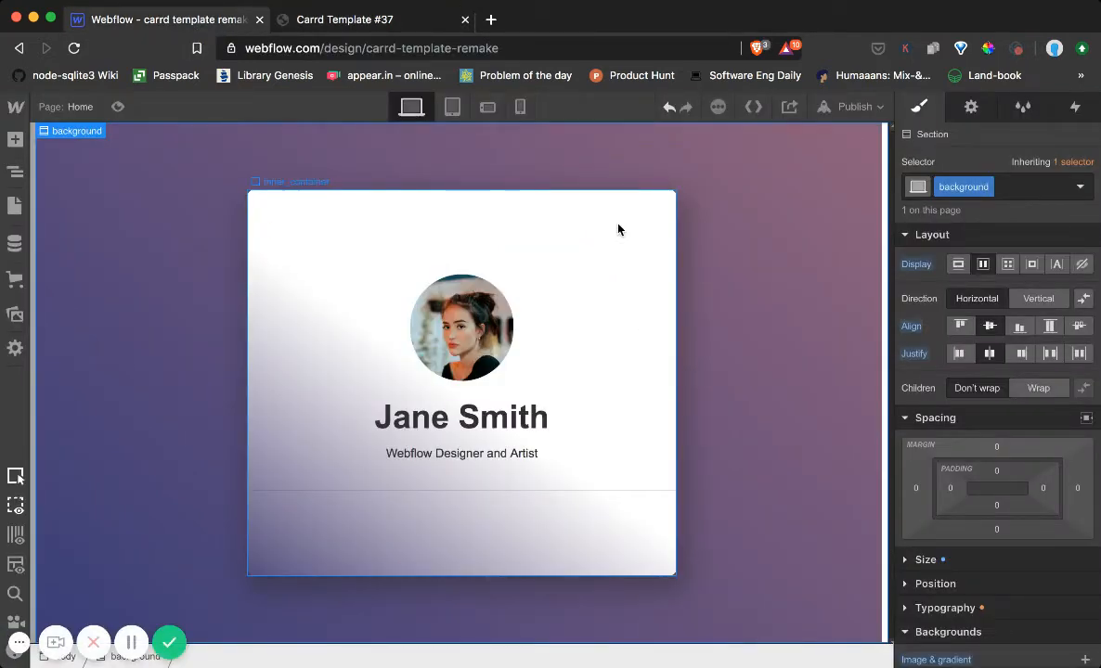
left_click(15, 170)
left_click(115, 219)
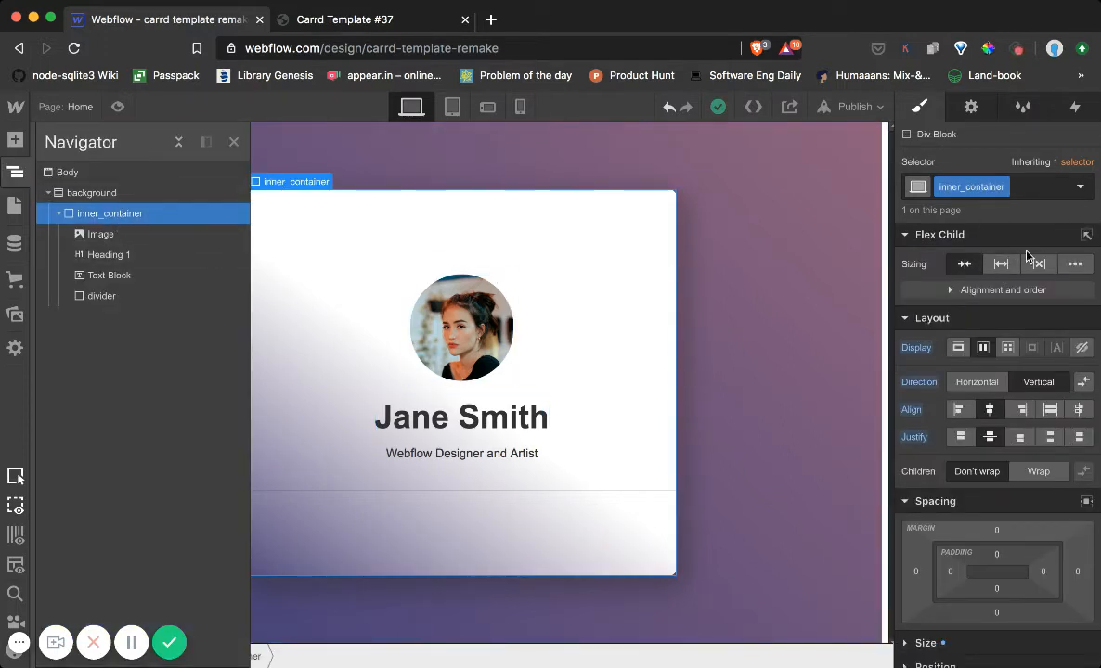
left_click(907, 318)
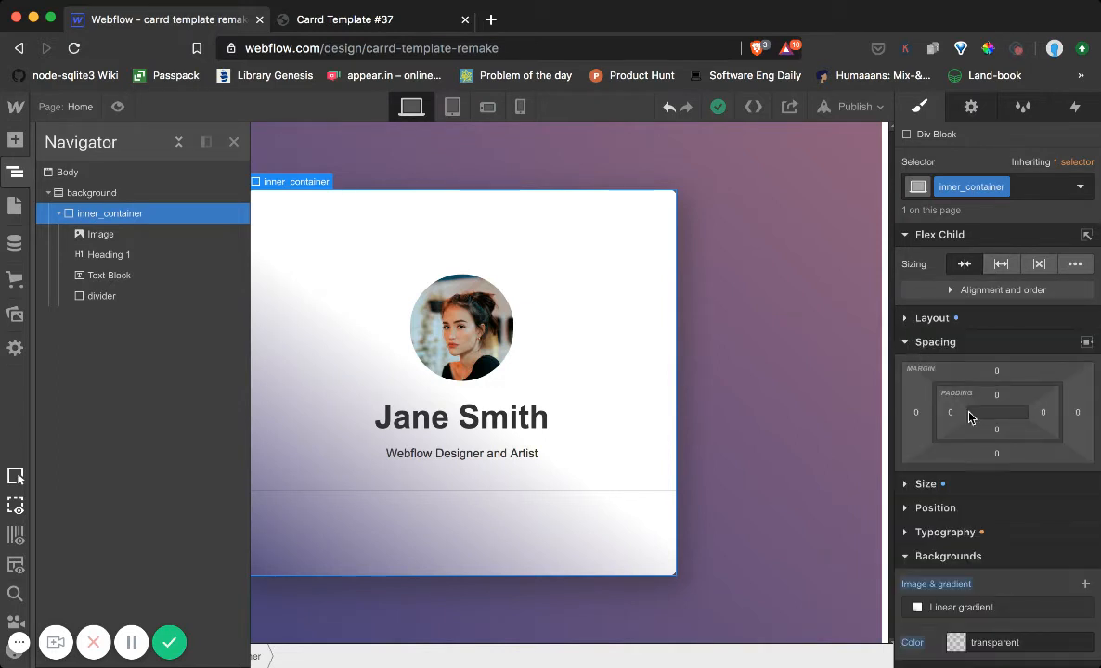
left_click_drag(949, 415, 954, 408)
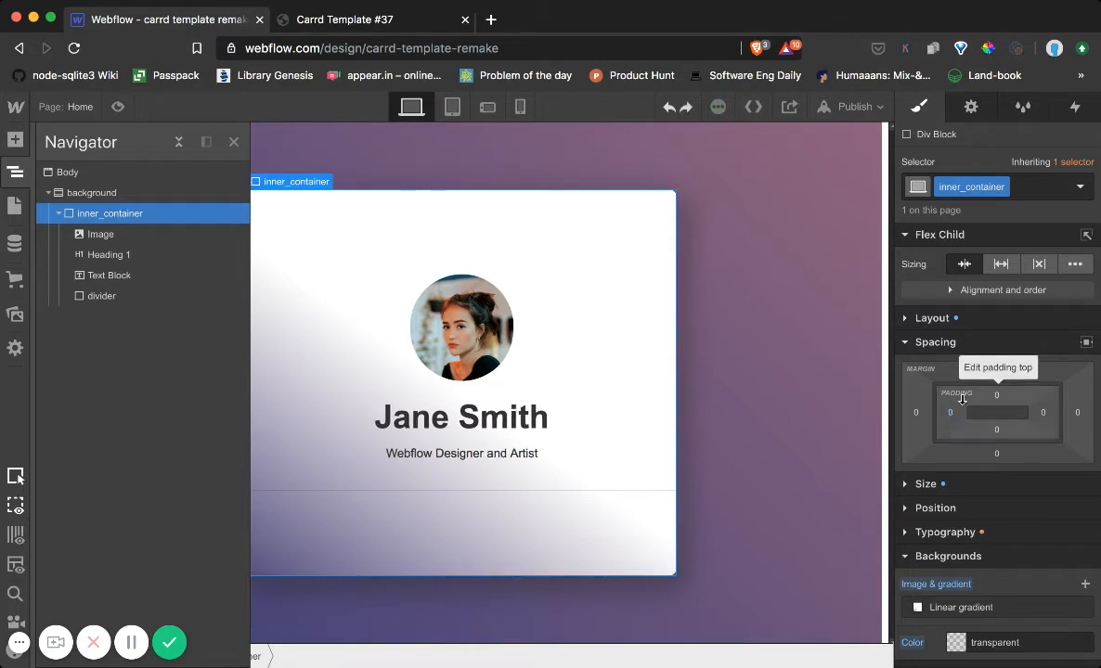
left_click_drag(951, 412, 985, 411)
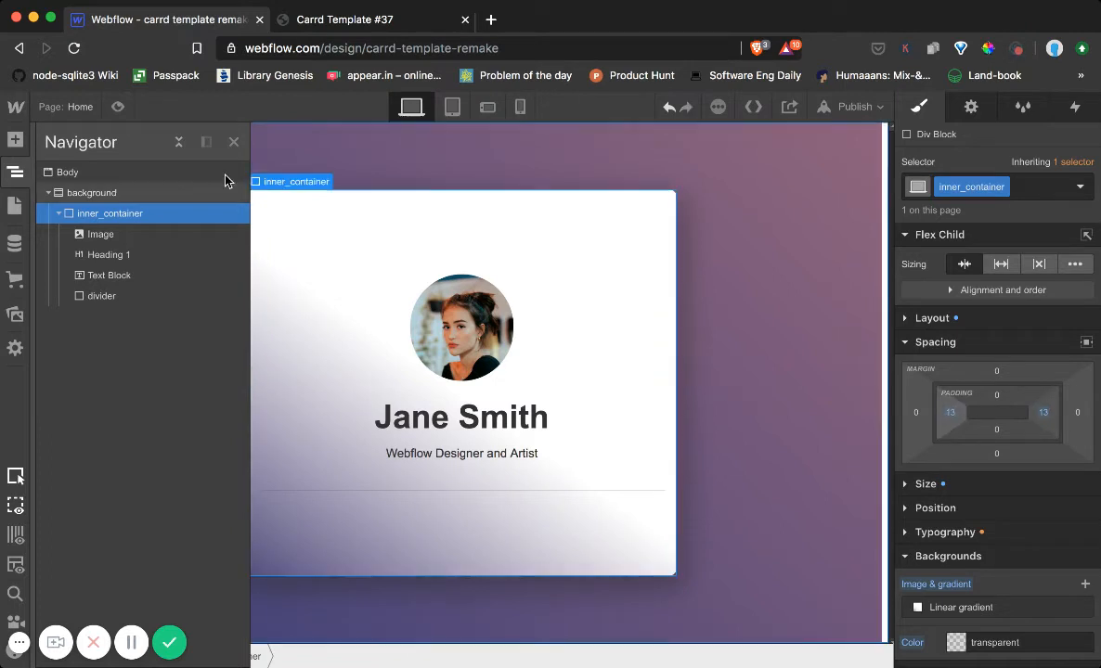
left_click(233, 142)
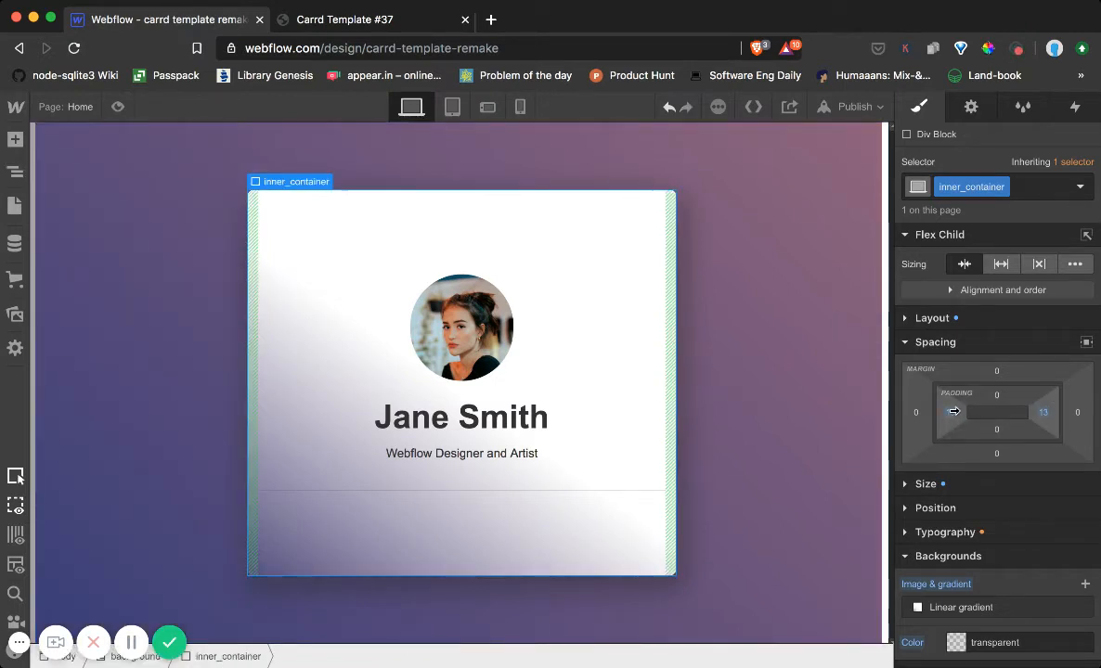
left_click_drag(970, 412, 1054, 413)
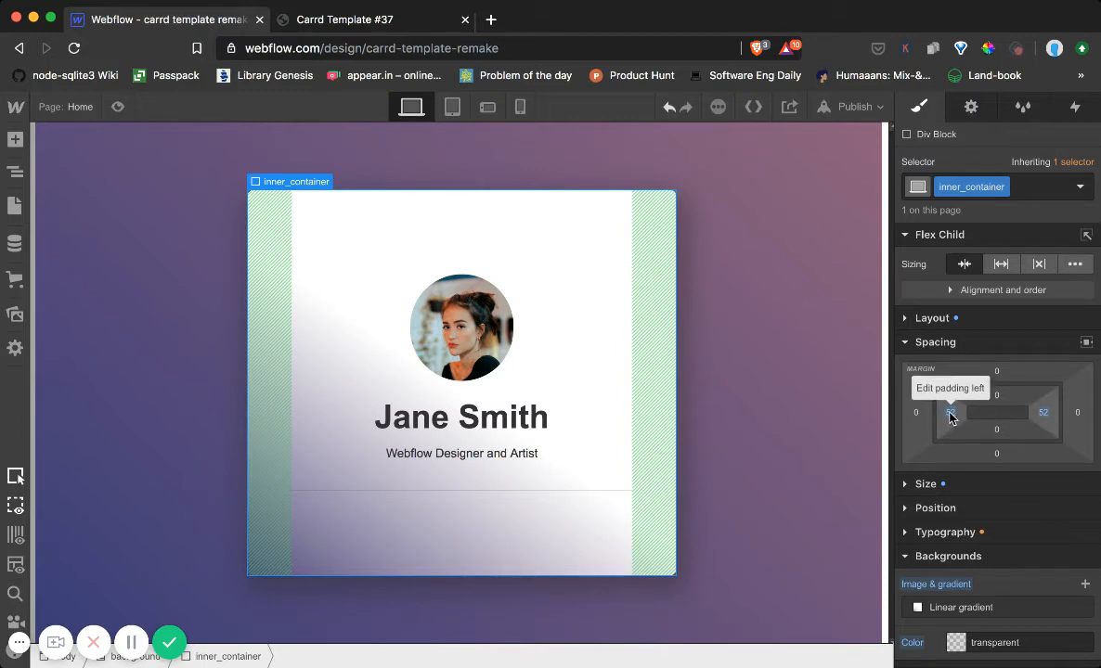
mouse_move(955, 418)
left_mouse_down()
mouse_move(855, 418)
mouse_move(1032, 408)
mouse_move(957, 411)
left_mouse_up()
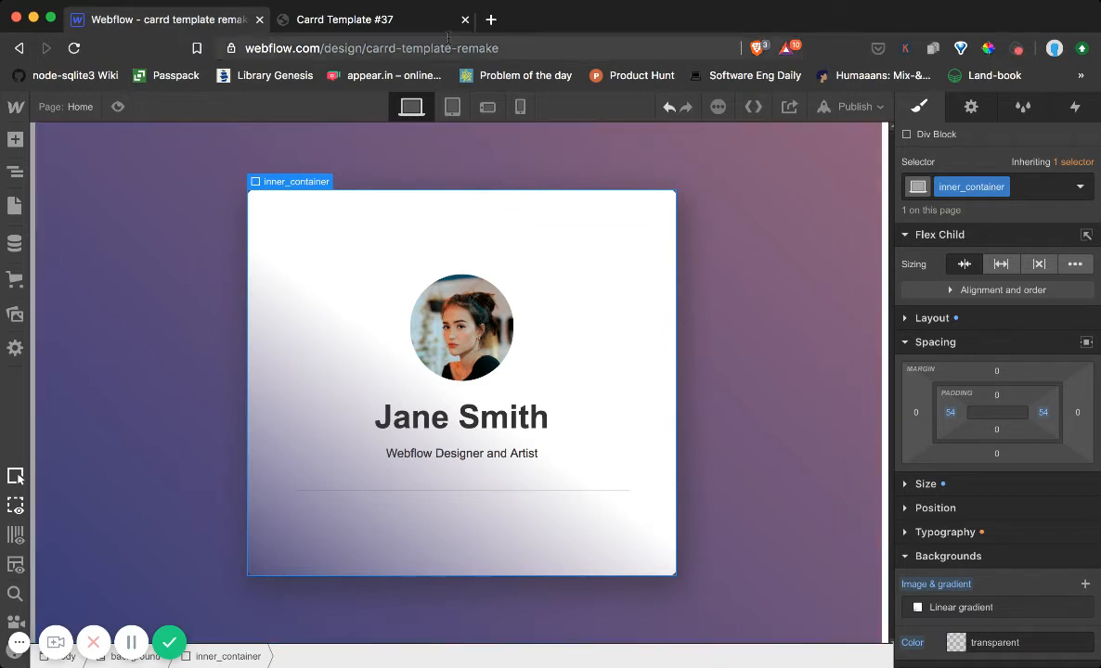
left_click(422, 22)
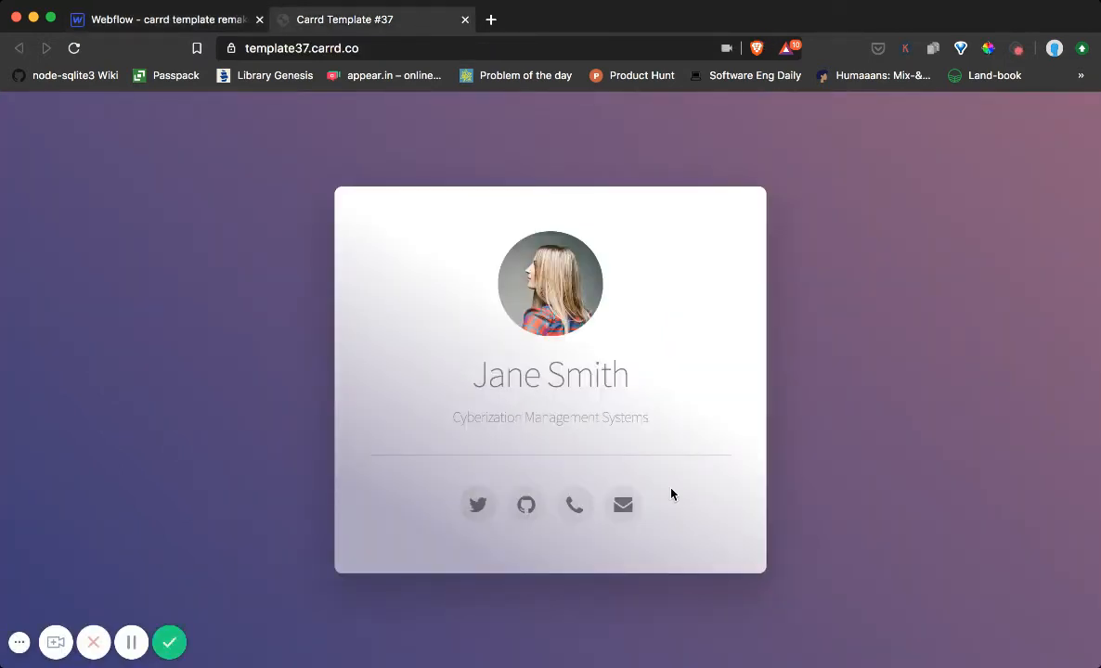
left_click(206, 20)
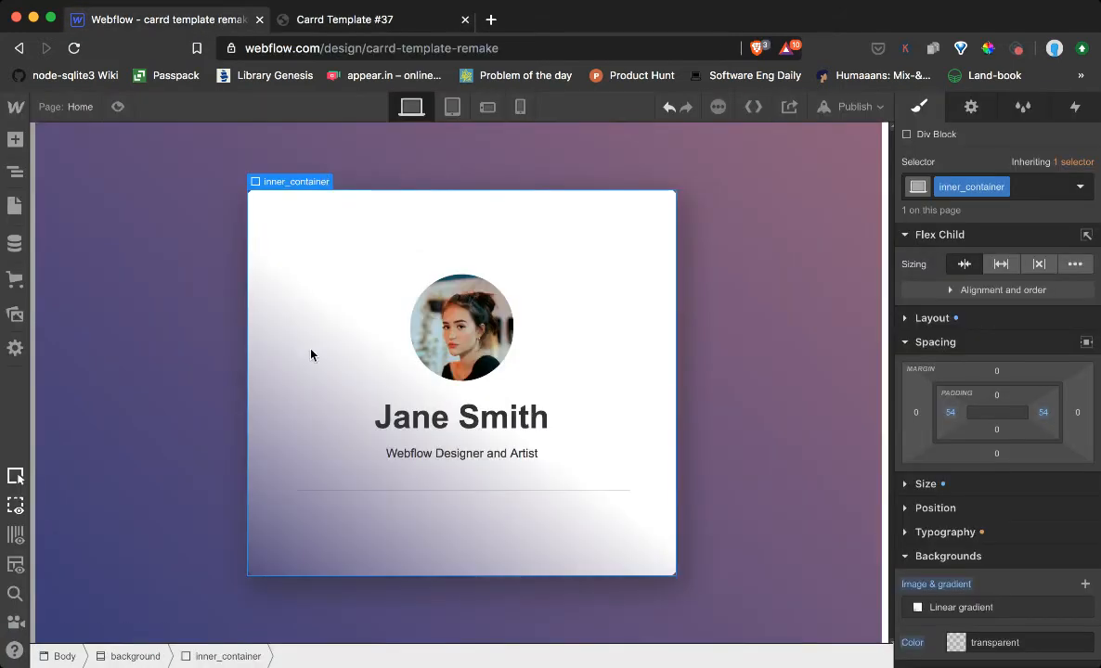
Add a div block below the divider inside inner_container and give it the class icons_container.
left_click(16, 143)
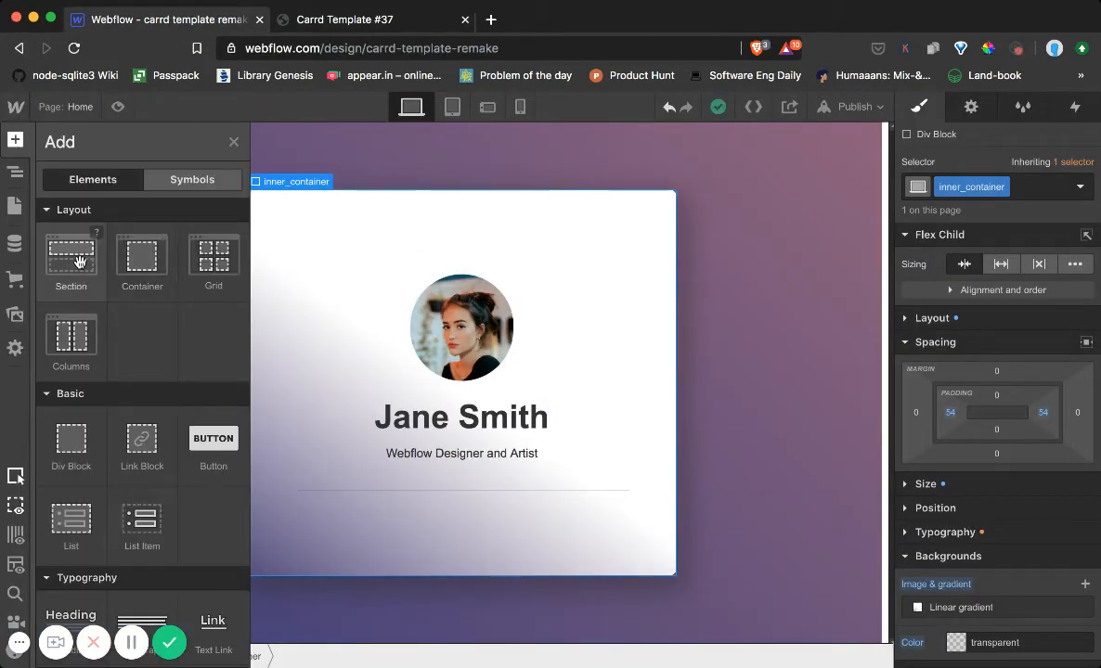
left_click_drag(81, 435, 424, 514)
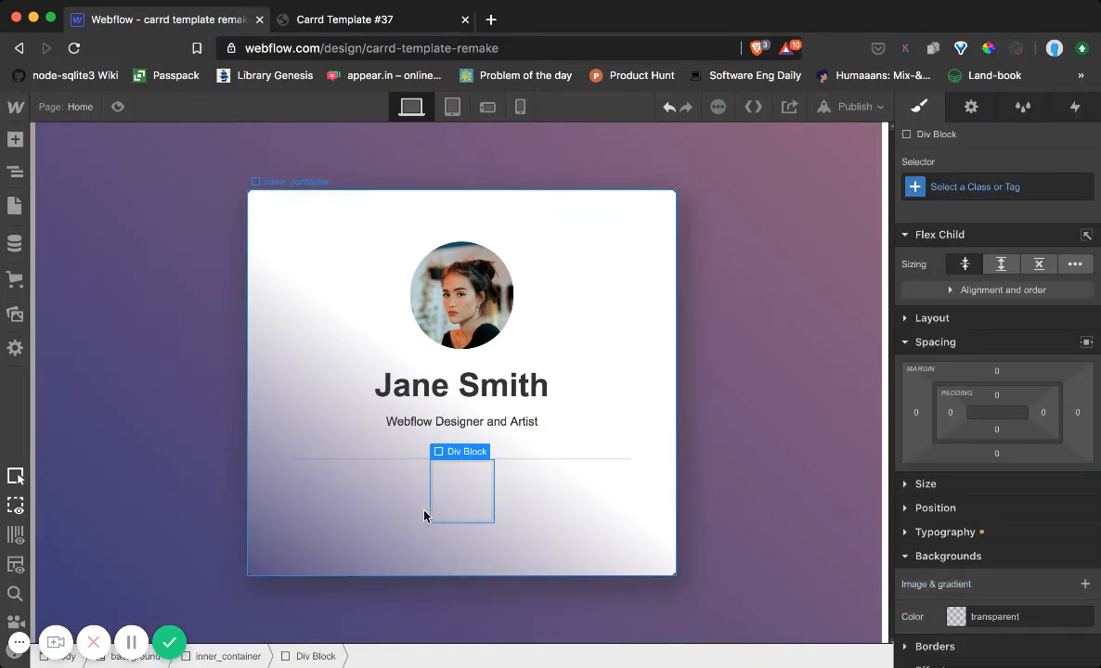
left_click(961, 188)
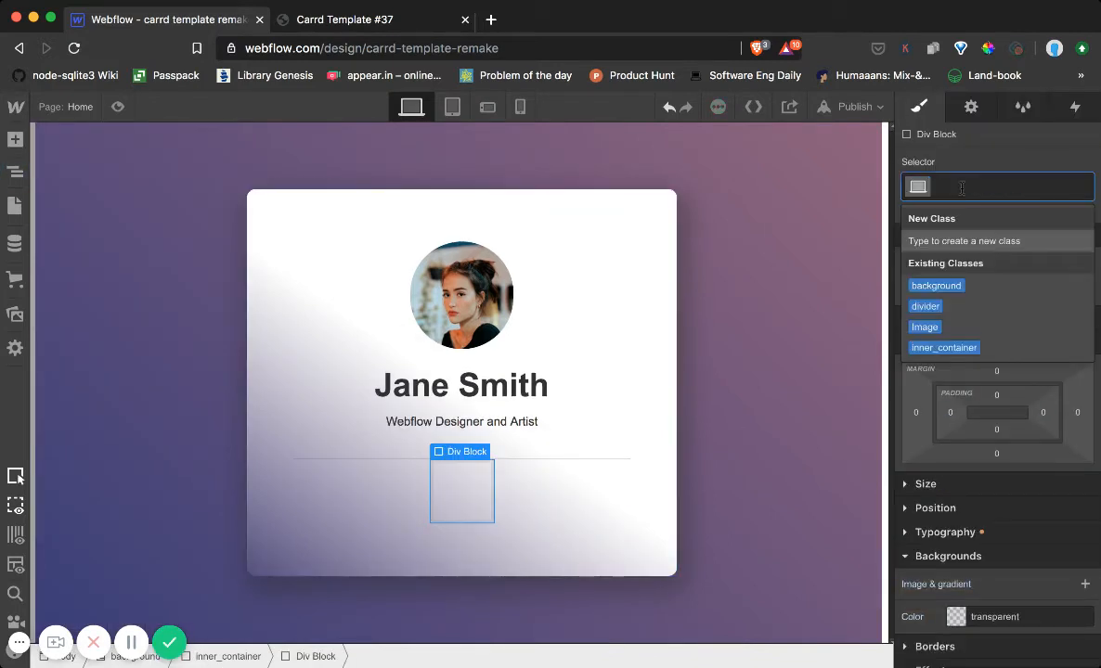
type("ifons")
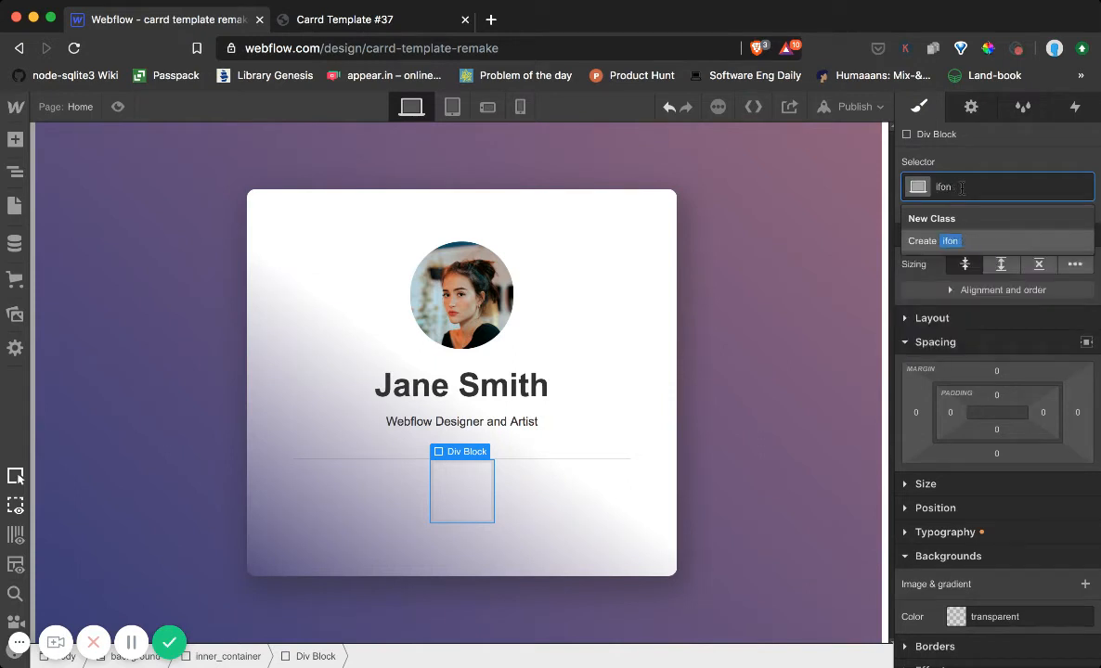
key("BackSpace")
type("cons_container")
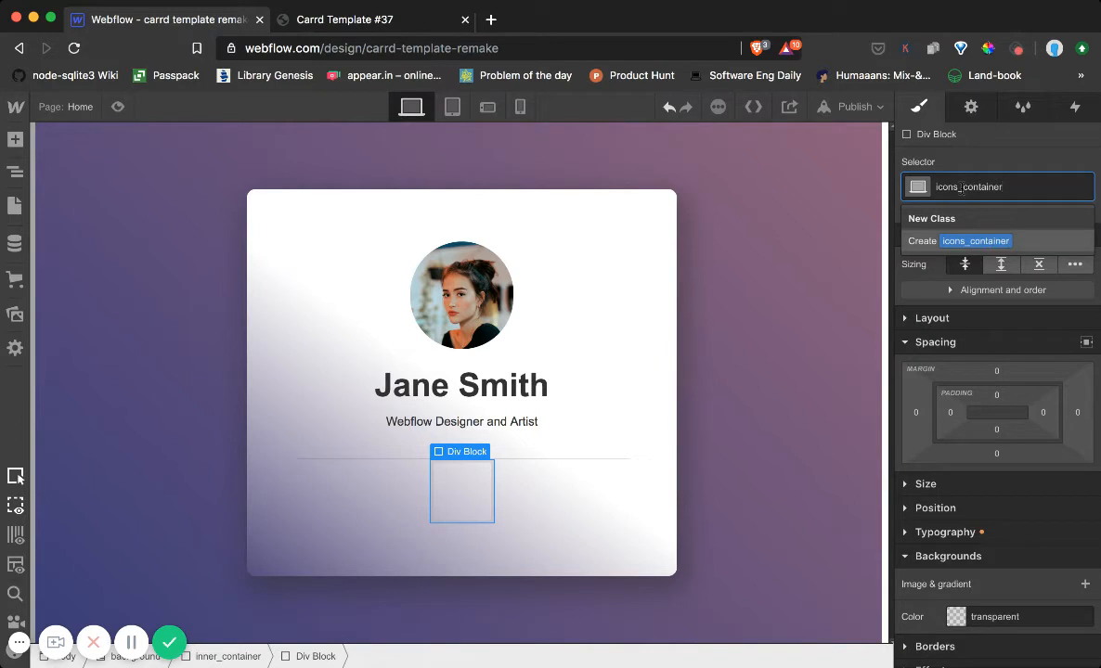
key("Return")
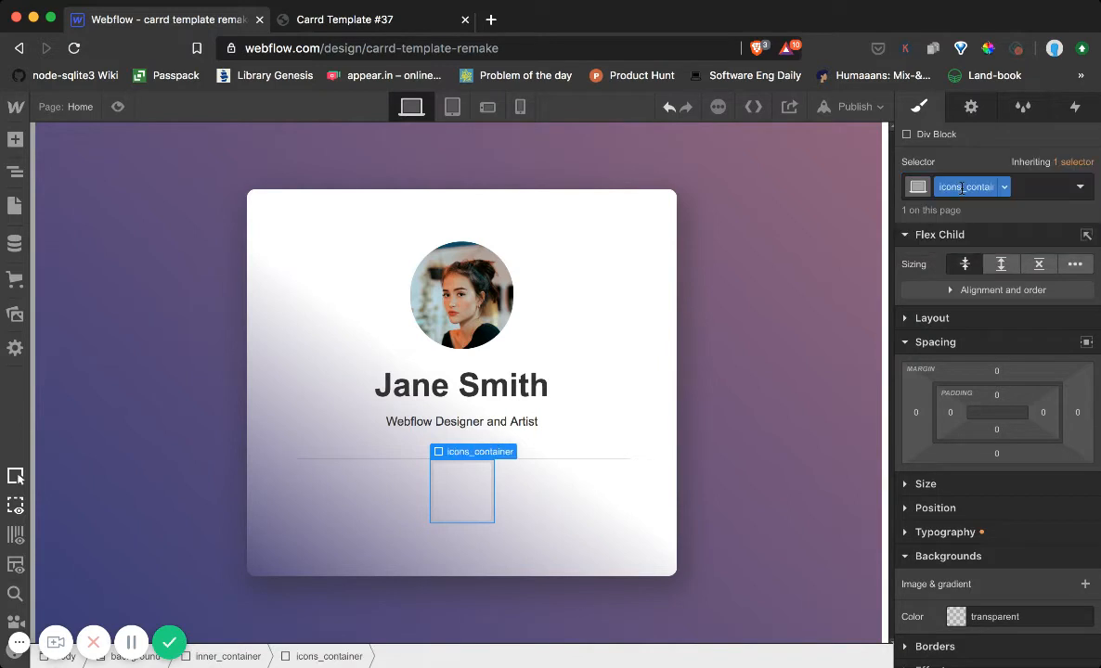
Add a link block inside icons_container.
left_click(14, 141)
scroll(118, 361, "down", 5)
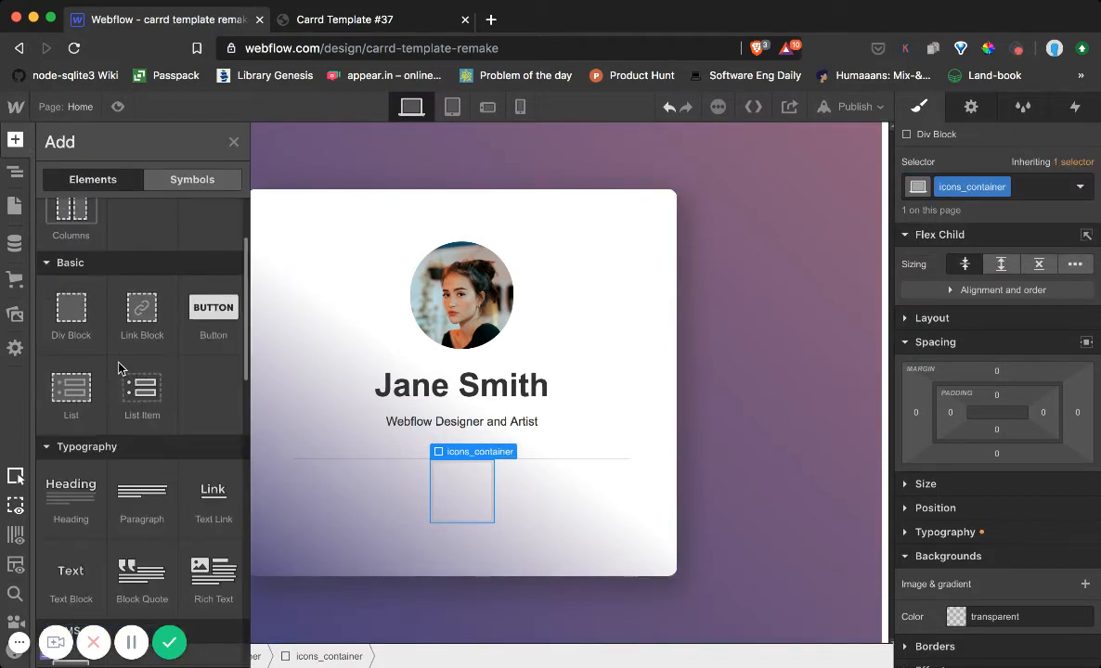
scroll(113, 358, "down", 4)
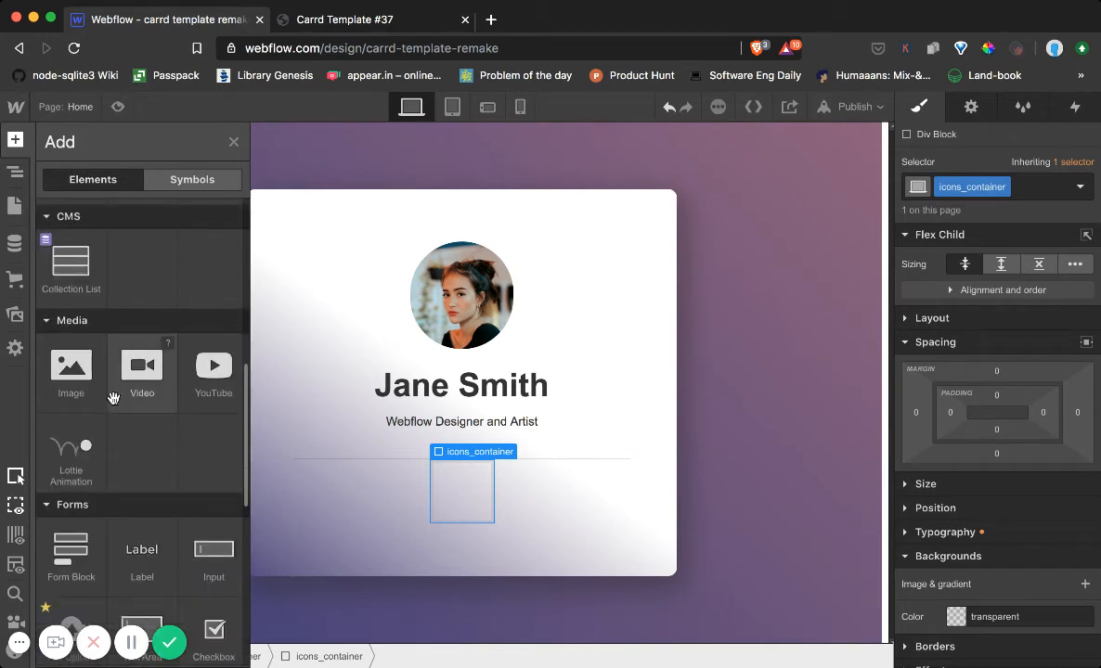
scroll(112, 399, "down", 2)
scroll(121, 381, "up", 6)
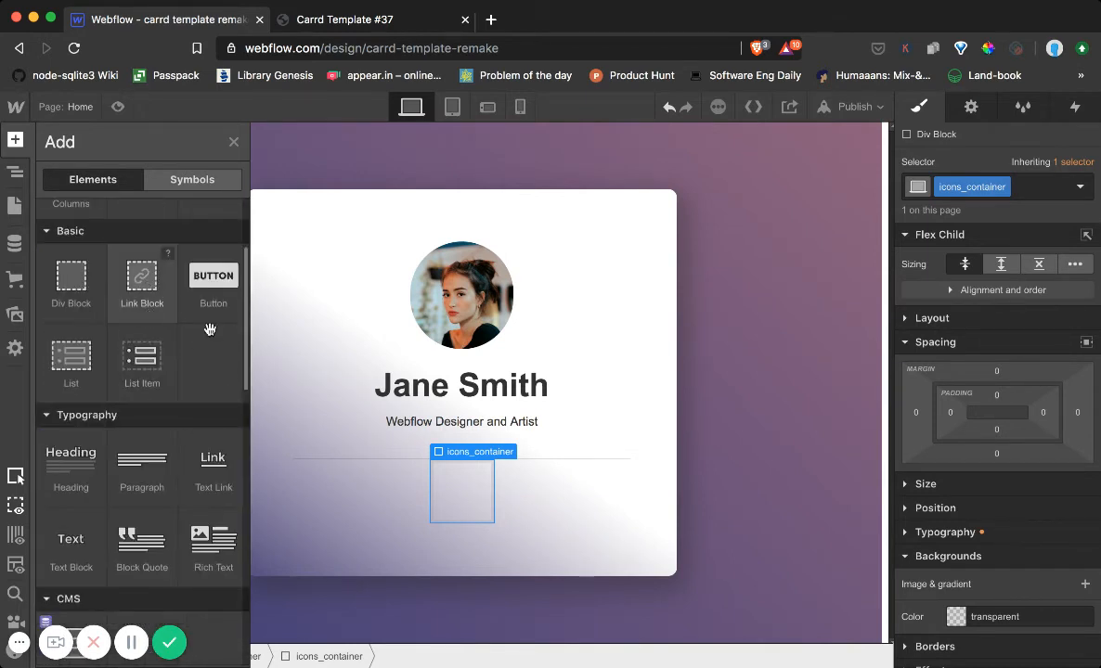
left_click_drag(142, 276, 432, 490)
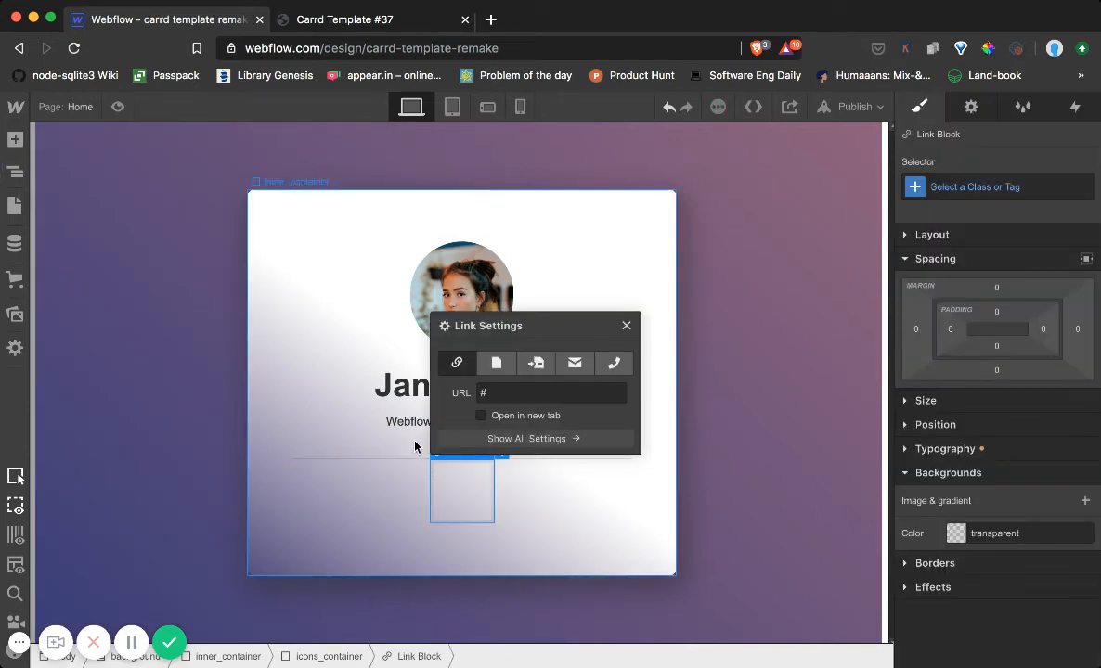
Insert an image element inside the link block and upload the Twitter icon file as its source.
left_click(13, 141)
scroll(102, 399, "down", 5)
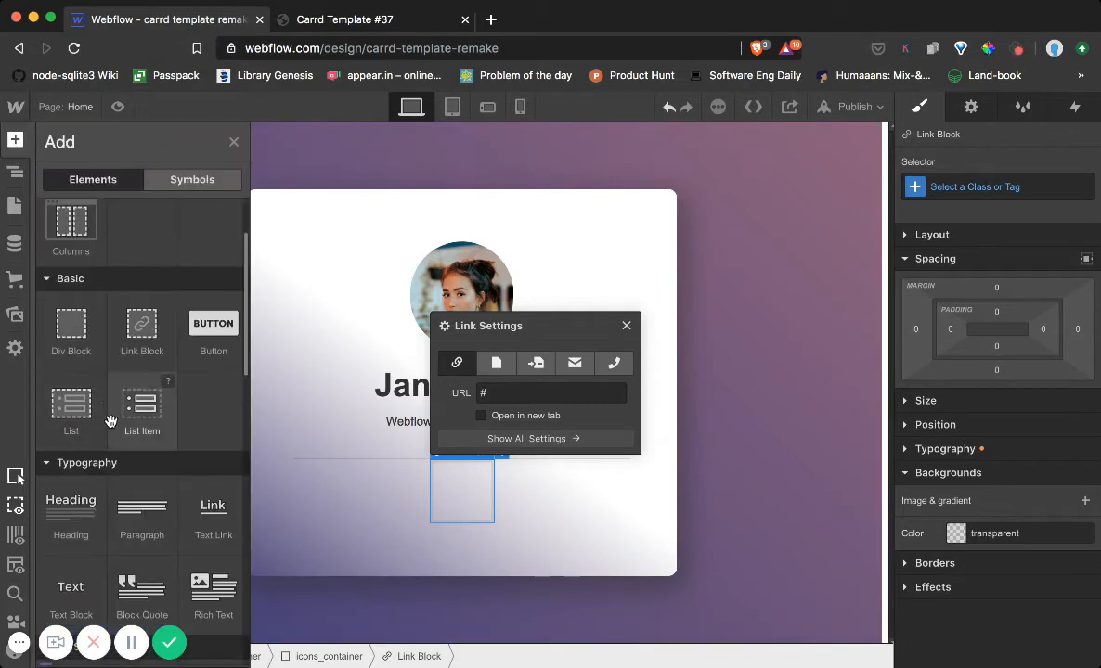
scroll(107, 432, "down", 4)
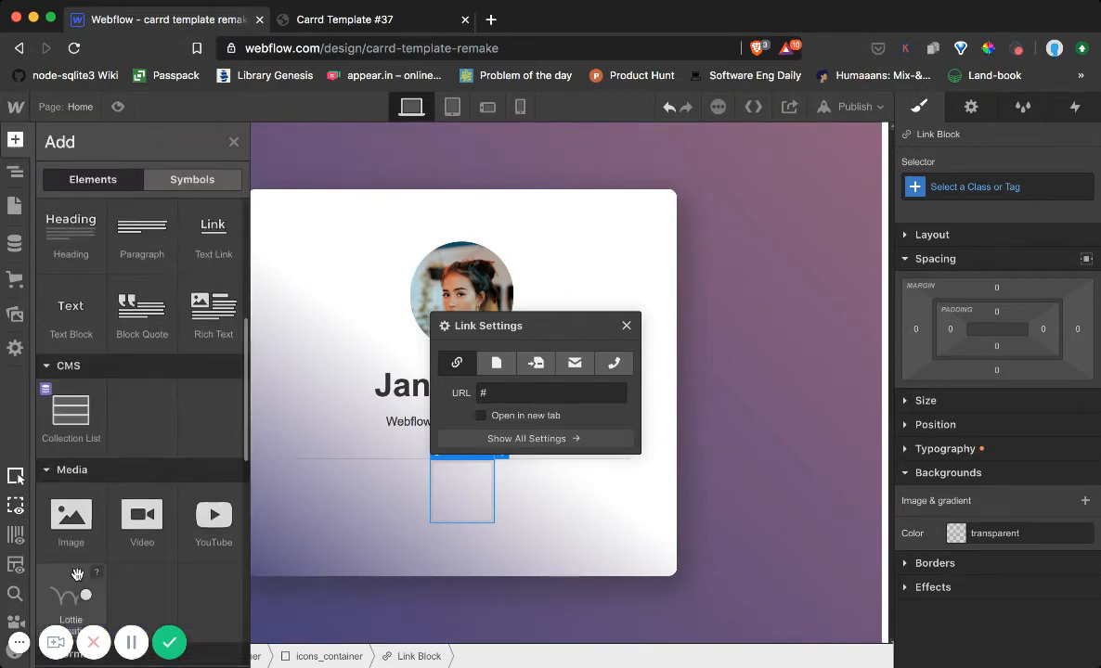
left_click_drag(78, 521, 444, 492)
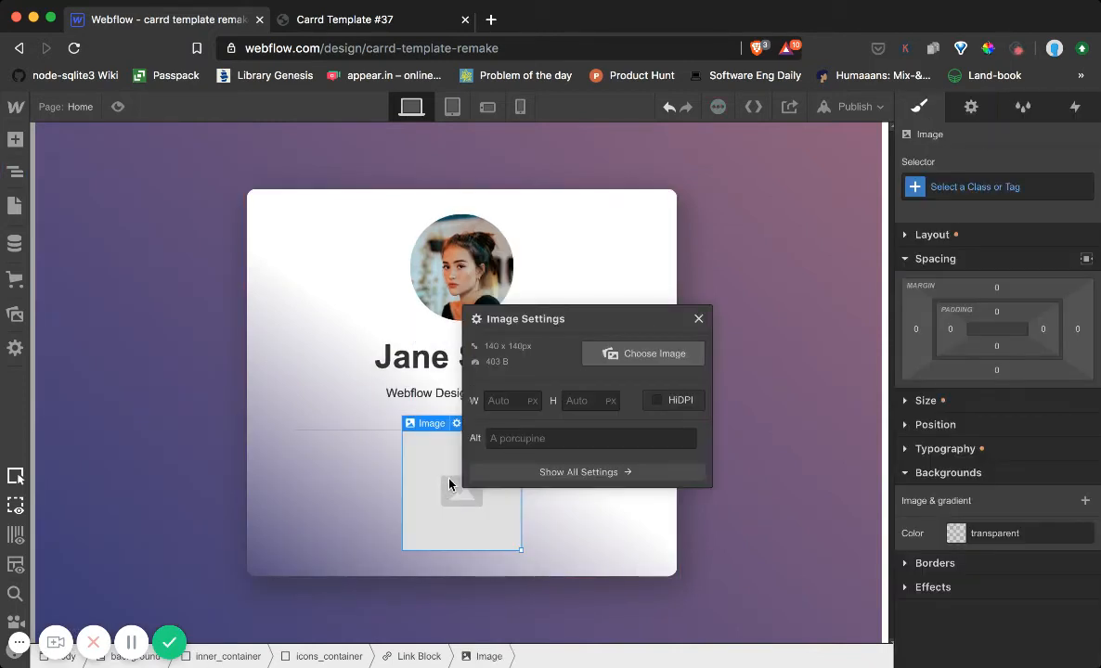
left_click(662, 365)
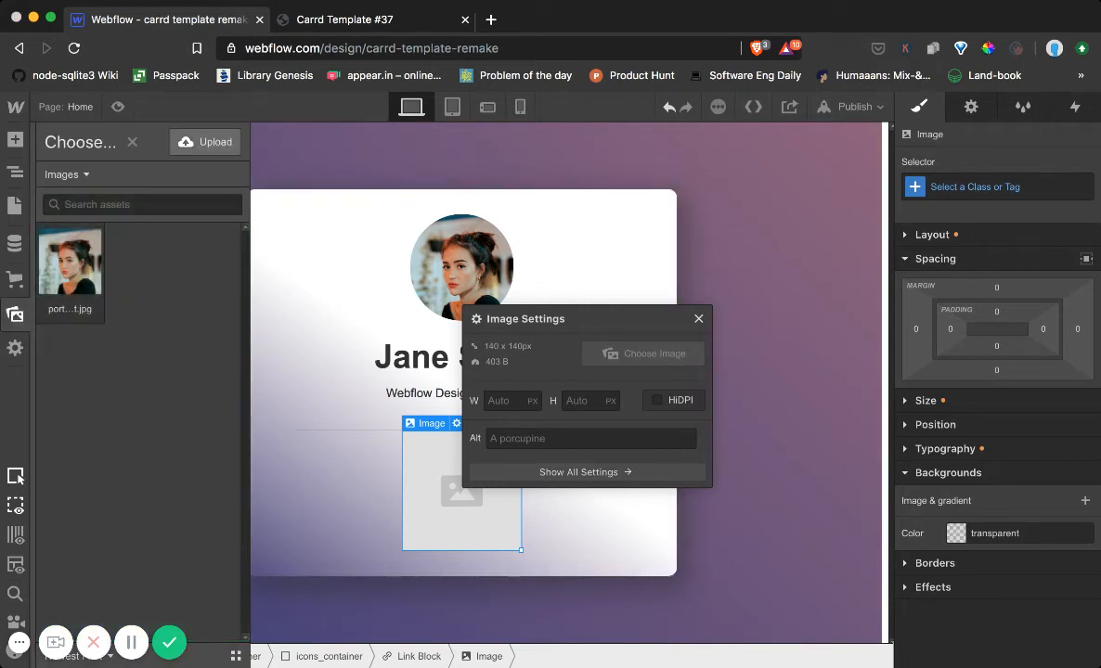
left_click(205, 142)
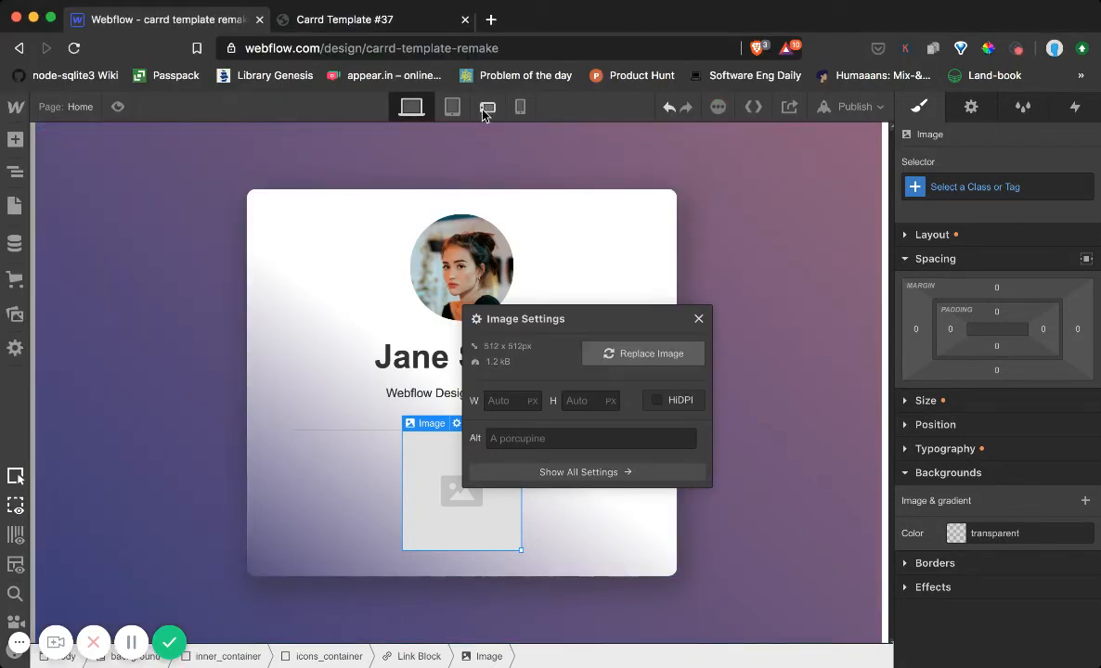
Open flaticon.com in a new browser tab and search its icons for "facebook".
left_click(491, 20)
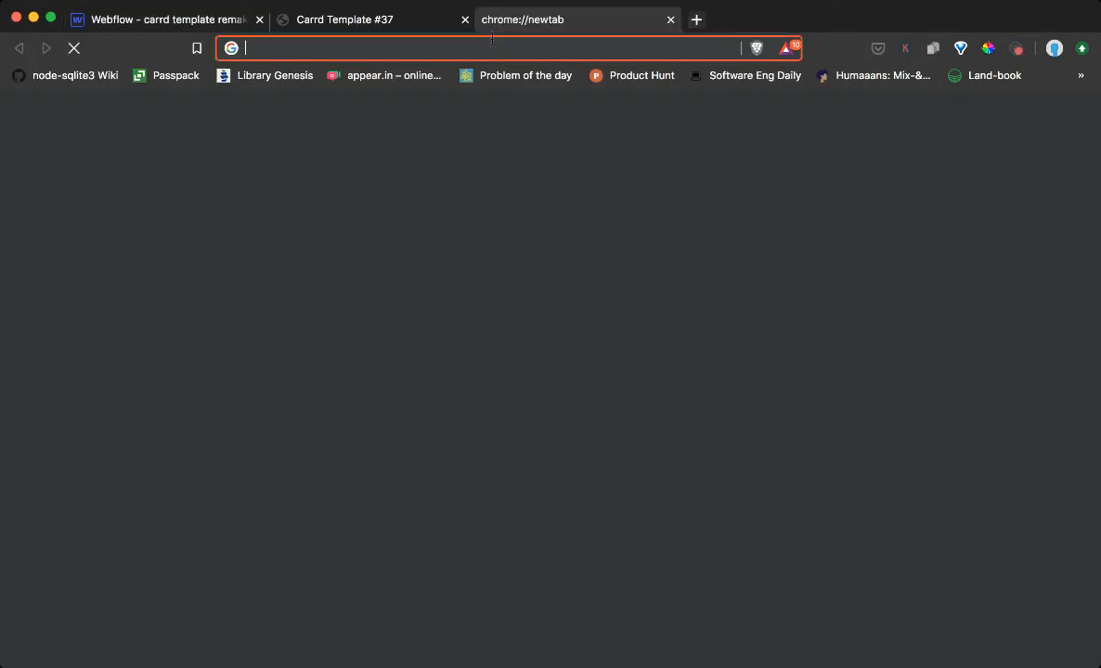
type("f")
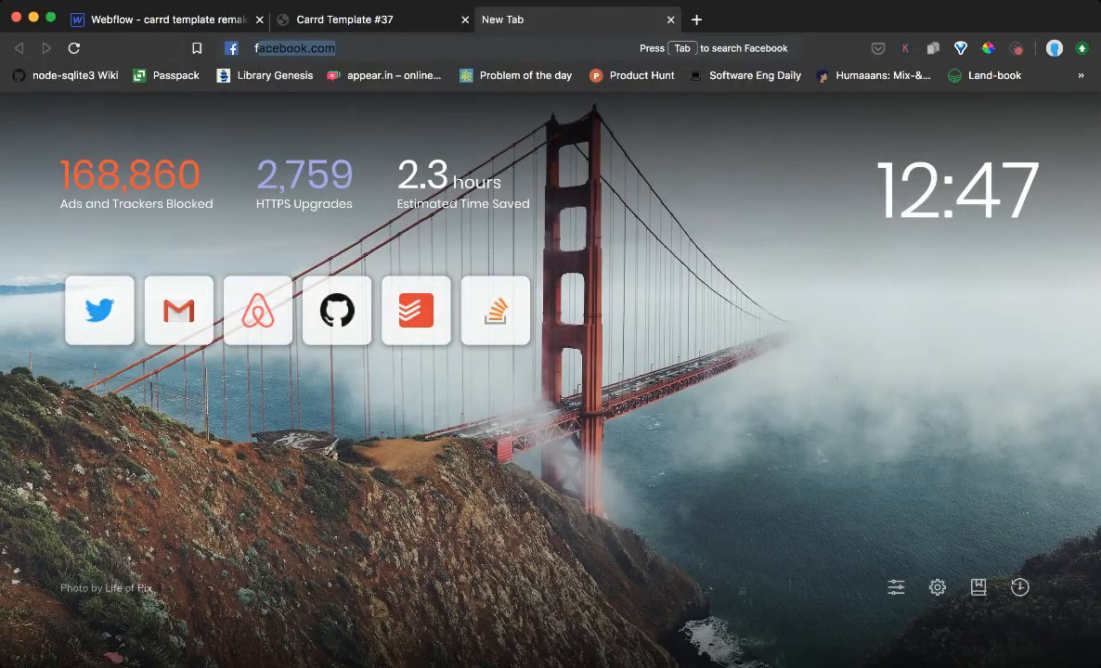
type("la")
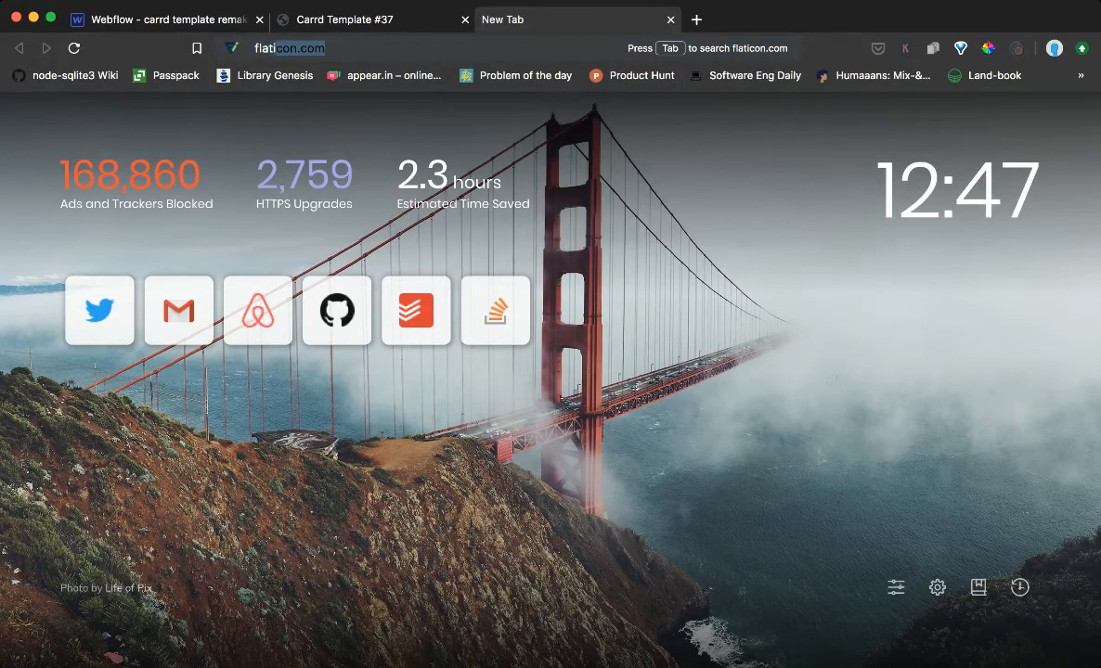
type("ti")
key("Return")
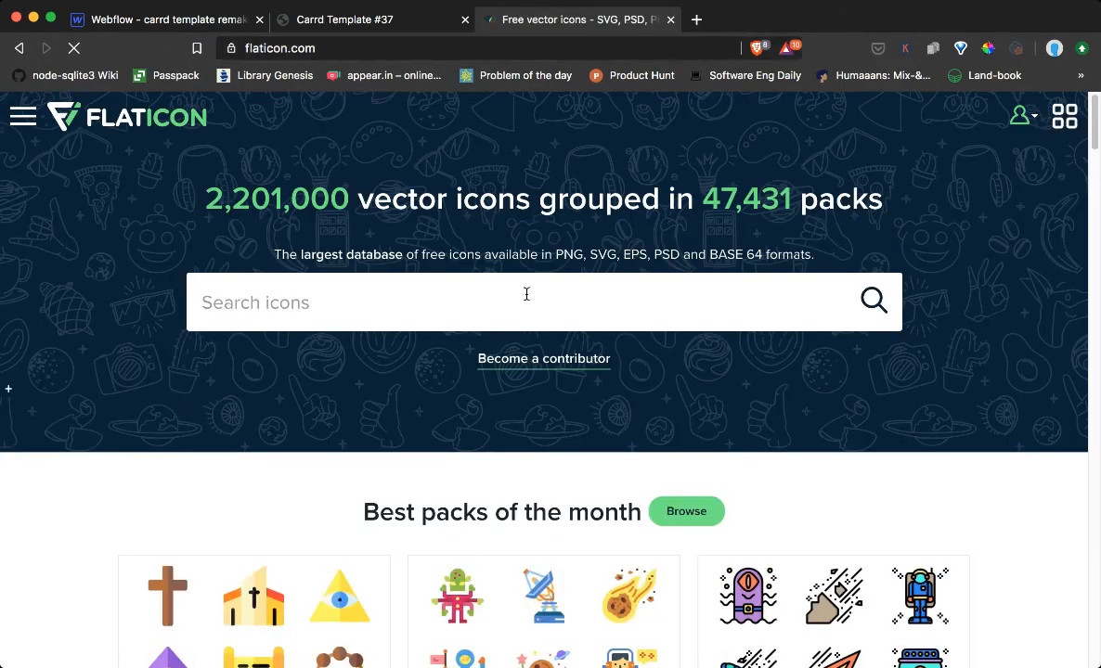
left_click(527, 297)
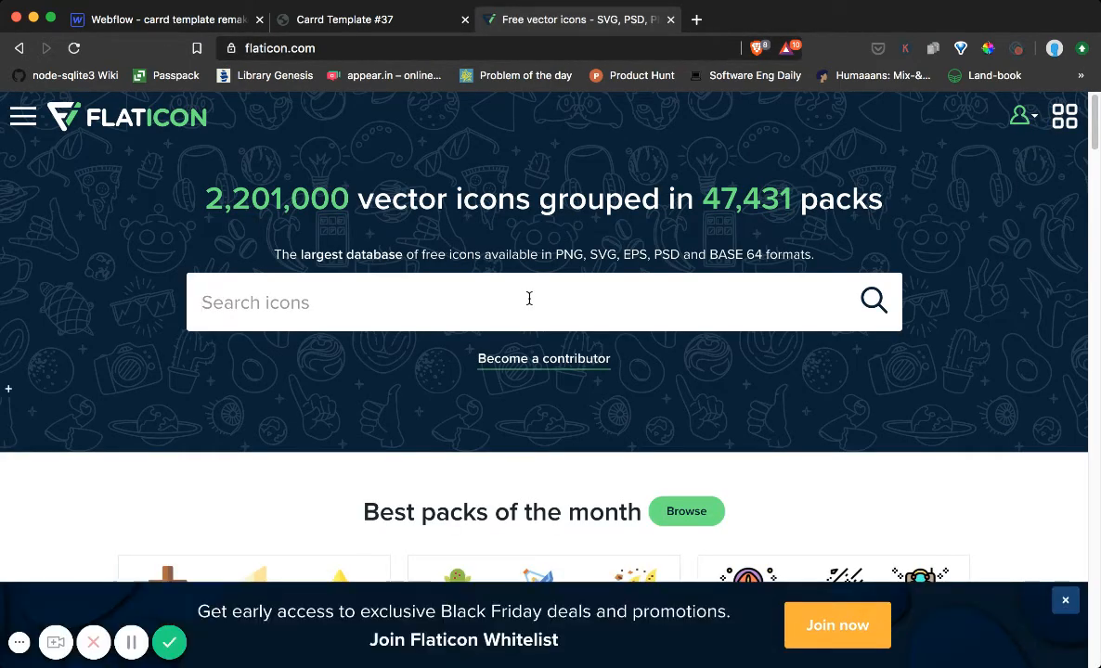
type("facebook")
key("Return")
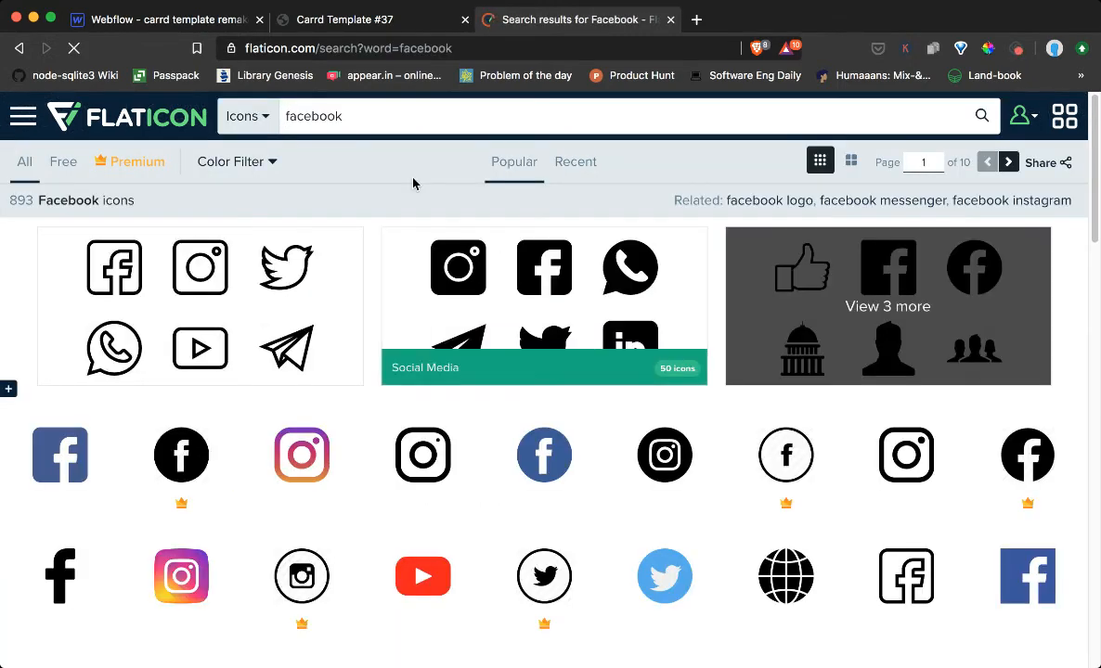
Search Flaticon for "twitter" and open the details of the solid black Twitter bird icon.
double_click(383, 120)
type("tw")
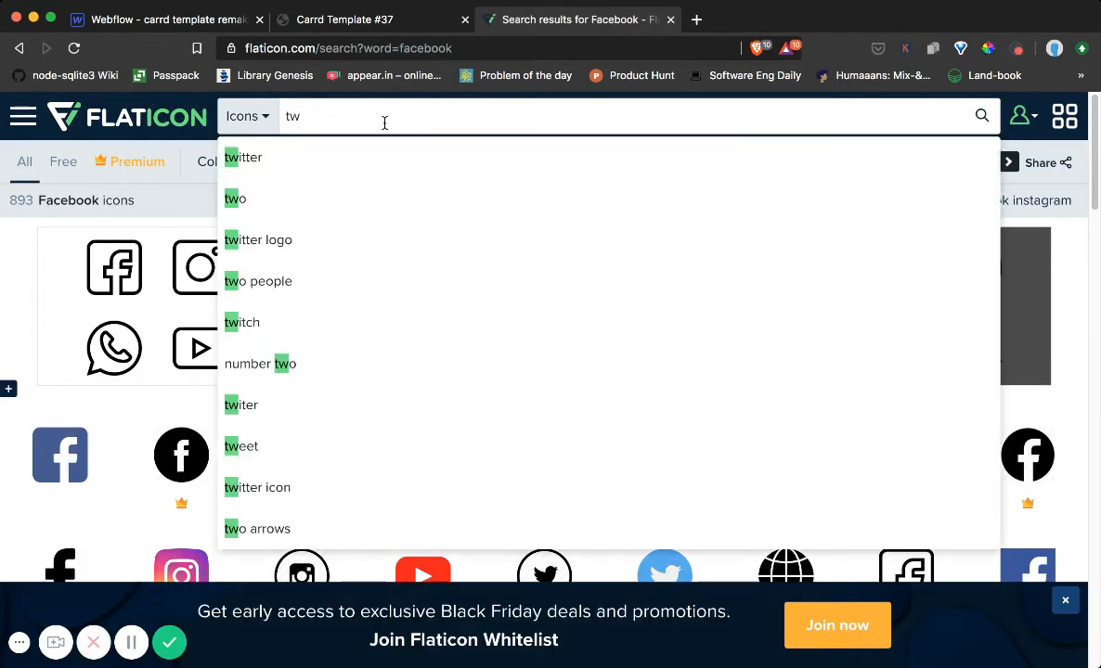
type("itter")
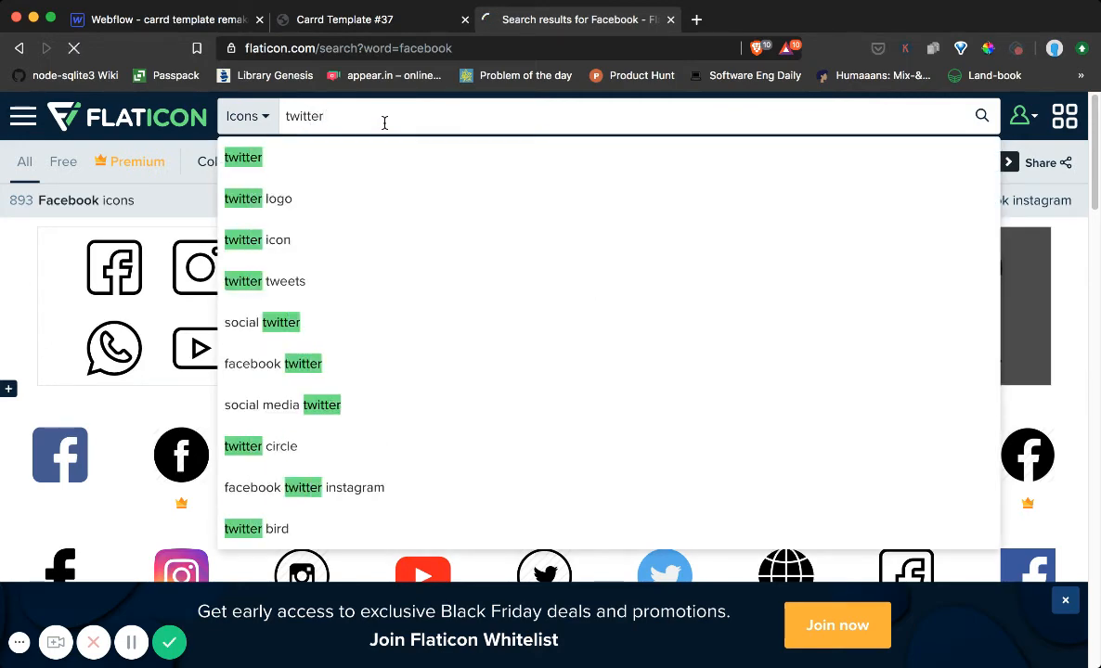
key("Return")
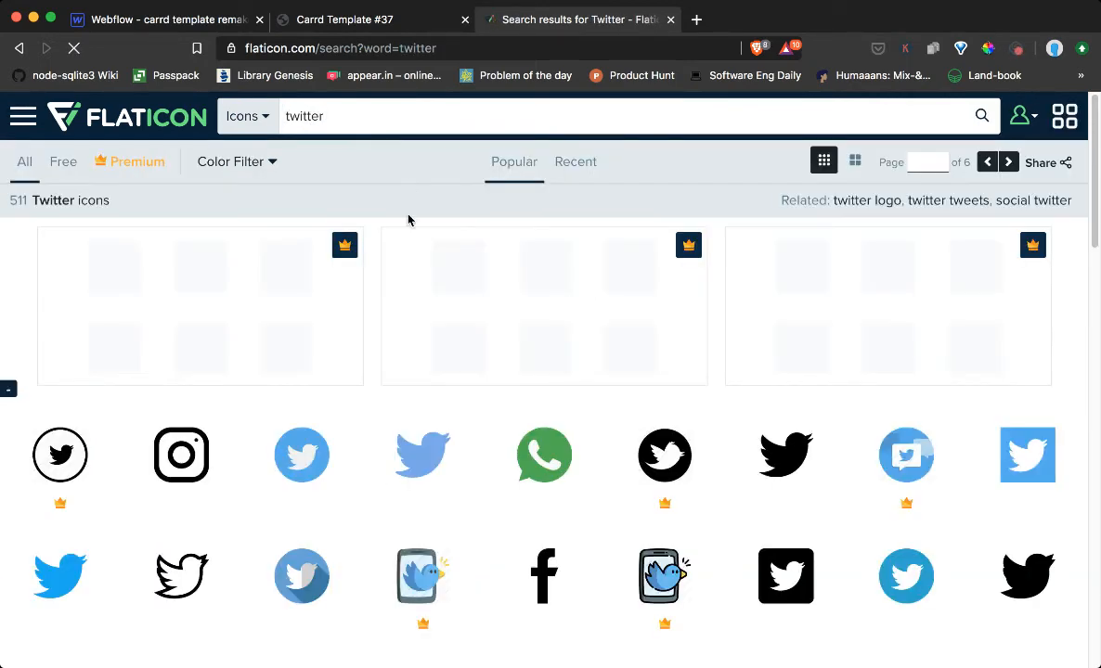
scroll(424, 238, "down", 3)
left_click(795, 347)
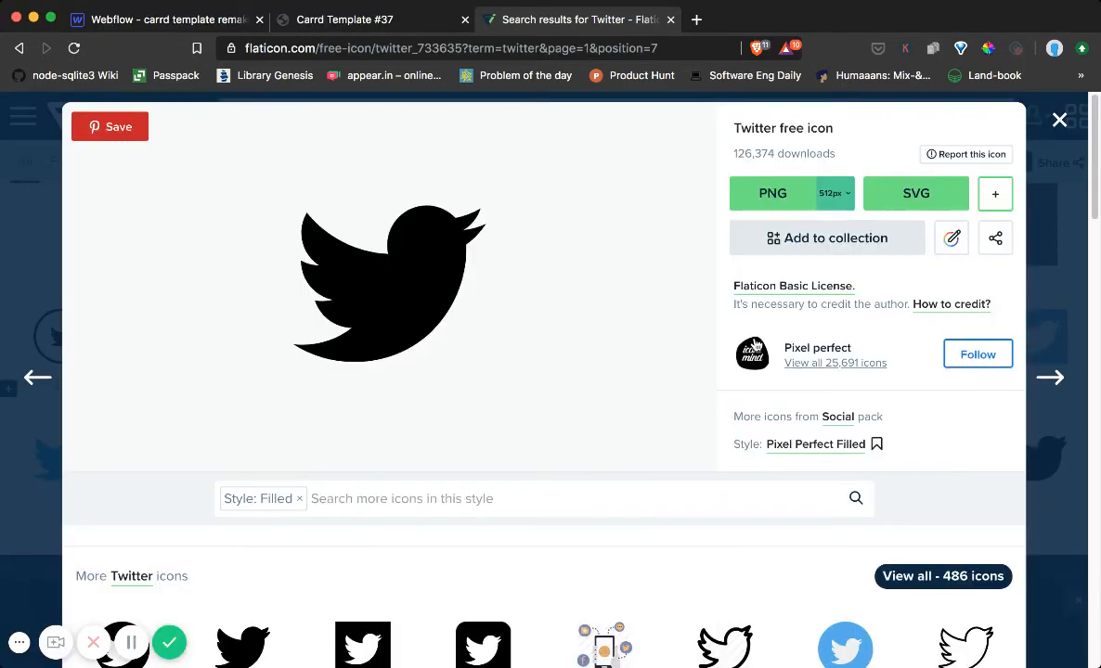
Try to open the Twitter icon in Flaticon's icon editor, and close the editor.
left_click(954, 241)
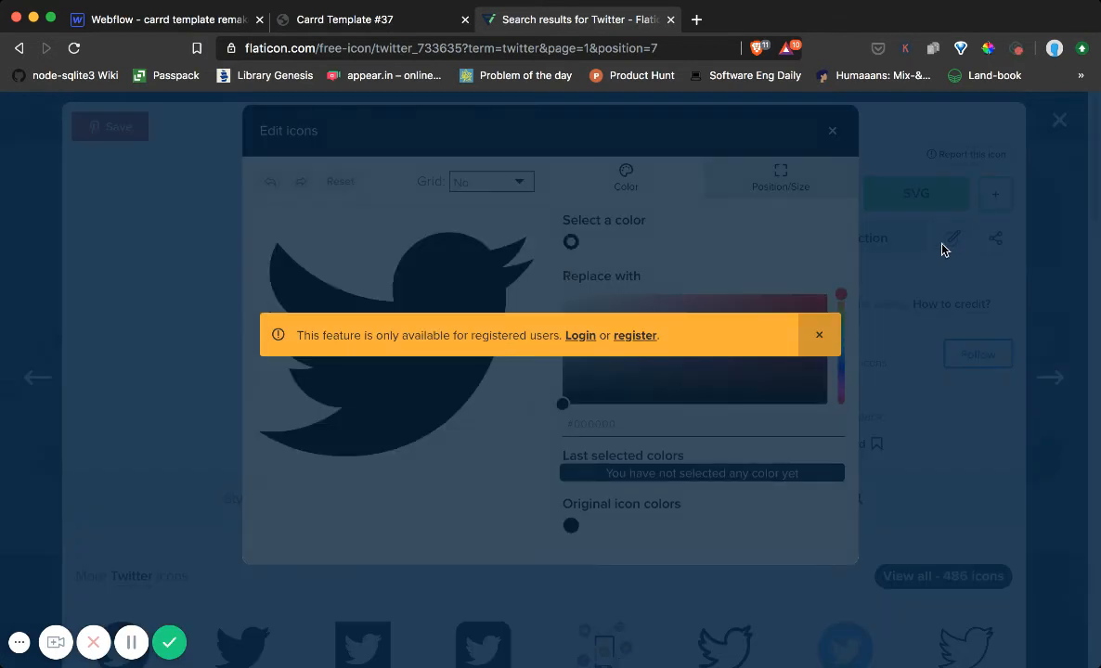
left_click_drag(433, 335, 560, 336)
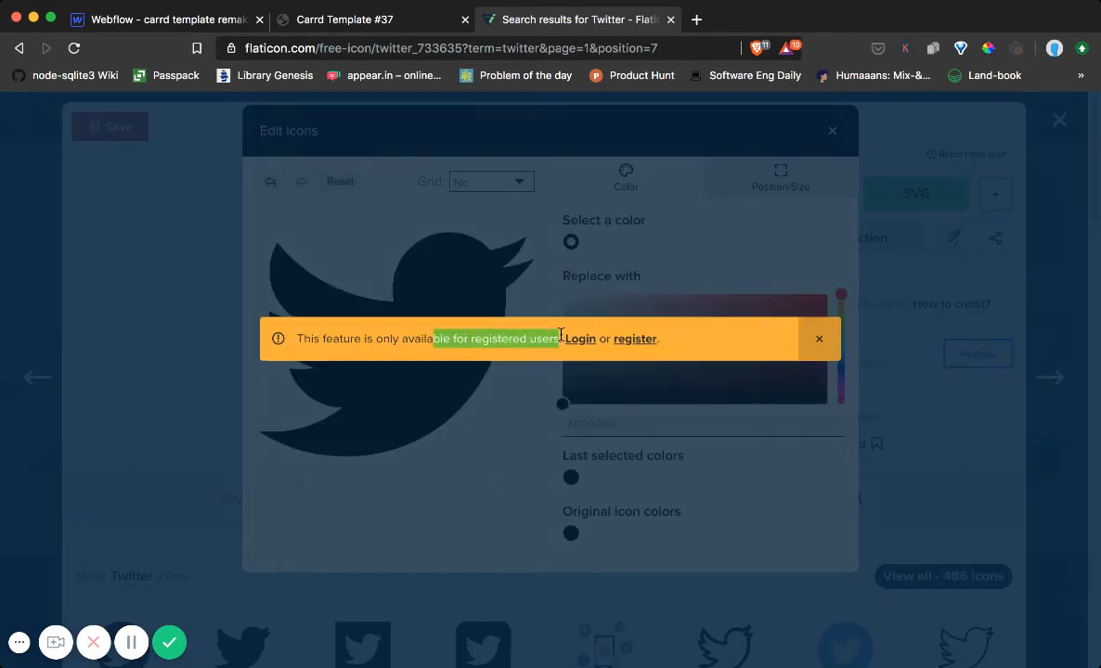
left_click(888, 263)
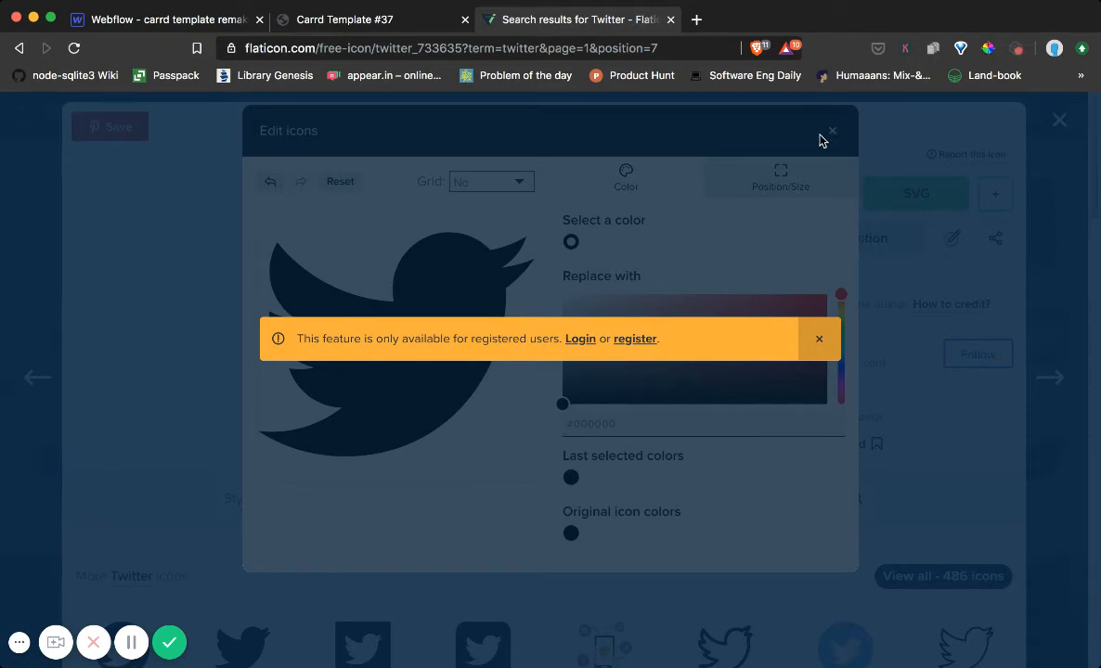
left_click(767, 287)
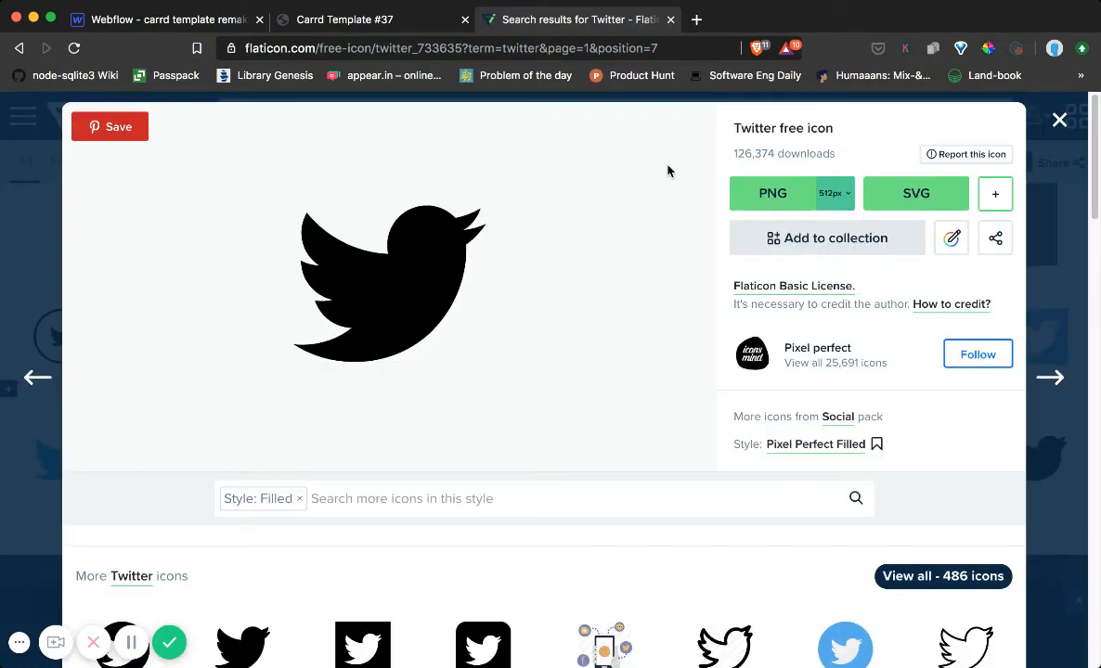
Return to the Webflow page, close the image settings and set the Twitter icon image's width to 20 px.
left_click(160, 34)
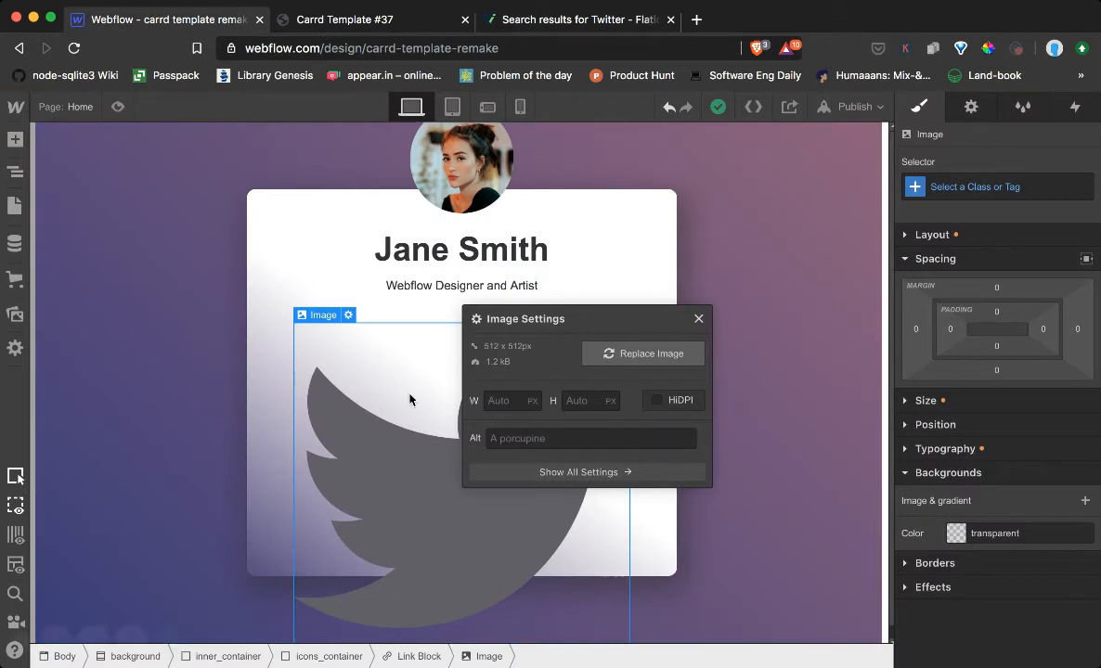
left_click(699, 320)
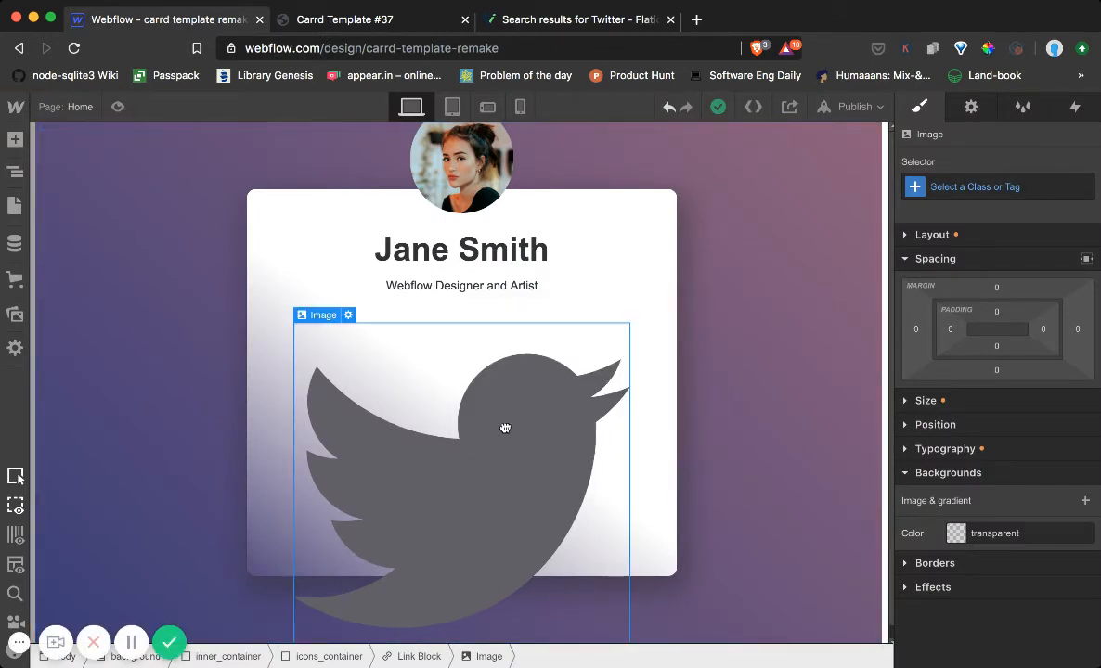
left_click(906, 260)
left_click(905, 283)
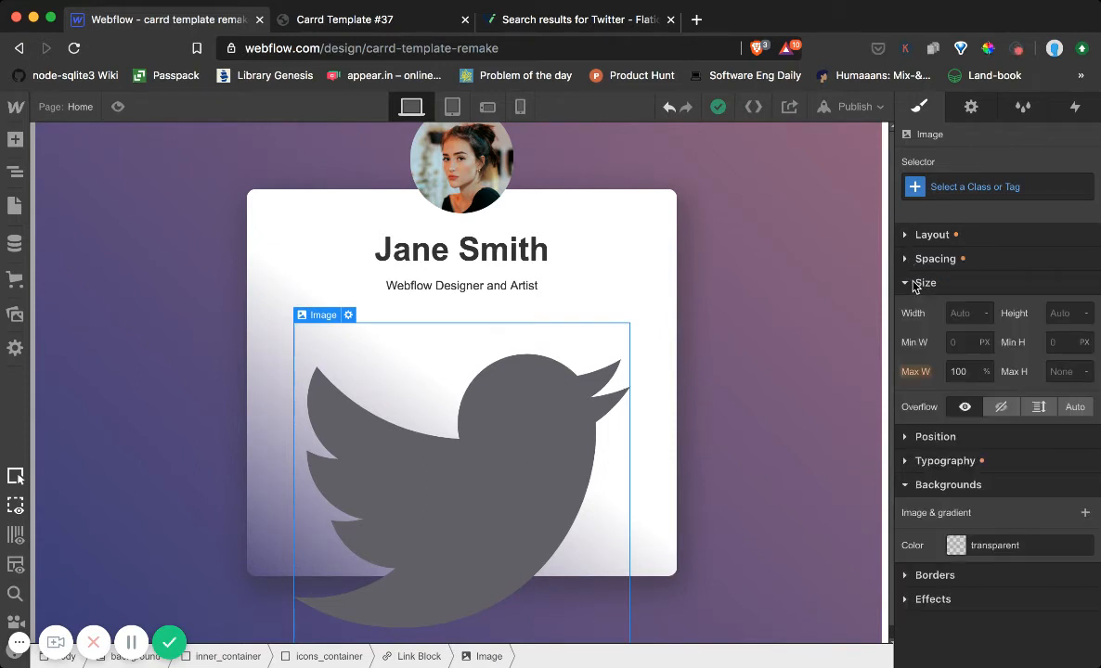
left_click(961, 314)
key("Return")
double_click(957, 313)
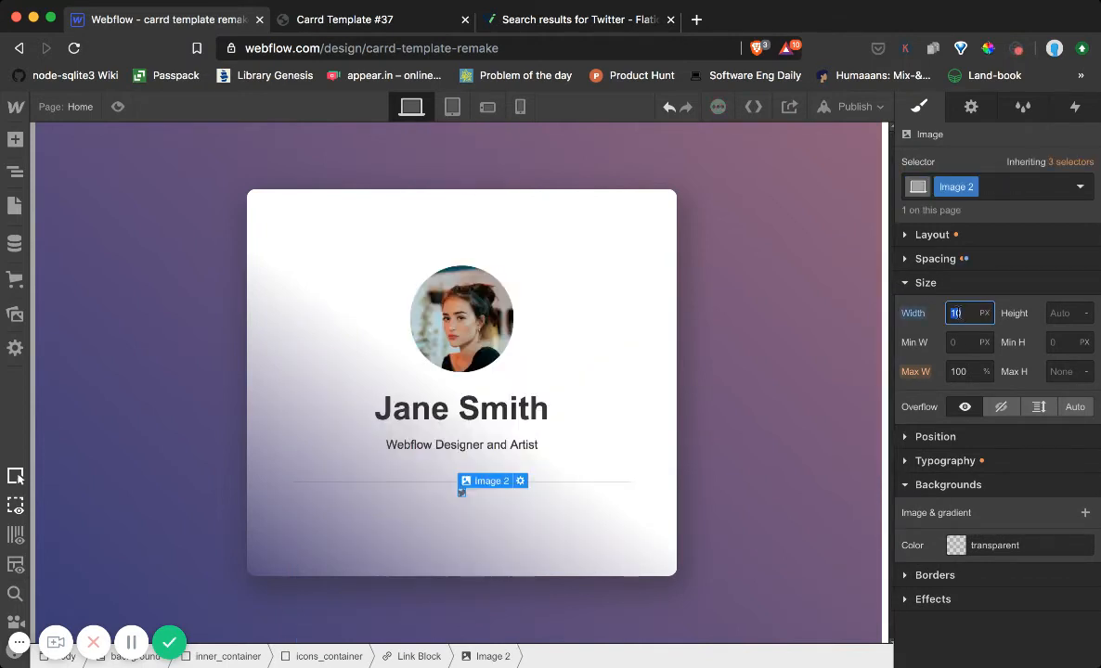
type("16")
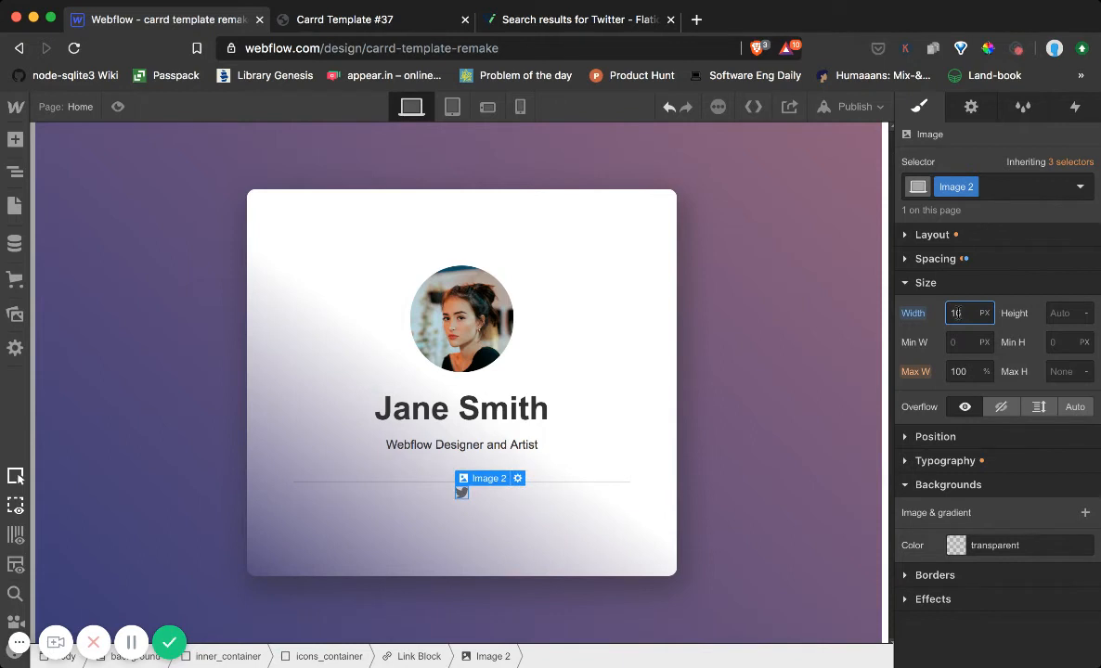
type("20")
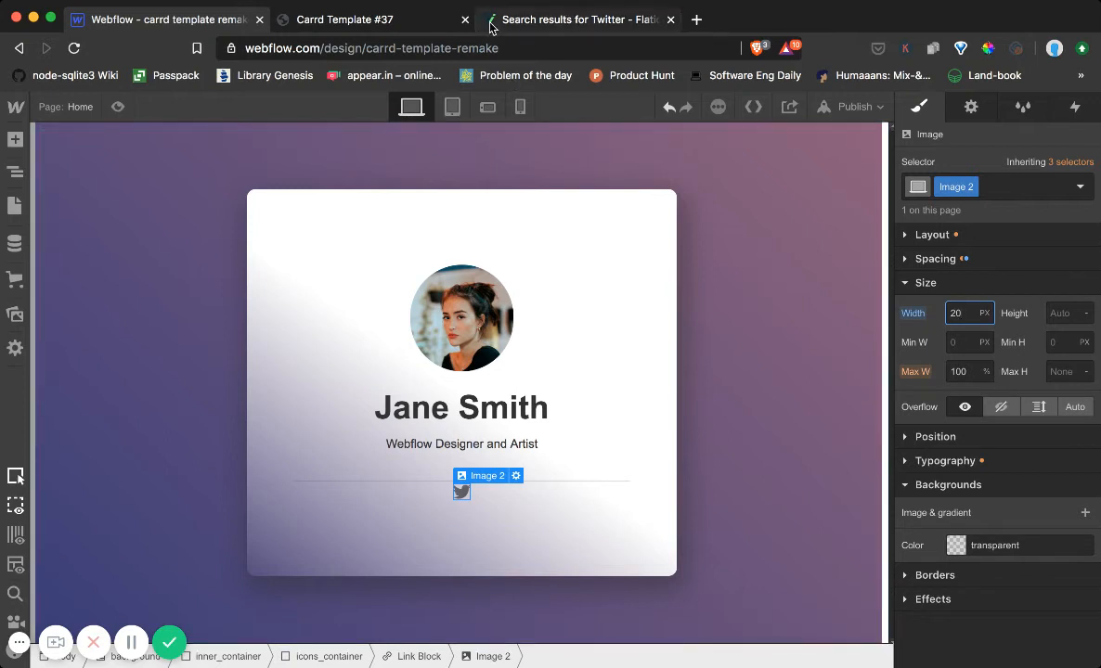
Close the Flaticon tab and examine the social icons on the Carrd Template #37 page for comparison.
left_click(673, 19)
left_click(406, 19)
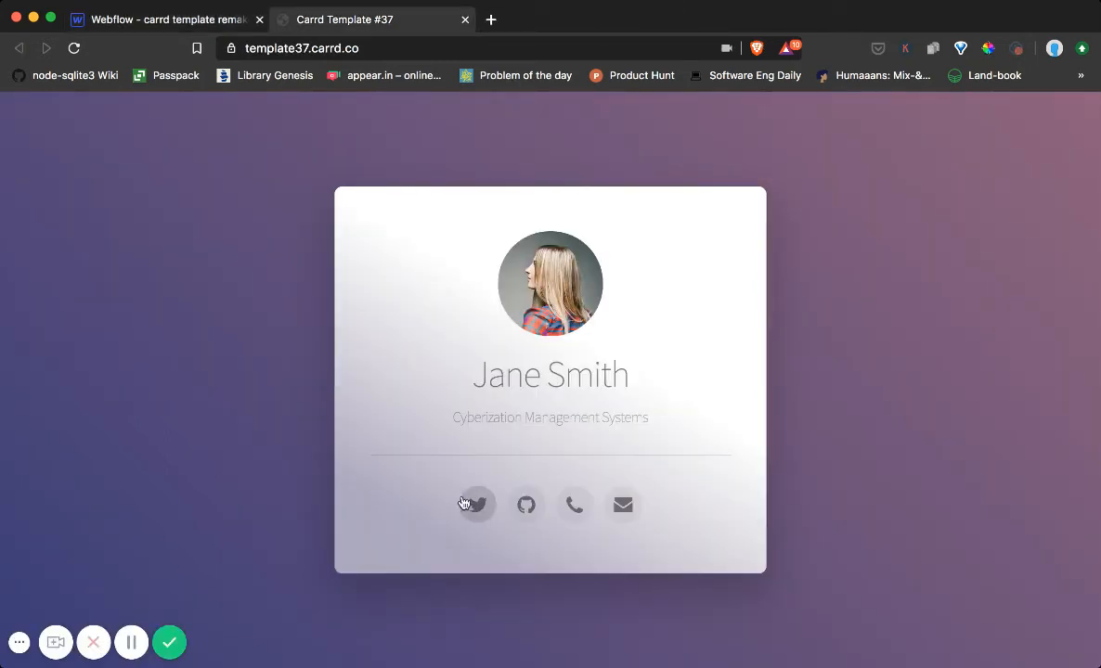
left_click(195, 28)
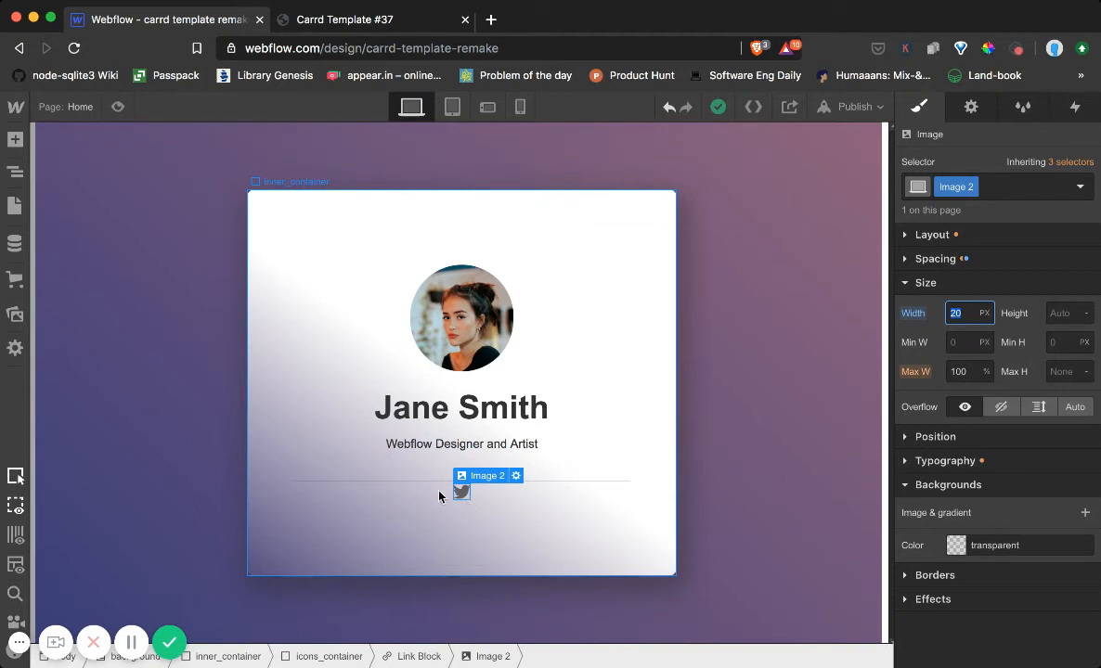
Give the link block around the Twitter image a new class named icon.
left_click(15, 172)
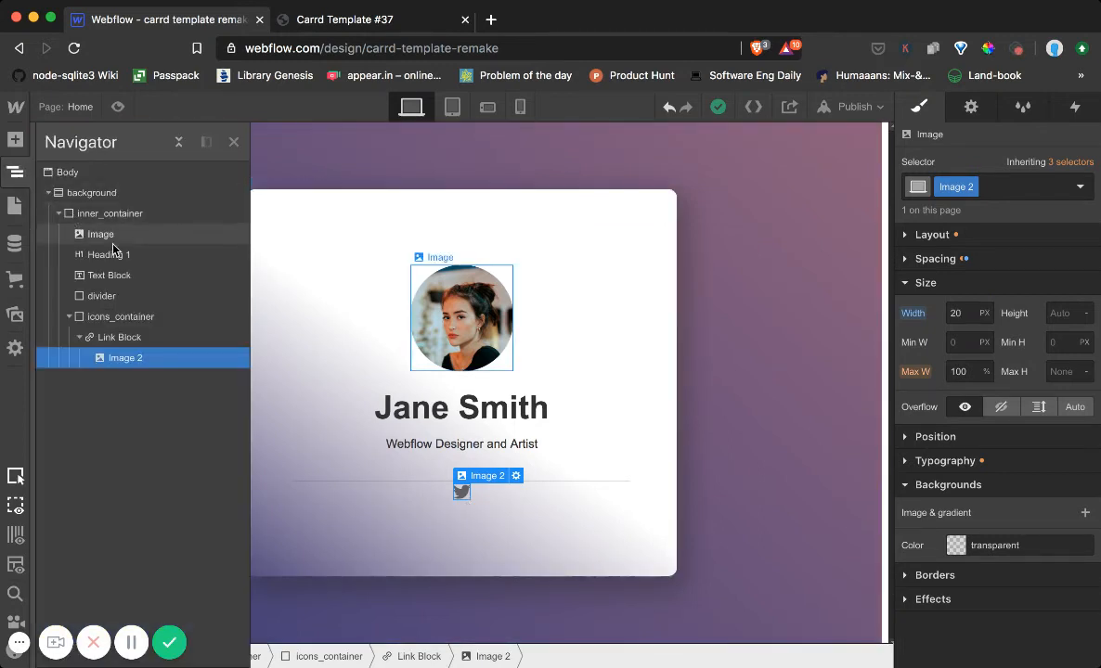
left_click(113, 339)
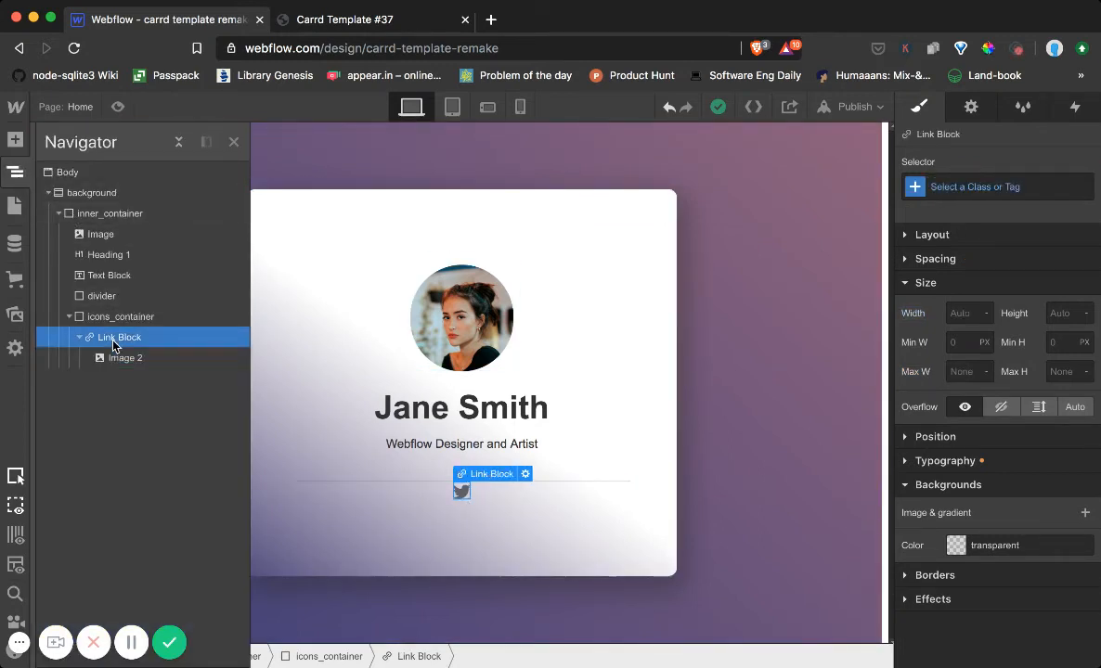
left_click(958, 185)
type("icon")
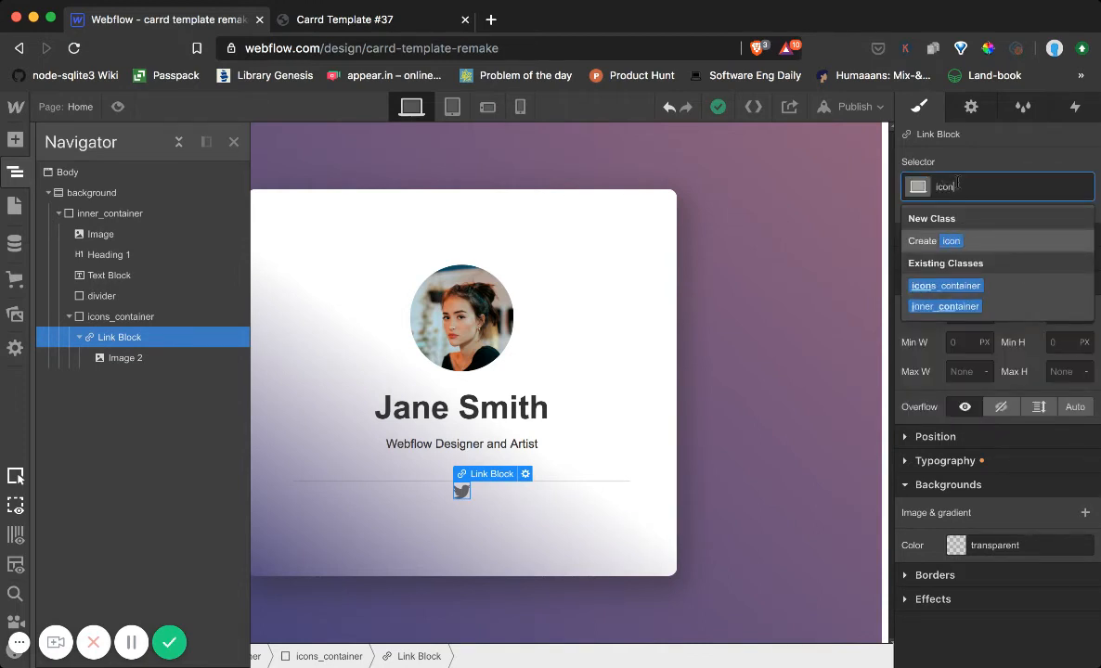
type("_container")
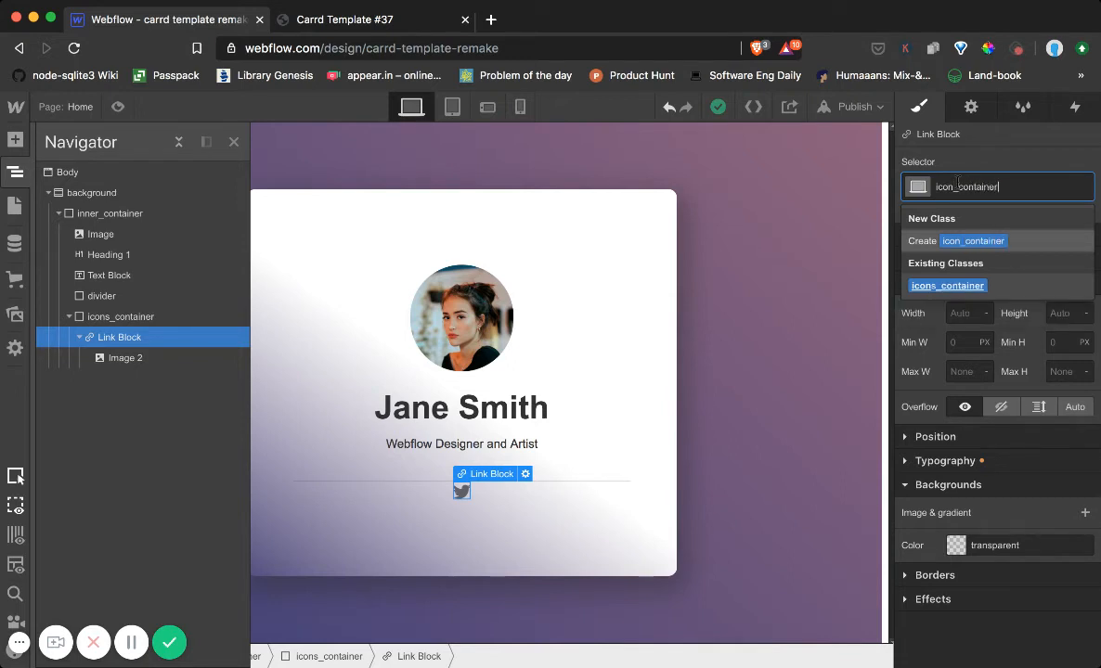
key("BackSpace")
key("BackSpace")
key("BackSpace")
key("BackSpace")
key("BackSpace")
key("BackSpace")
key("BackSpace")
key("BackSpace")
key("BackSpace")
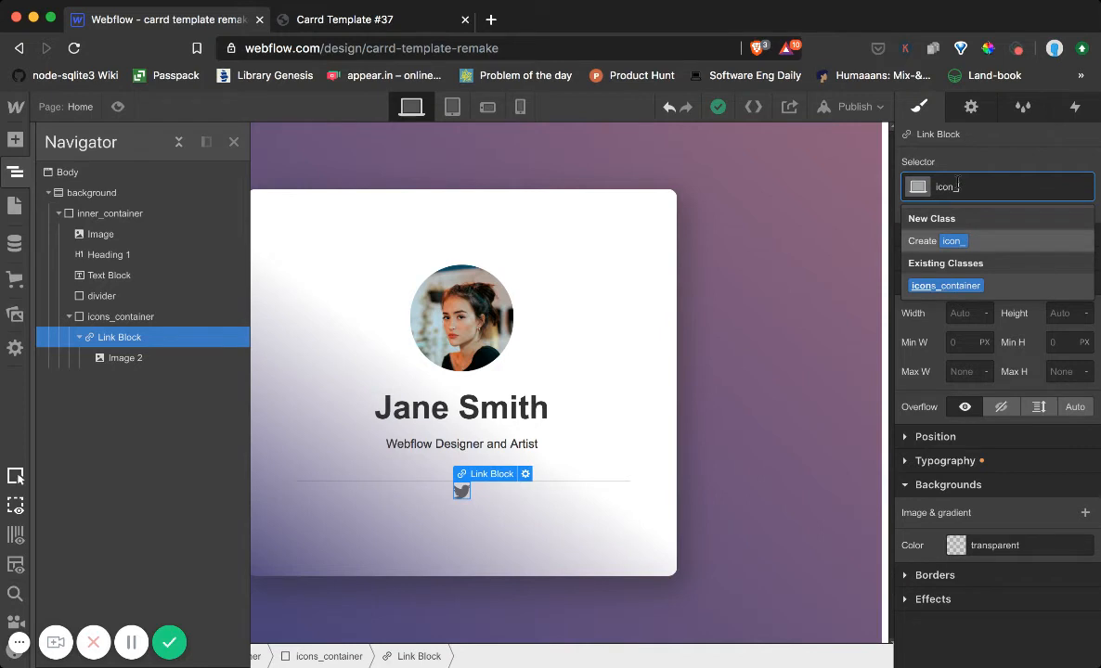
key("BackSpace")
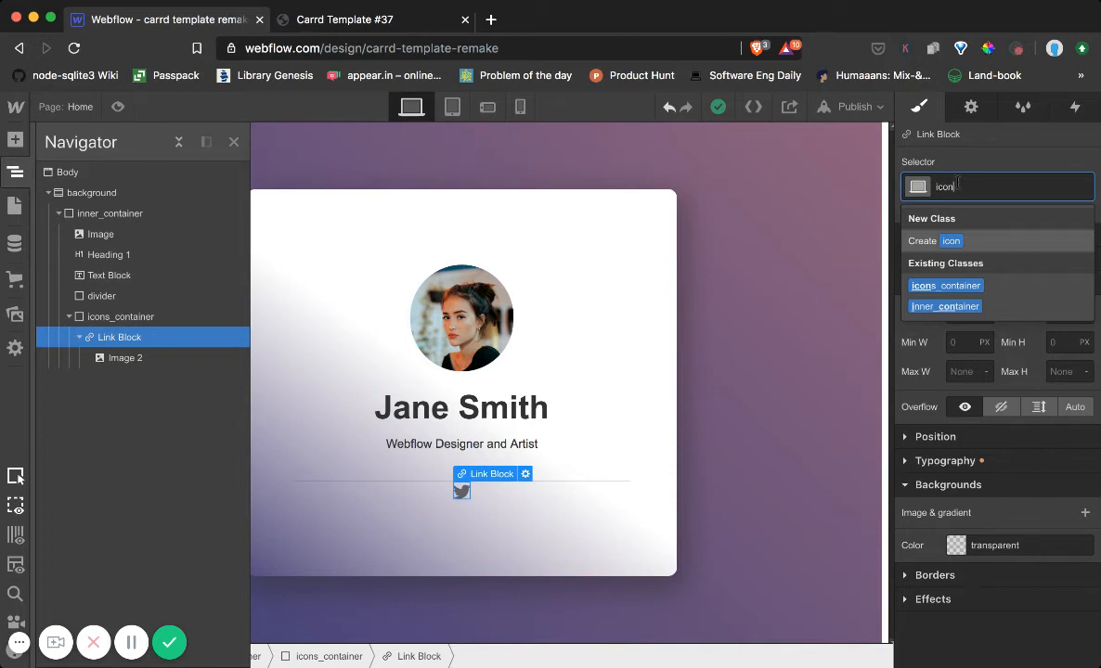
type("_")
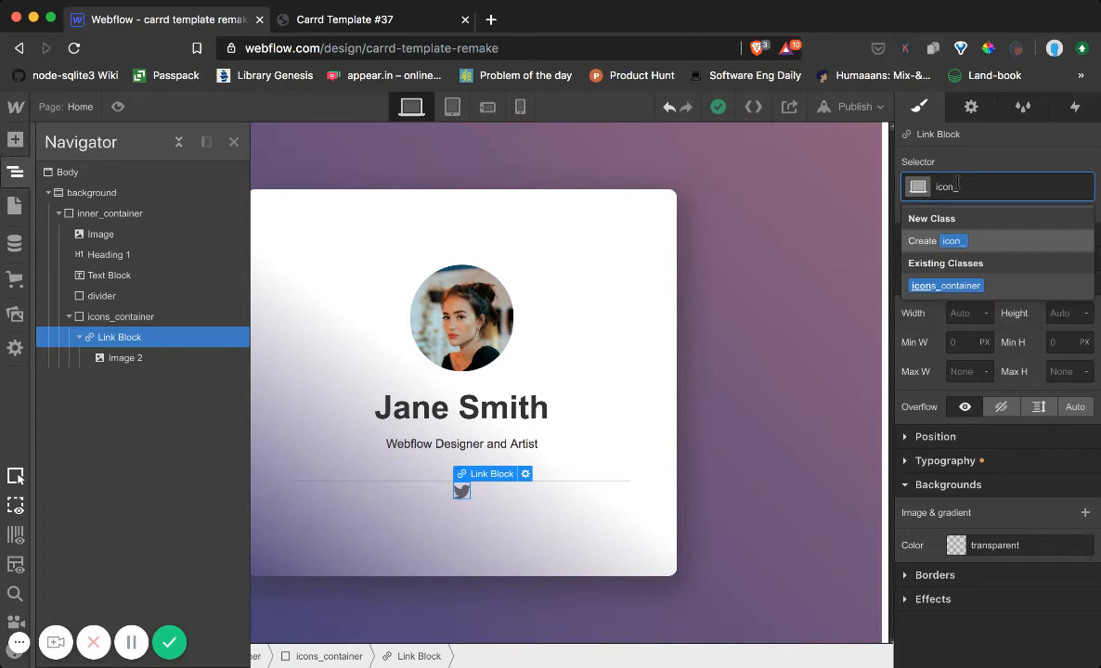
key("BackSpace")
key("Return")
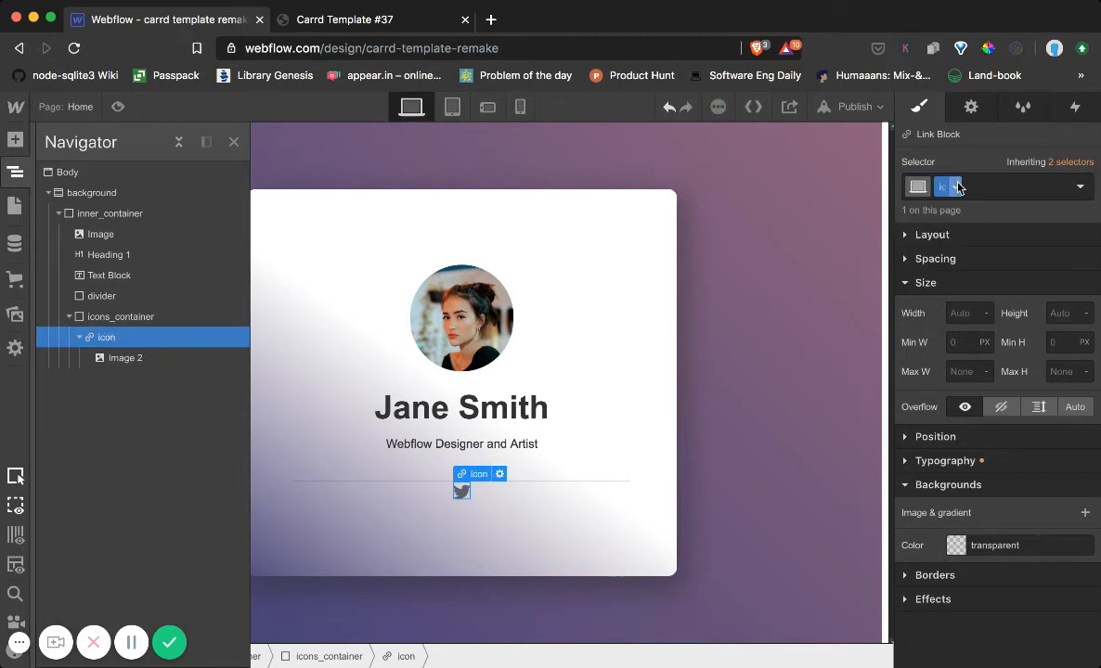
Rename the Twitter image's class from Image 2 to icon_image.
left_click(130, 358)
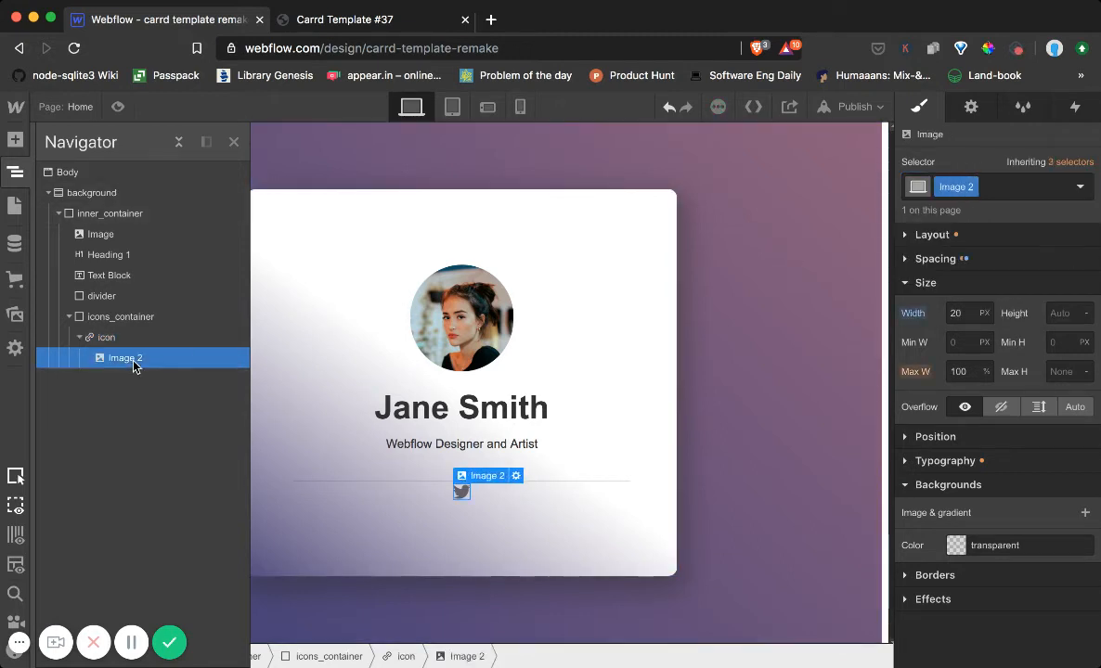
left_click(955, 187)
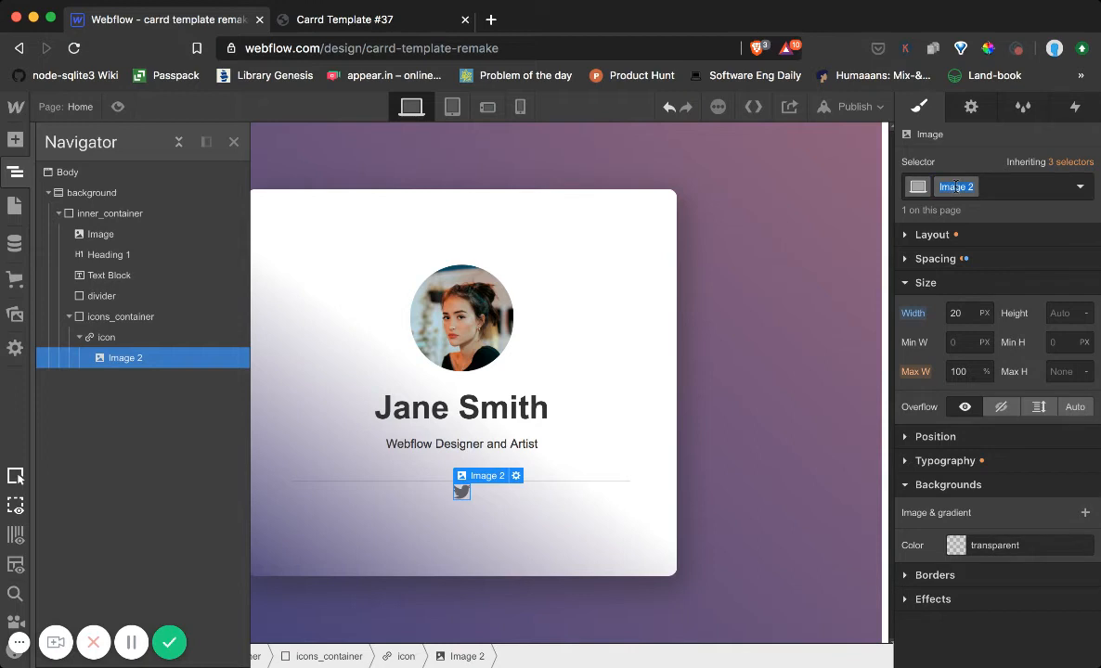
type("icon")
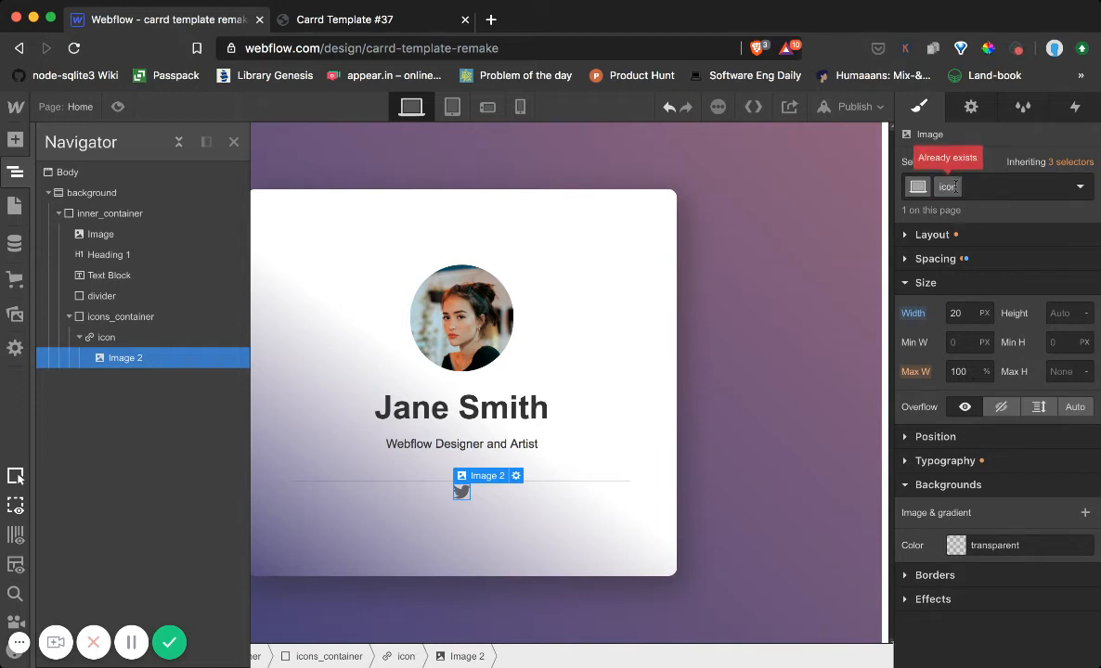
type("_image")
key("Return")
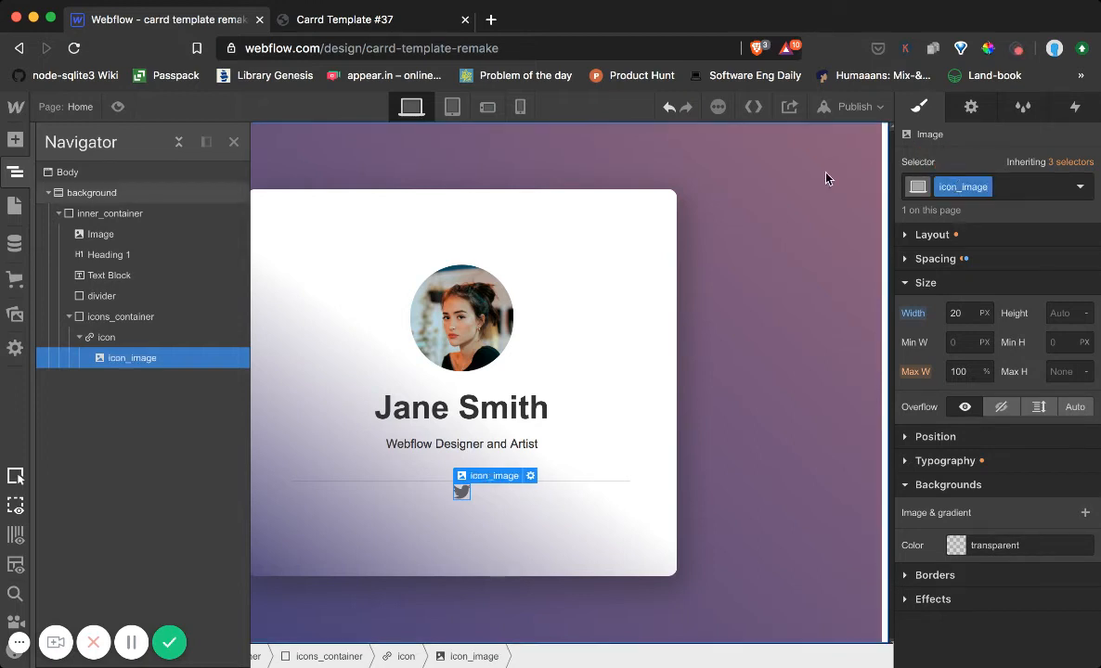
Set the background color of the icon link block to #282828.
left_click(119, 338)
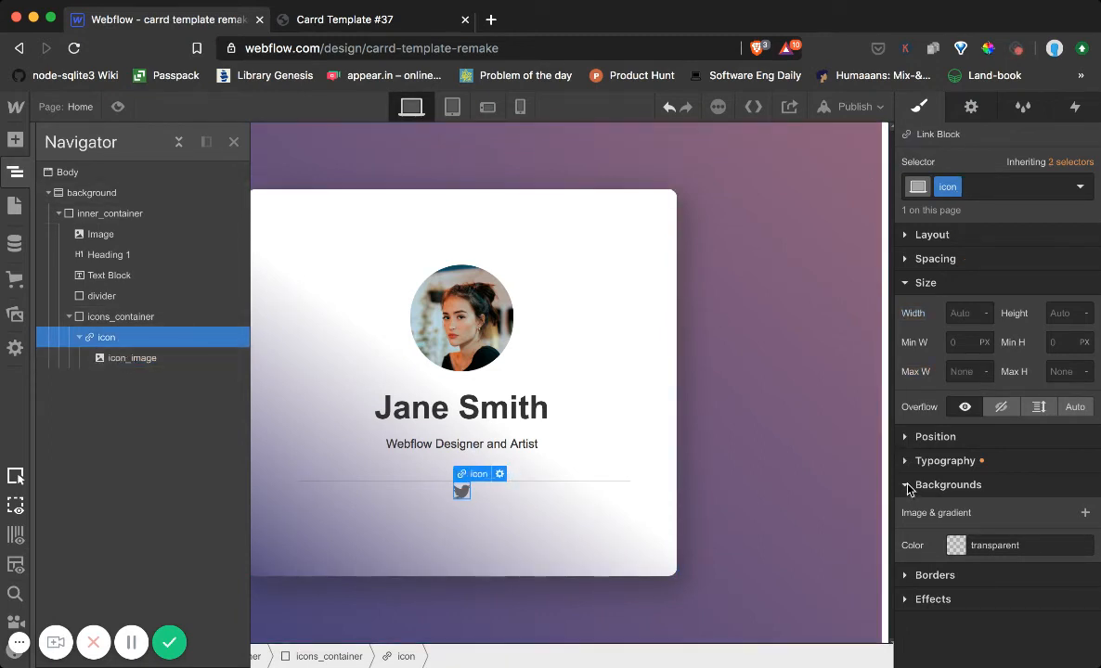
left_click(956, 547)
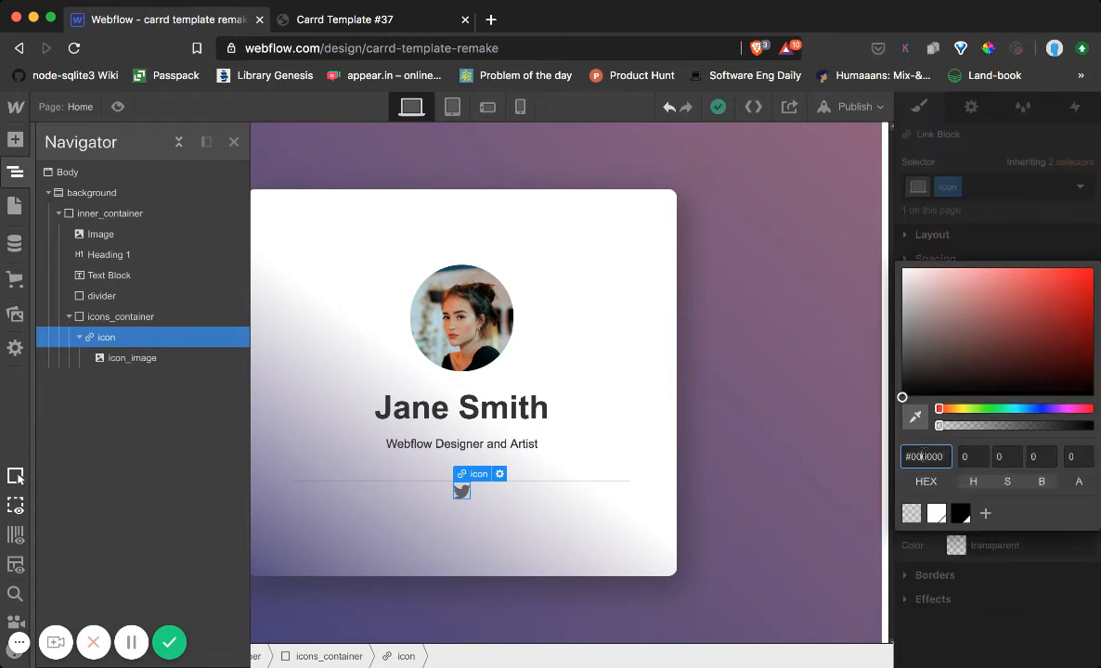
type("282828")
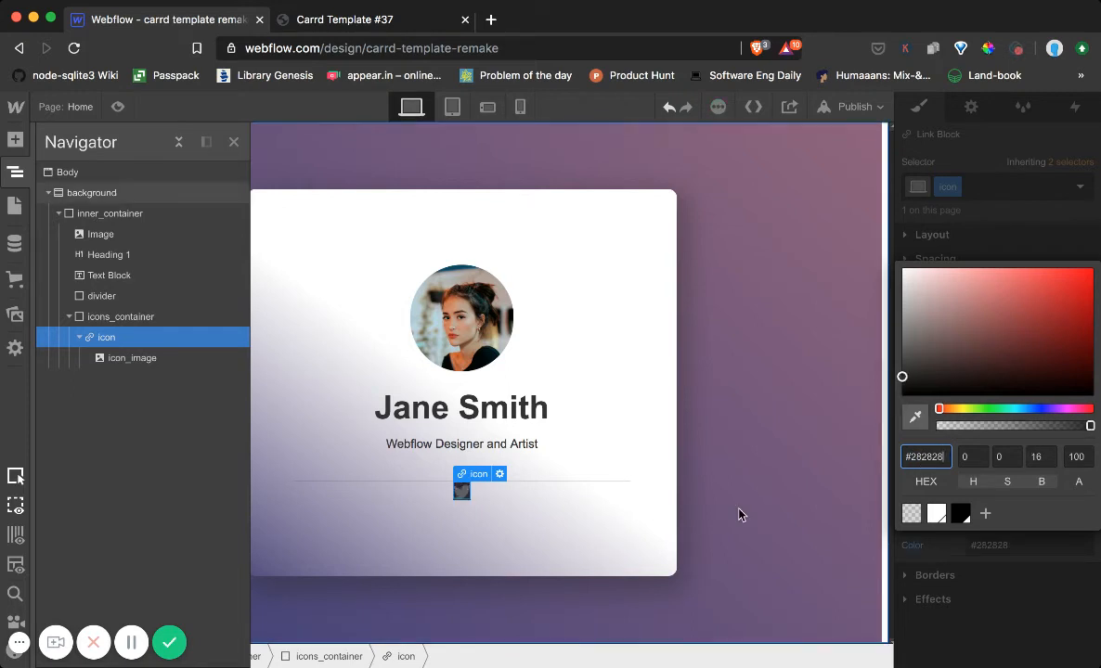
left_click(639, 535)
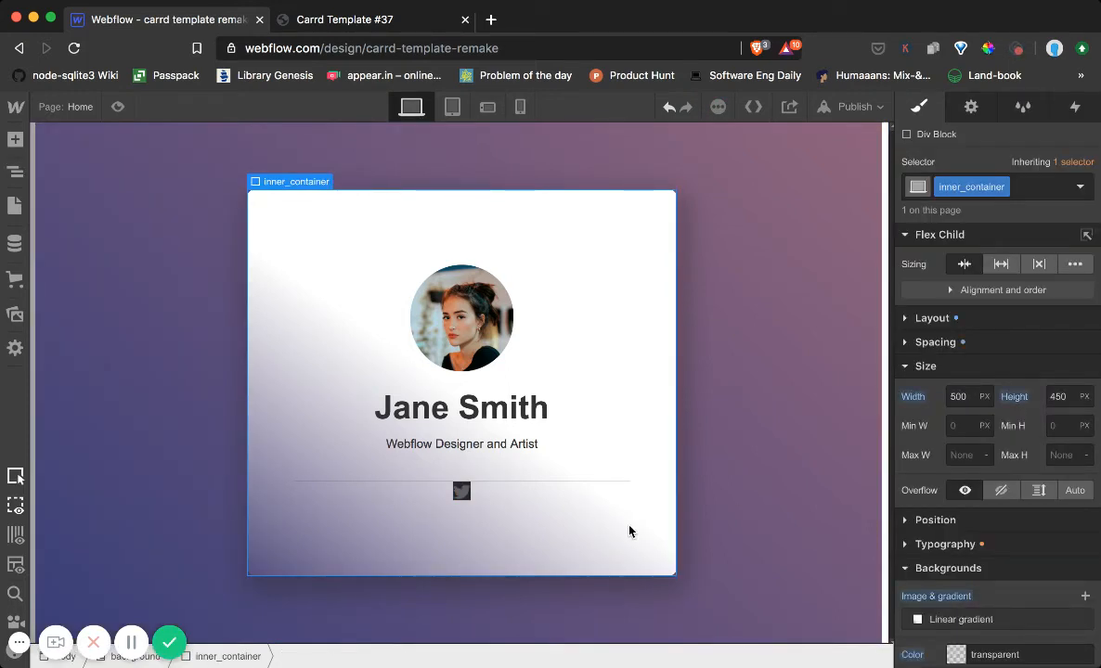
Lower the opacity of the icon link block's background color to 5%.
left_click(458, 492)
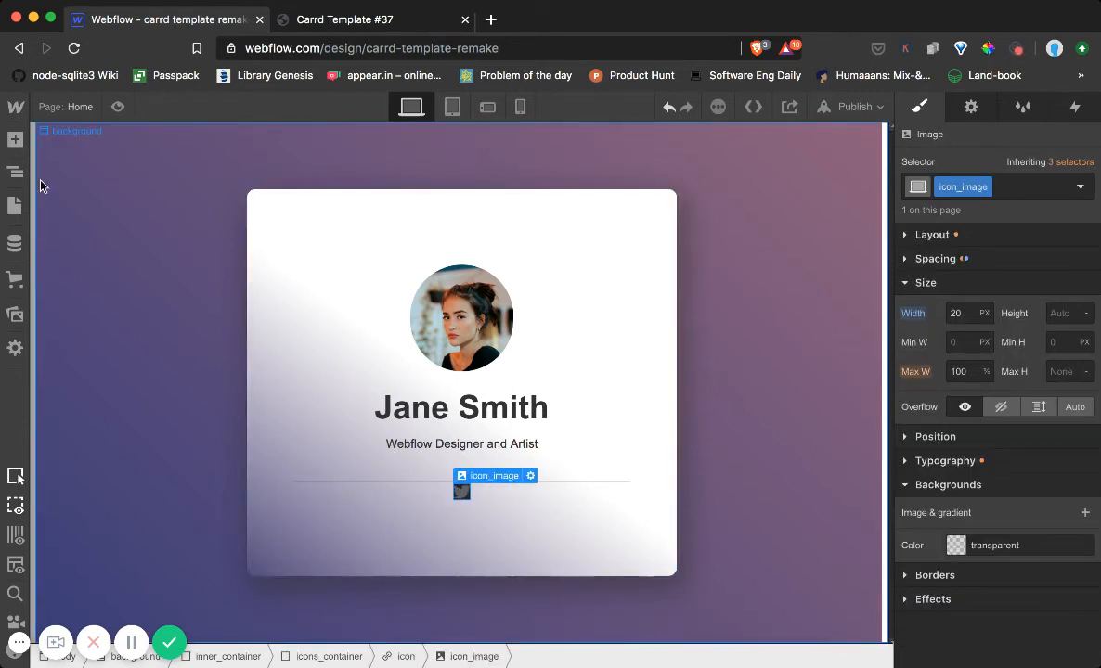
left_click(13, 174)
left_click(140, 336)
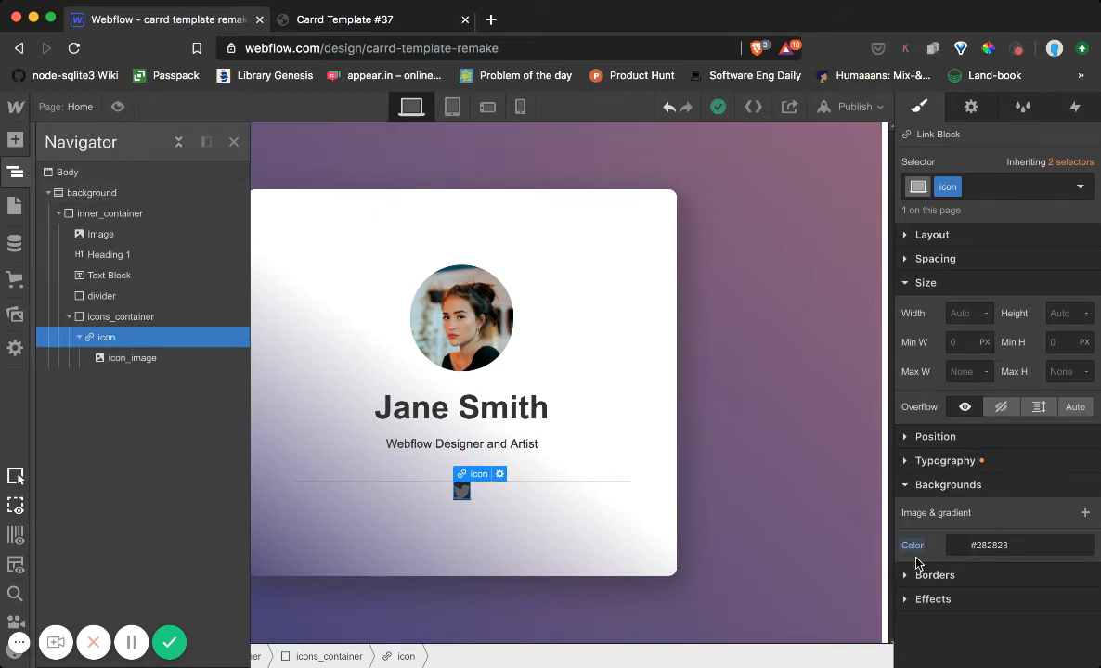
left_click(961, 545)
left_click(1074, 456)
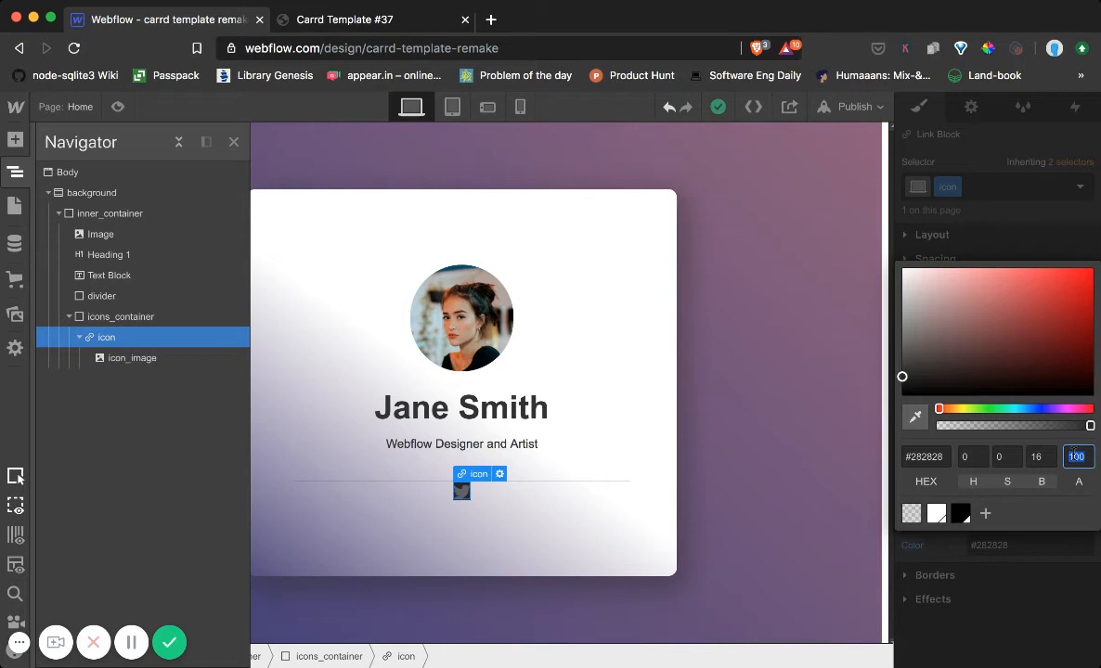
type("5")
key("Return")
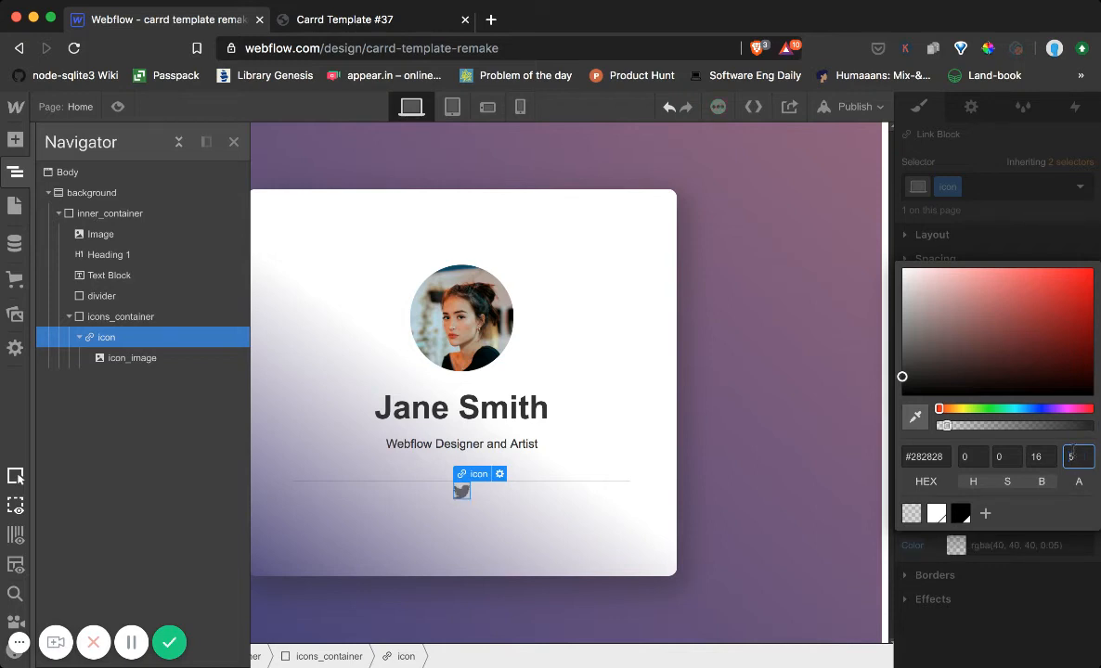
left_click(562, 530)
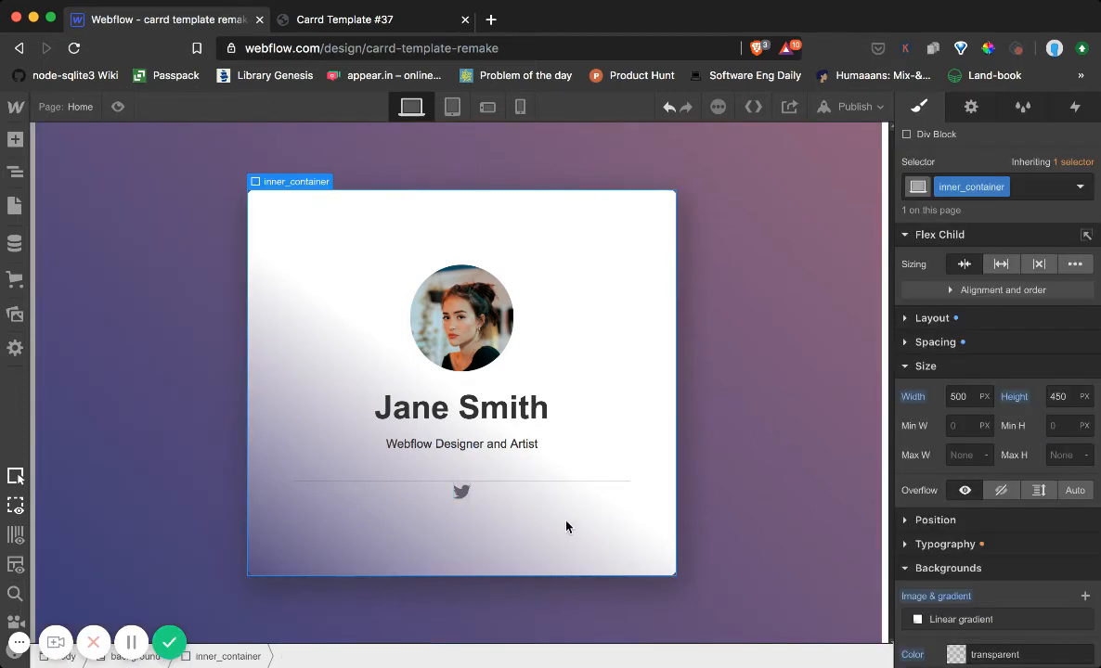
Set the icon link block's padding to 12 px on the left and right and 15 px on the top and bottom.
left_click(907, 367)
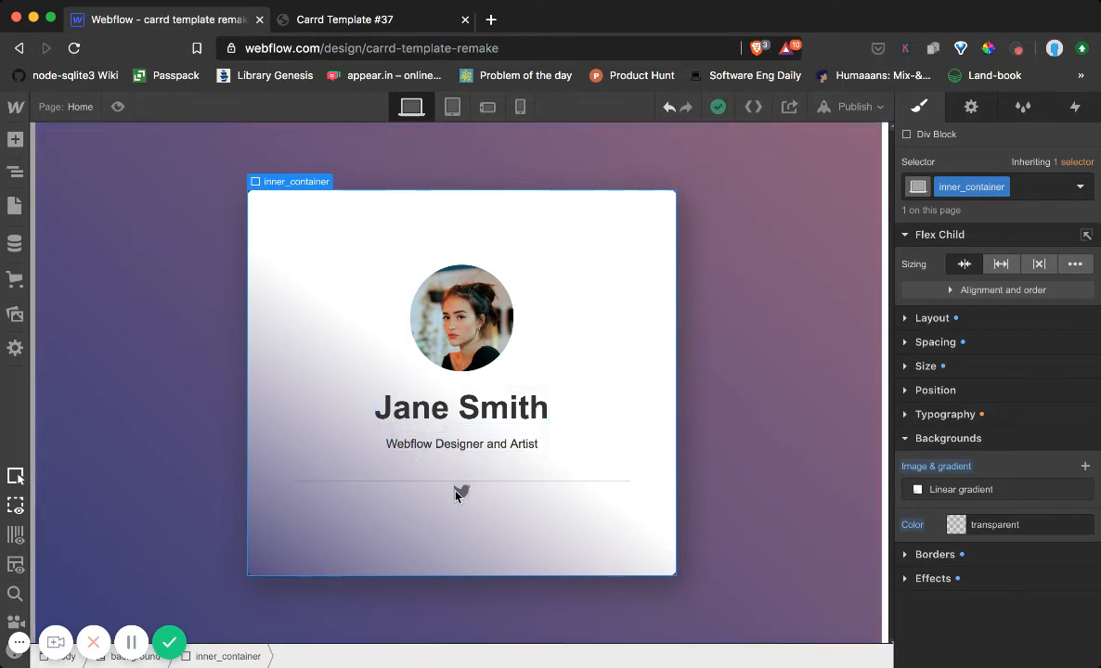
left_click(906, 343)
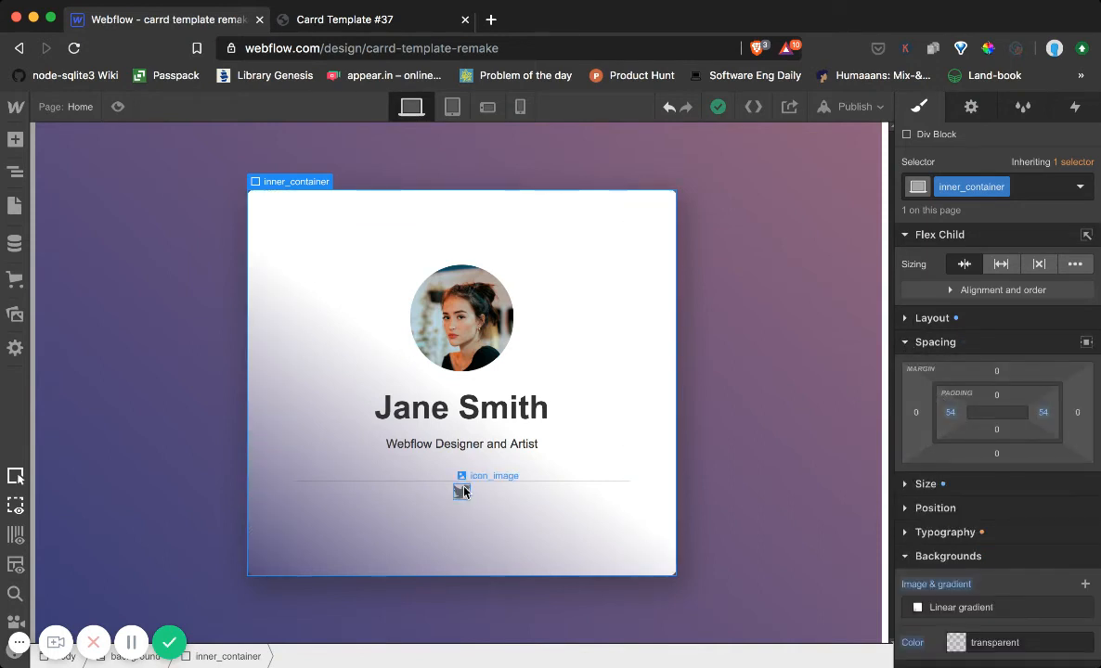
left_click(15, 172)
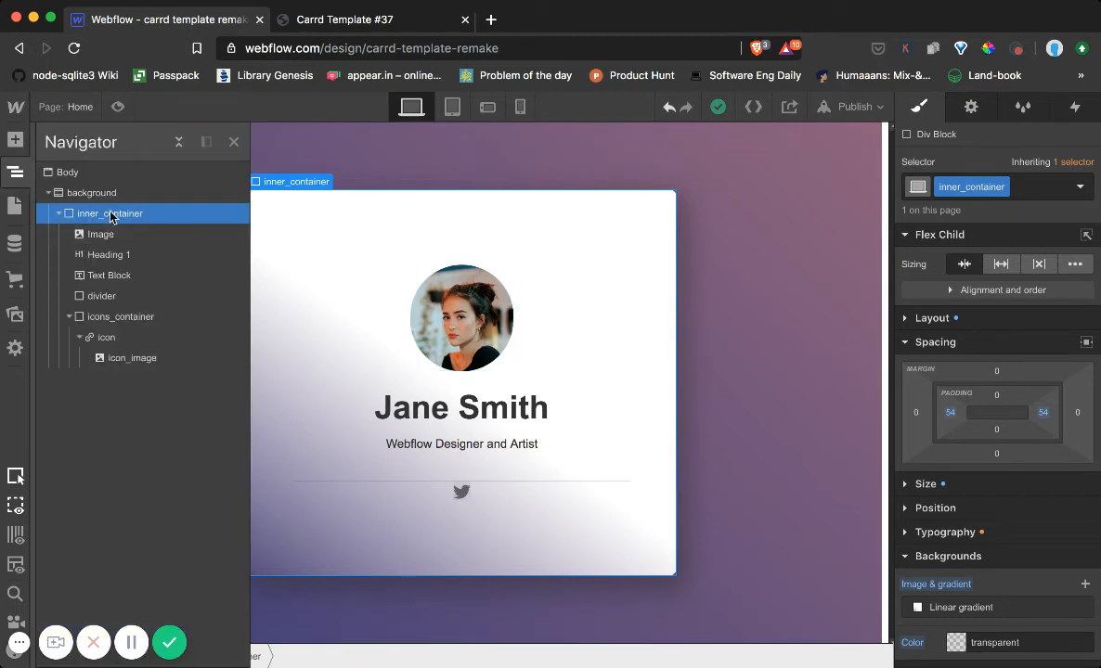
left_click(107, 337)
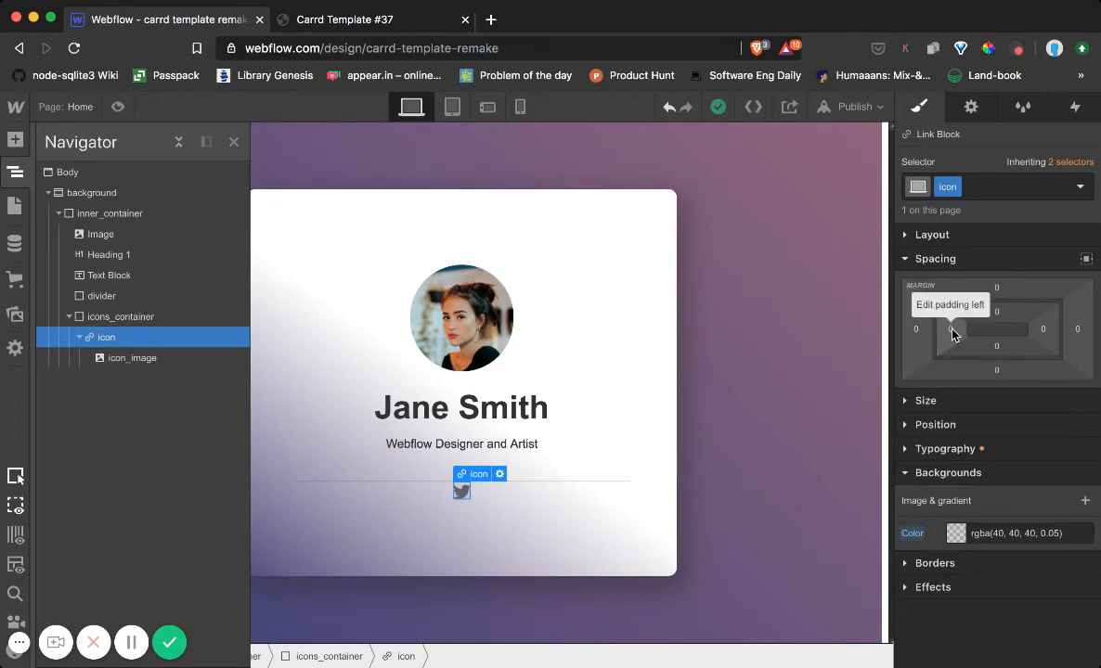
left_click_drag(953, 331, 1009, 351)
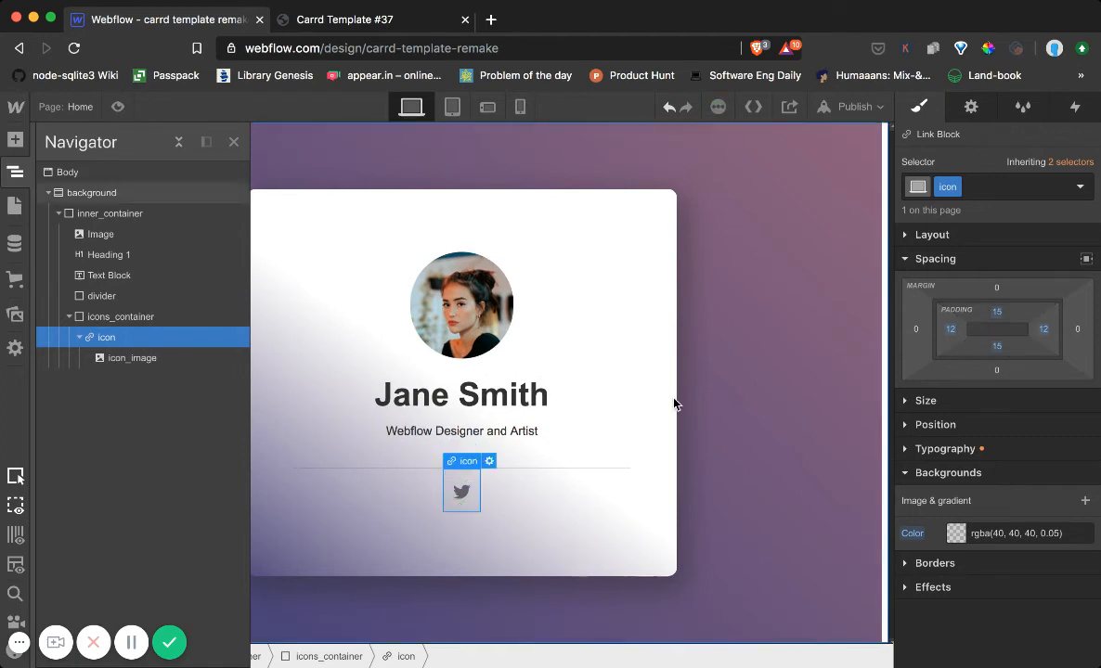
left_click(668, 398)
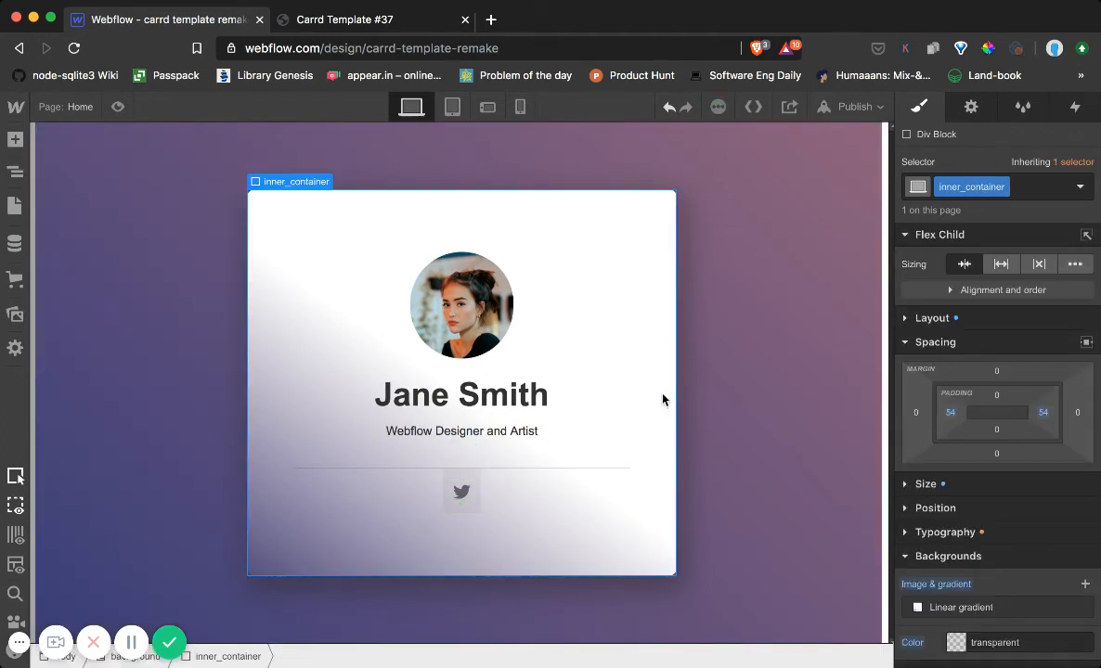
Set the border radius of the Twitter icon's link block to 100 px.
scroll(908, 459, "down", 2)
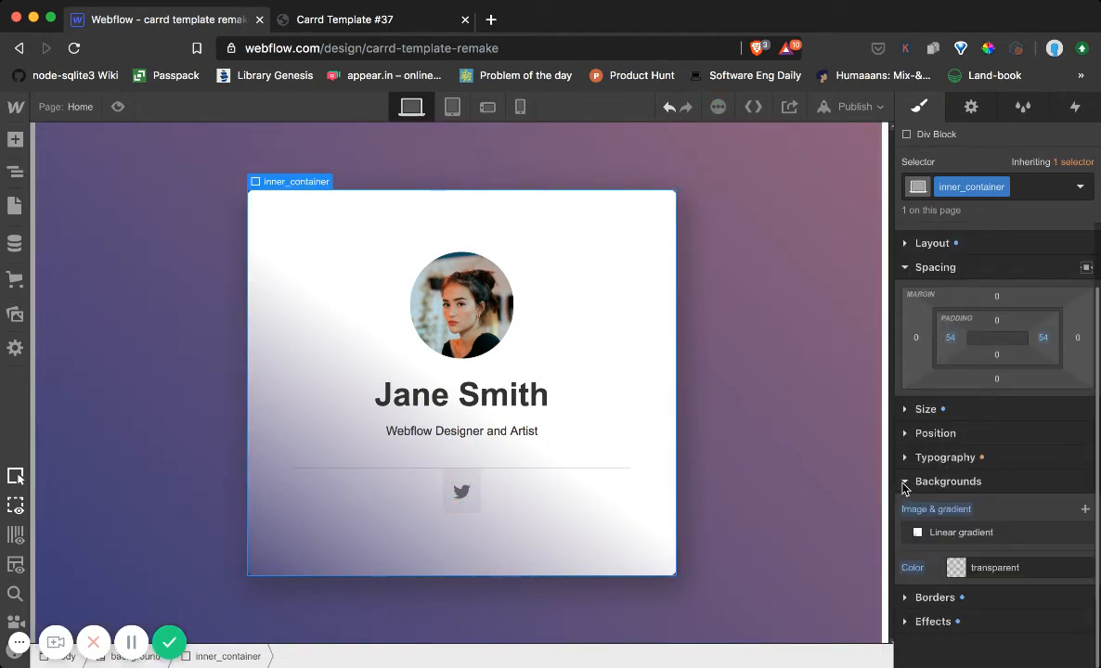
left_click(904, 483)
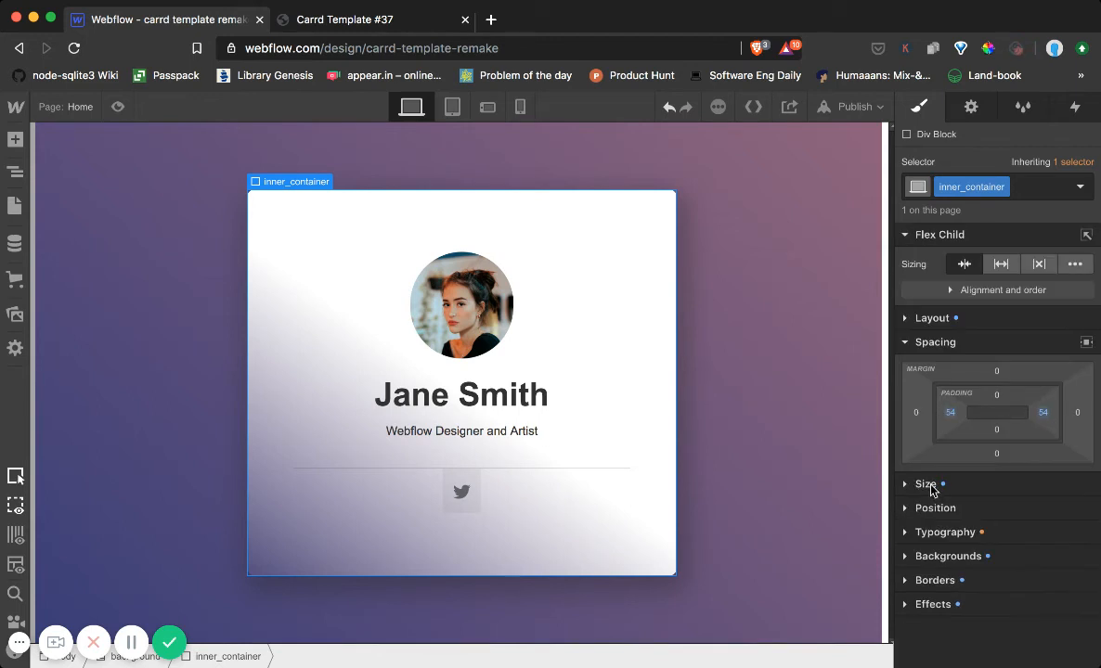
left_click(905, 581)
left_click(1062, 536)
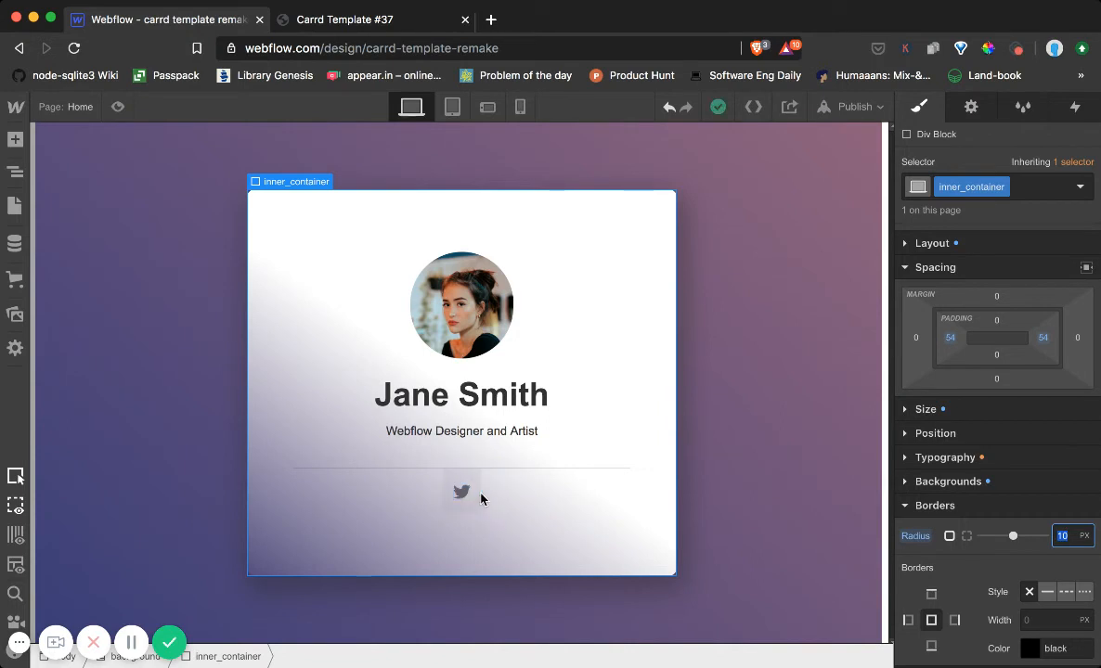
left_click(478, 502)
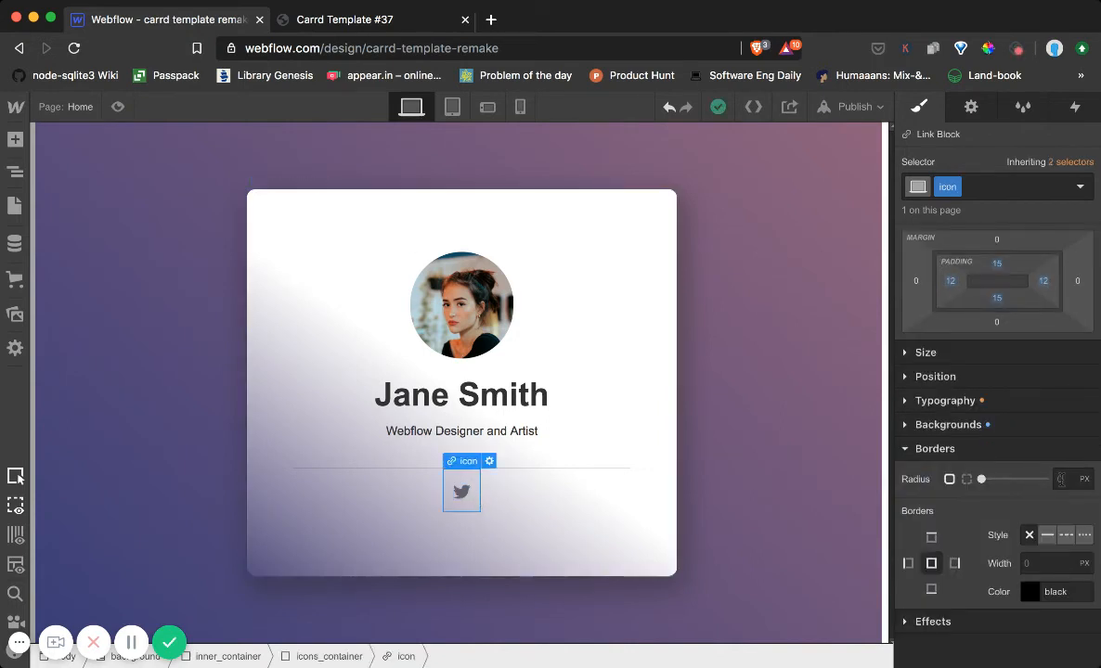
left_click(1060, 479)
type("100")
left_click(650, 517)
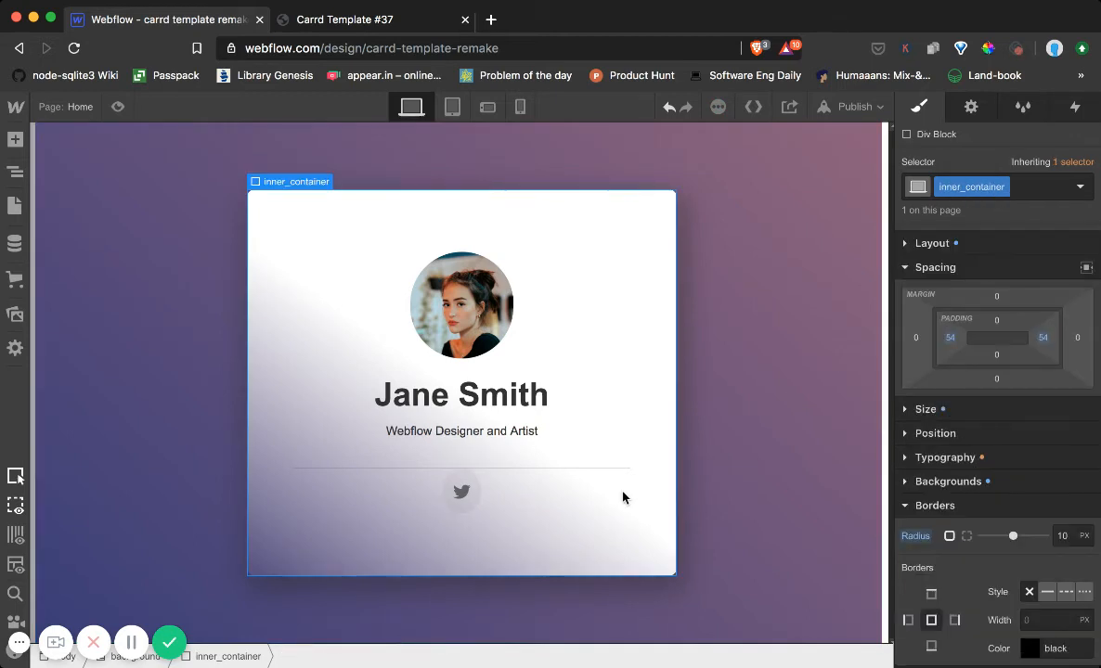
Reduce the icon link block's top and bottom padding to make its background circular, and preview the page.
left_click(461, 508)
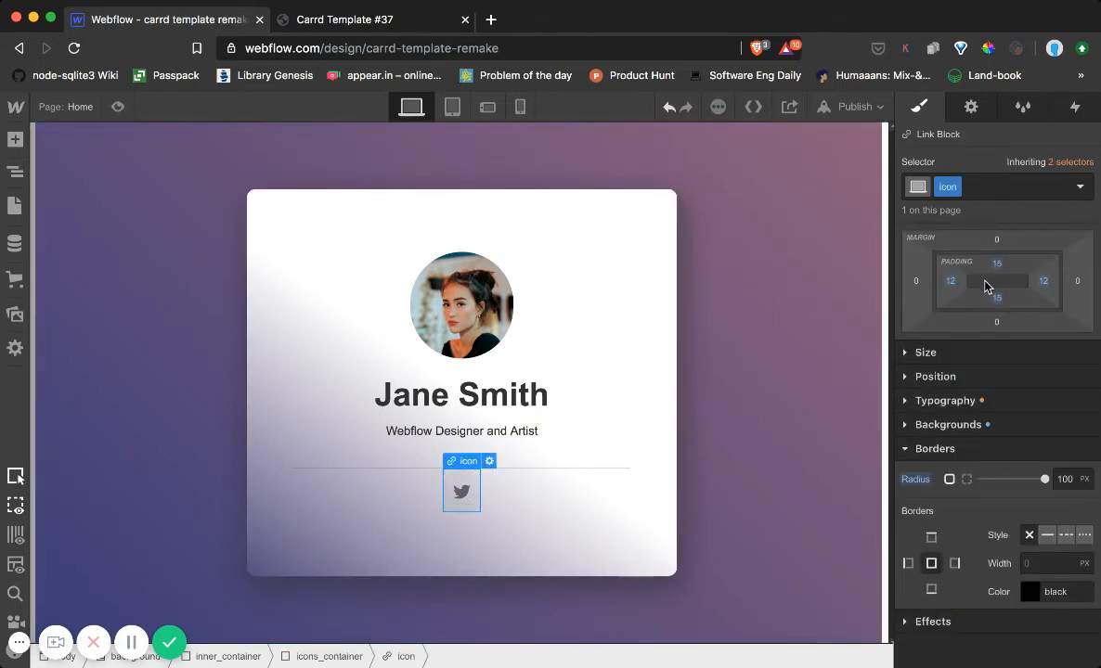
left_click_drag(1001, 268, 1003, 249)
left_click(778, 275)
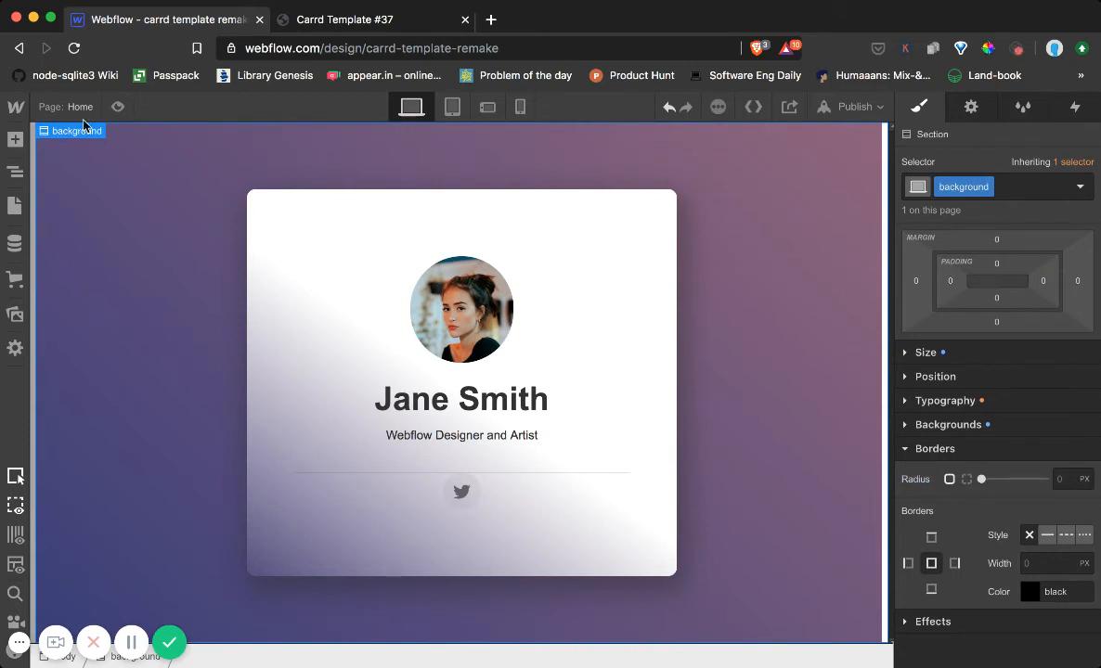
left_click(117, 107)
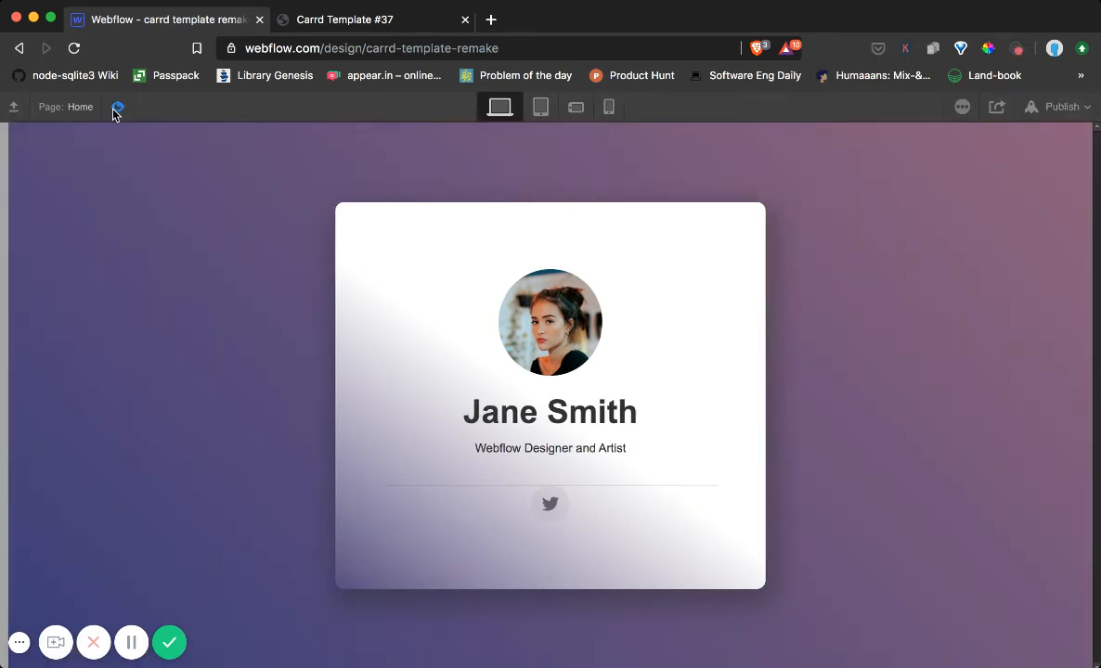
Set the icon link block's left and right padding to 11 px and preview the page to check its circular background.
left_click(115, 108)
left_click(462, 491)
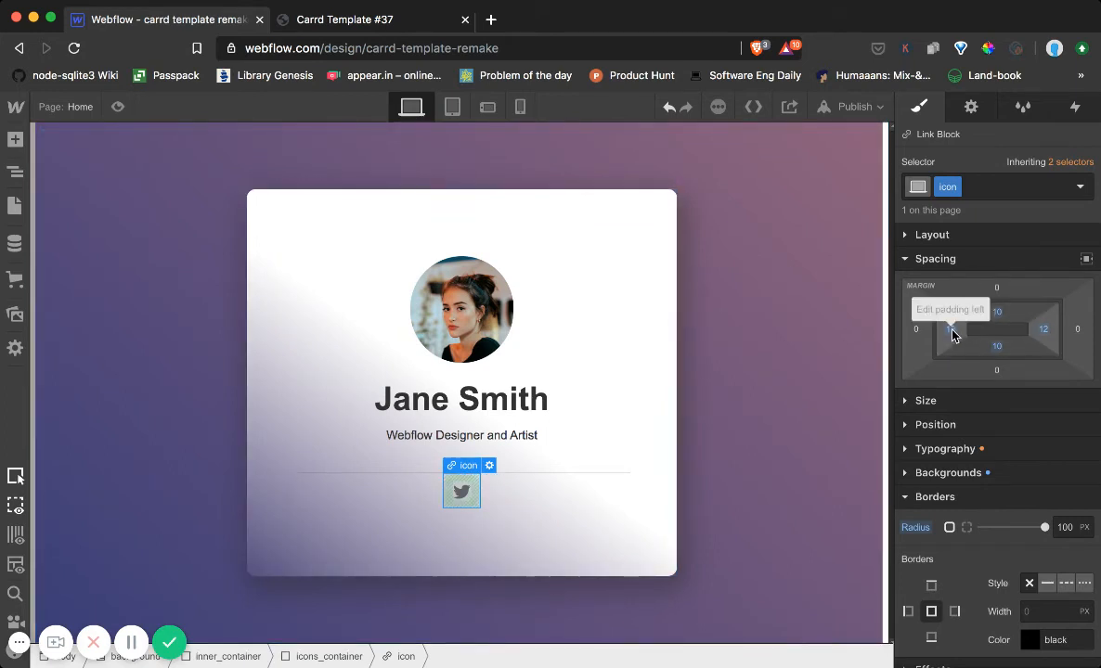
left_click_drag(951, 331, 950, 328)
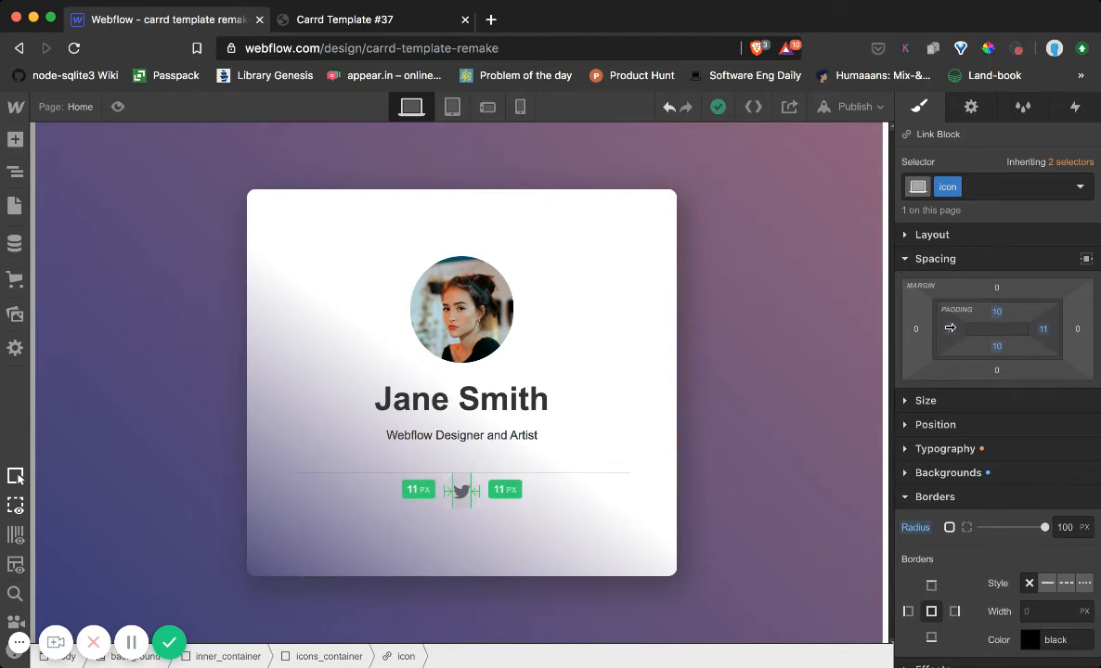
left_click(783, 380)
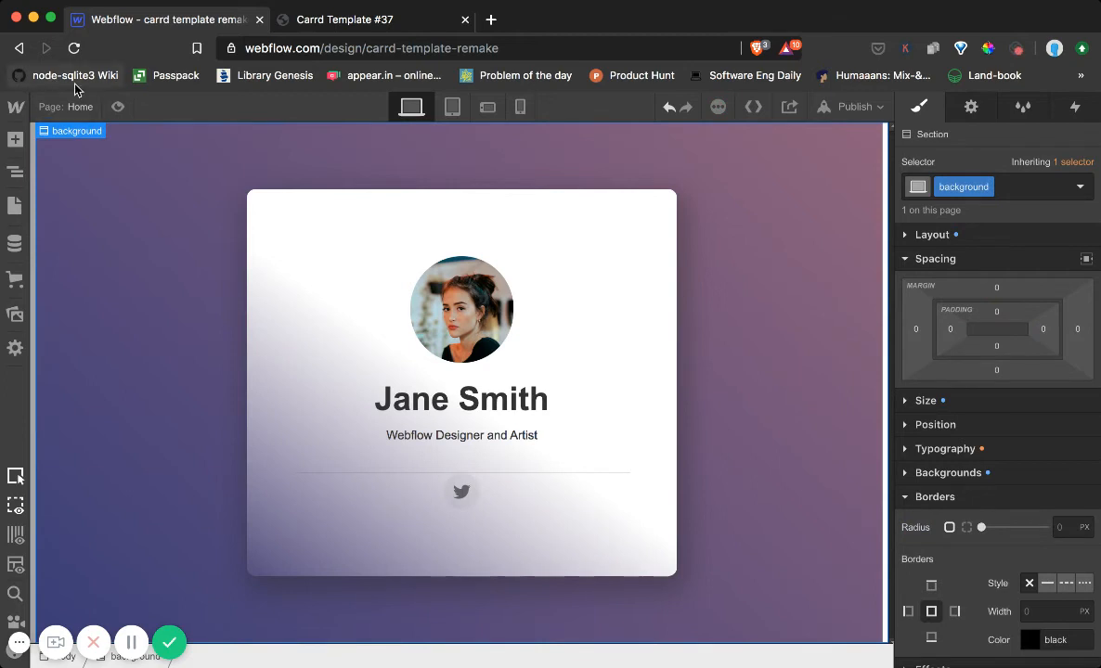
left_click(117, 107)
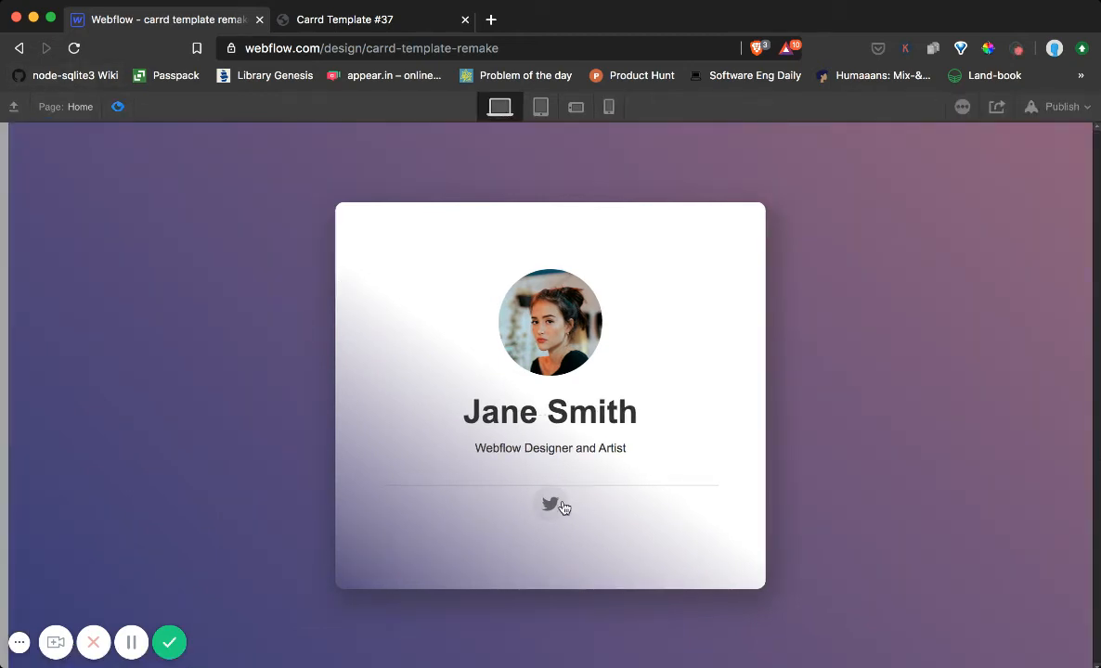
left_click(117, 107)
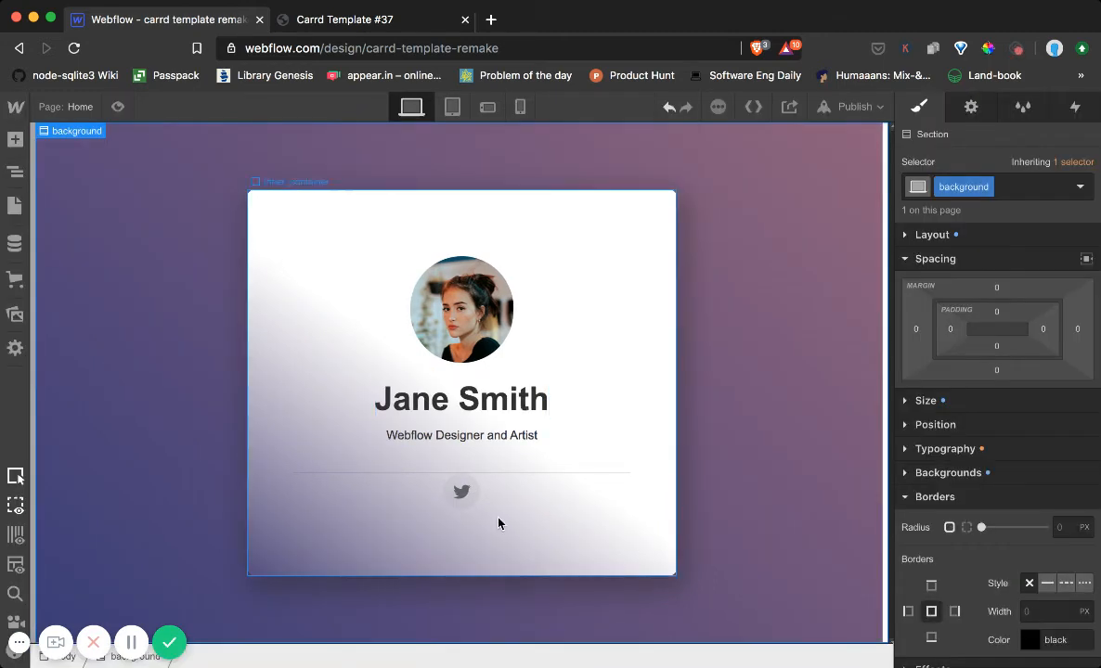
left_click(117, 107)
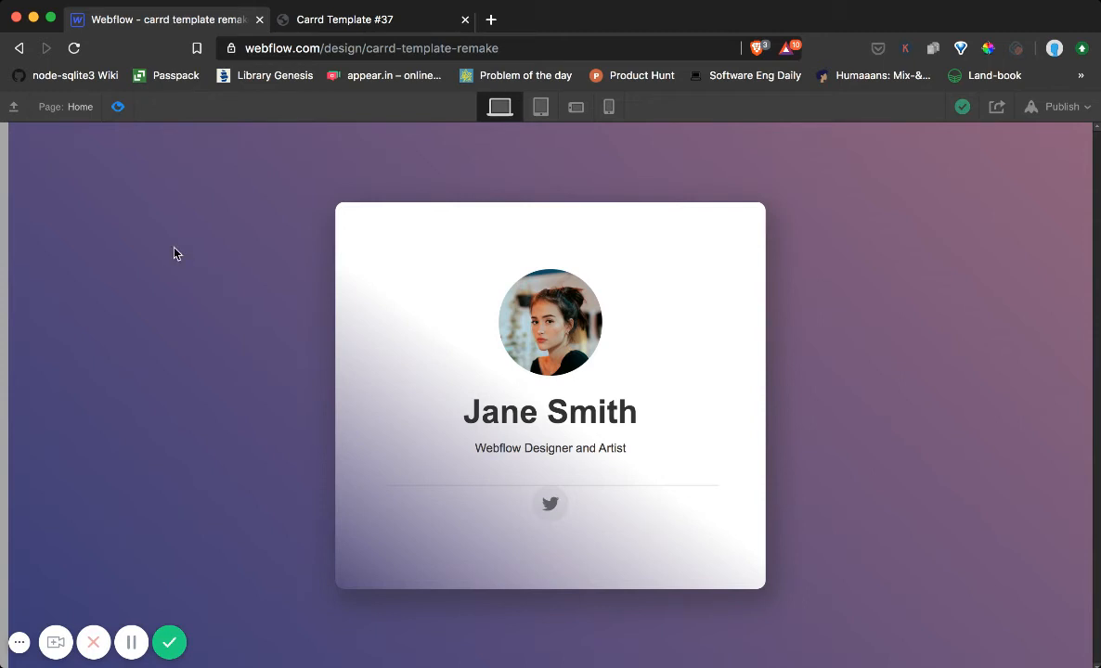
left_click(116, 107)
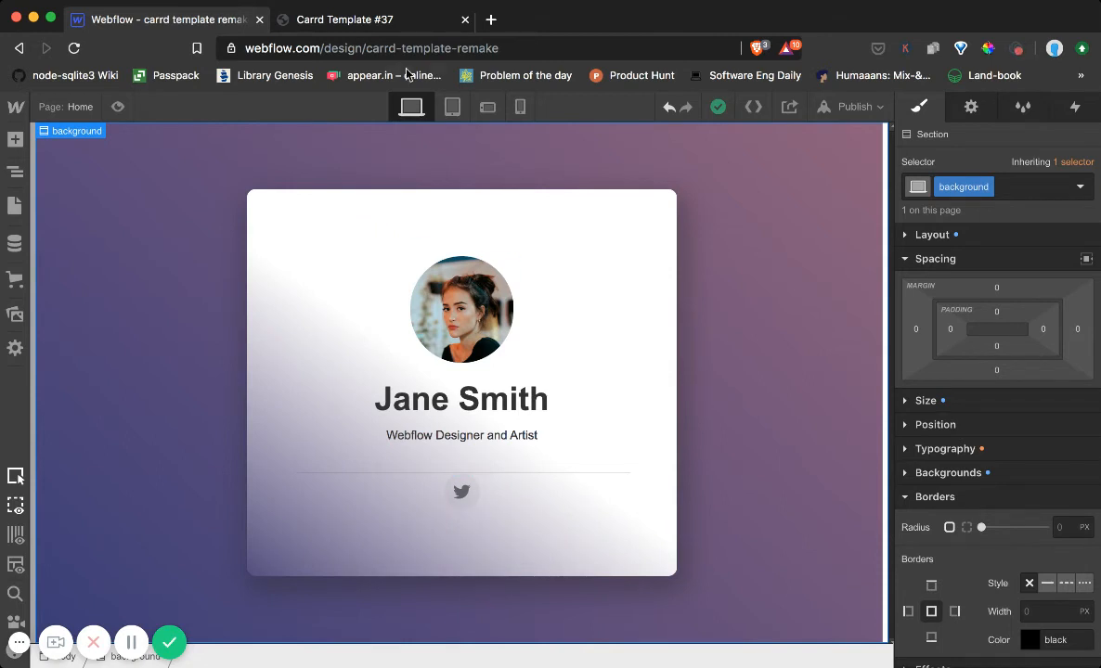
Check the reference template's icon hover effect and set the icon link block's Hover background color opacity to 15%.
left_click(400, 17)
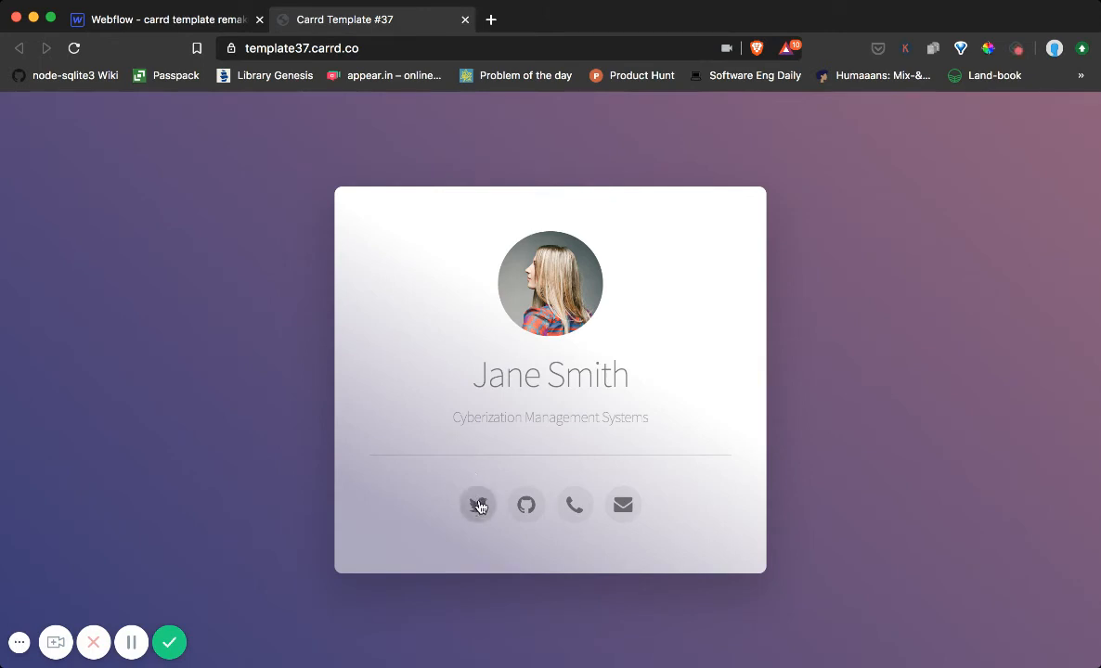
left_click(198, 26)
left_click(464, 497)
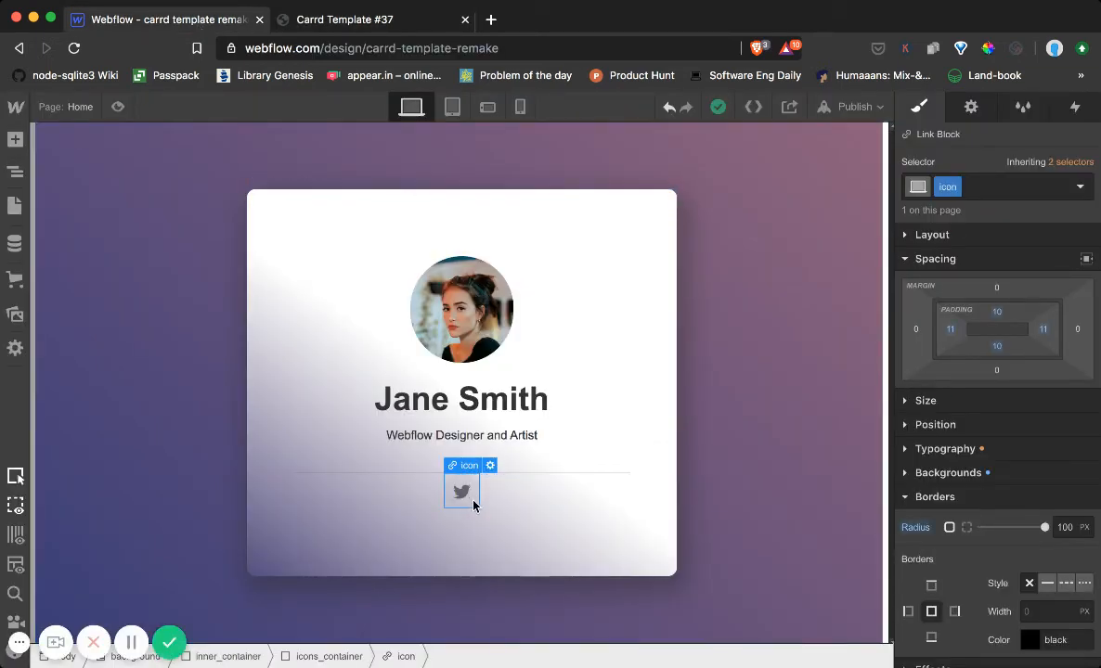
left_click(1081, 187)
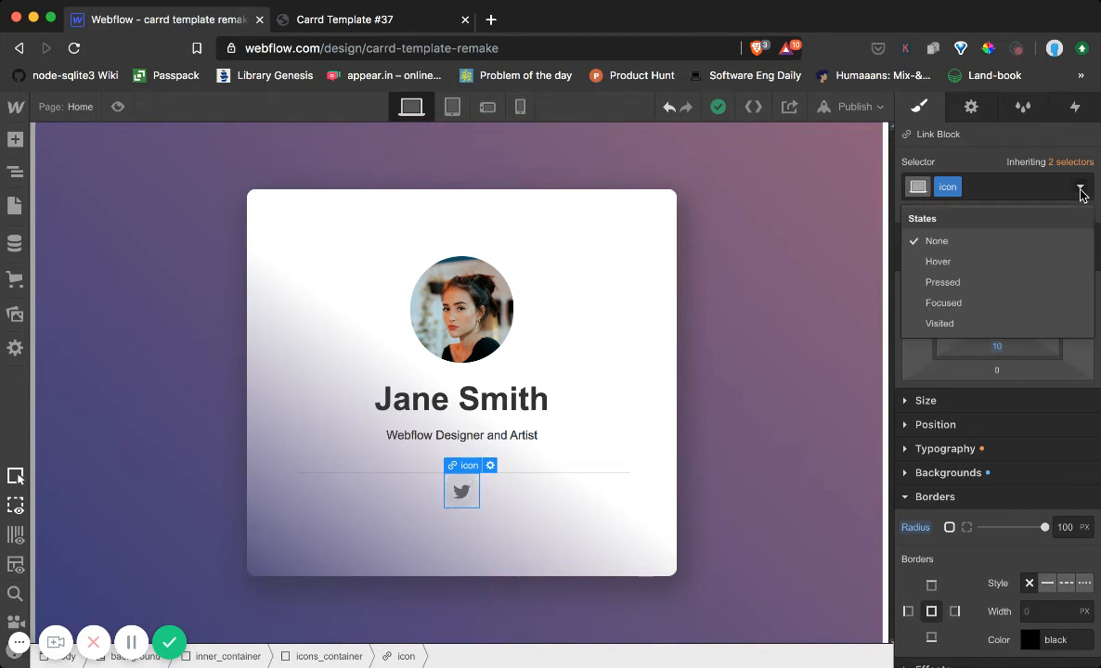
left_click(973, 263)
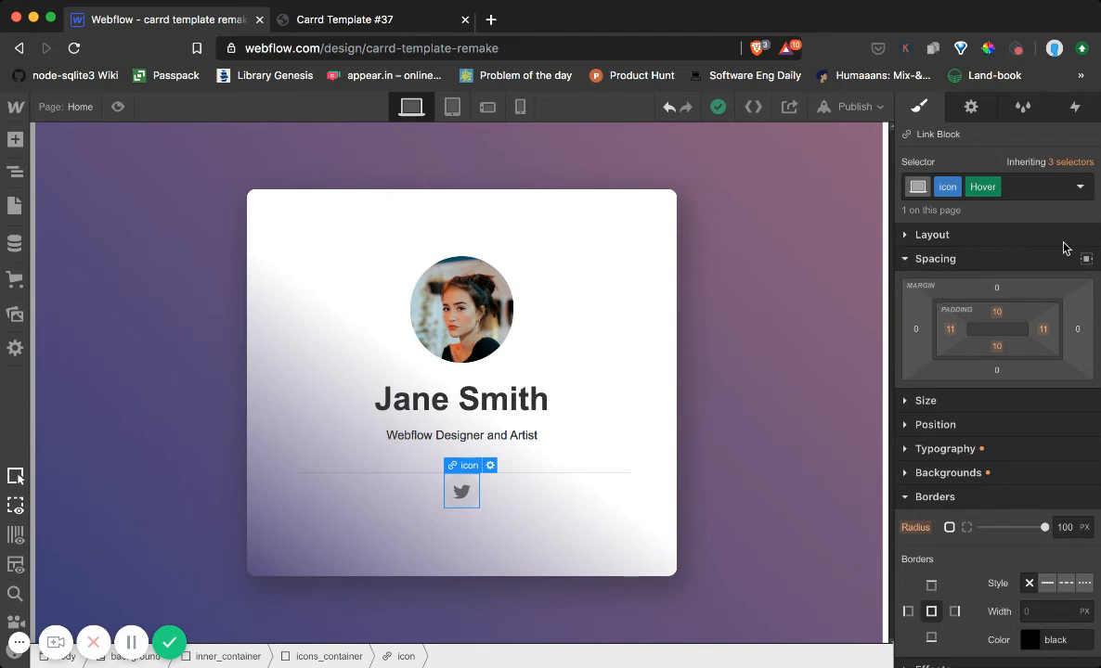
left_click(908, 500)
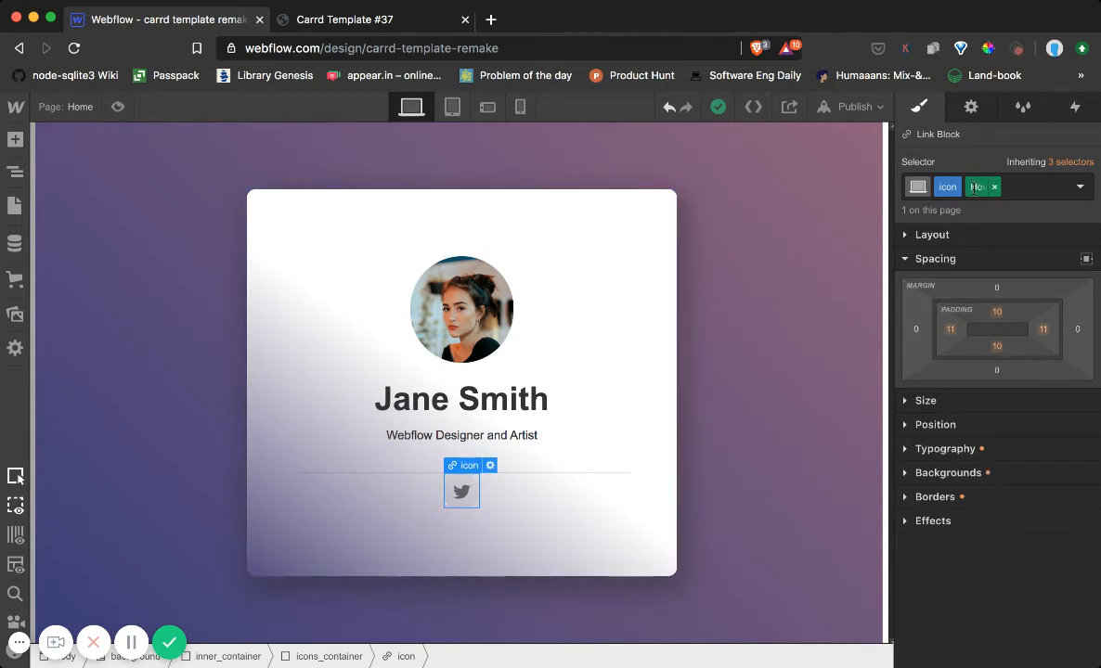
left_click(910, 471)
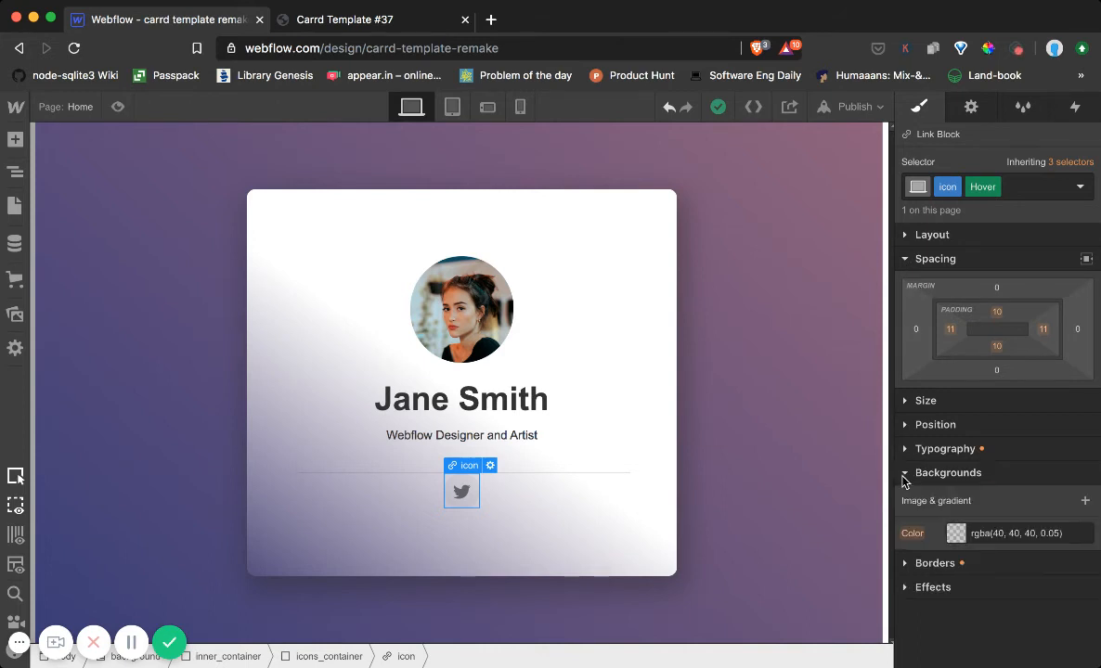
left_click(956, 534)
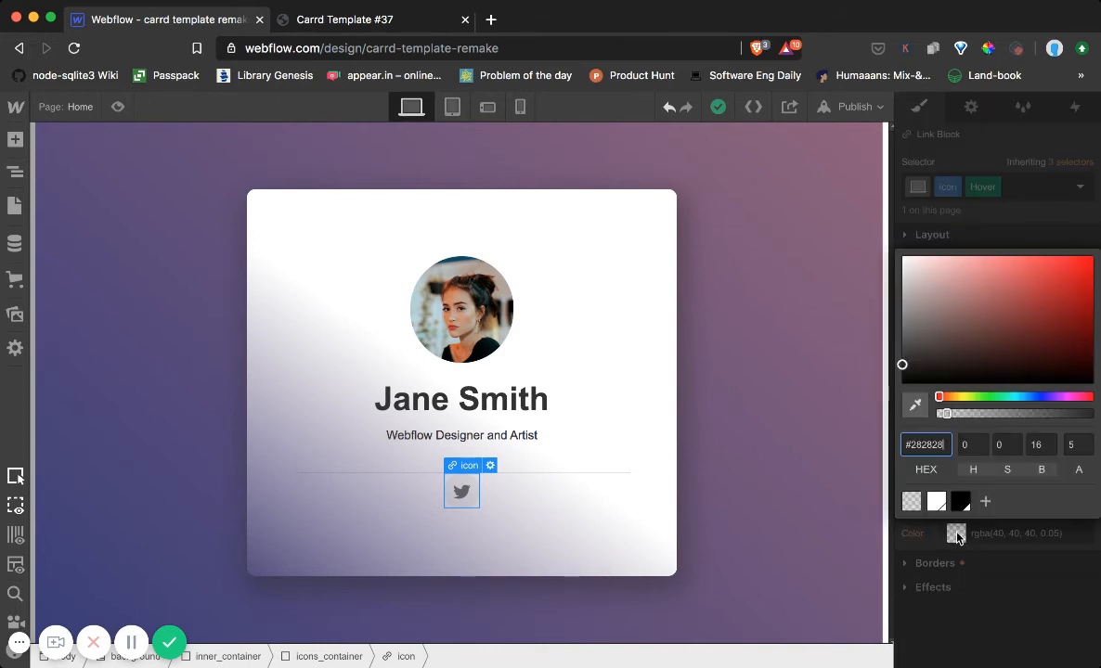
left_click(973, 469)
left_click(1084, 444)
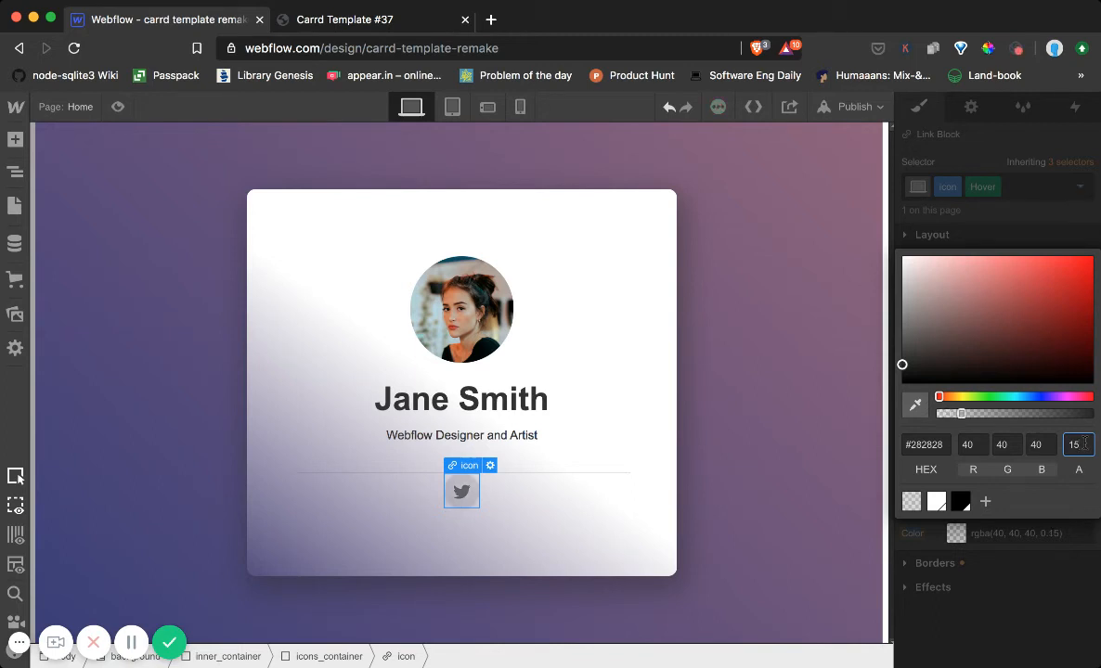
left_click(959, 527)
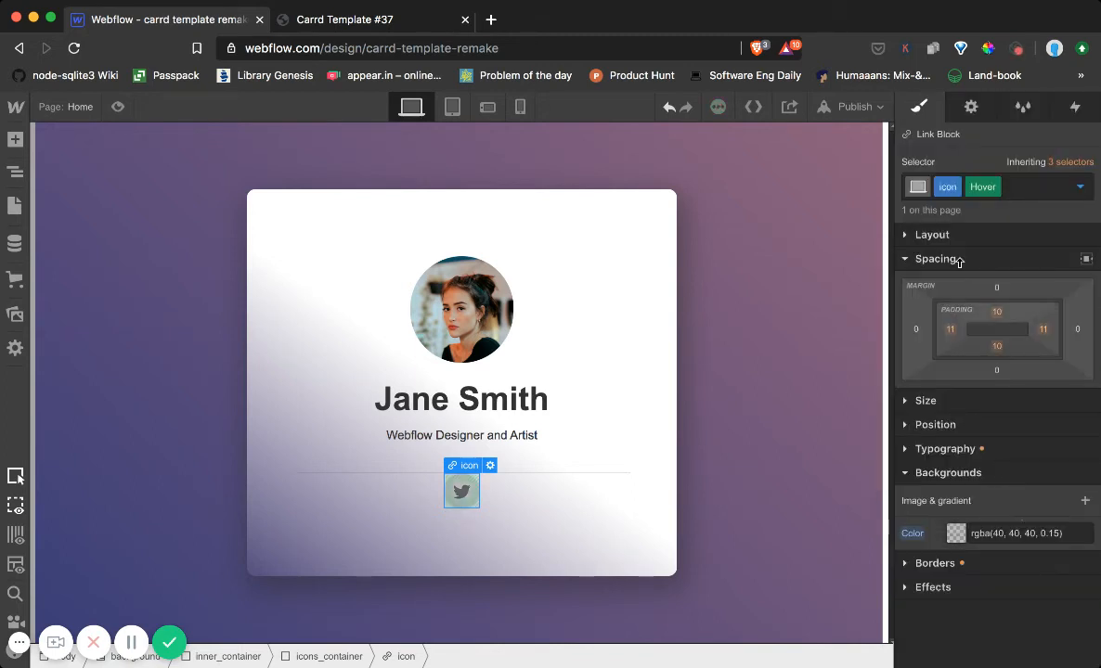
Compare the icon link block's None and Hover states, return it to None, and preview the hover effect on the page.
left_click(1080, 187)
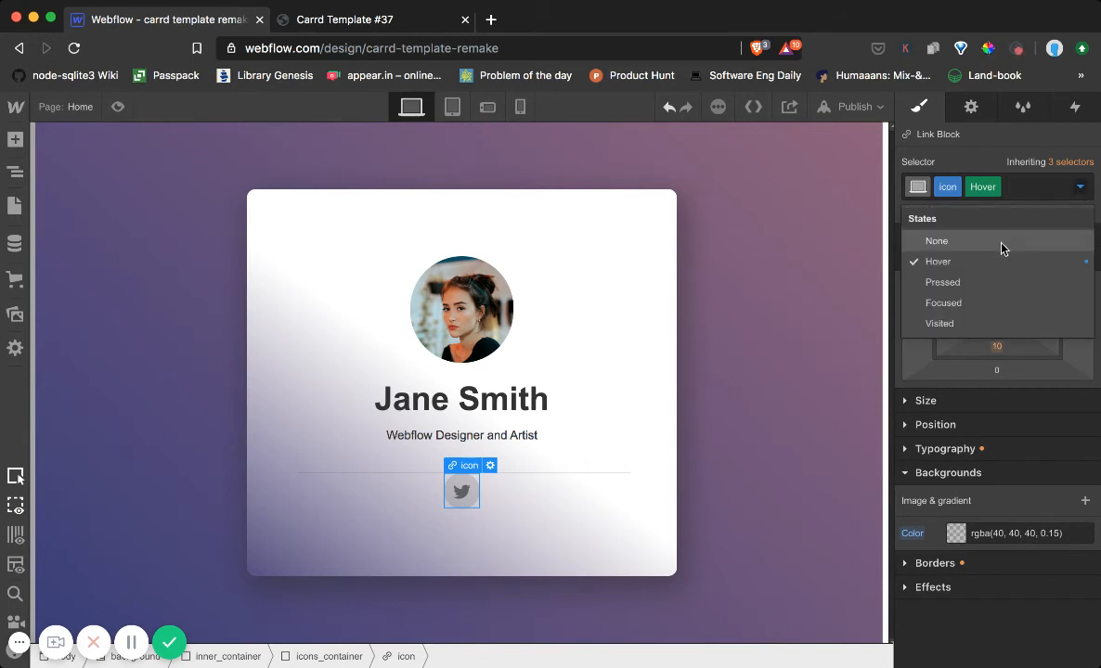
left_click(1002, 244)
left_click(1079, 185)
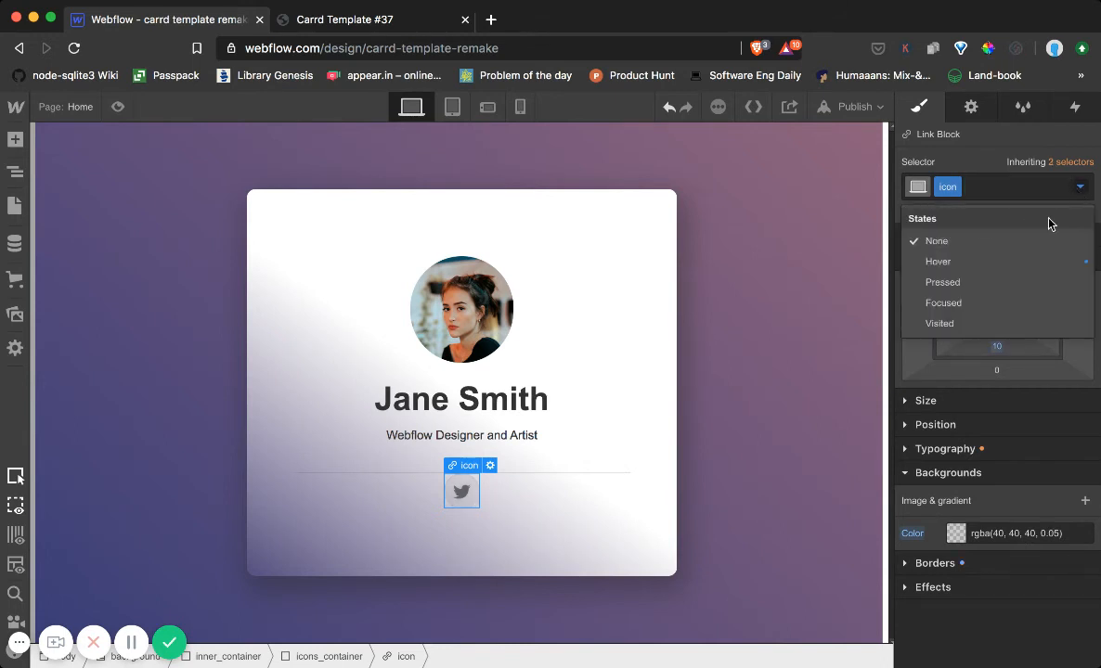
left_click(1023, 261)
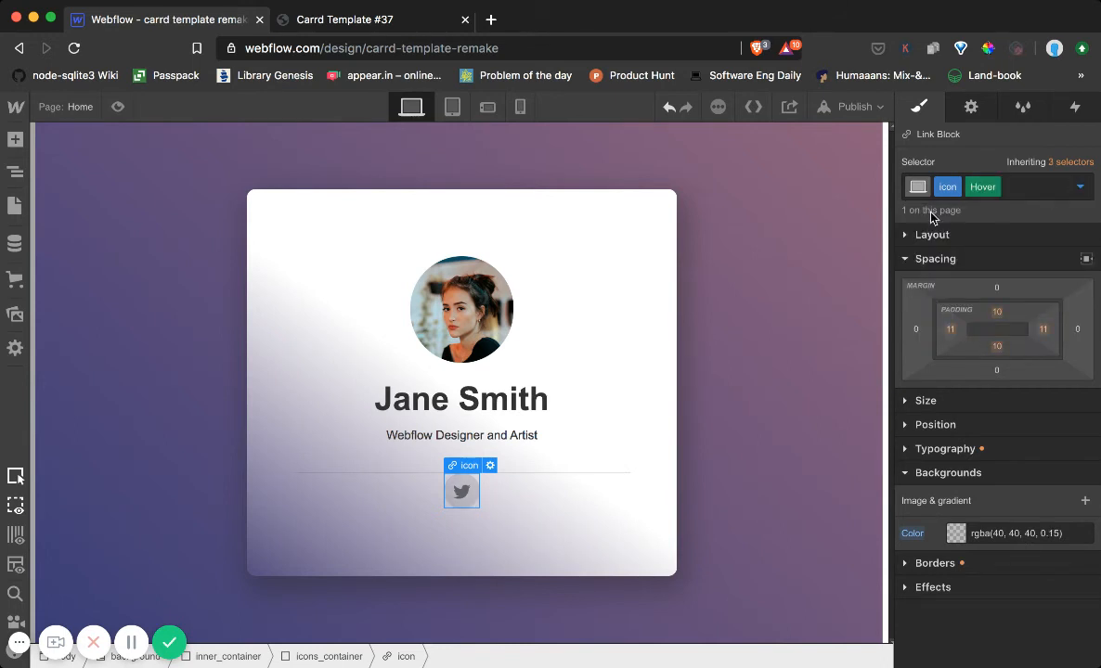
left_click(117, 107)
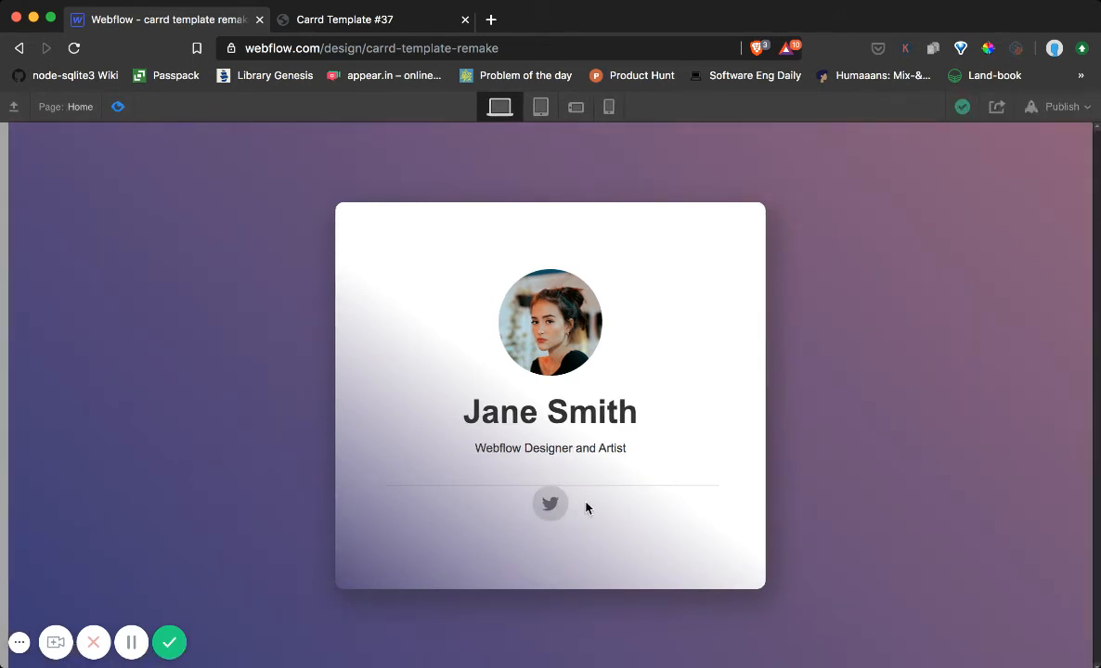
left_click(117, 106)
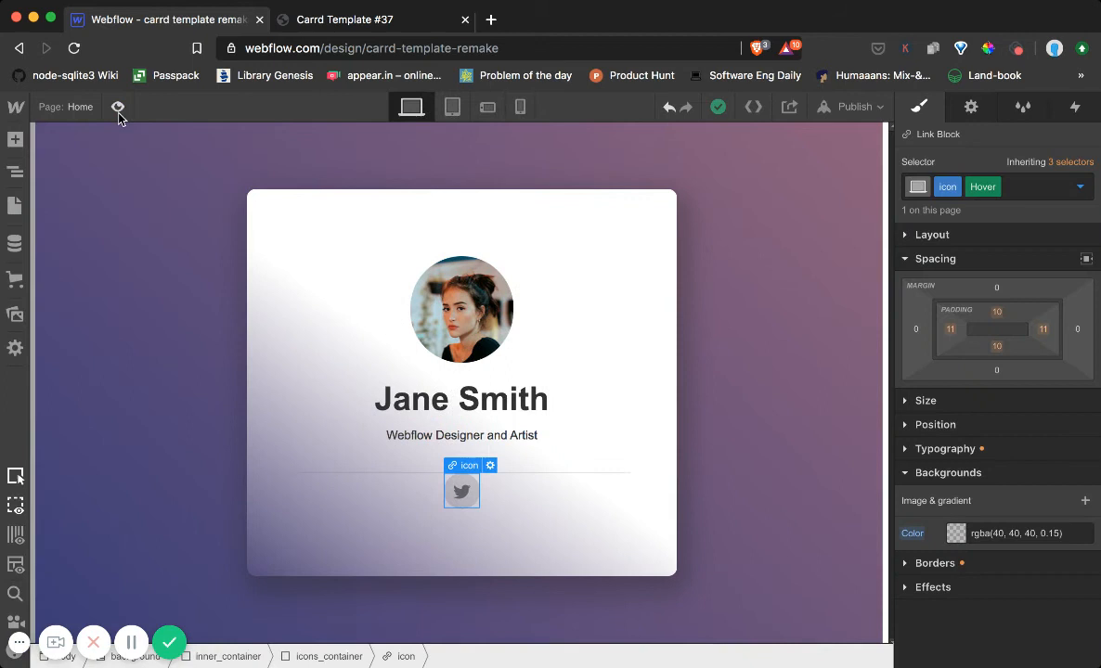
left_click(1079, 187)
left_click(1016, 240)
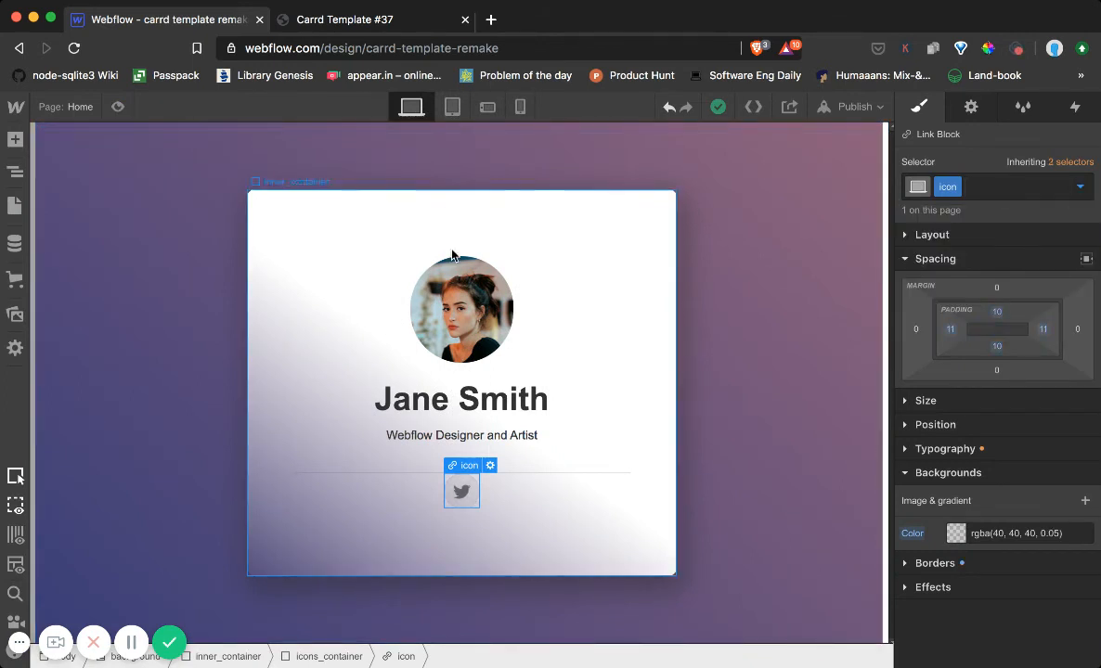
left_click(117, 107)
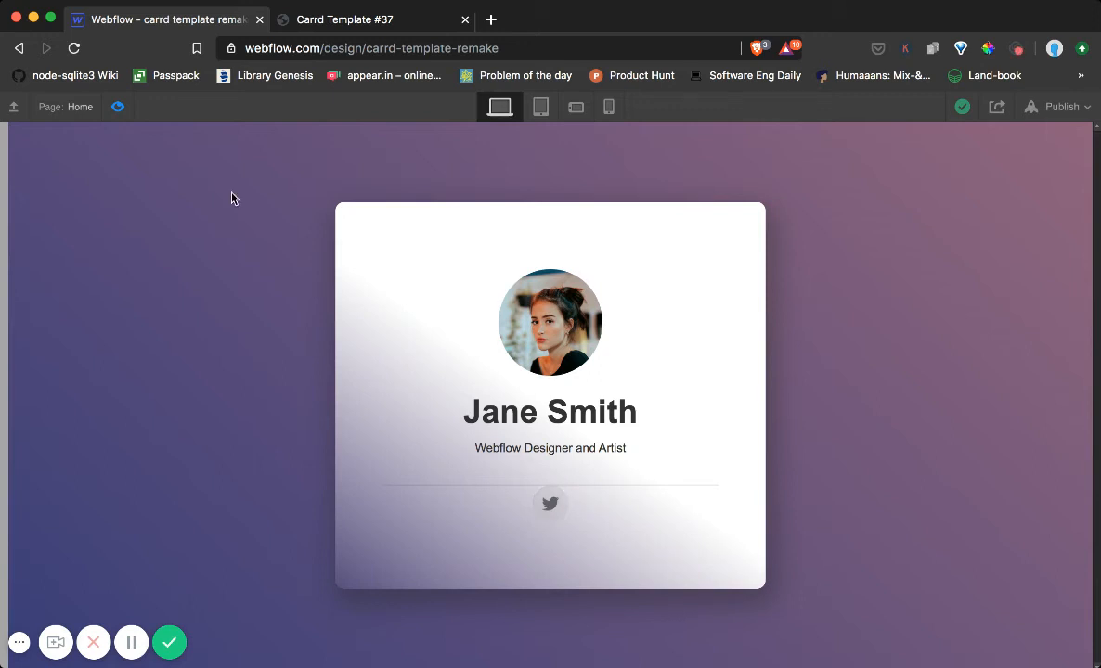
left_click(117, 107)
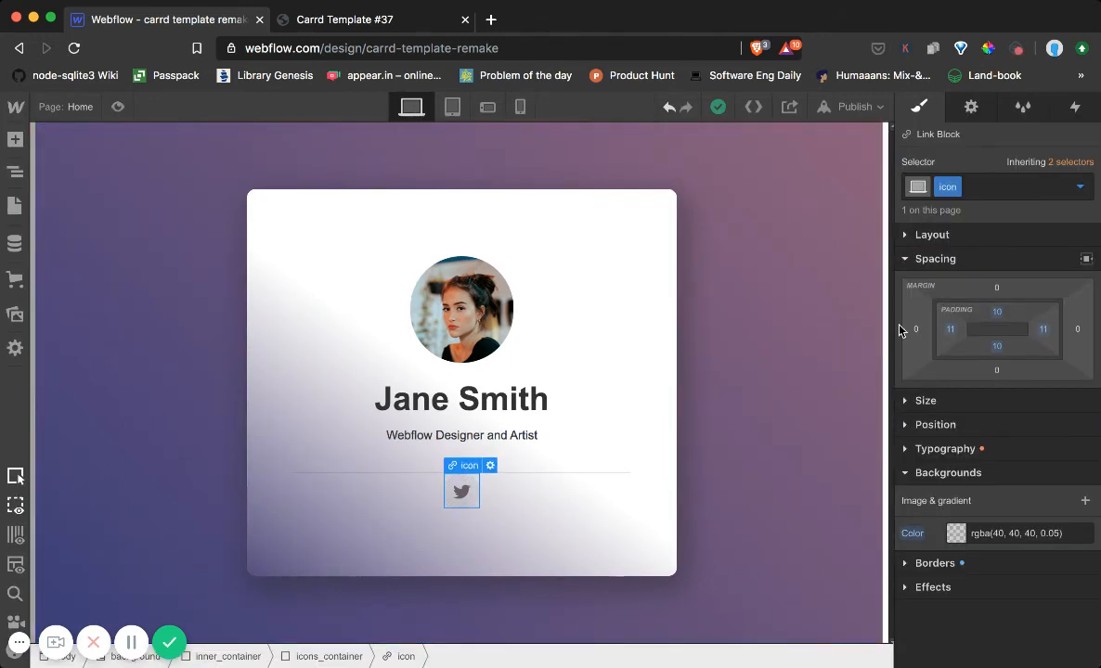
Check the icon spacing in the reference template and set the icon link block's top margin to 40 px.
left_click(320, 19)
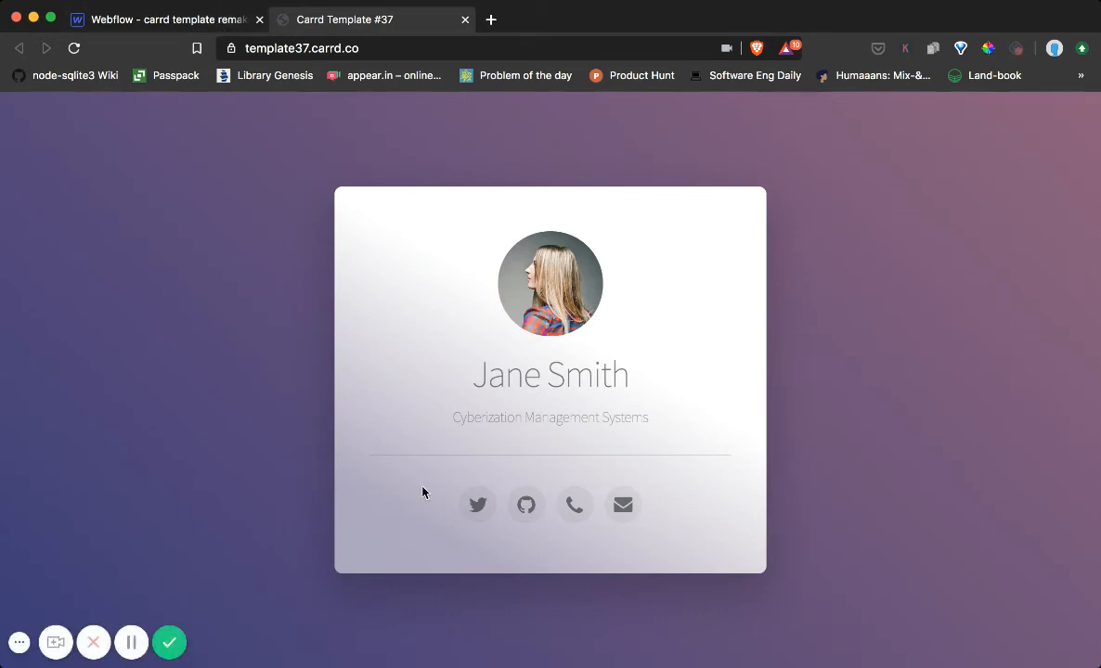
left_click(190, 19)
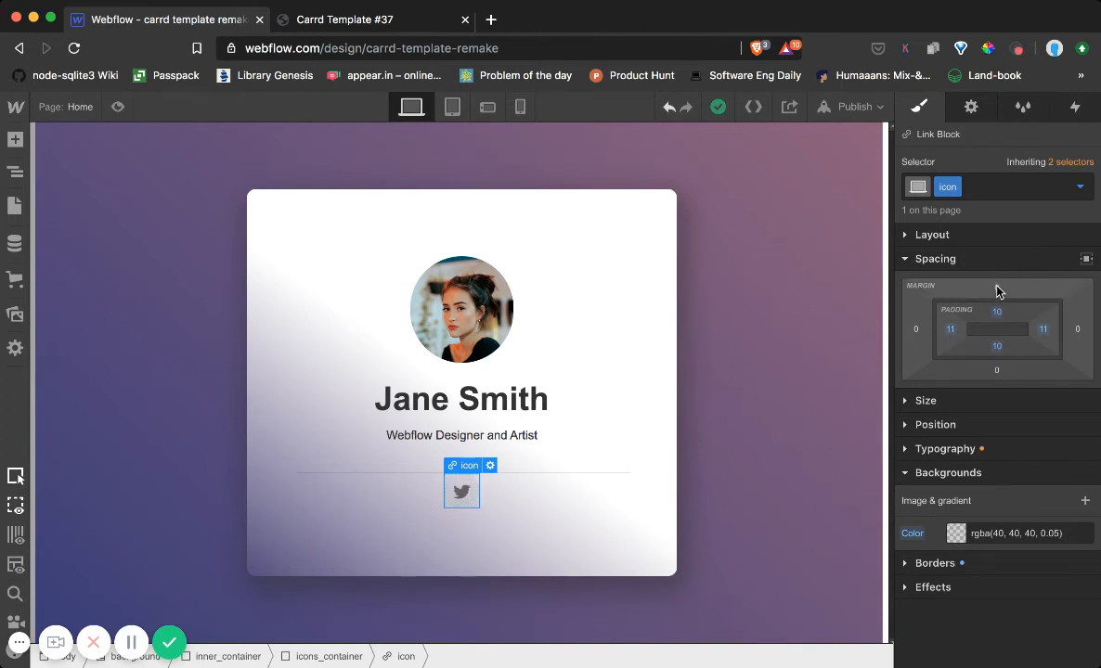
left_click_drag(997, 291, 995, 212)
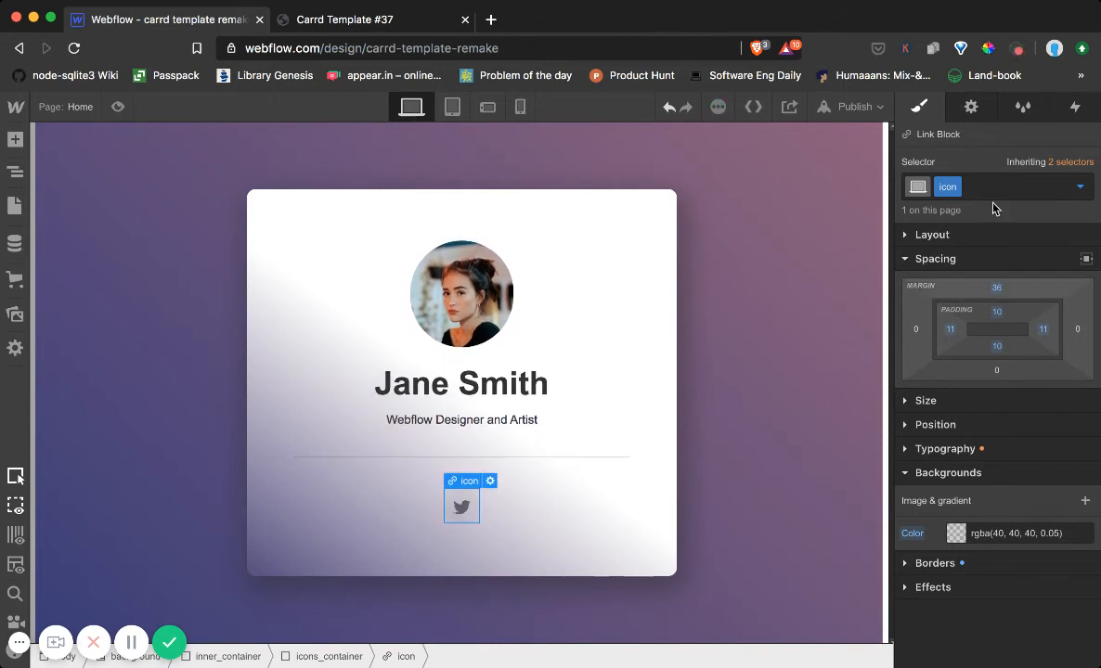
left_click(682, 381)
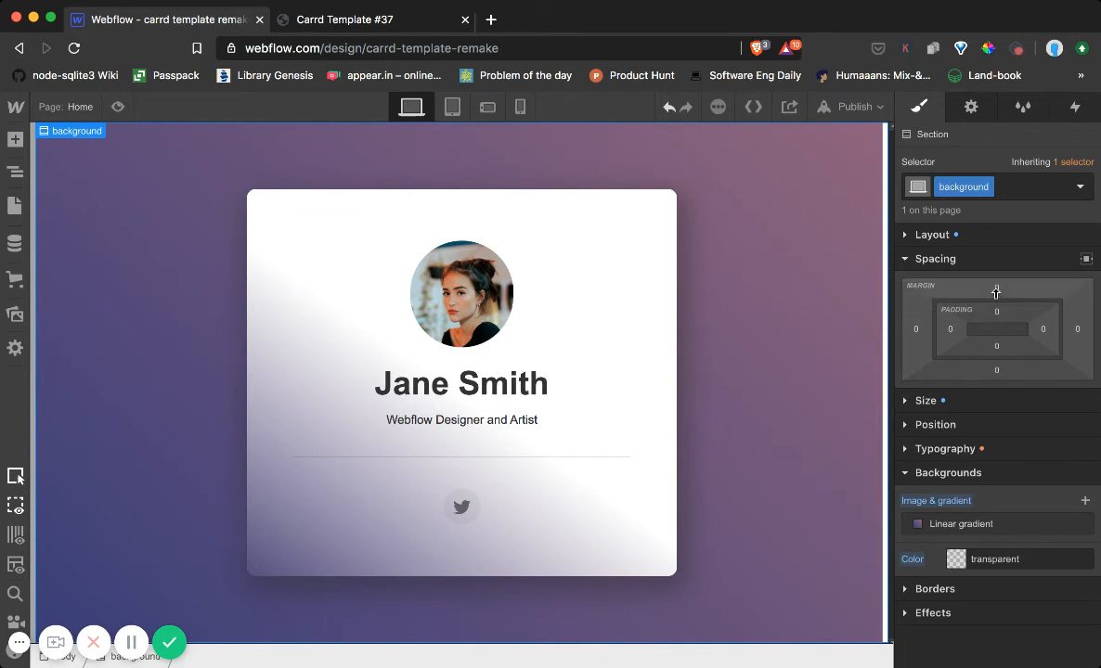
left_click_drag(995, 293, 993, 289)
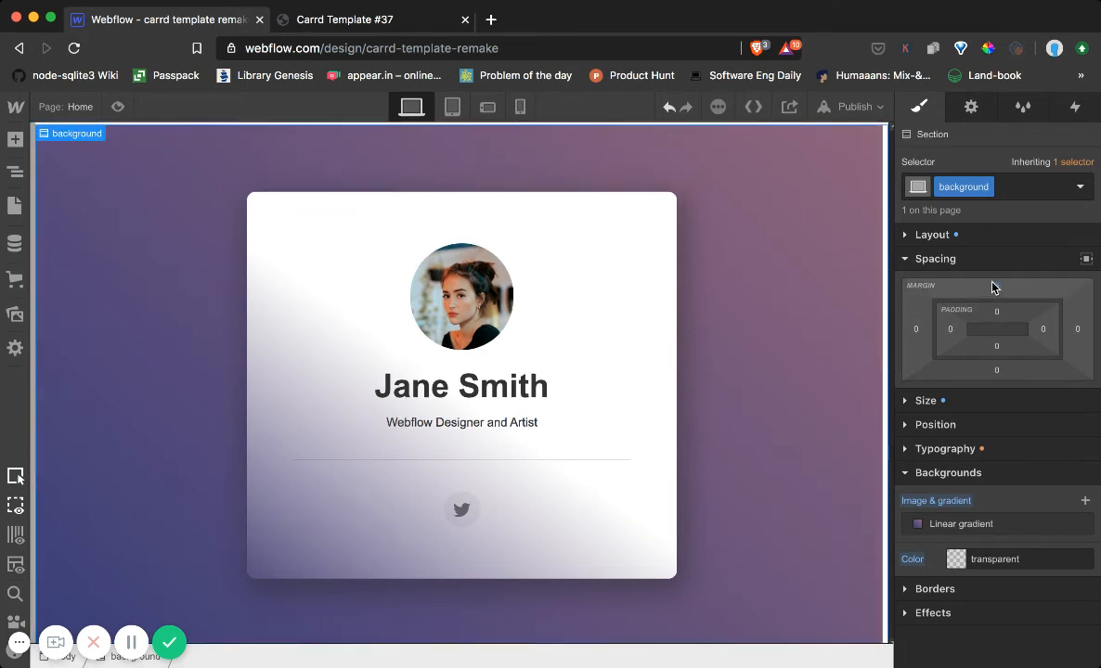
left_click(460, 506)
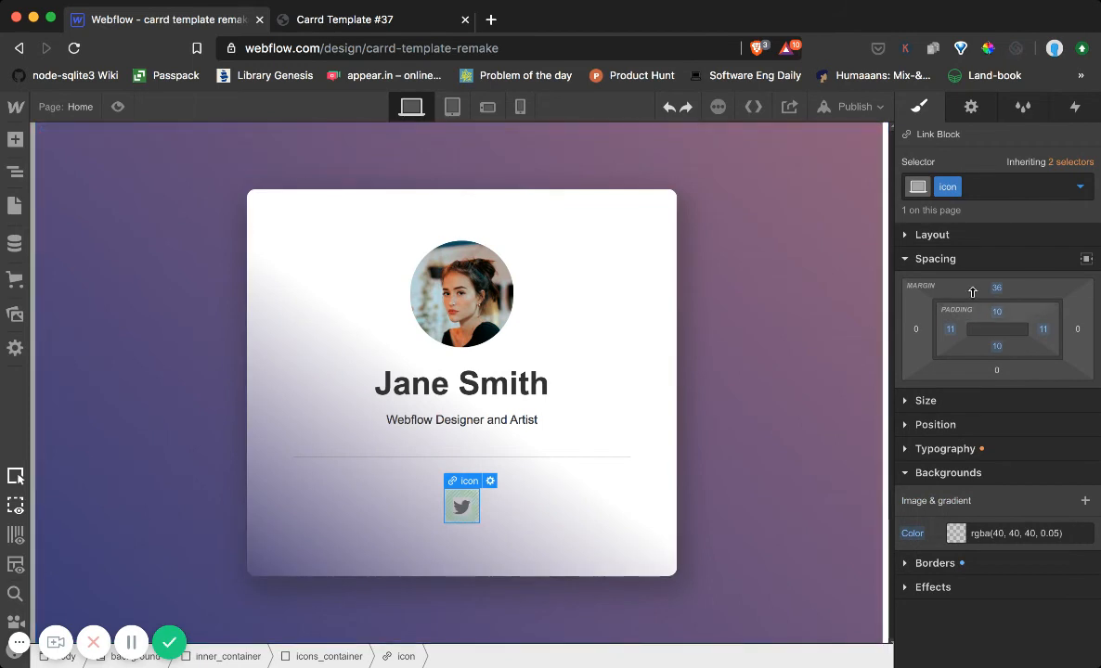
left_click_drag(972, 293, 996, 271)
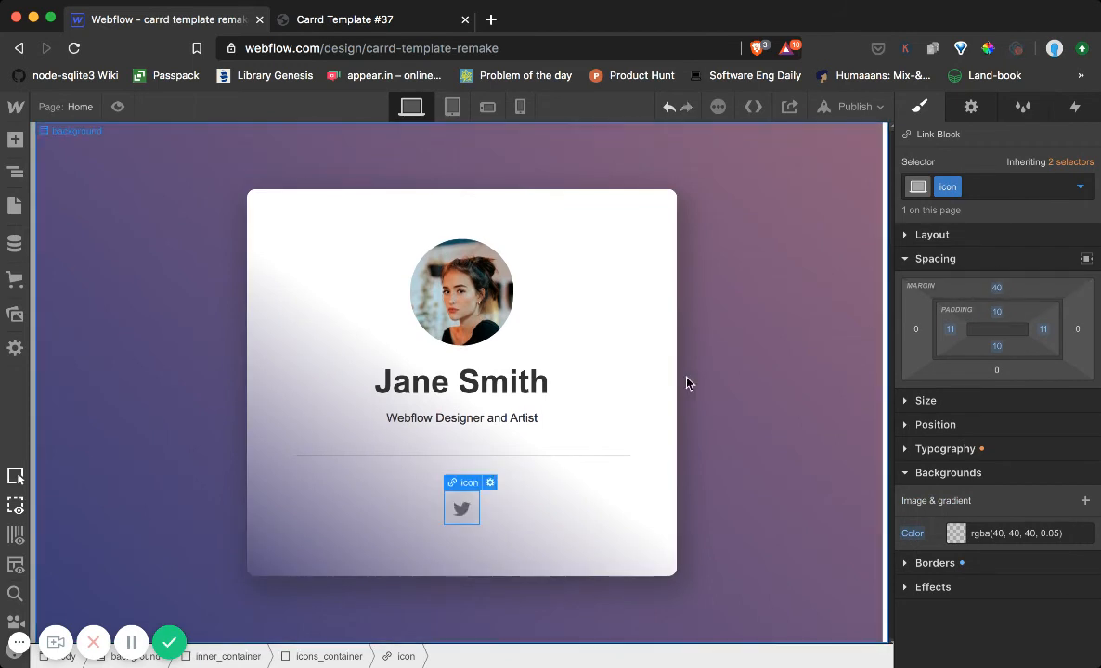
left_click(670, 378)
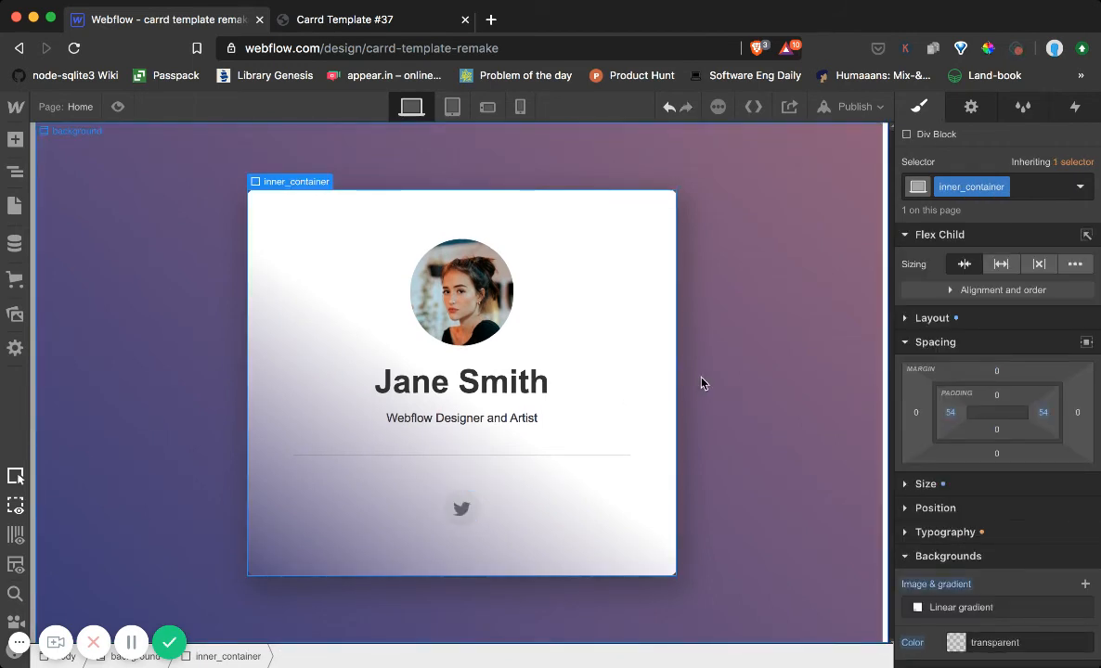
Duplicate the Twitter icon link block twice to make a row of three icons below the divider.
right_click(476, 516)
left_click(505, 484)
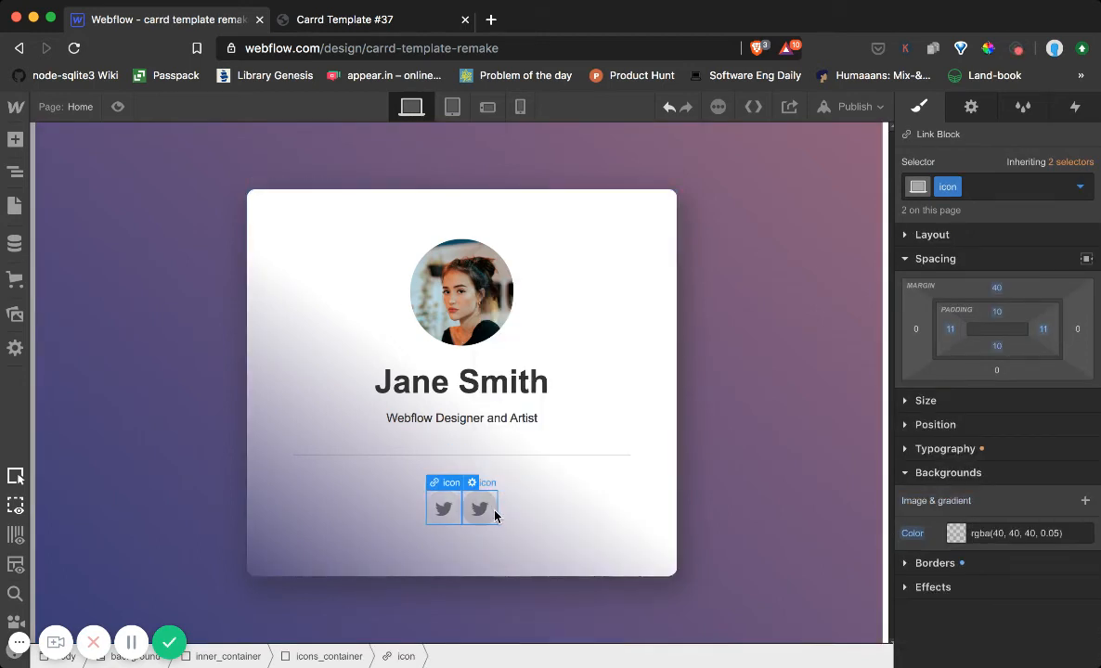
right_click(495, 516)
left_click(524, 480)
right_click(511, 517)
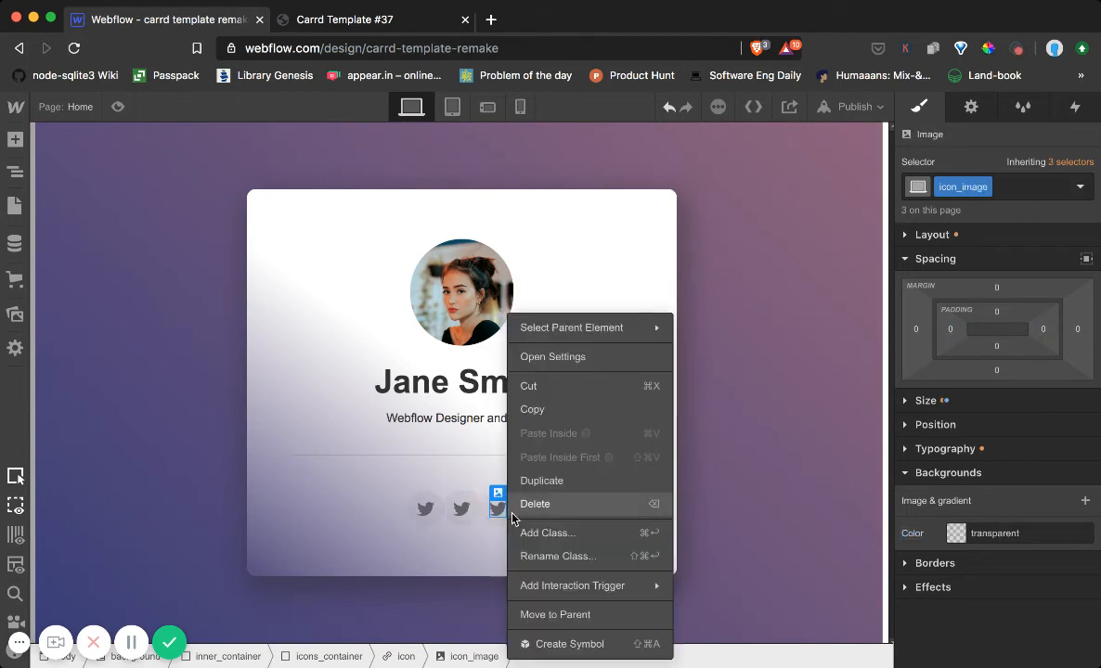
left_click(503, 507)
left_click(516, 509)
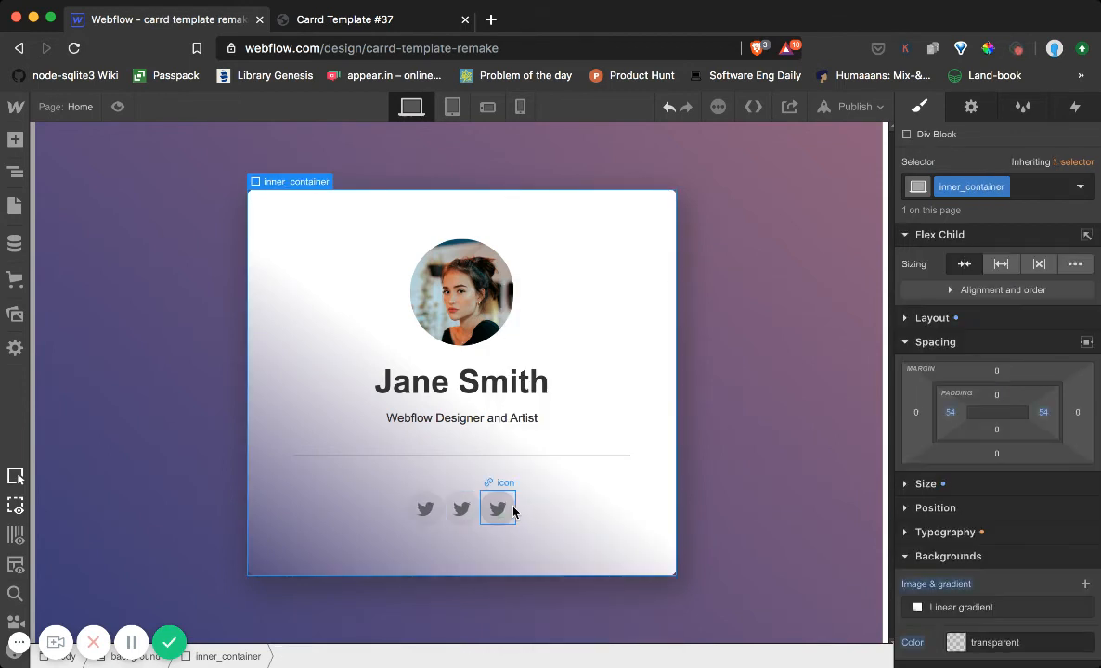
Duplicate the last Twitter icon link block once more to make a row of four icons.
left_click(511, 510)
right_click(506, 510)
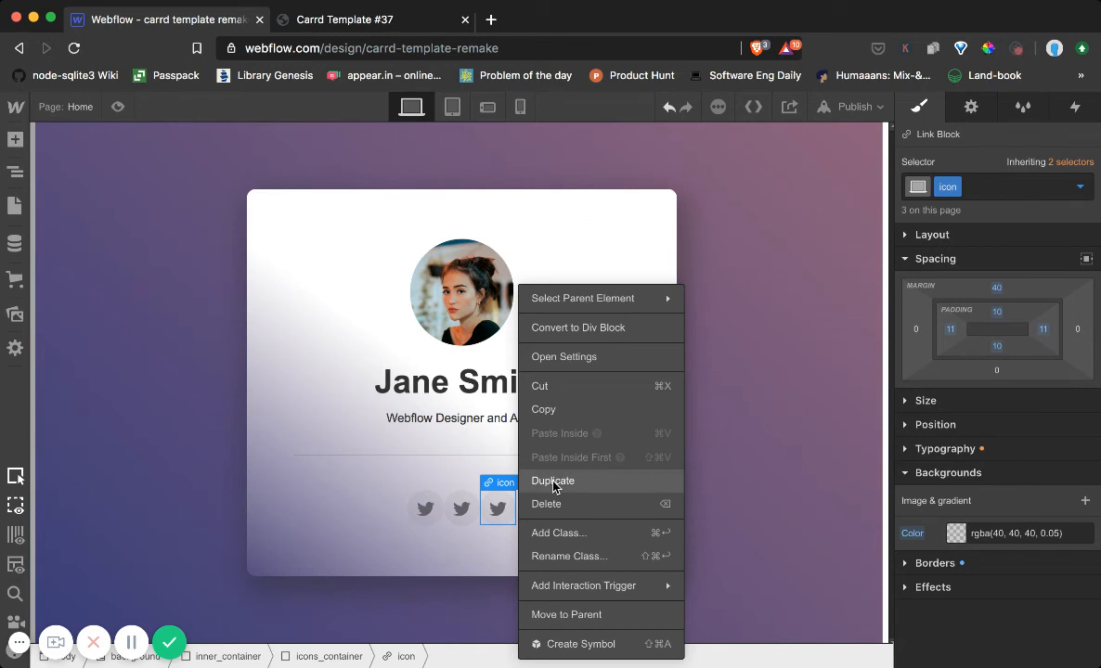
left_click(553, 481)
left_click(484, 508)
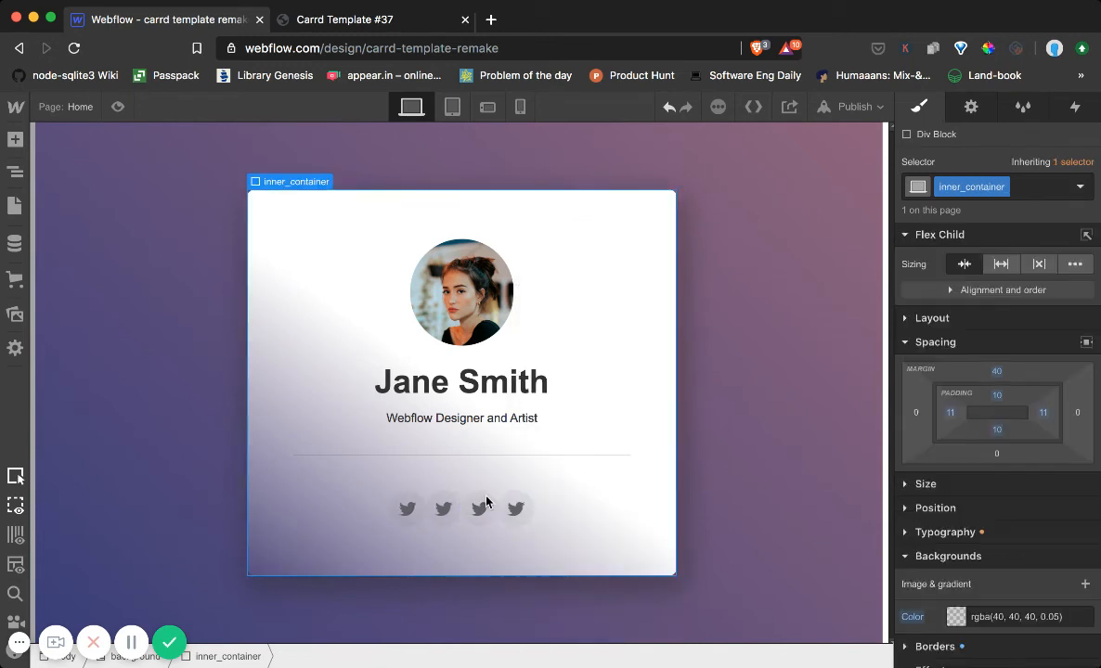
left_click(411, 516)
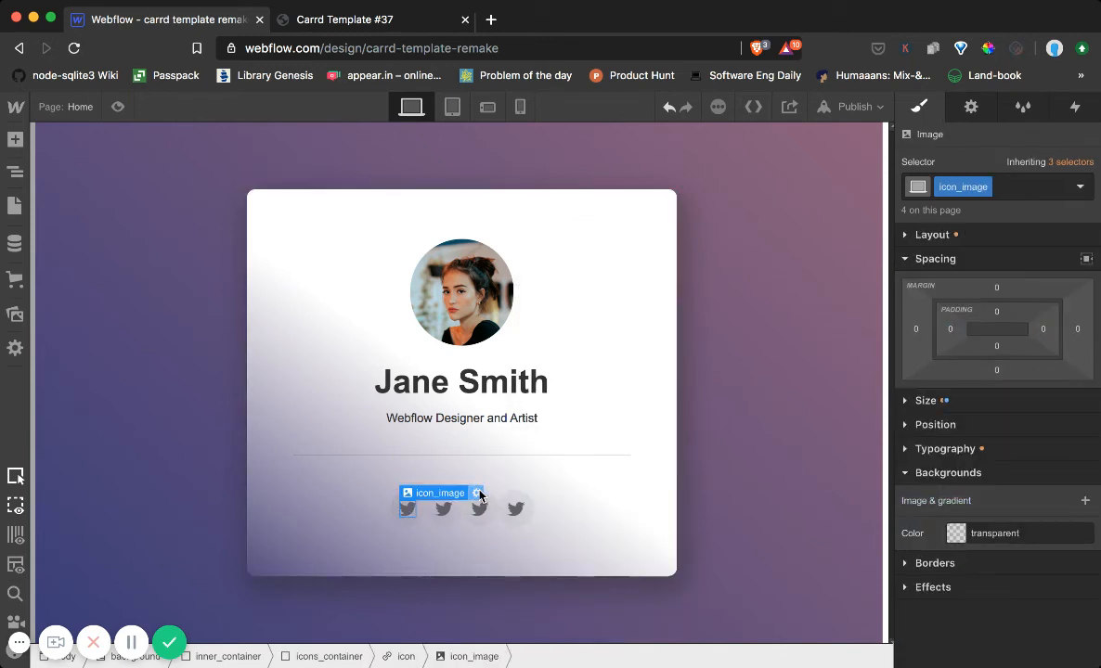
left_click(479, 494)
left_click(504, 535)
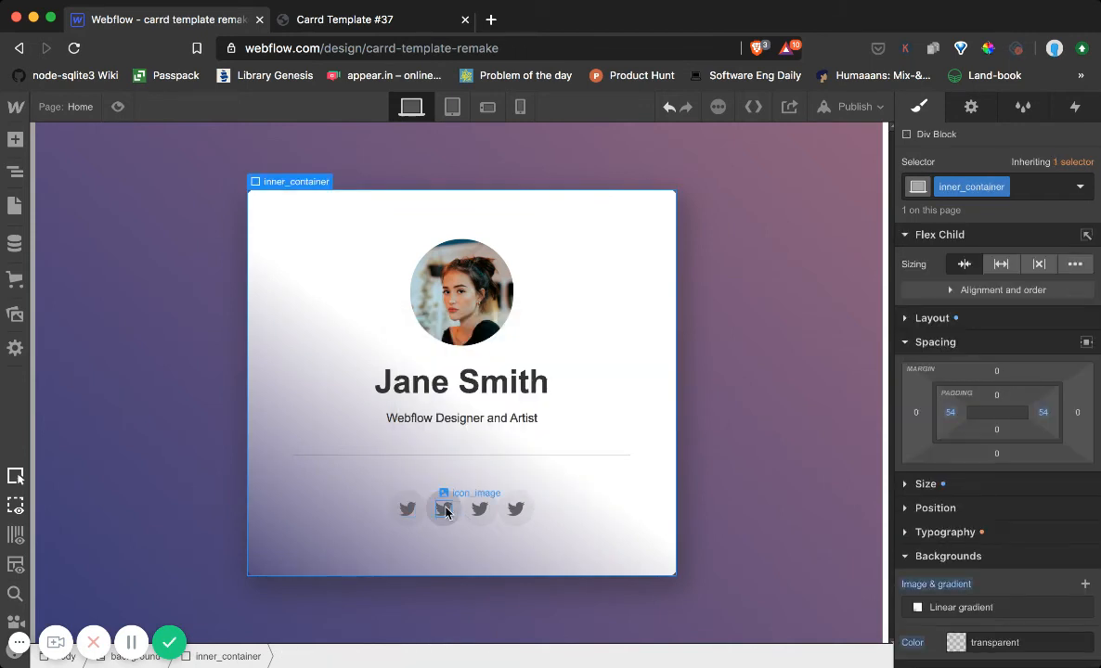
Replace the second Twitter icon's image with the GitHub SVG from the site assets.
left_click(444, 509)
left_click(512, 494)
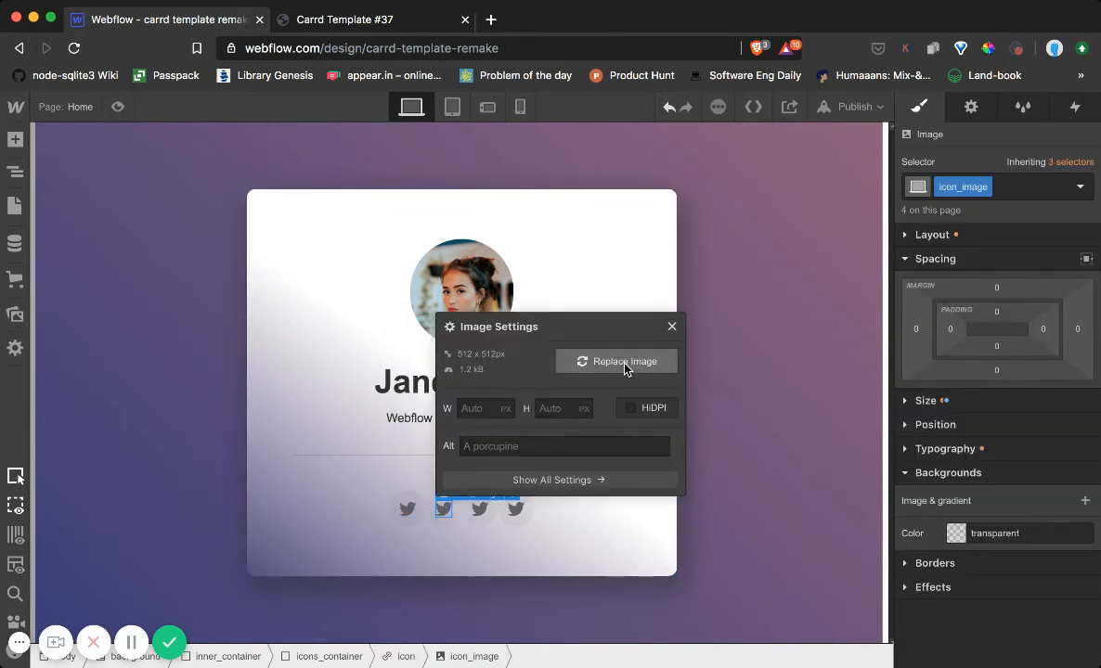
left_click(622, 362)
left_click(193, 252)
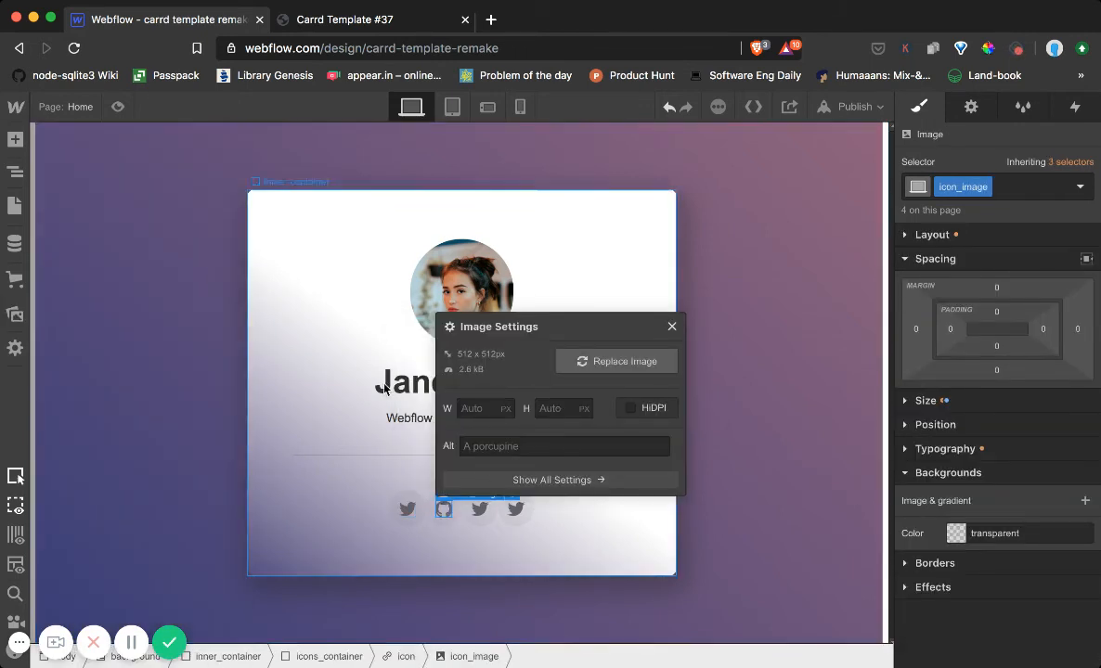
Replace the third icon's image with the phone call SVG from the site assets.
left_click(479, 509)
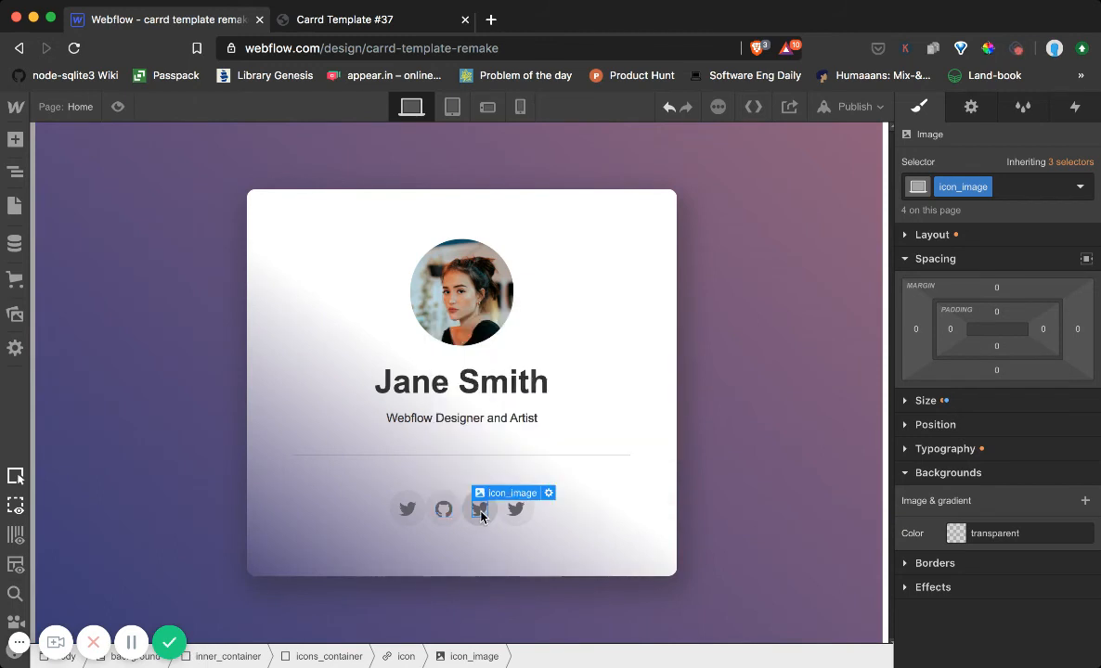
left_click(549, 495)
left_click(655, 361)
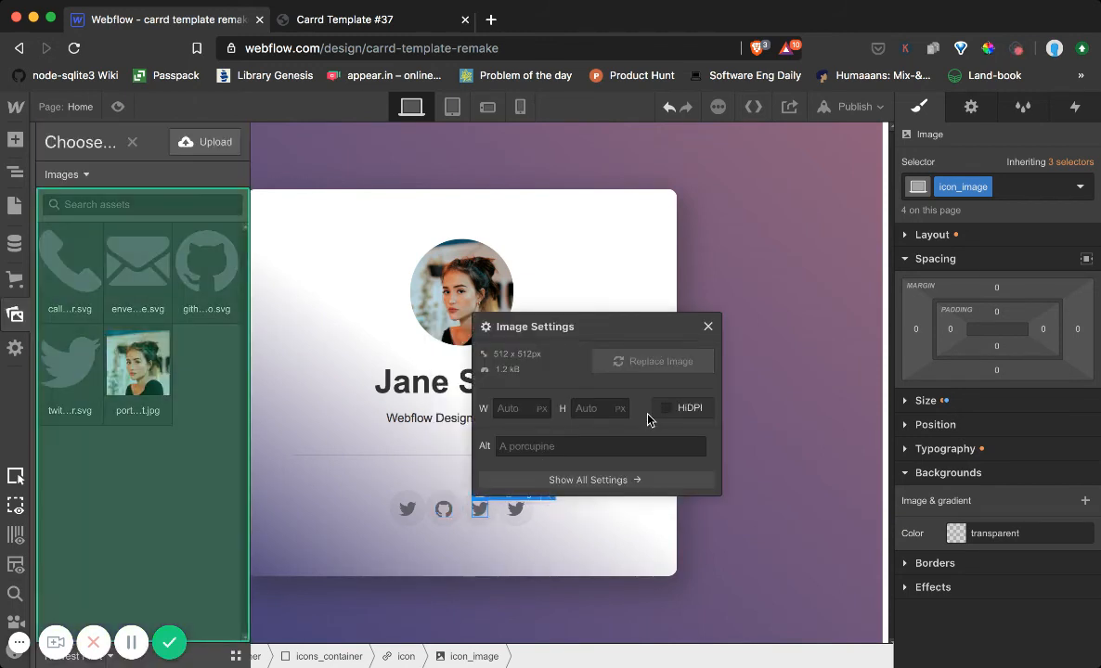
left_click(74, 269)
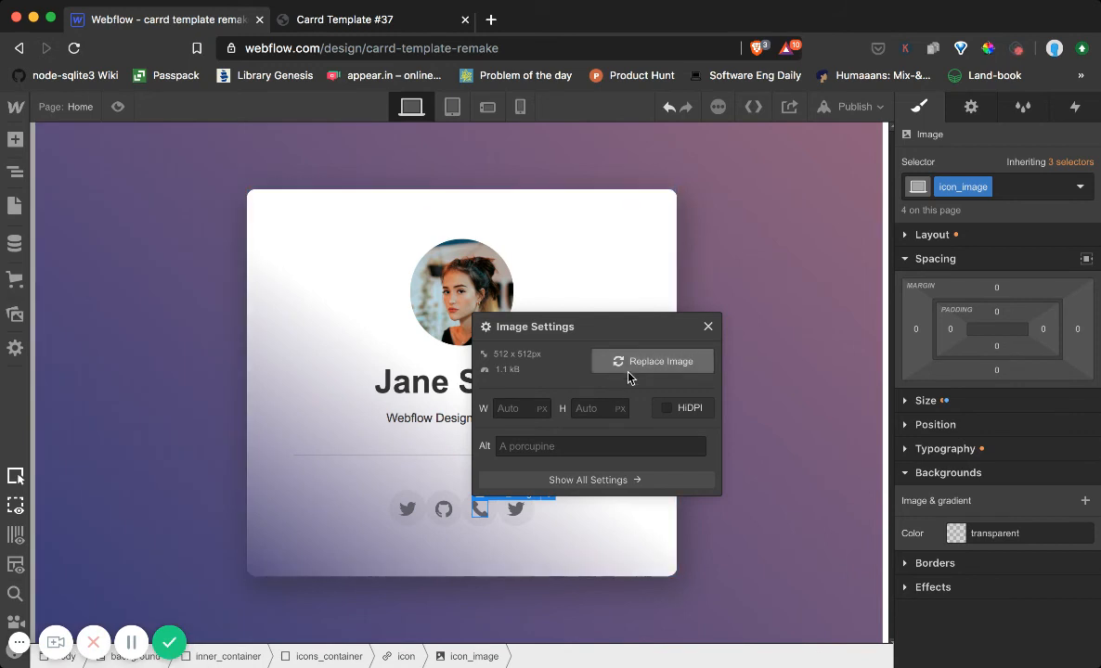
Replace the fourth icon's image with the envelope SVG from the site assets.
left_click(518, 514)
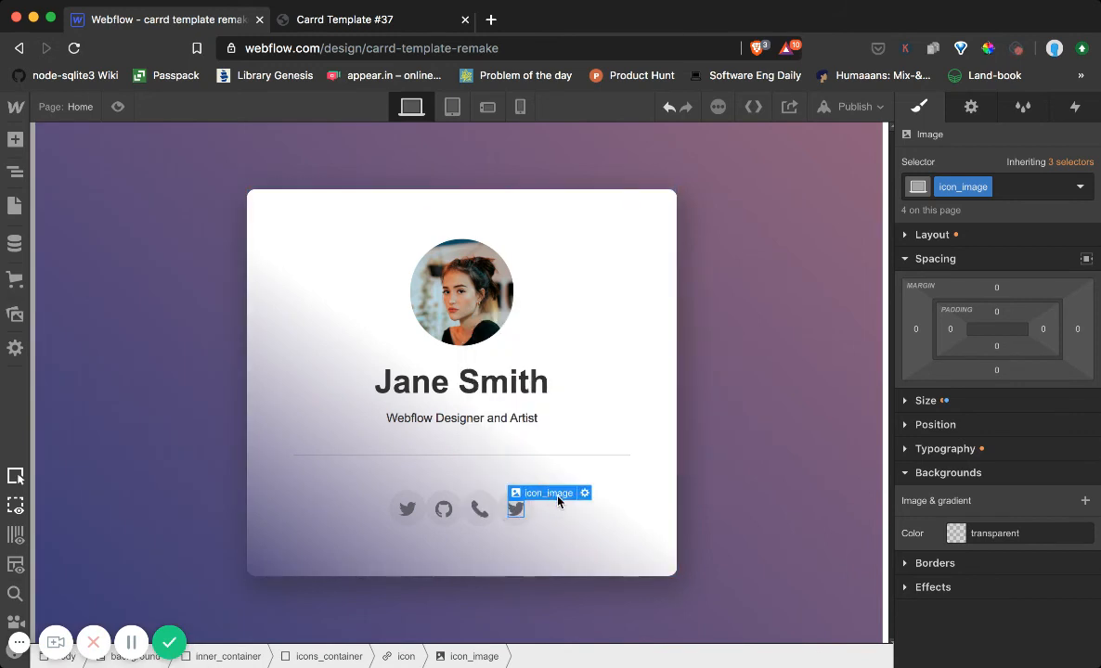
left_click(585, 495)
left_click(678, 361)
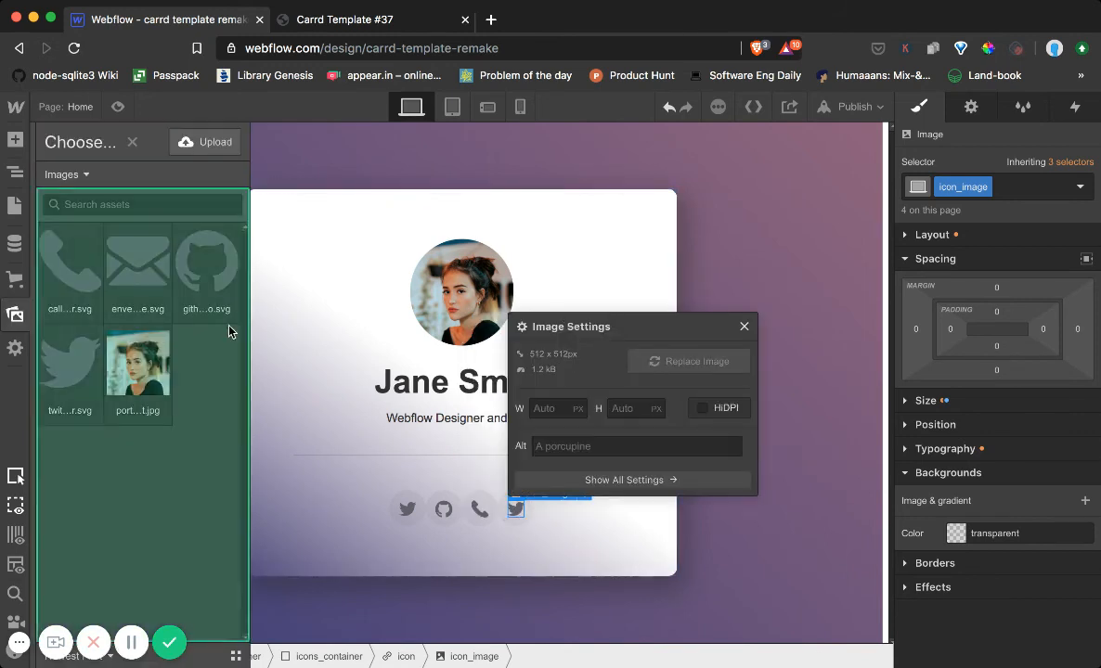
left_click(136, 257)
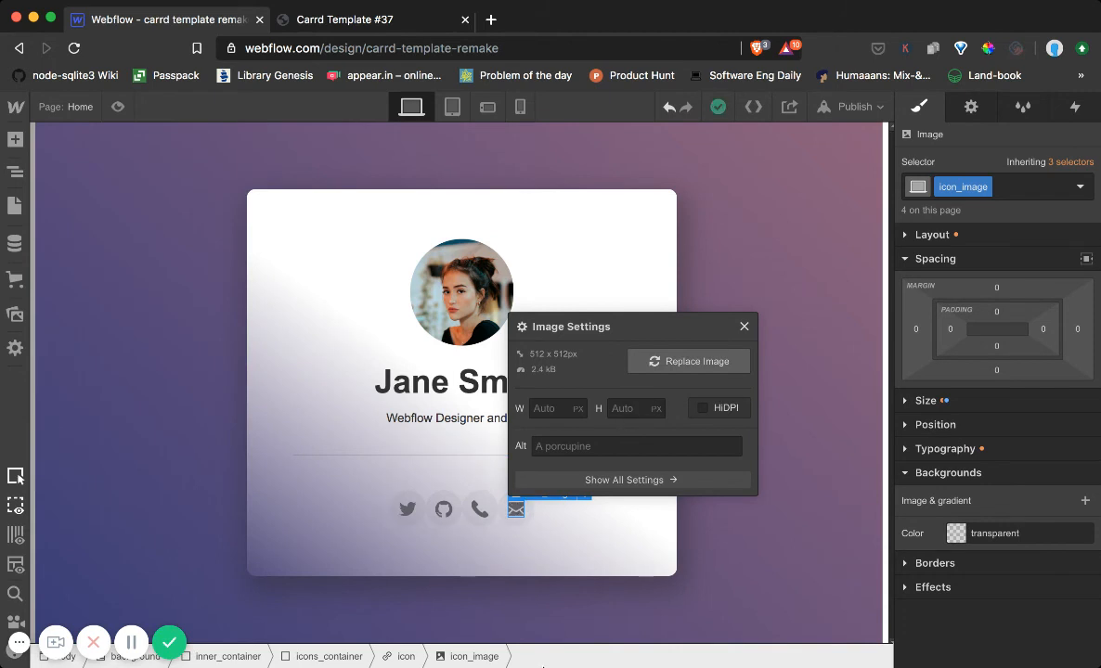
left_click(489, 558)
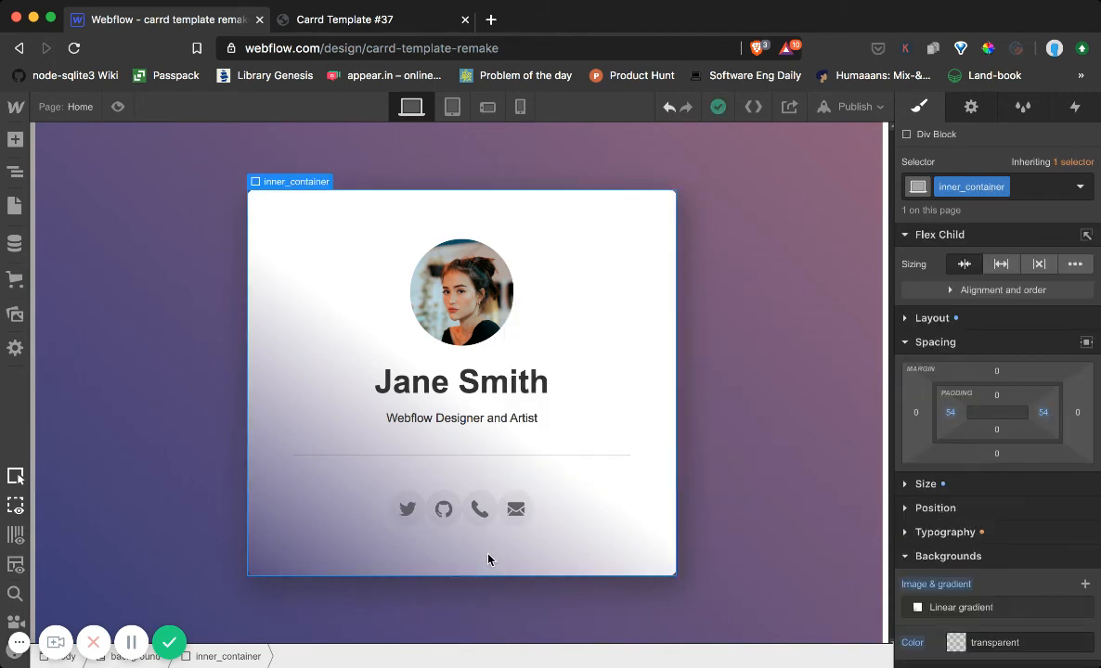
Check the reference template's icon spacing and set icons_container to a horizontal Flex layout with space-around justification.
left_click(347, 18)
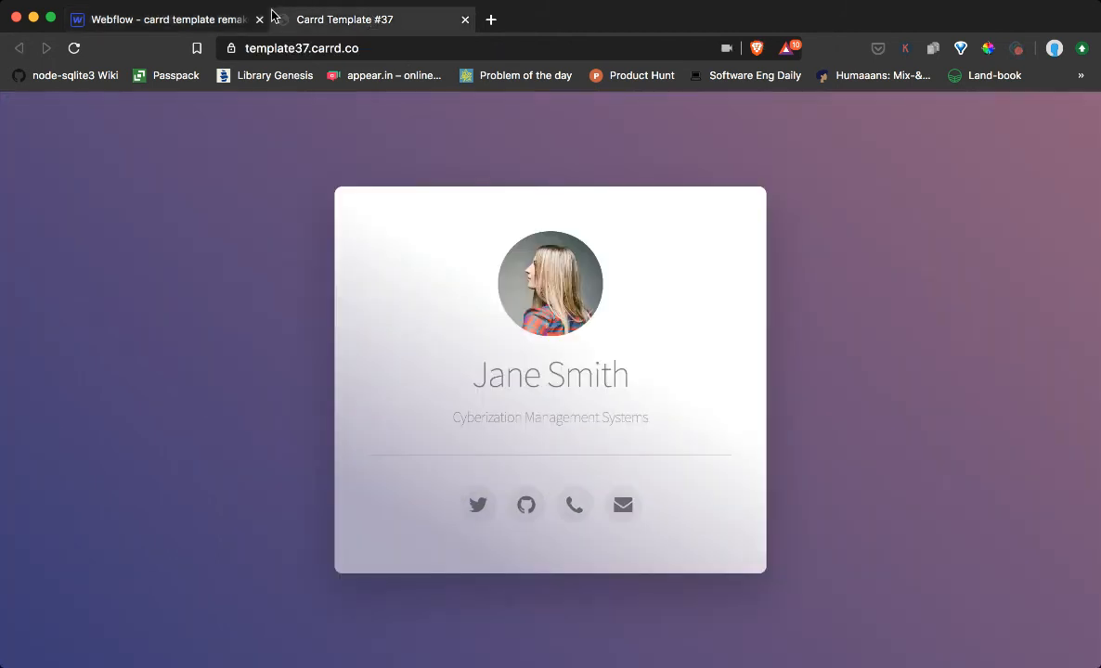
left_click(198, 20)
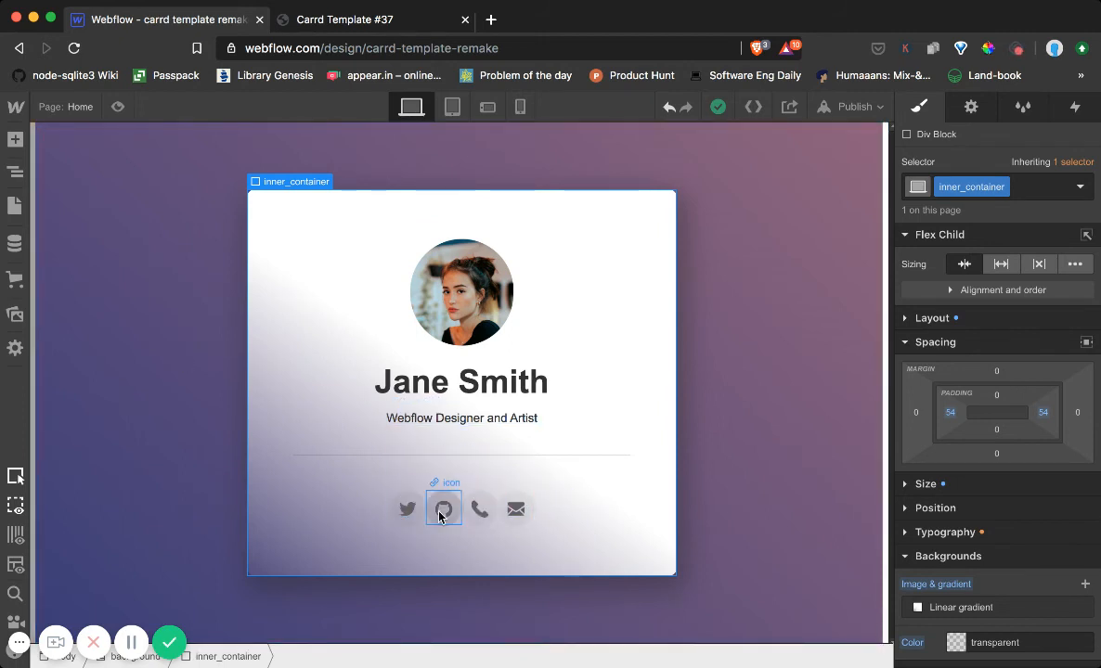
left_click(14, 177)
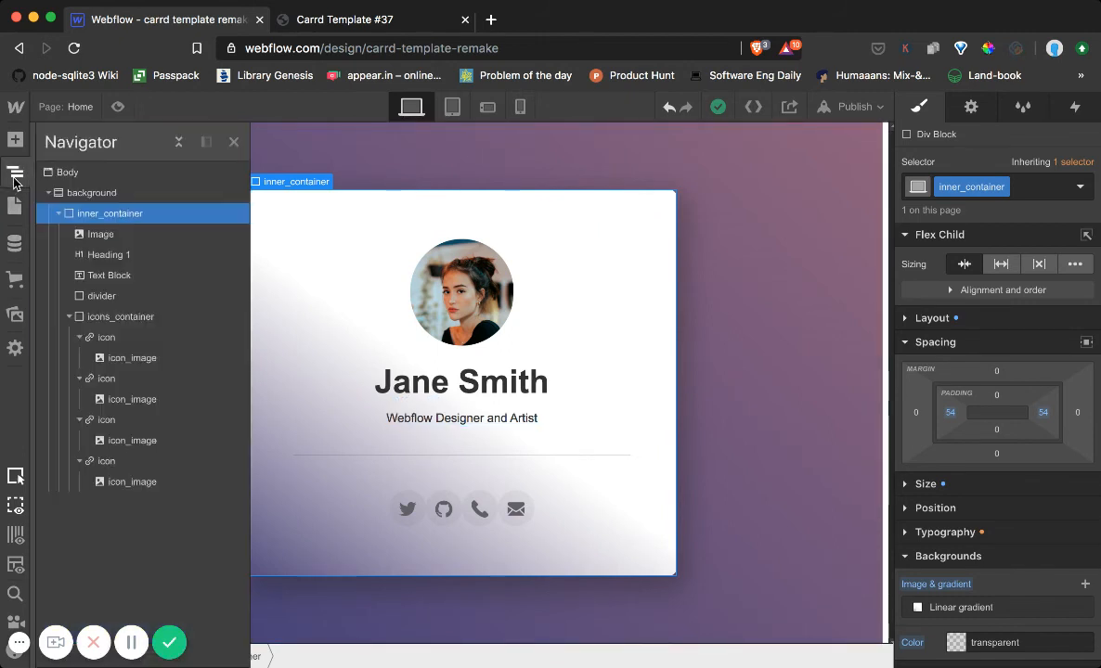
left_click(138, 320)
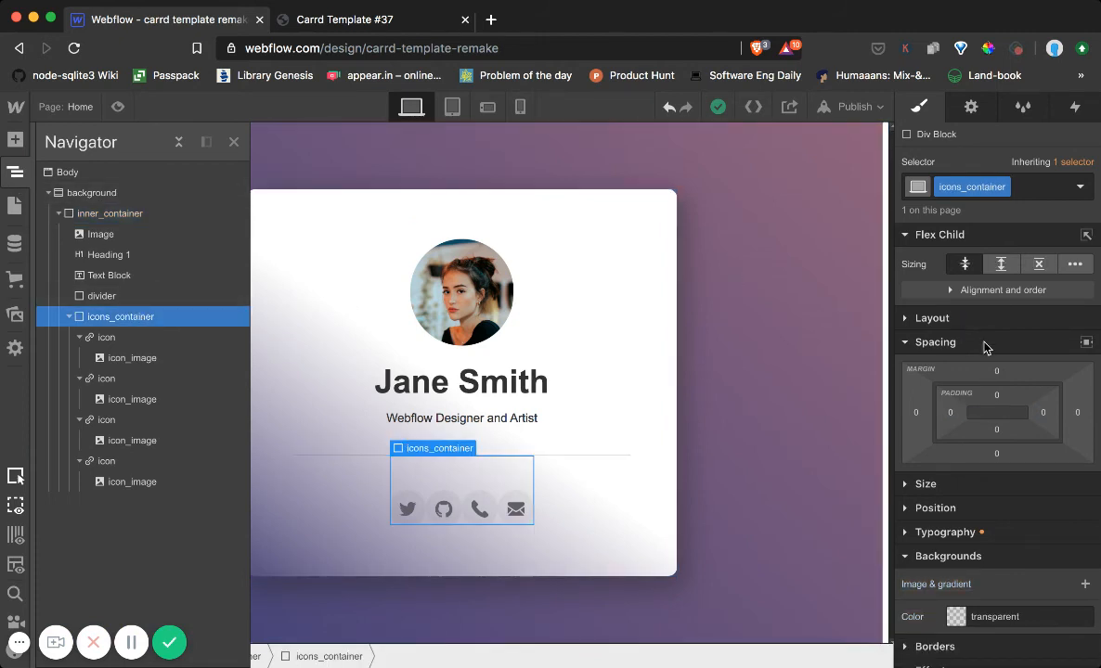
left_click(907, 343)
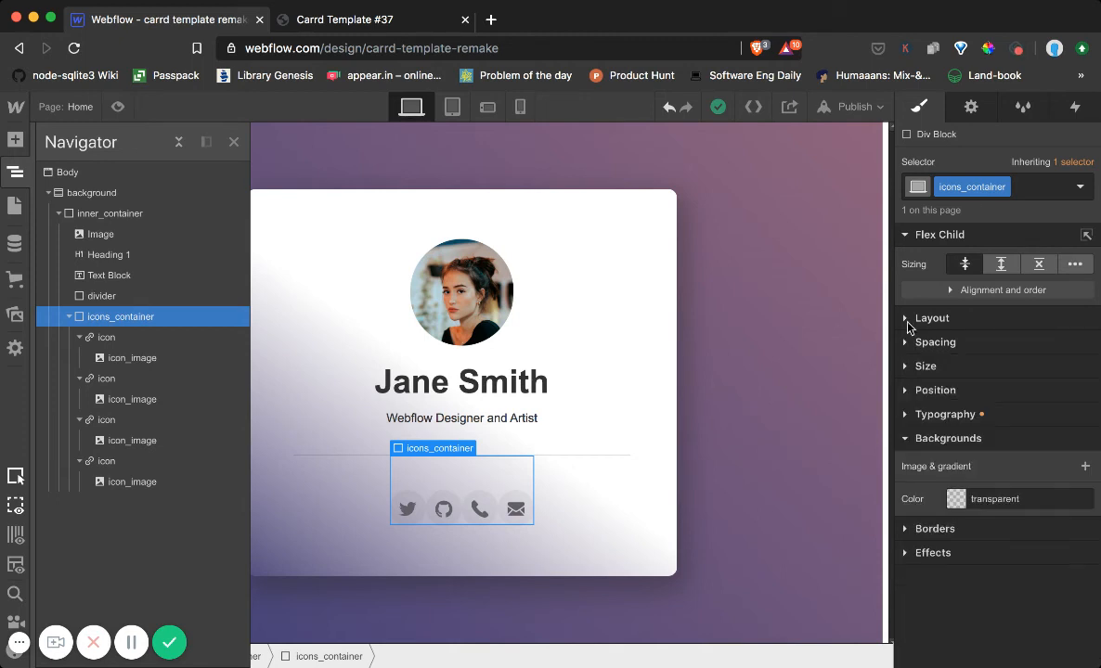
left_click(910, 318)
left_click(983, 349)
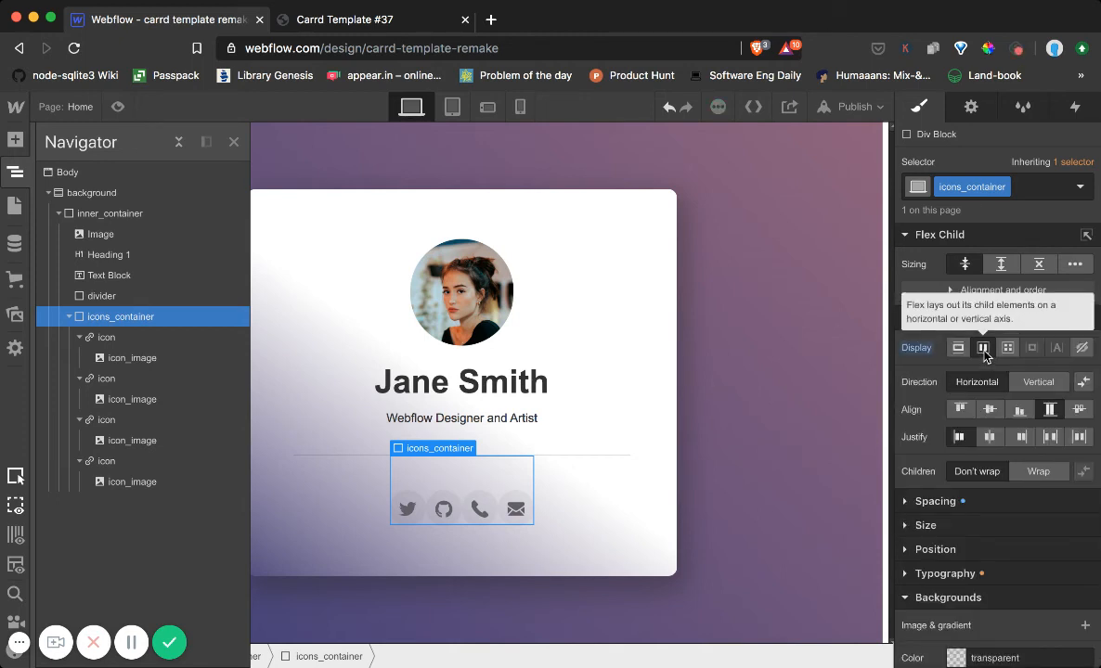
left_click(1079, 442)
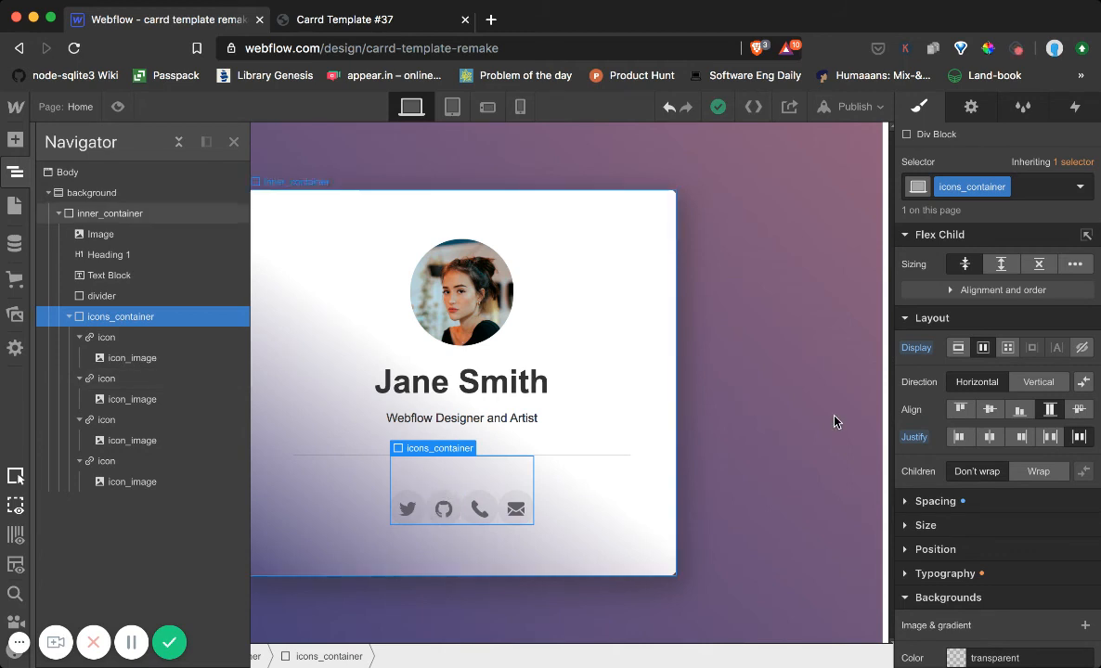
Set the width of icons_container to 60% to spread the four social icons apart.
left_click(593, 520)
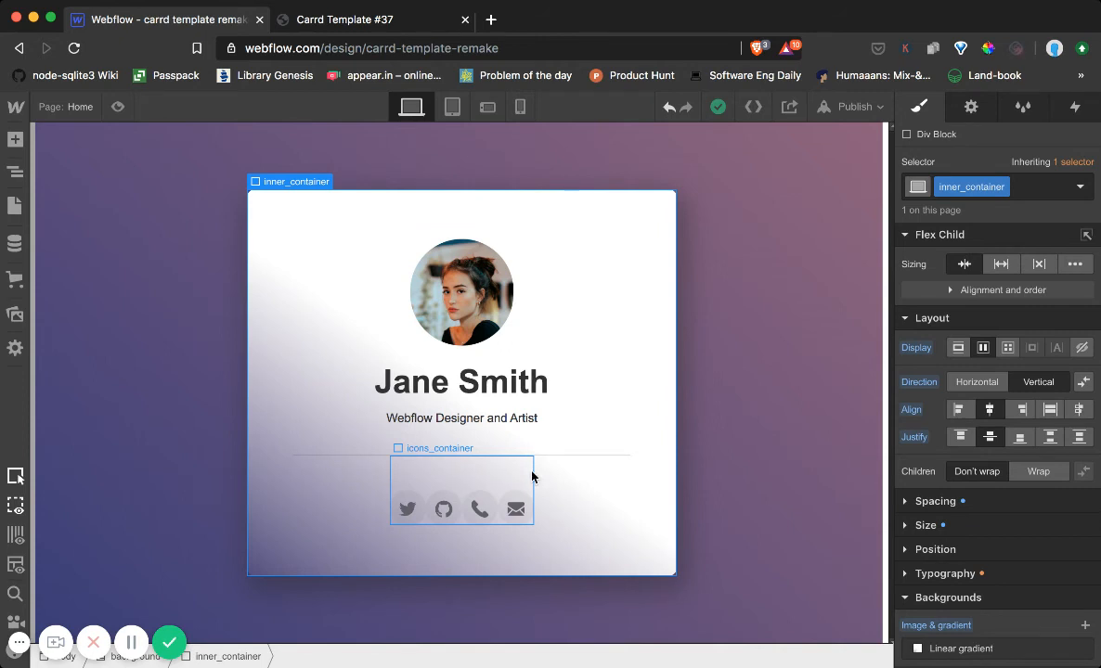
left_click(484, 481)
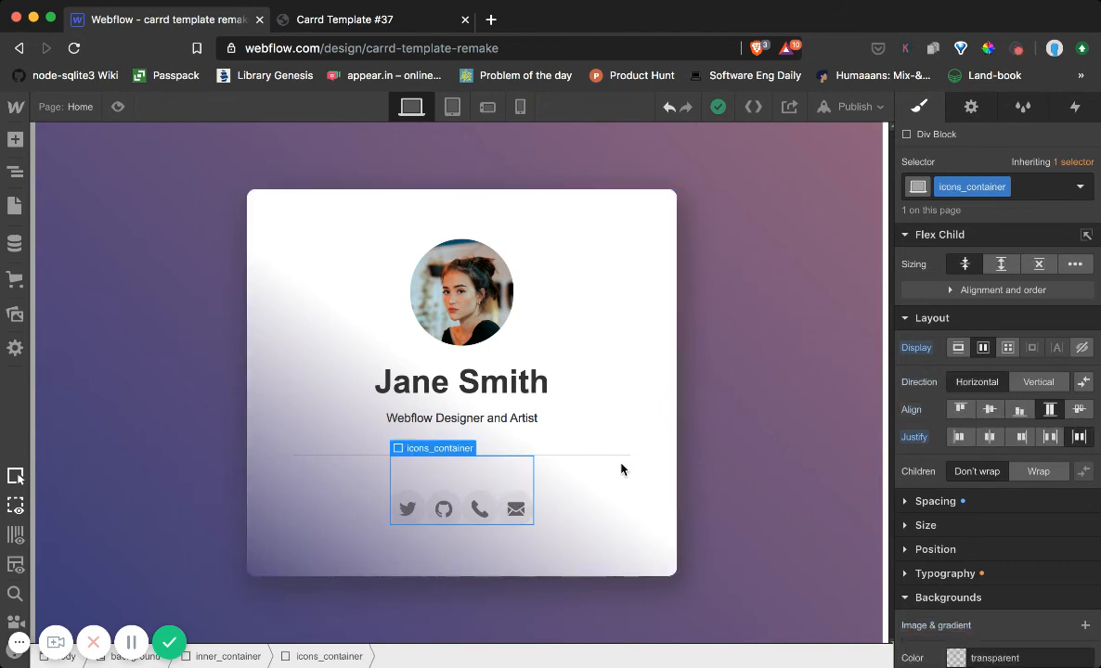
left_click(16, 171)
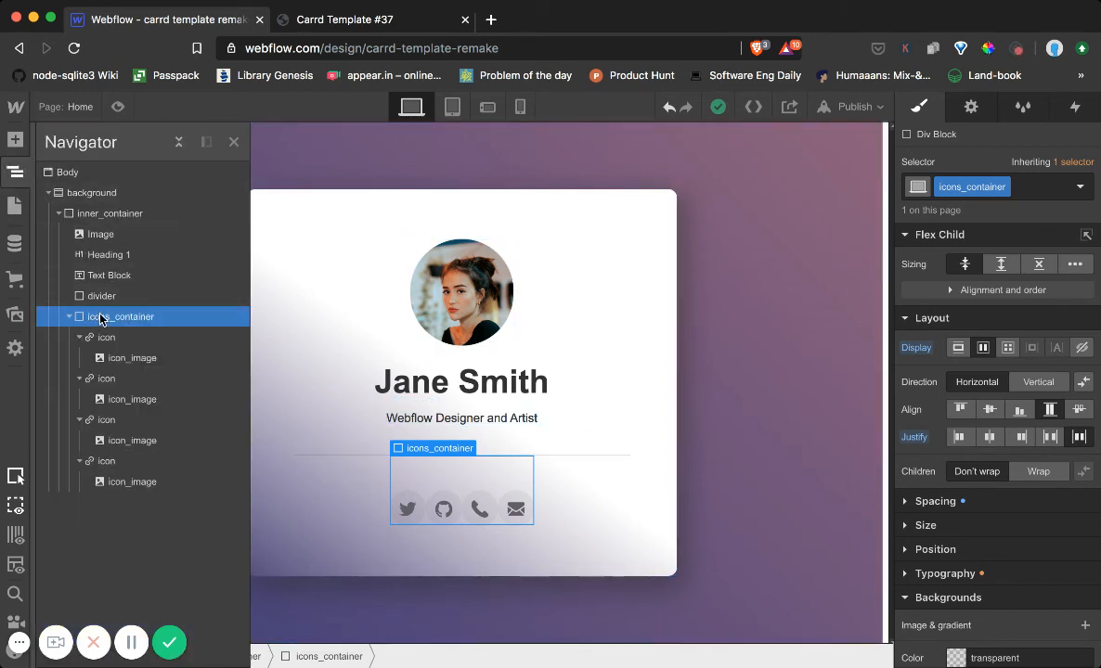
left_click(919, 526)
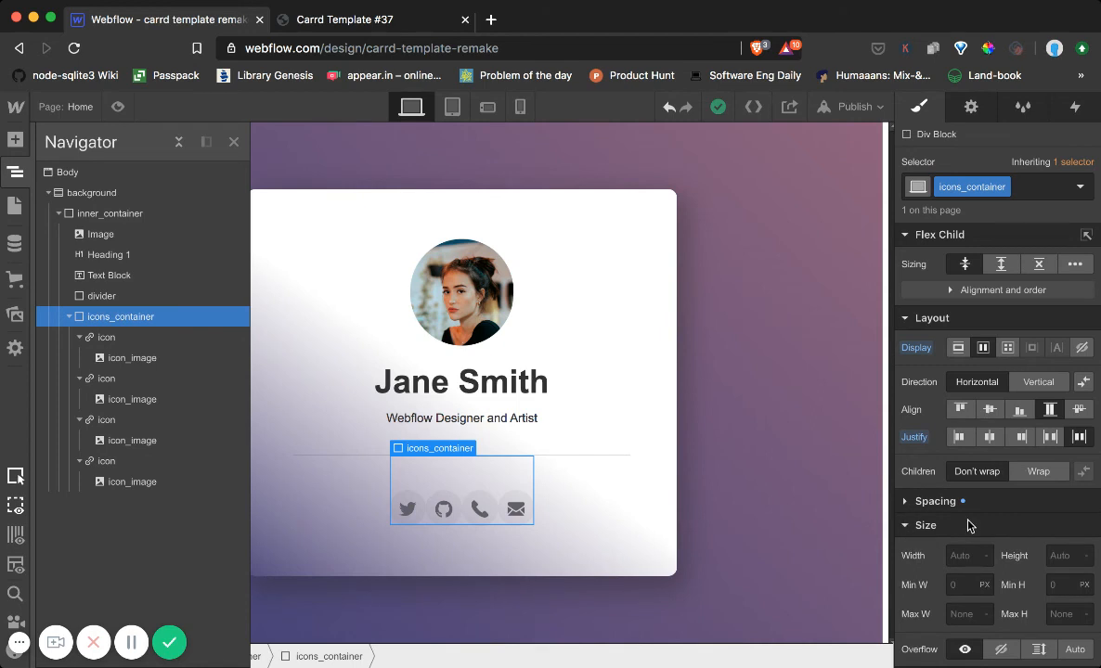
scroll(961, 506, "down", 2)
left_click(956, 485)
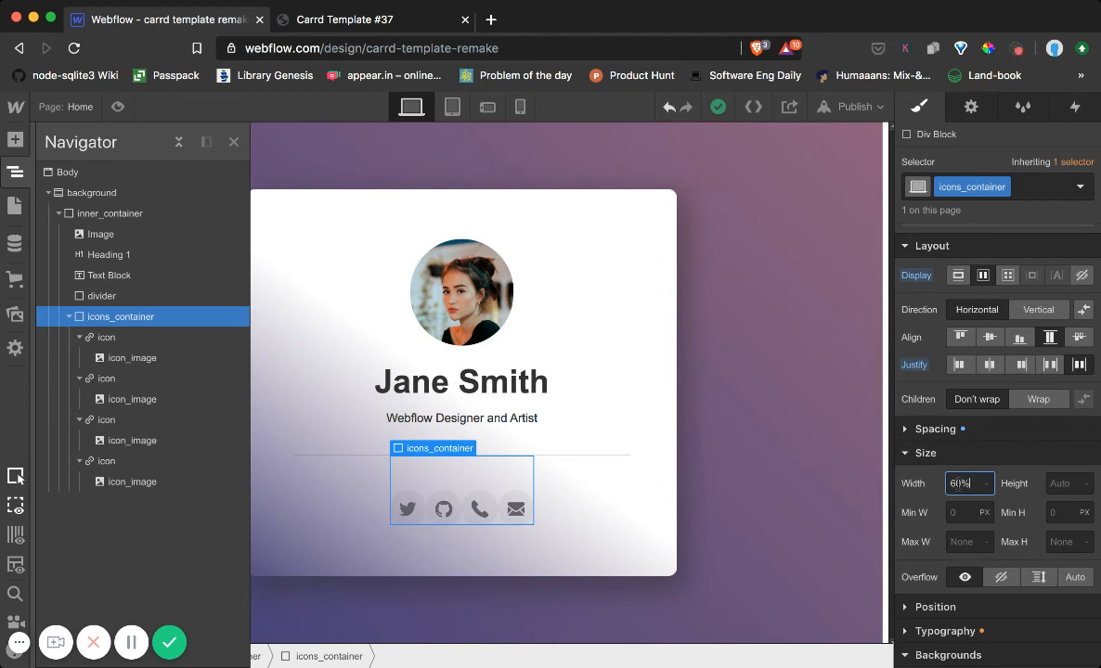
key("Return")
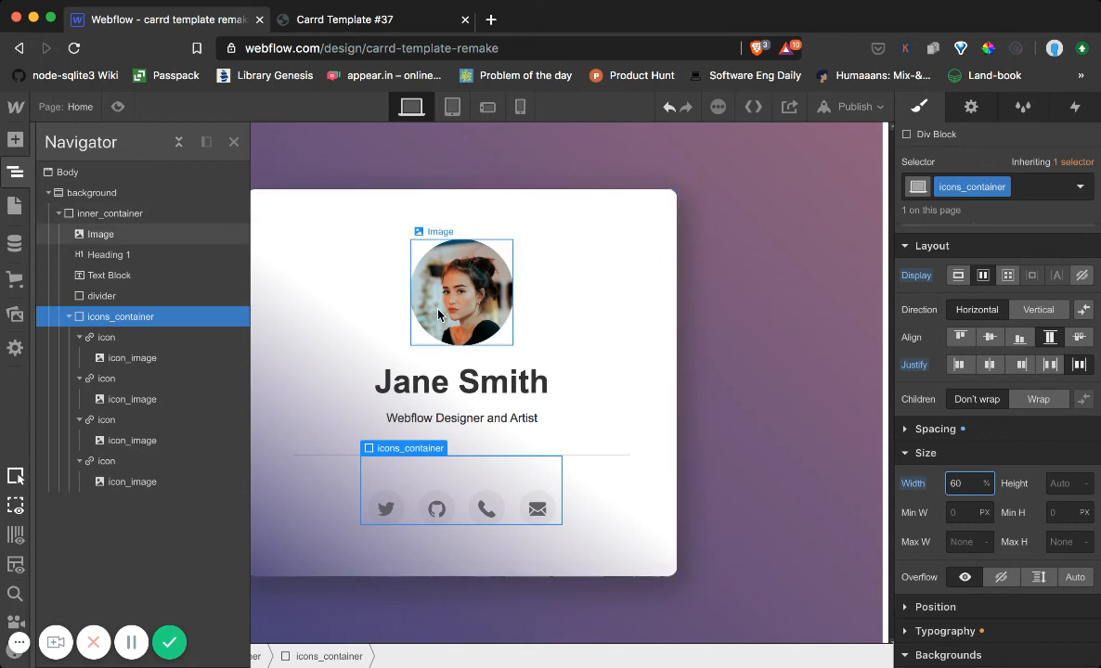
key("z")
left_click(675, 455)
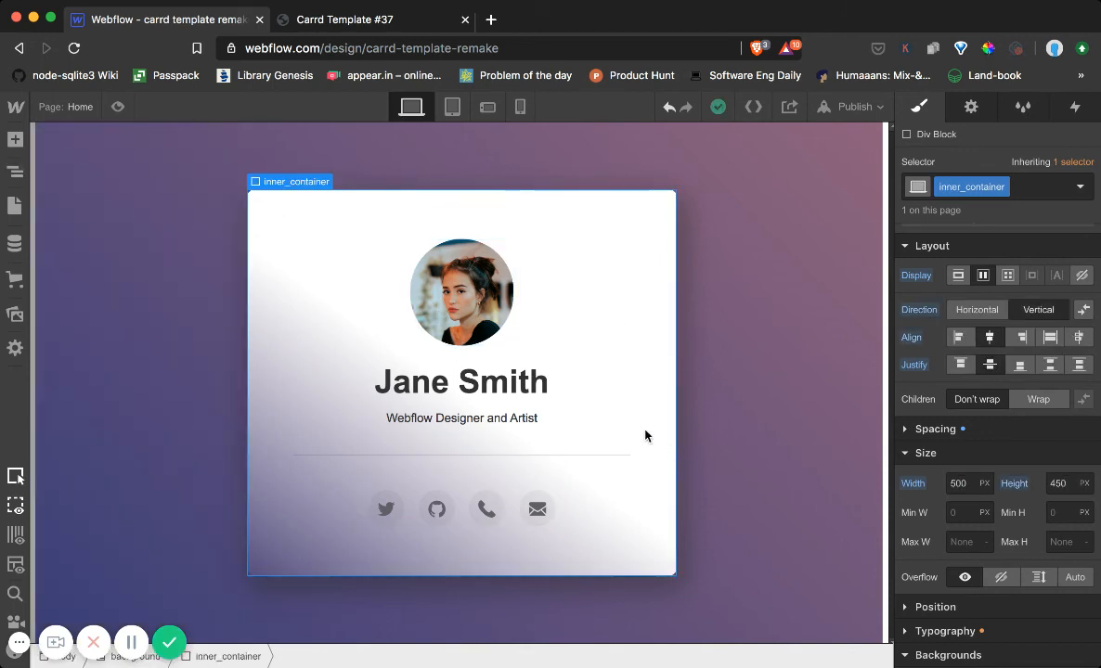
Preview the page and compare the heading and subtitle typography with the reference template.
left_click(117, 107)
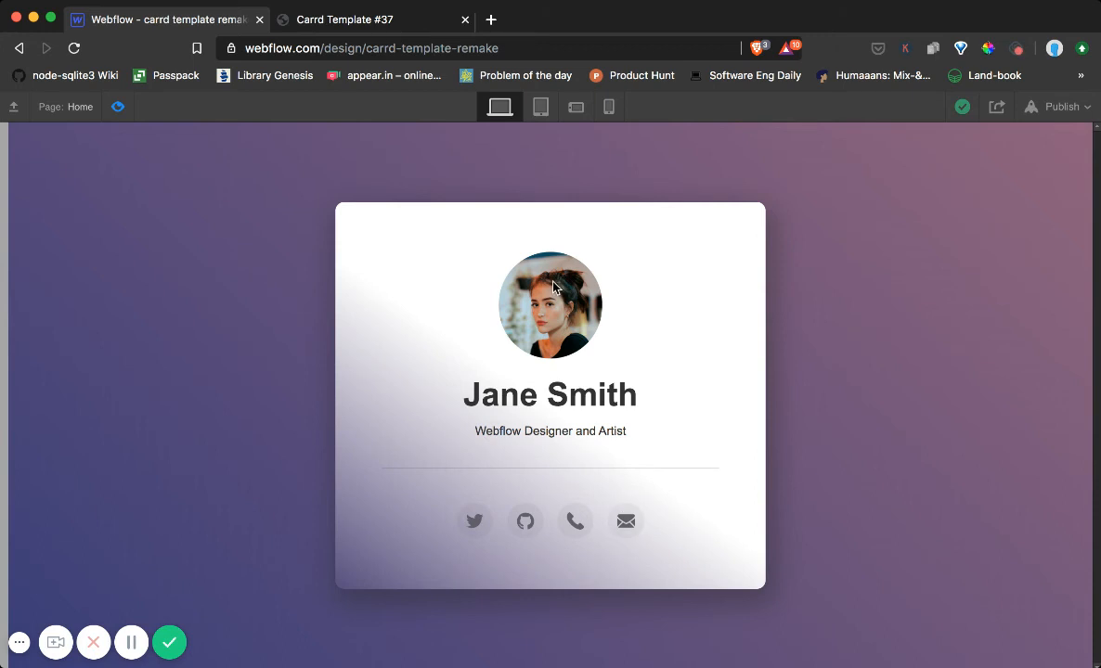
left_click(345, 22)
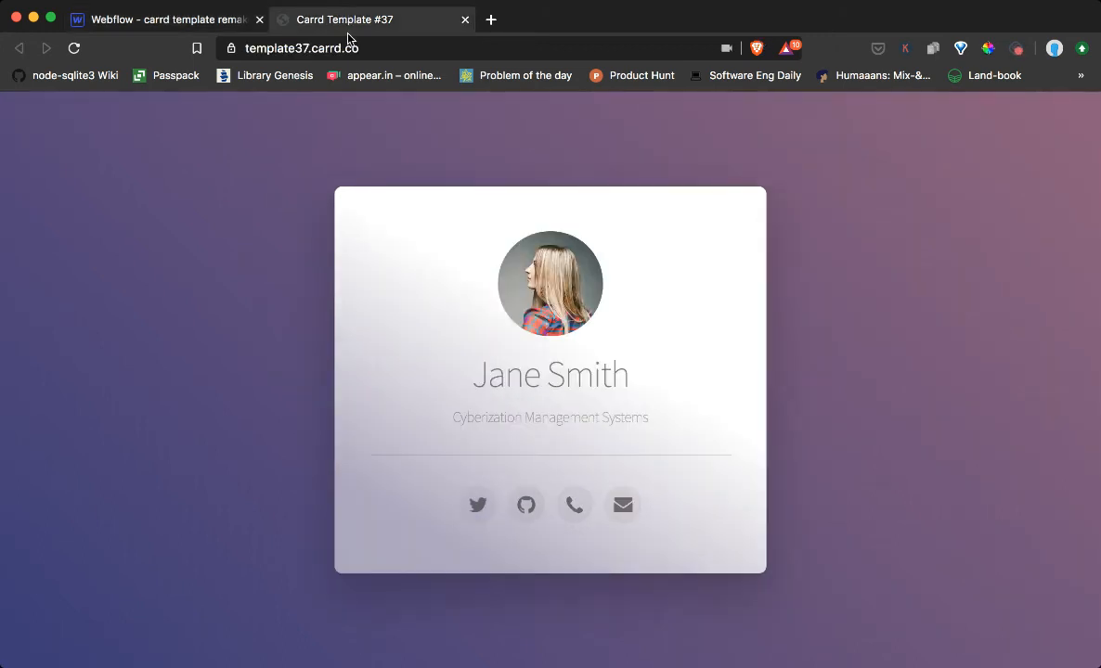
double_click(483, 420)
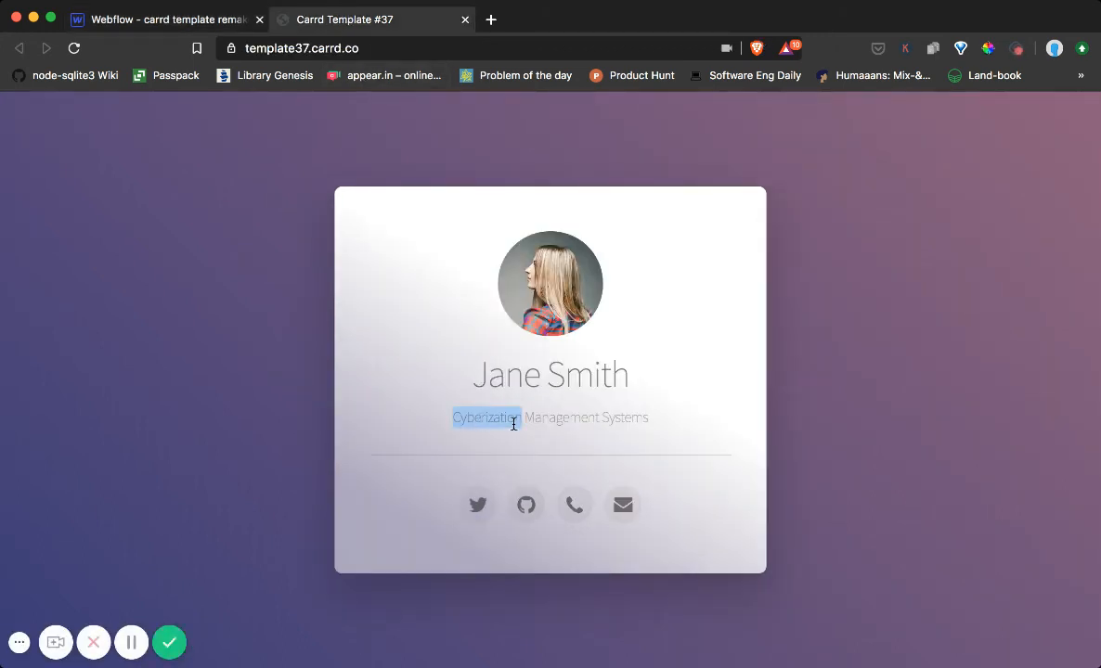
double_click(557, 419)
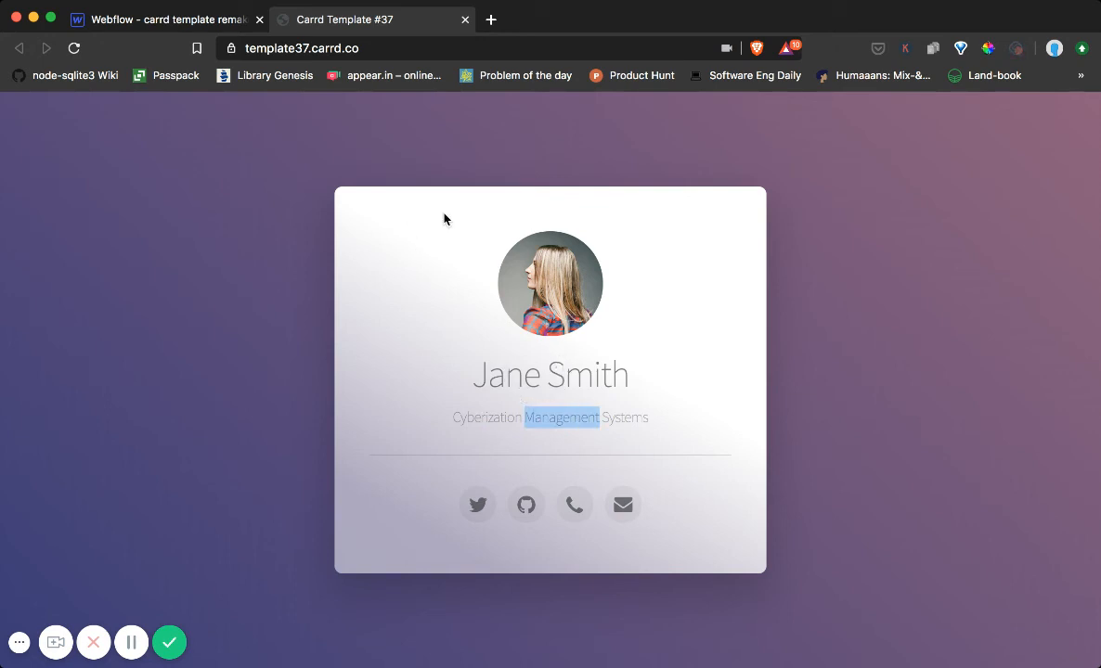
left_click_drag(475, 370, 646, 411)
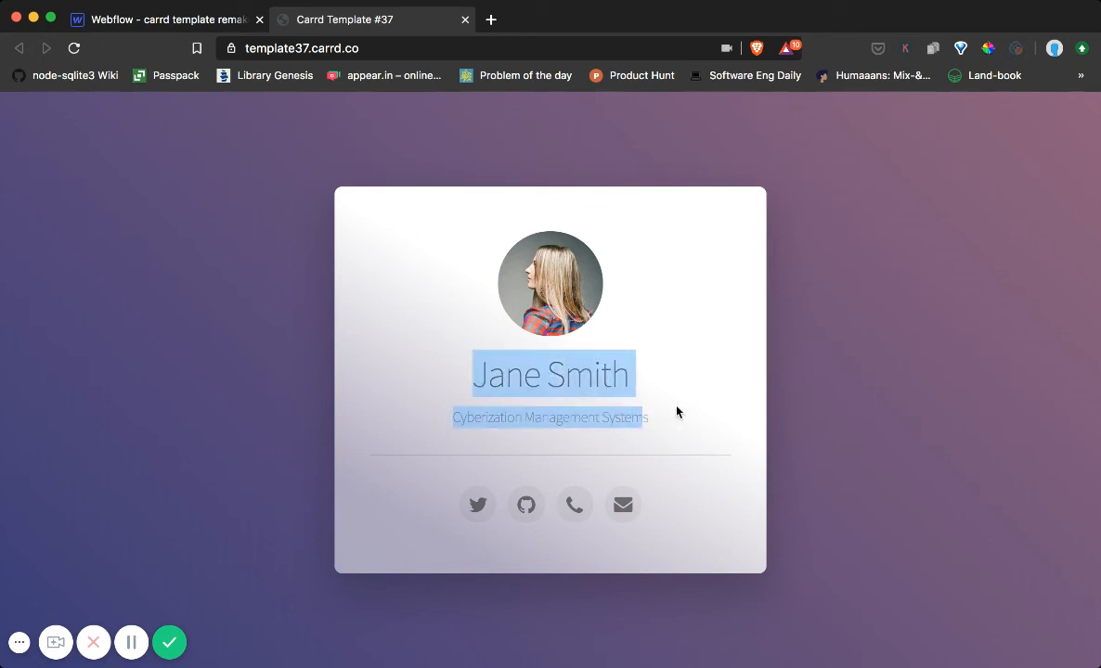
left_click(156, 32)
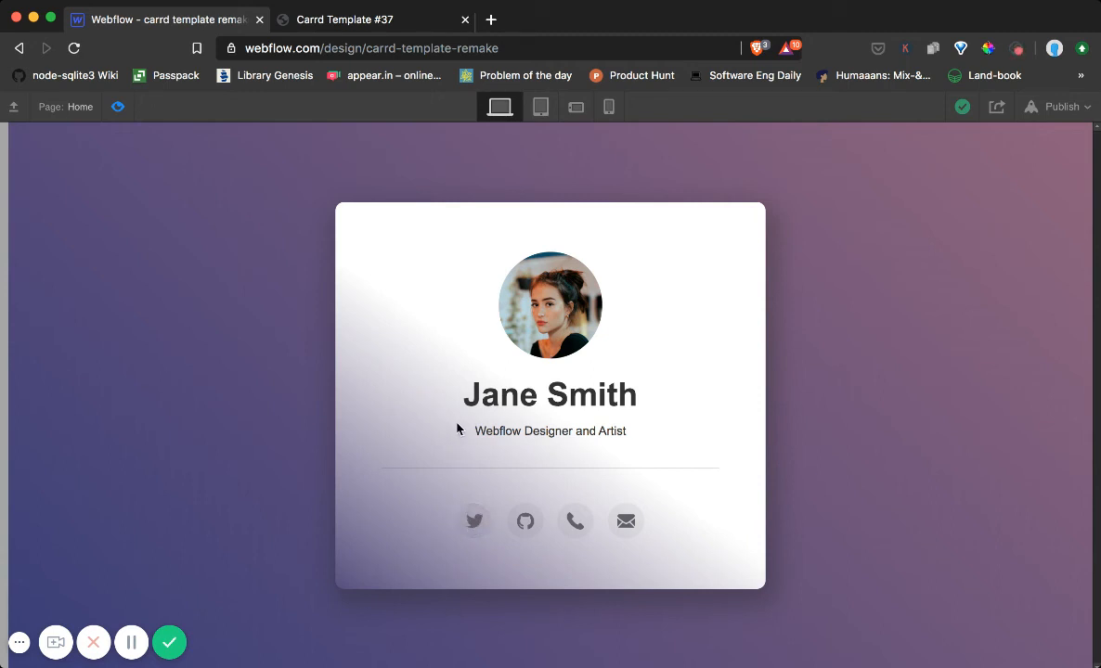
double_click(492, 395)
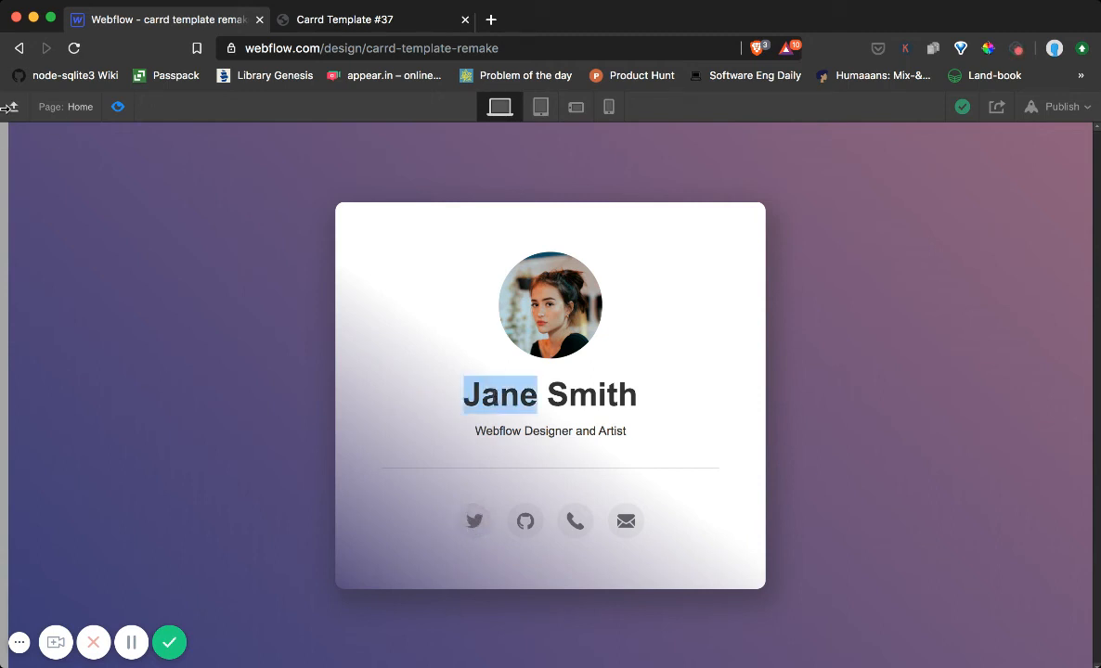
left_click(118, 107)
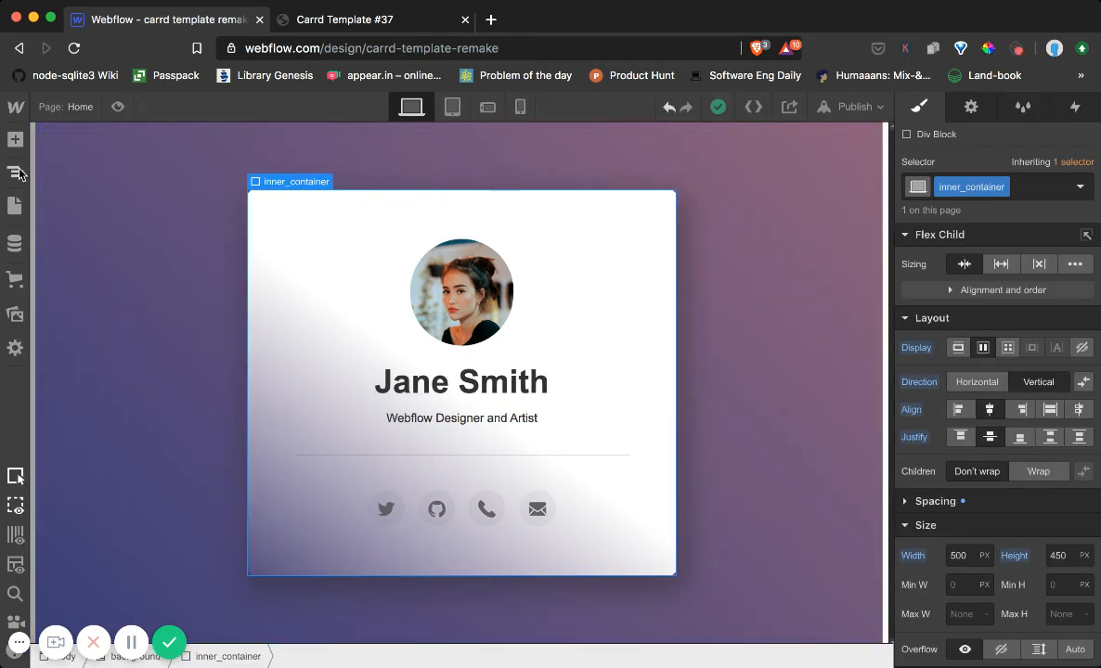
Open the project's font settings and choose Source Sans Pro as the Google font.
left_click(14, 109)
left_click(79, 152)
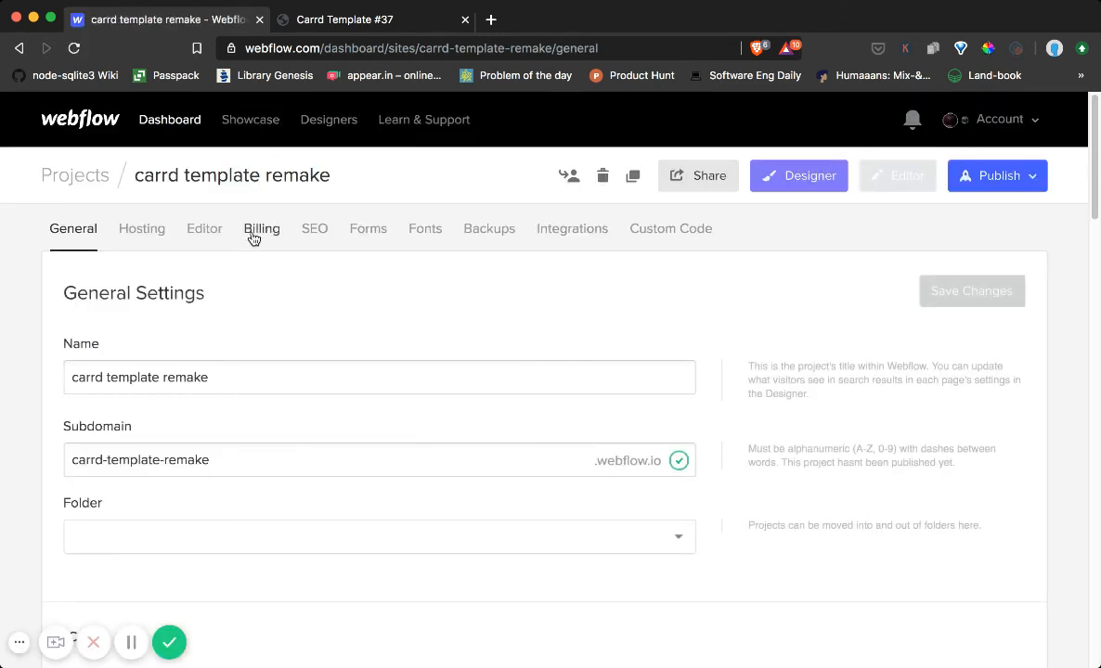
scroll(256, 259, "down", 2)
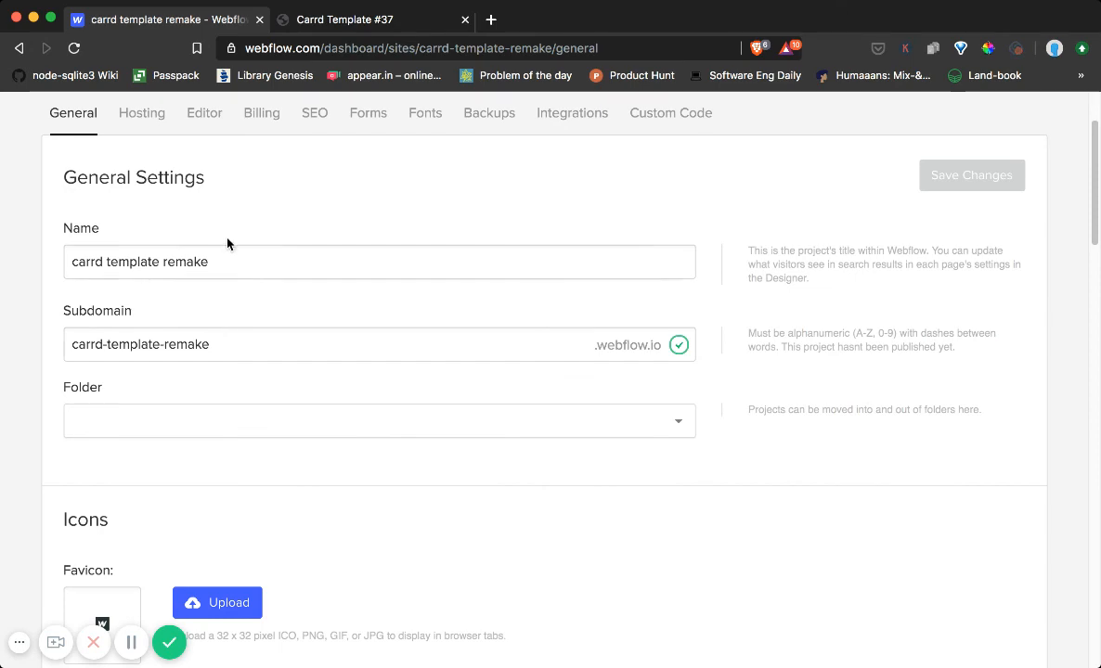
scroll(241, 236, "up", 1)
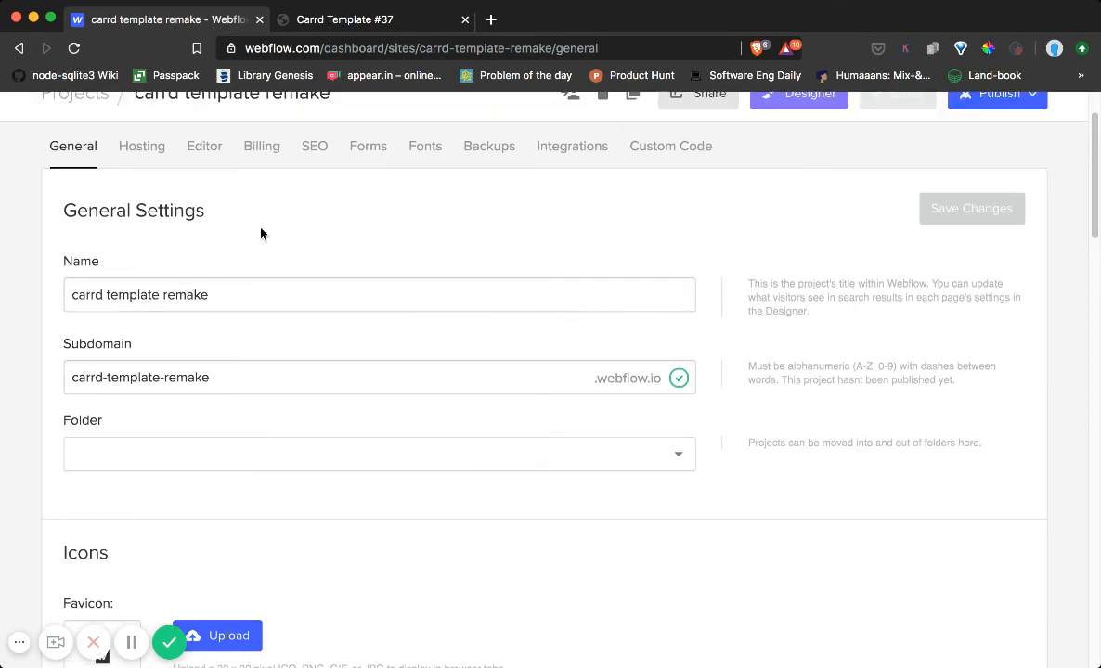
left_click(423, 156)
scroll(307, 374, "down", 2)
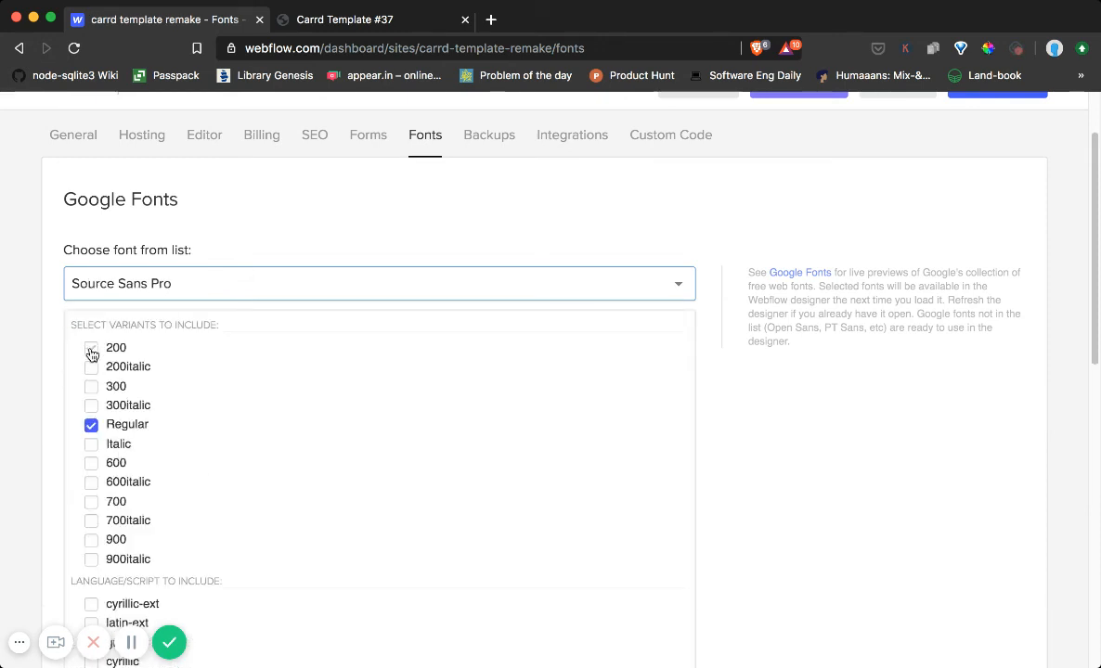
Include the 200 and 300 variants alongside Regular and add Source Sans Pro to the project.
left_click(91, 349)
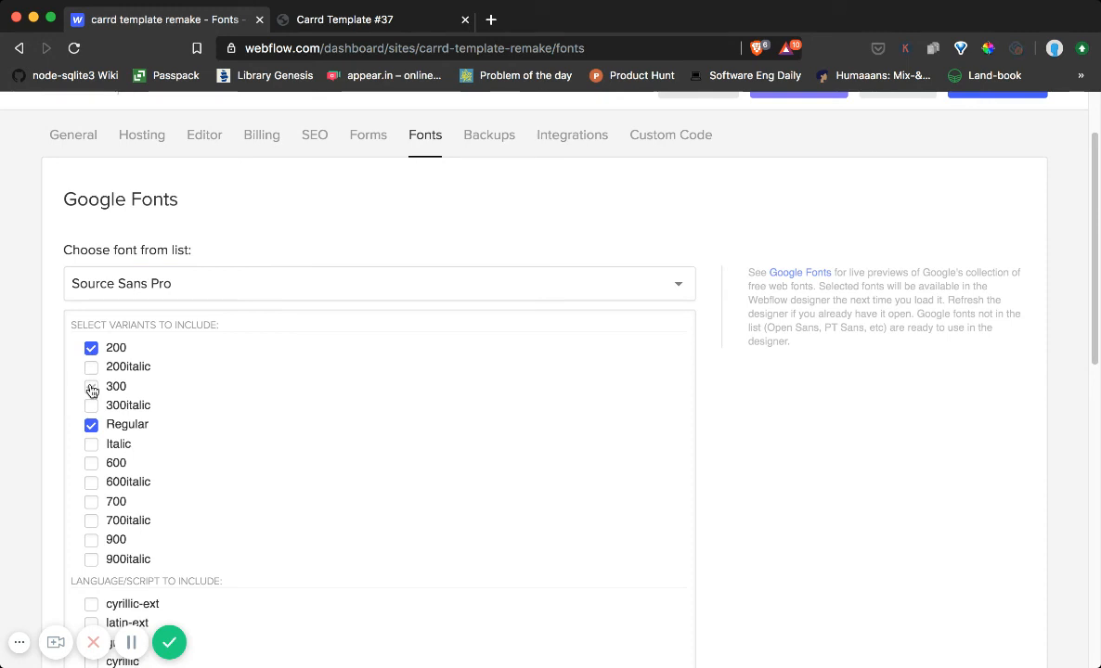
left_click(91, 386)
scroll(205, 427, "down", 4)
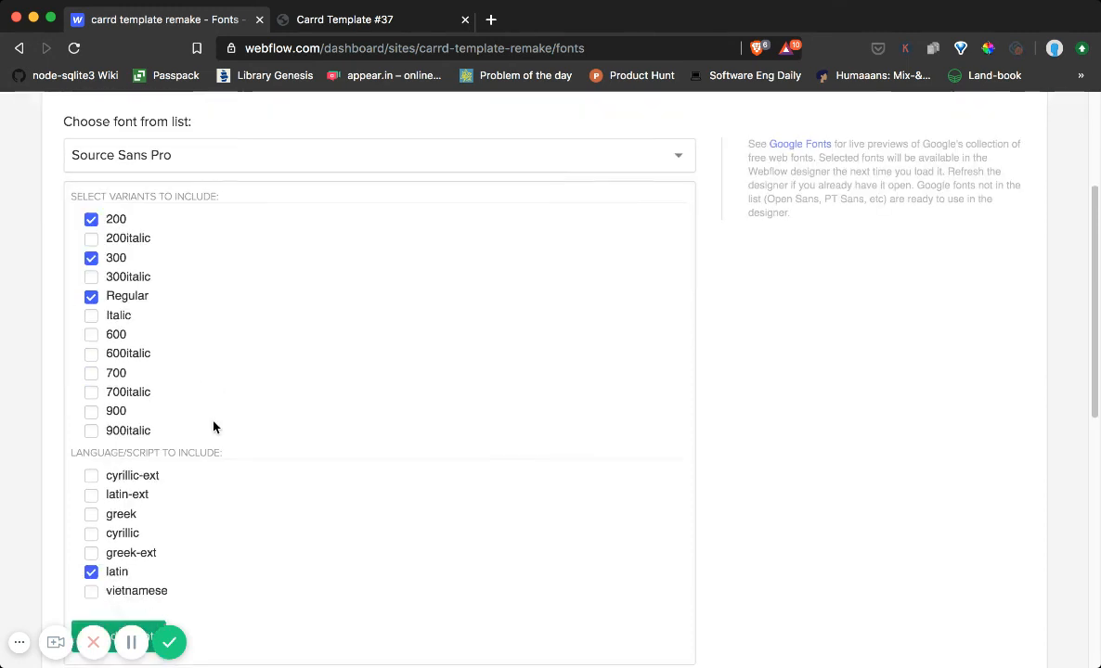
scroll(214, 426, "down", 3)
scroll(212, 425, "up", 4)
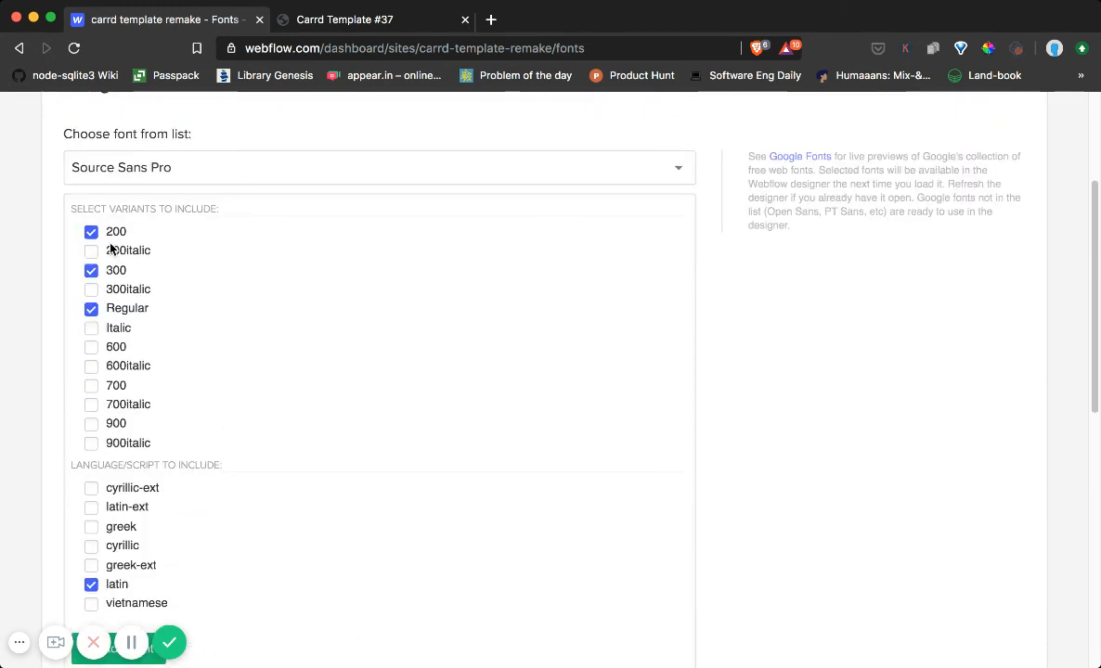
scroll(212, 445, "down", 4)
left_click(118, 497)
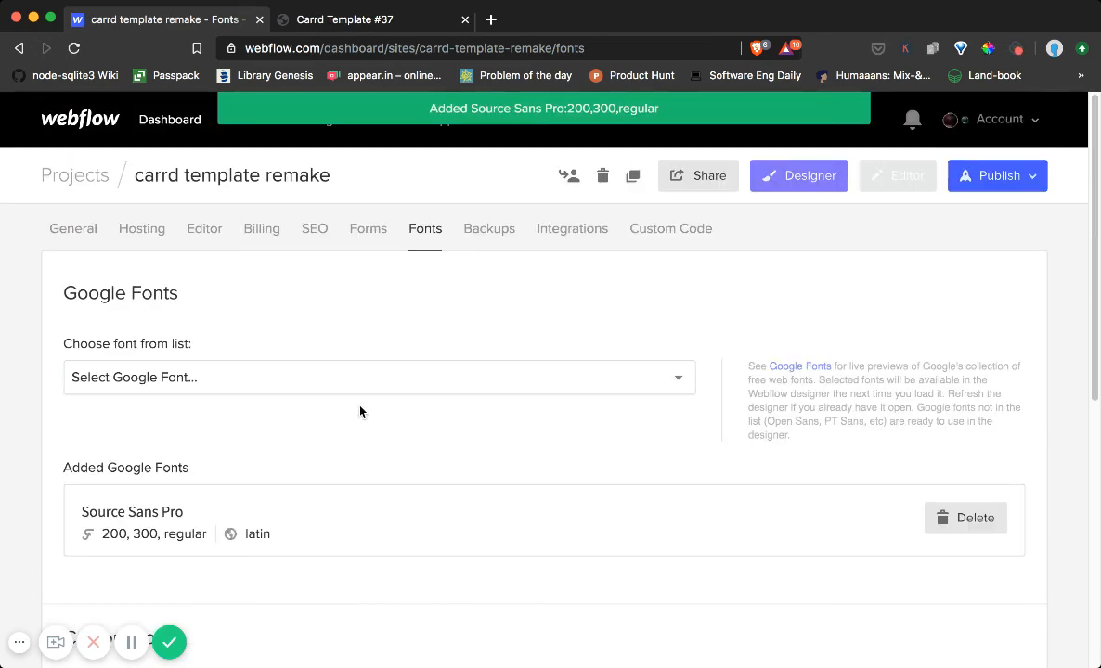
Return to the page design and set the card's main heading font to Source Sans Pro.
left_click(21, 49)
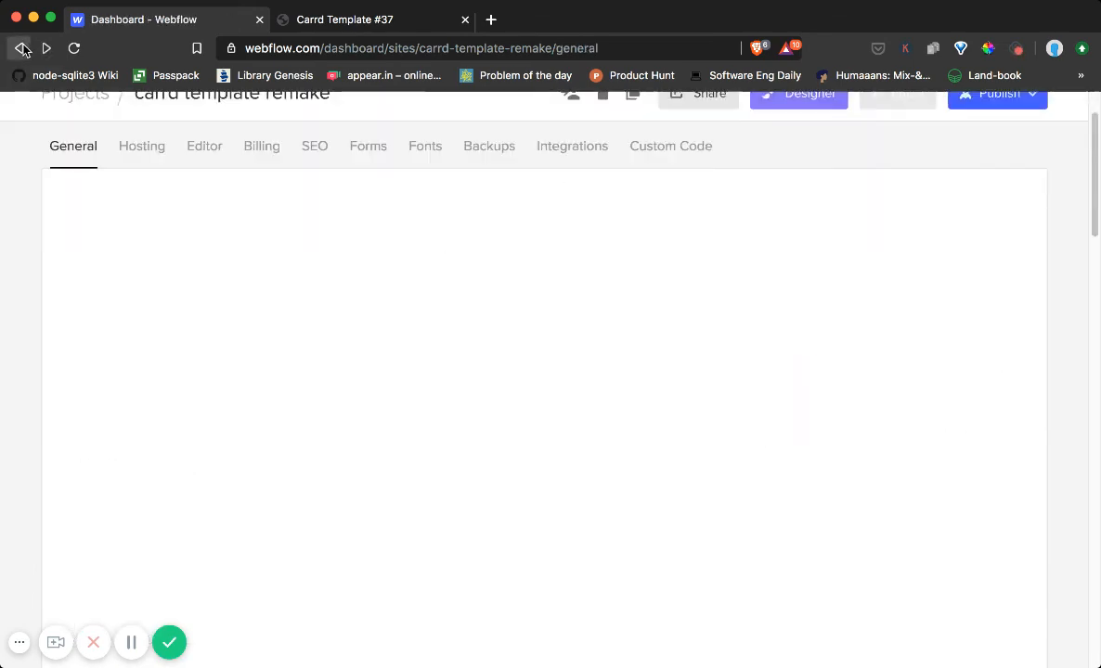
left_click(22, 50)
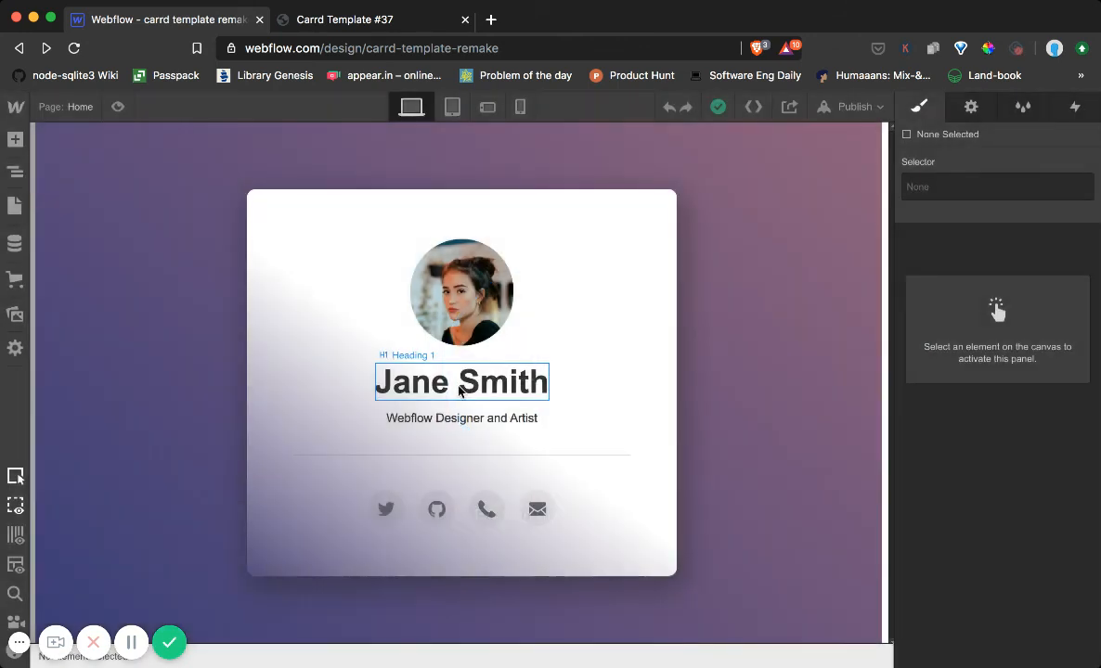
left_click(460, 391)
double_click(459, 388)
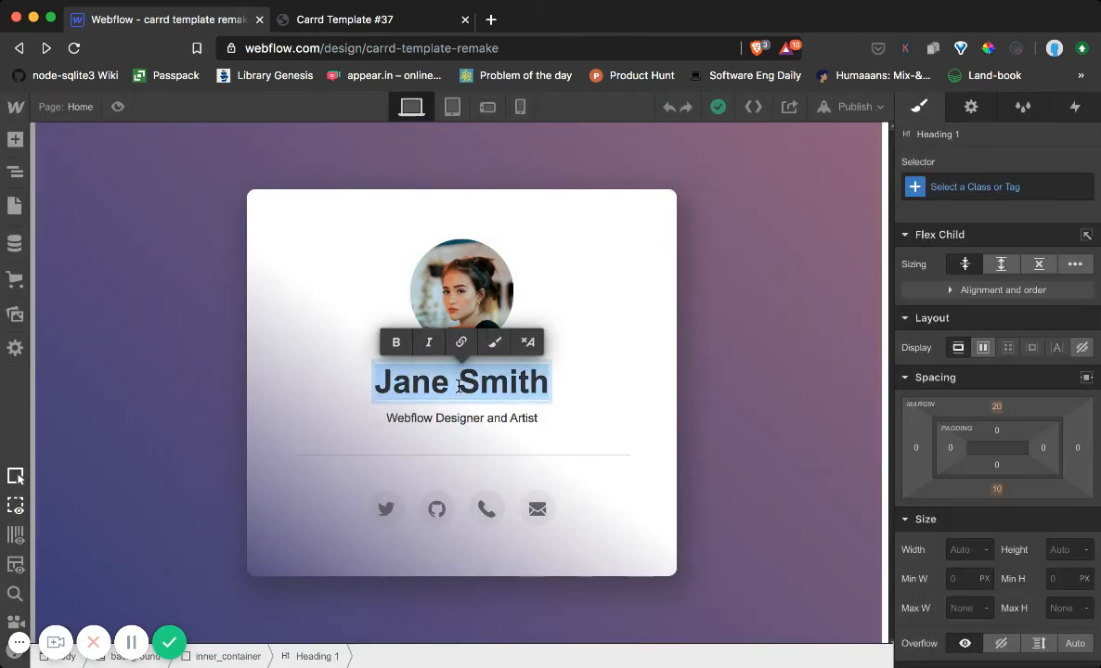
left_click(904, 318)
left_click(905, 342)
scroll(931, 506, "down", 5)
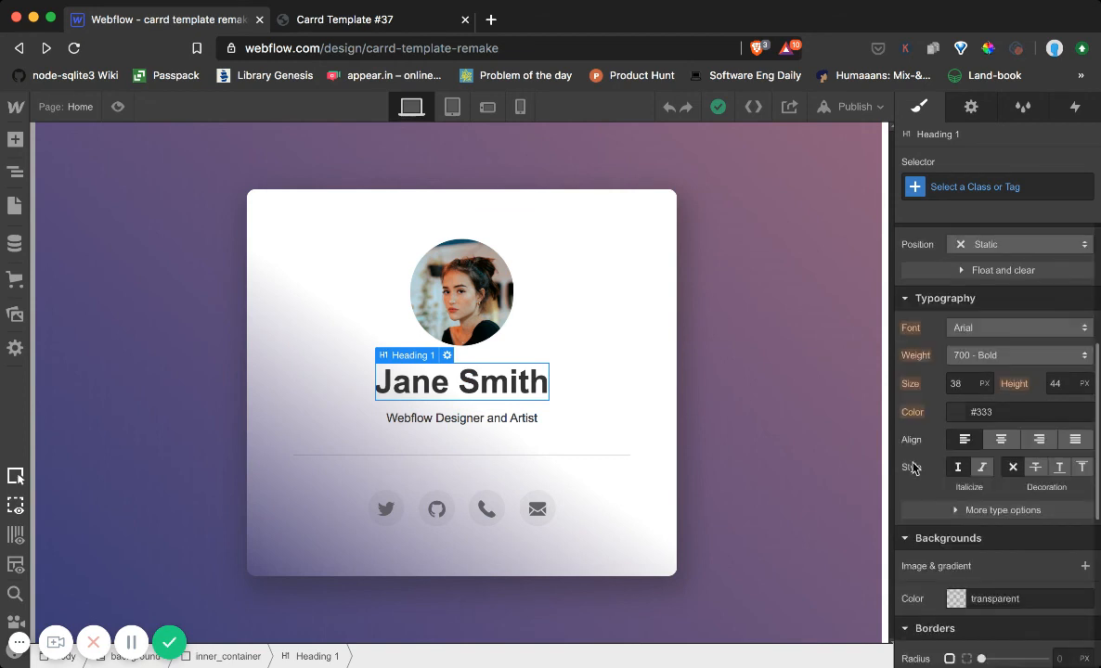
left_click(992, 336)
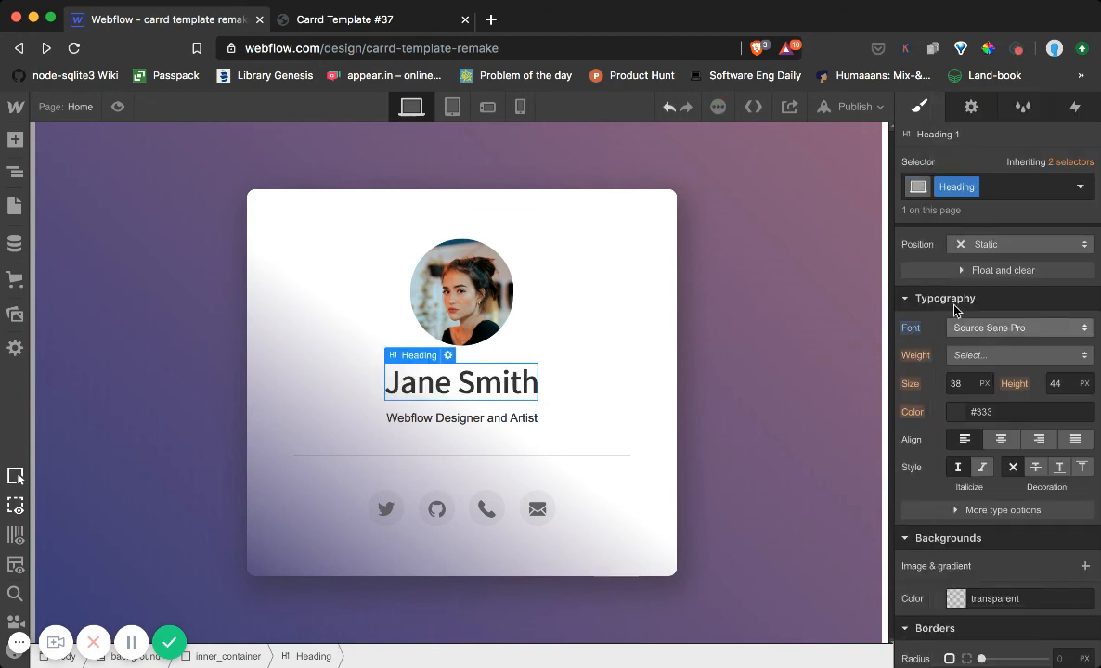
Set the subtitle text block's font to Source Sans Pro with weight 200 - Extra Light.
left_click(524, 423)
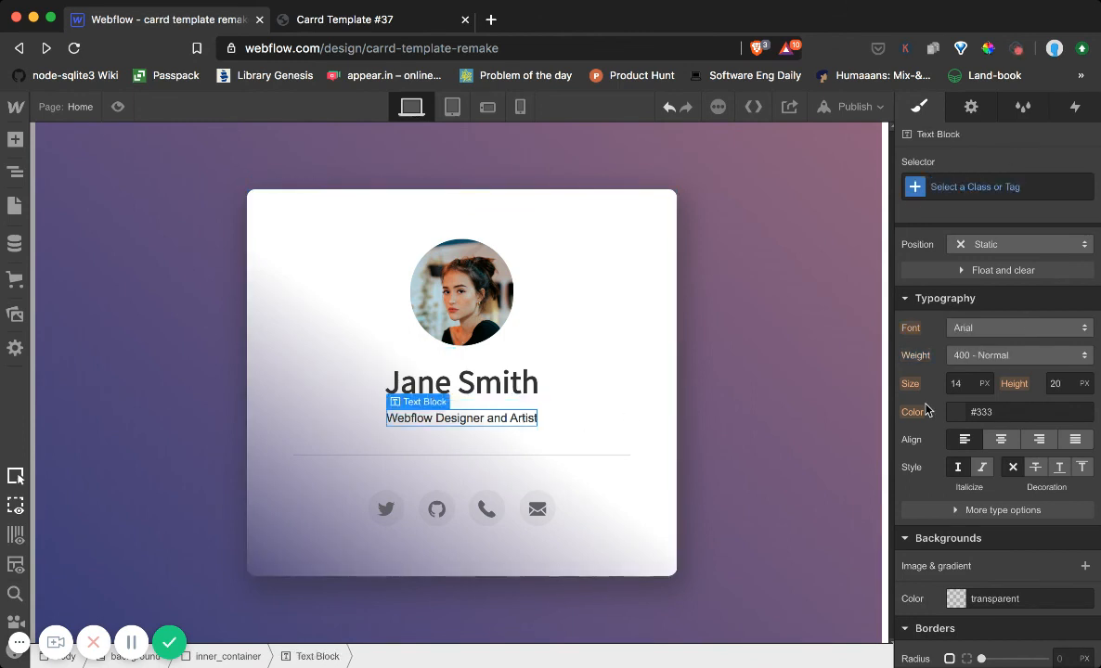
left_click(975, 328)
key("Return")
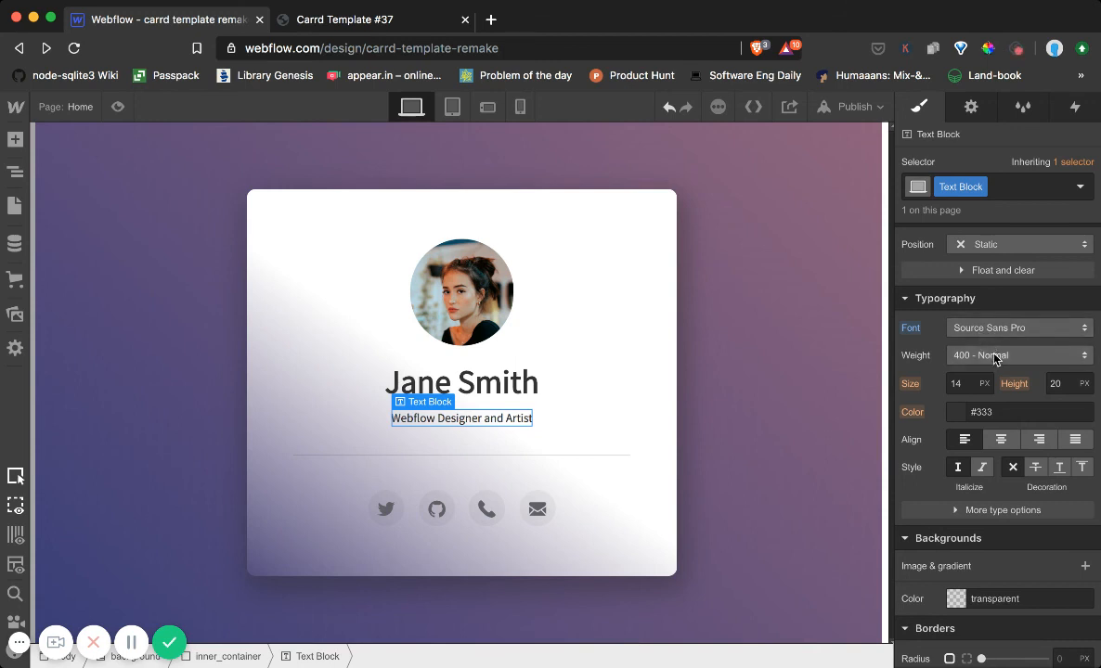
left_click(986, 356)
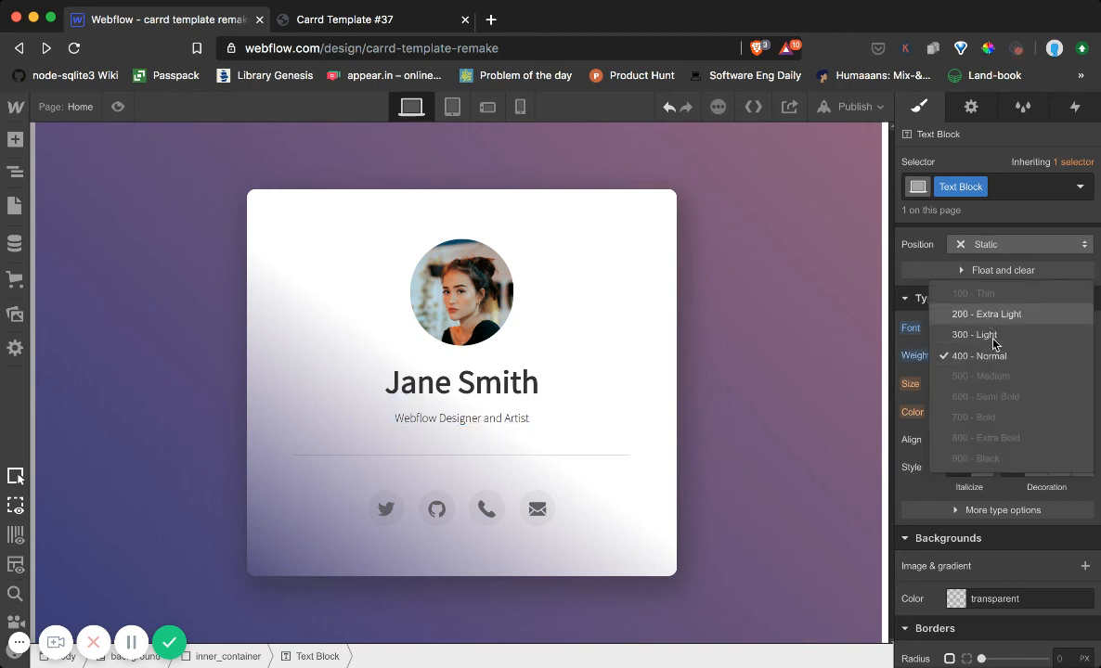
left_click(983, 315)
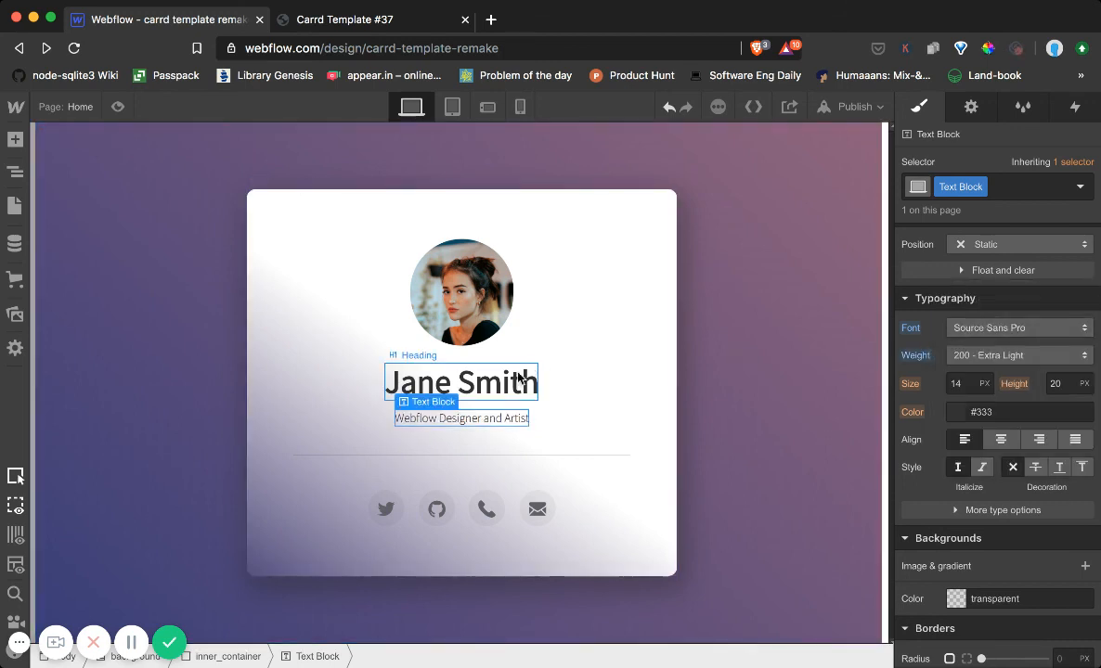
Set the main heading's weight to 200 - Extra Light and compare it with the reference template.
left_click(519, 379)
left_click(983, 358)
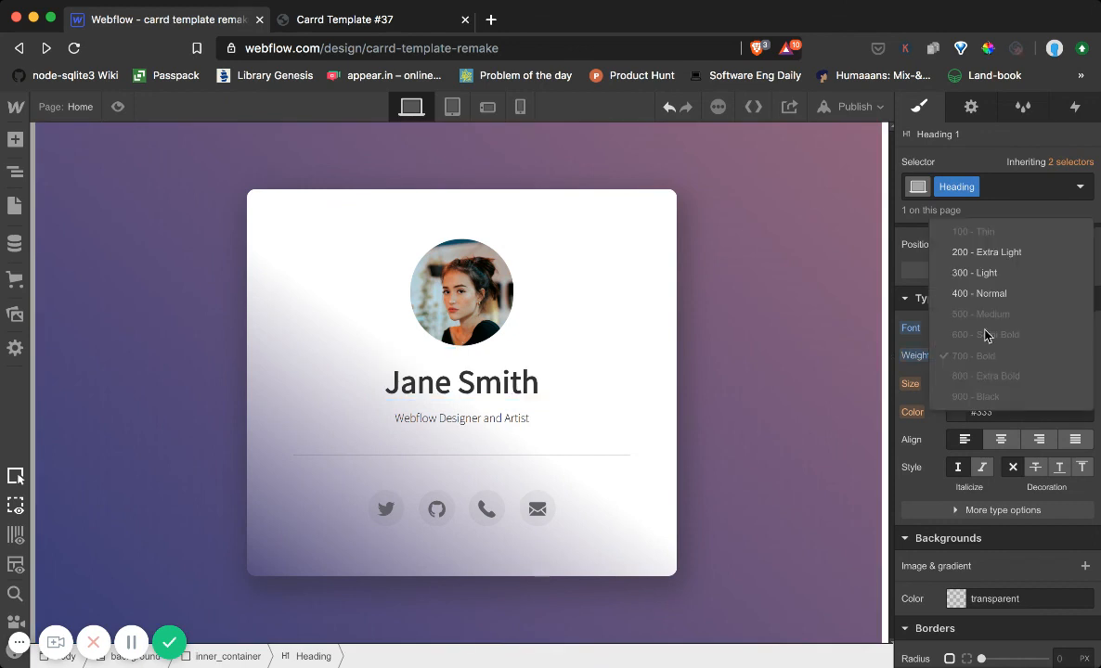
left_click(916, 244)
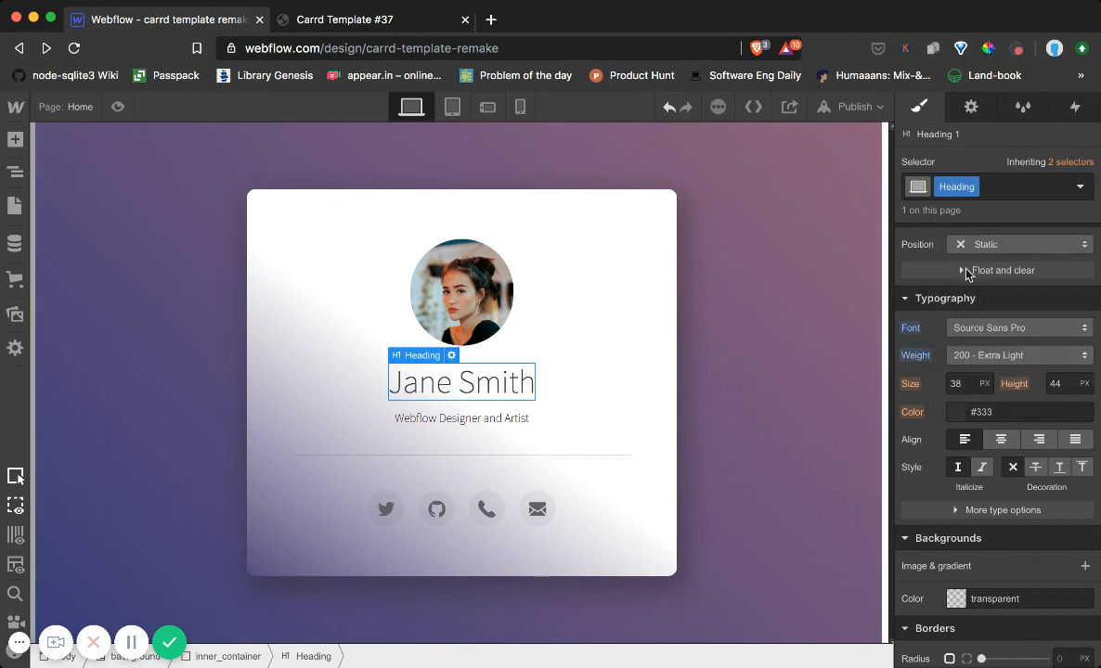
left_click(651, 376)
left_click(508, 390)
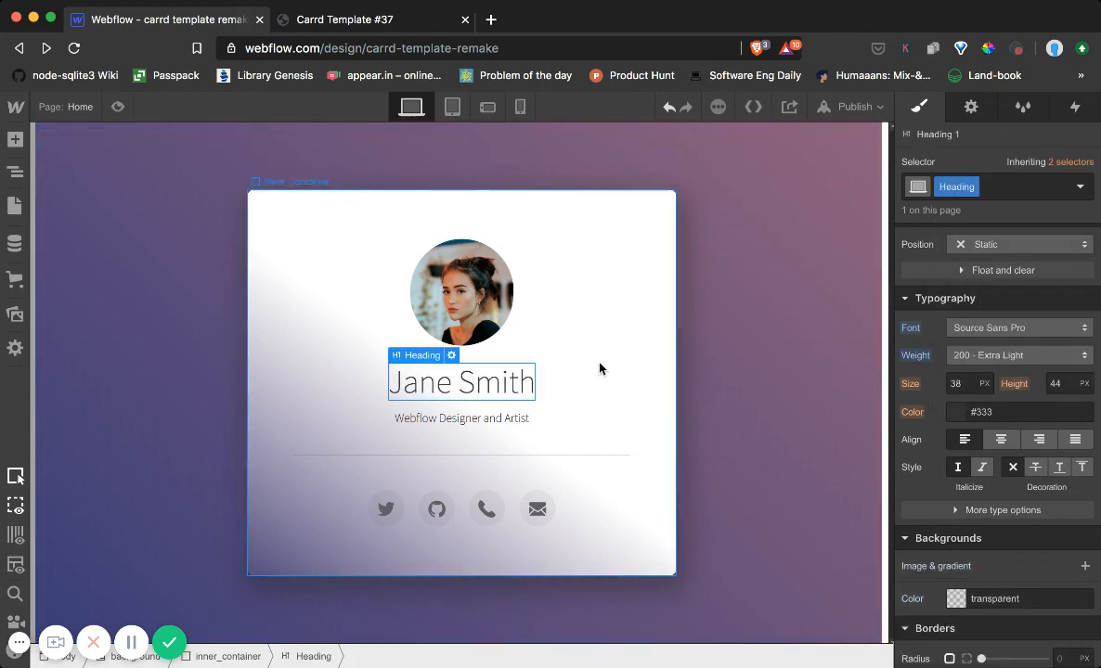
left_click(349, 15)
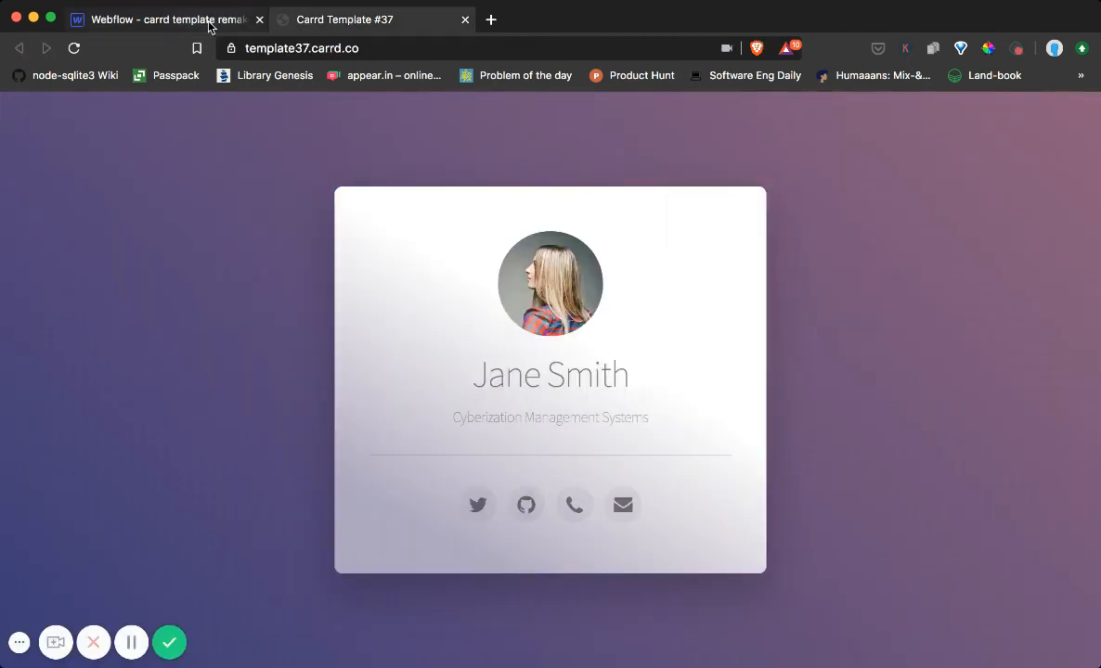
left_click(210, 22)
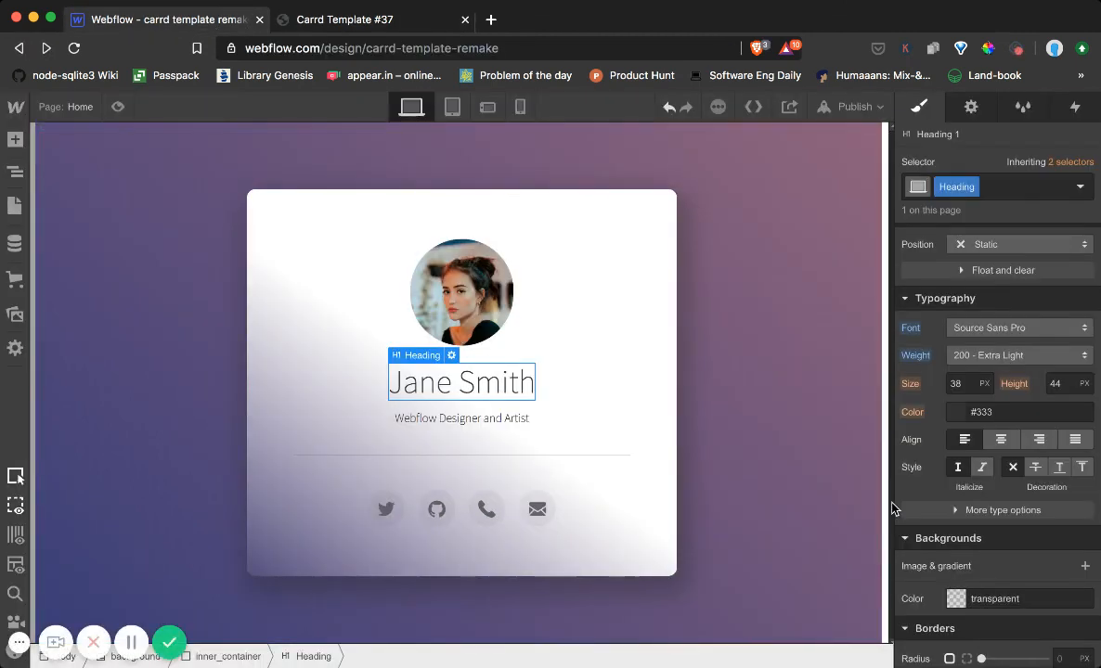
Set the main heading's text color to #282828.
scroll(976, 492, "down", 1)
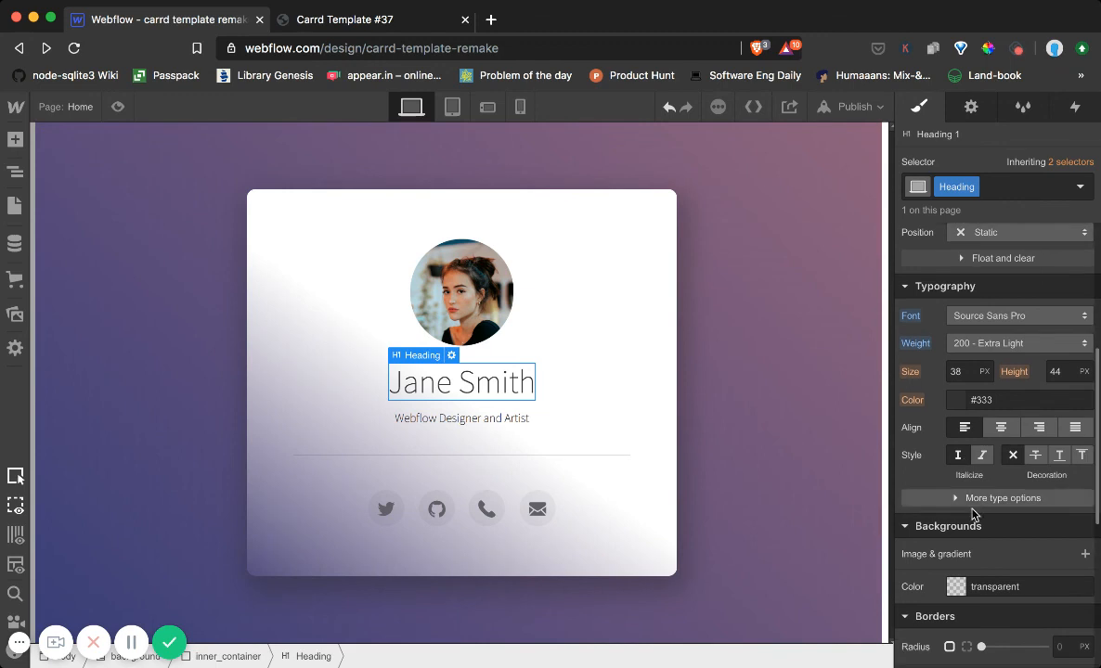
left_click(907, 533)
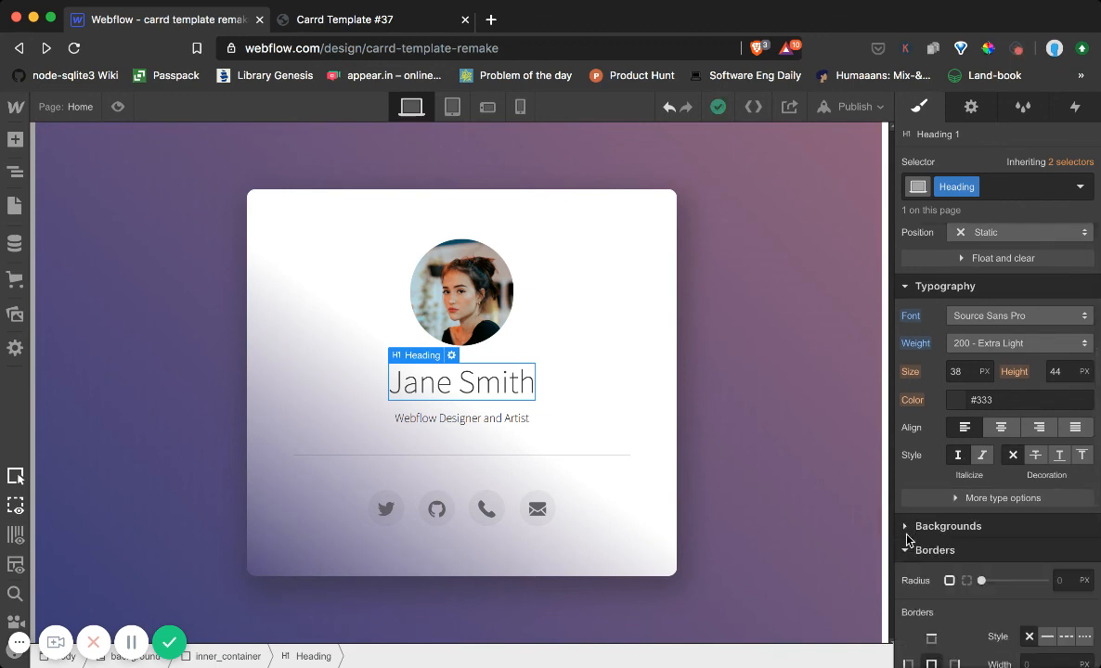
left_click(907, 550)
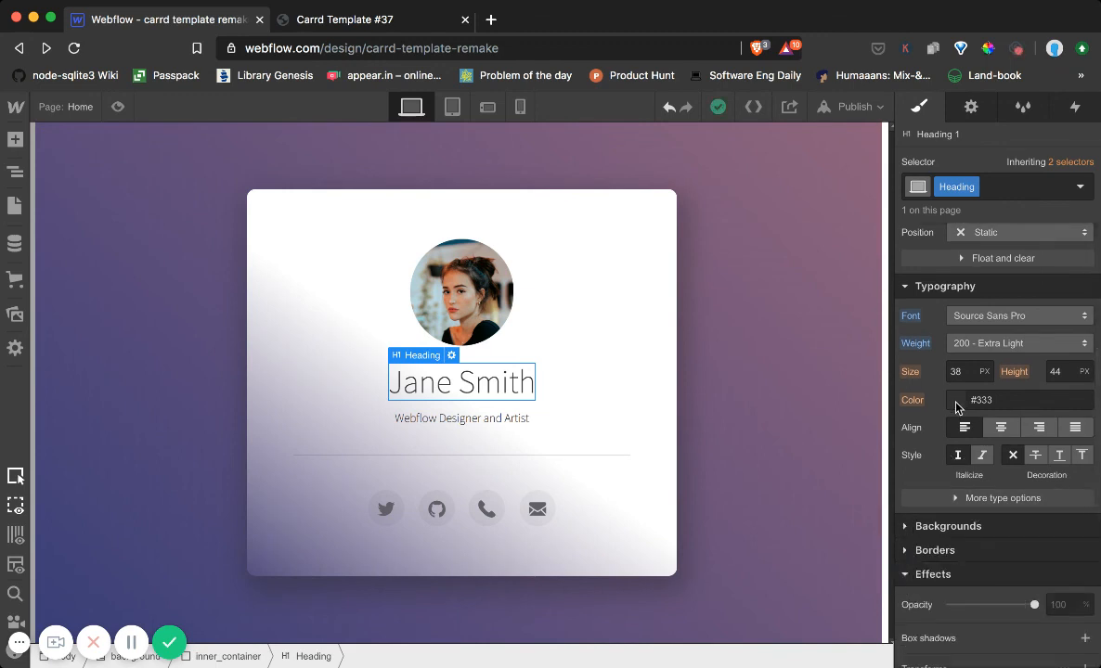
left_click(956, 400)
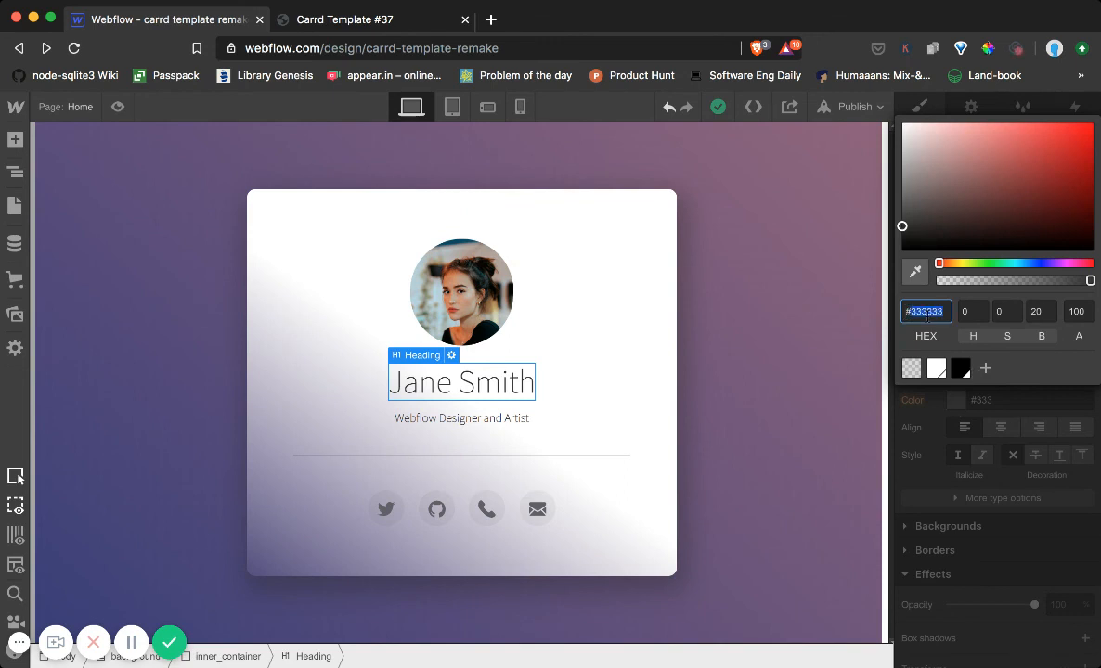
type("282828")
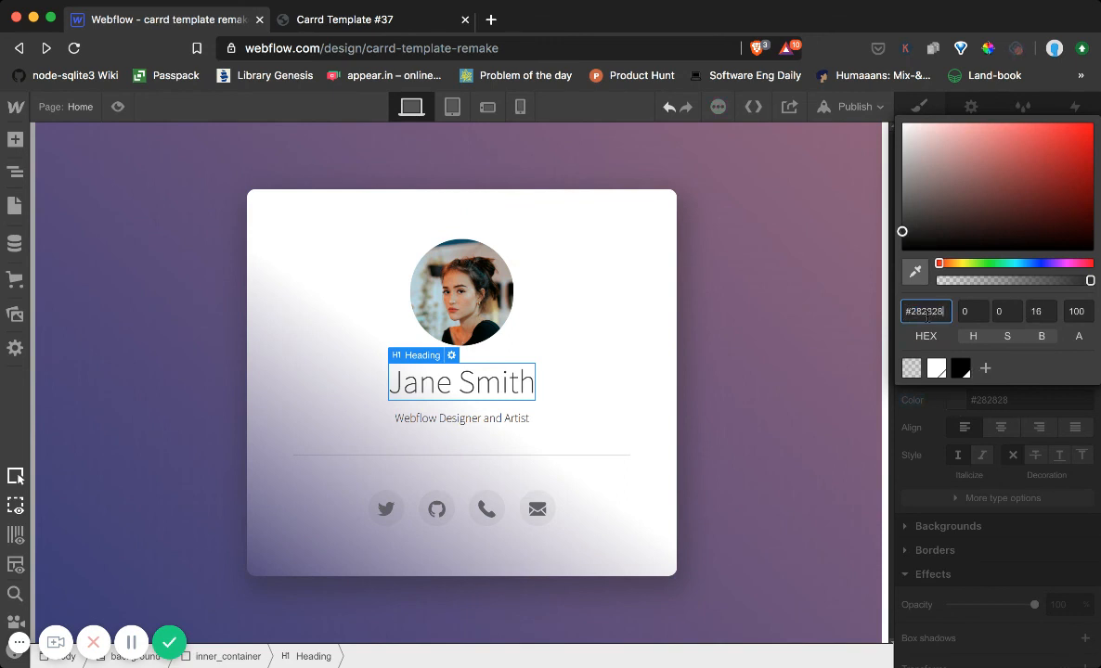
left_click(1030, 409)
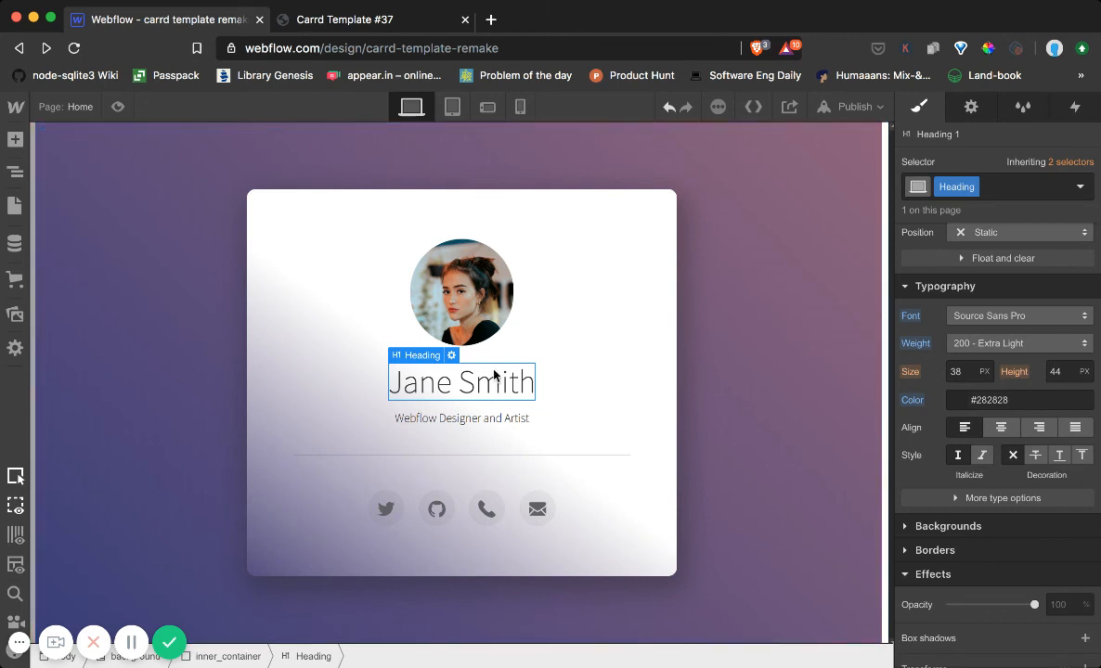
Lower the main heading's text color alpha to 60.
left_click(956, 401)
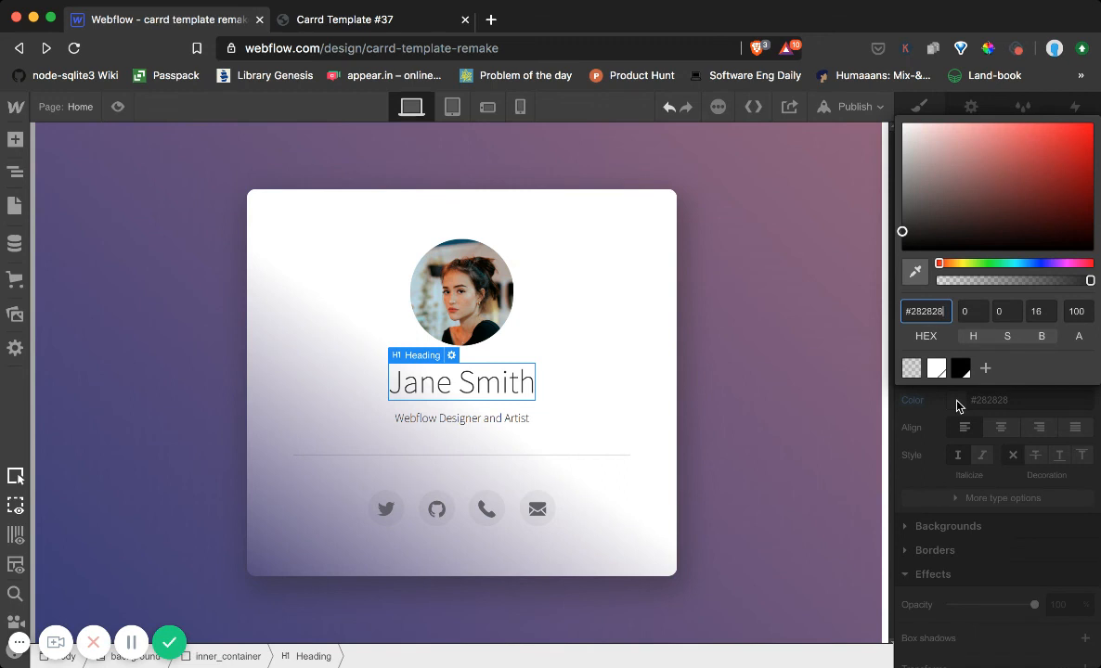
left_click_drag(1068, 313, 1077, 314)
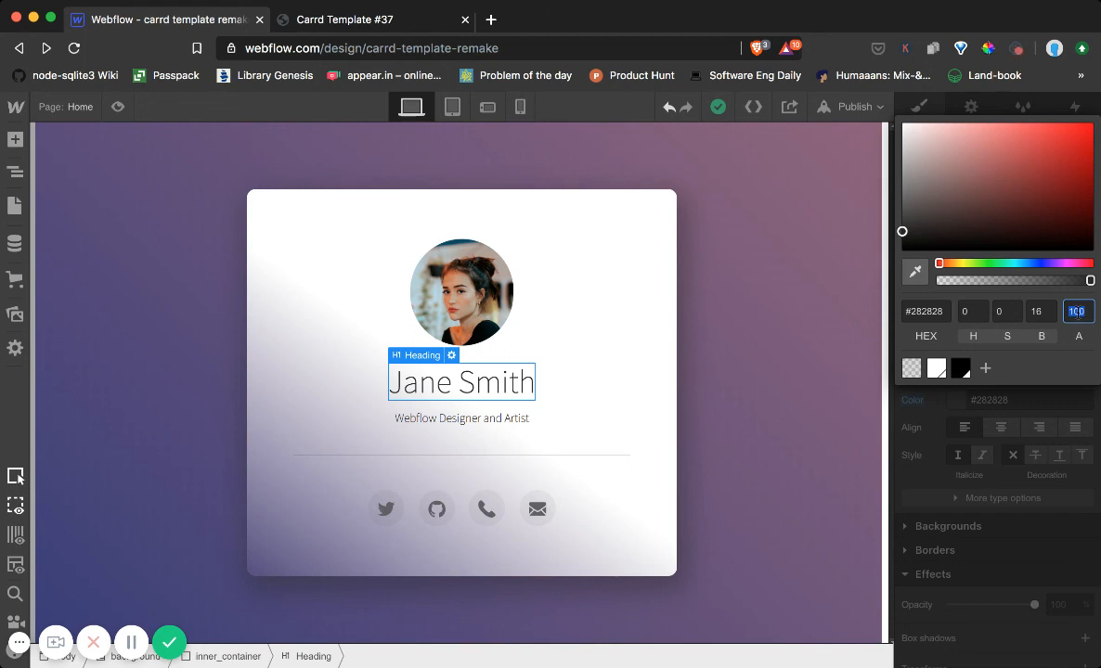
key("Return")
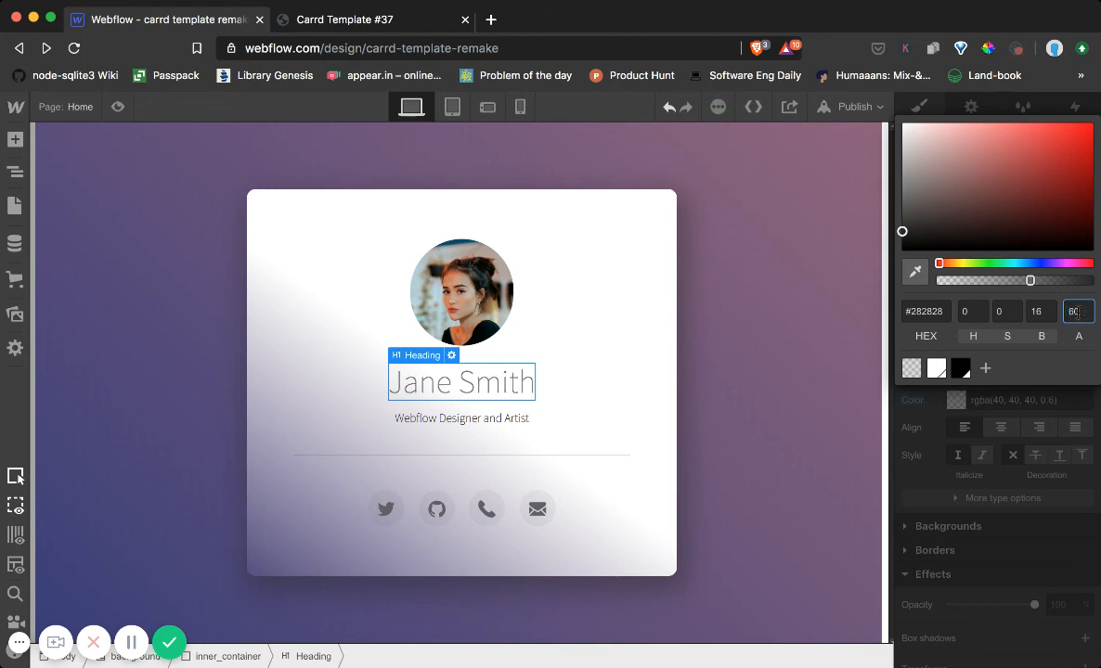
left_click(653, 359)
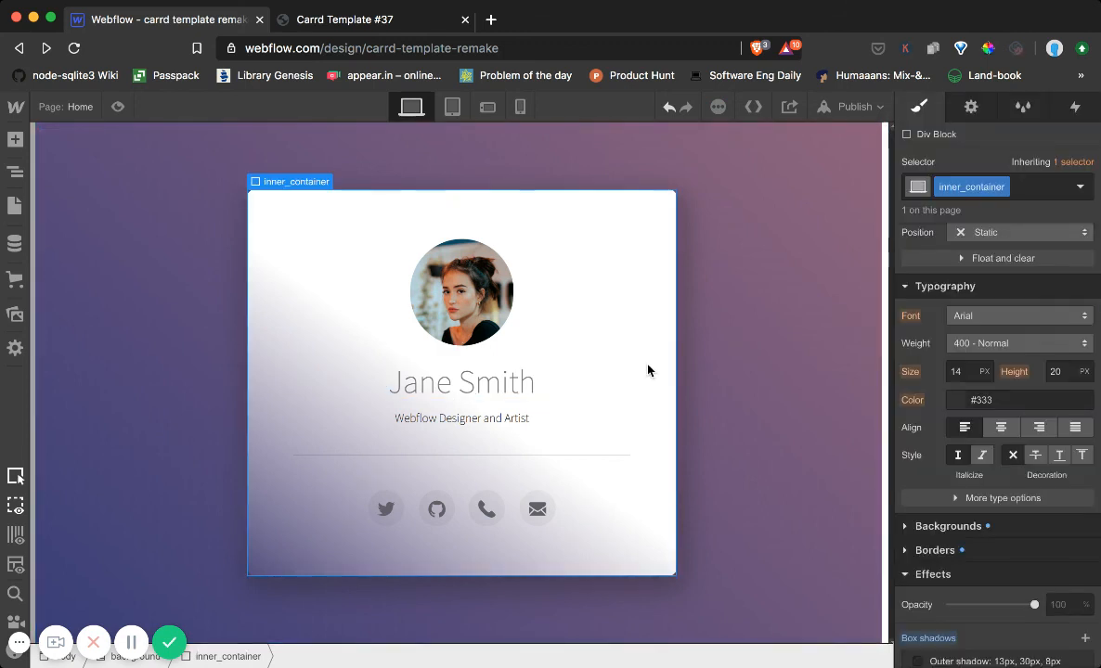
Set the subtitle's text color to #282828 with an alpha of 40.
left_click(506, 418)
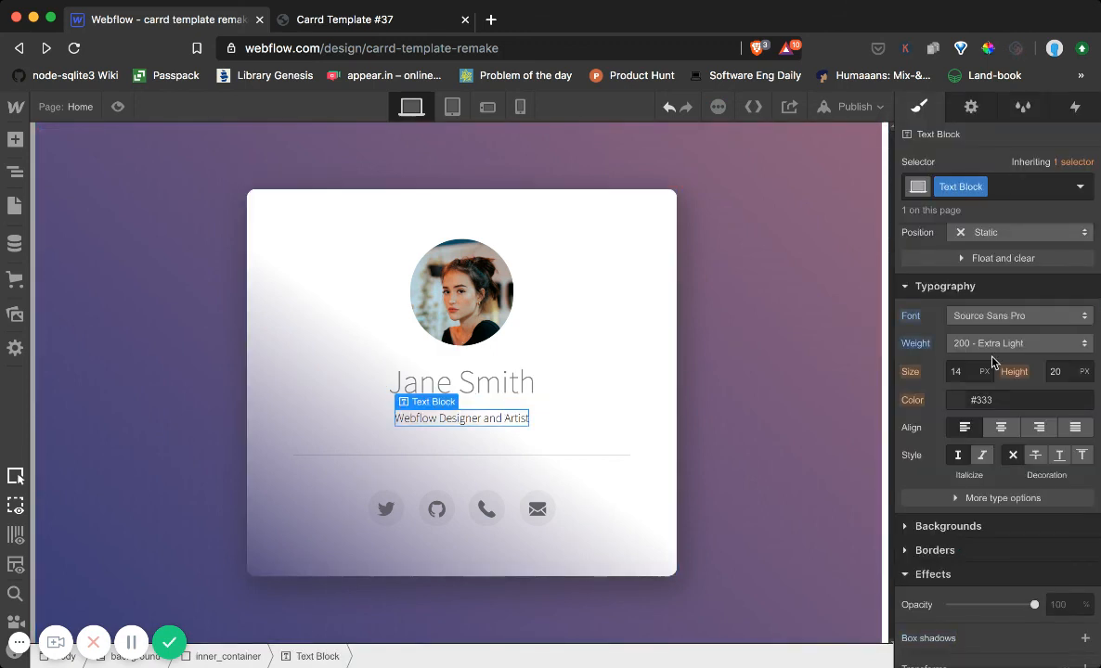
left_click(957, 401)
left_click(924, 311)
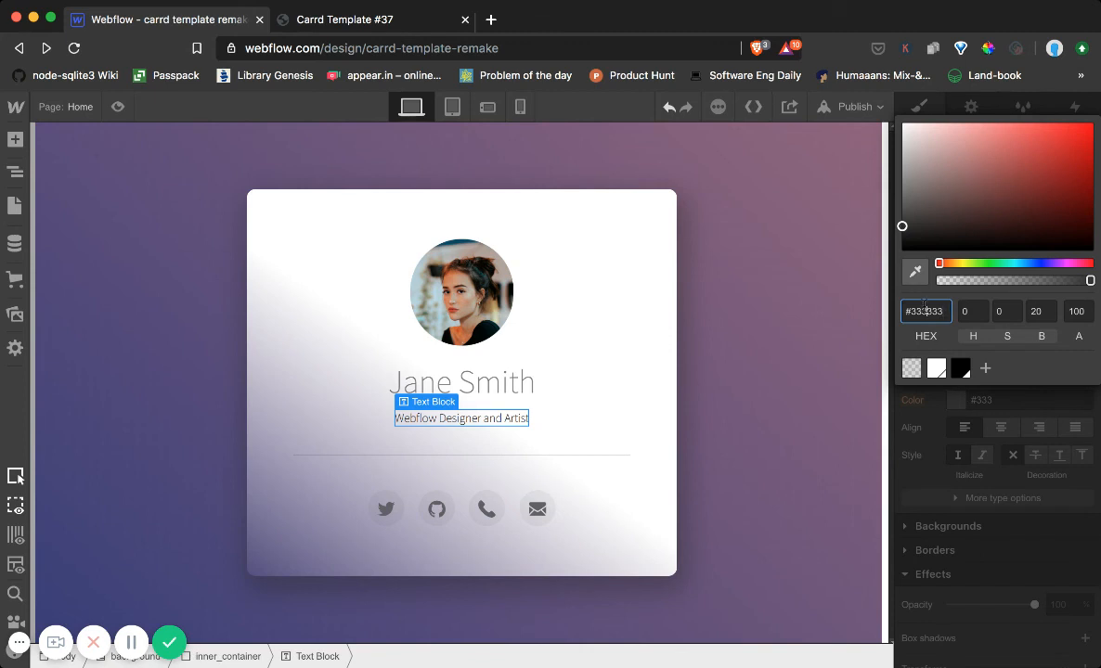
type("282828")
left_click(1070, 311)
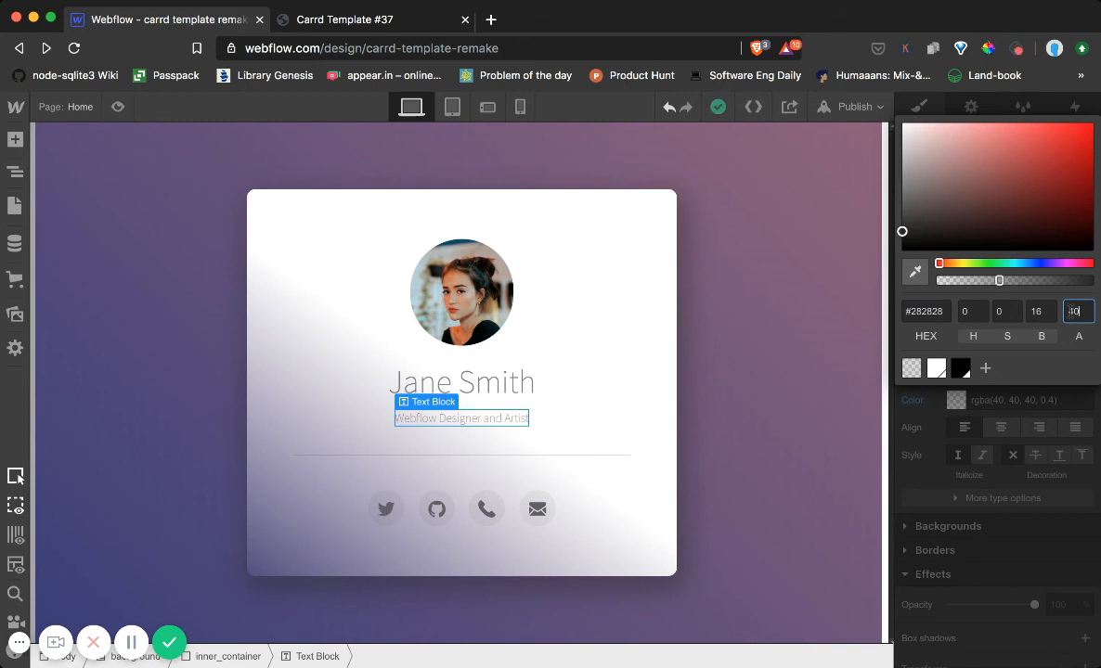
Raise the subtitle's text color alpha to 50.
key("Up")
key("Up")
key("Up")
key("Up")
key("Up")
key("Up")
key("Up")
key("Up")
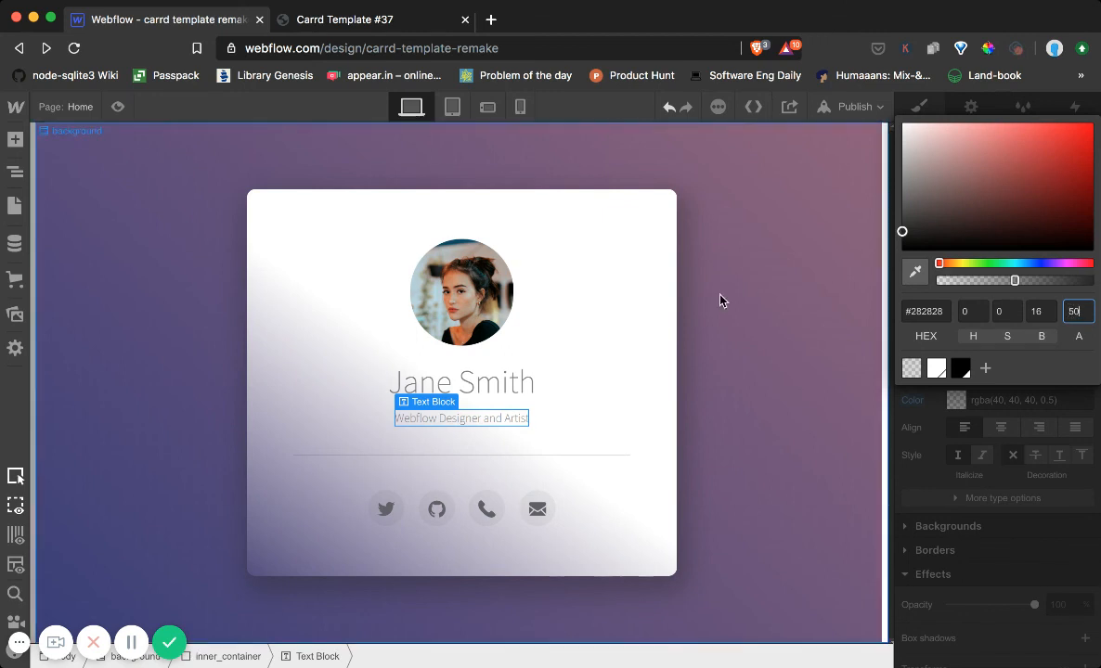
left_click(644, 324)
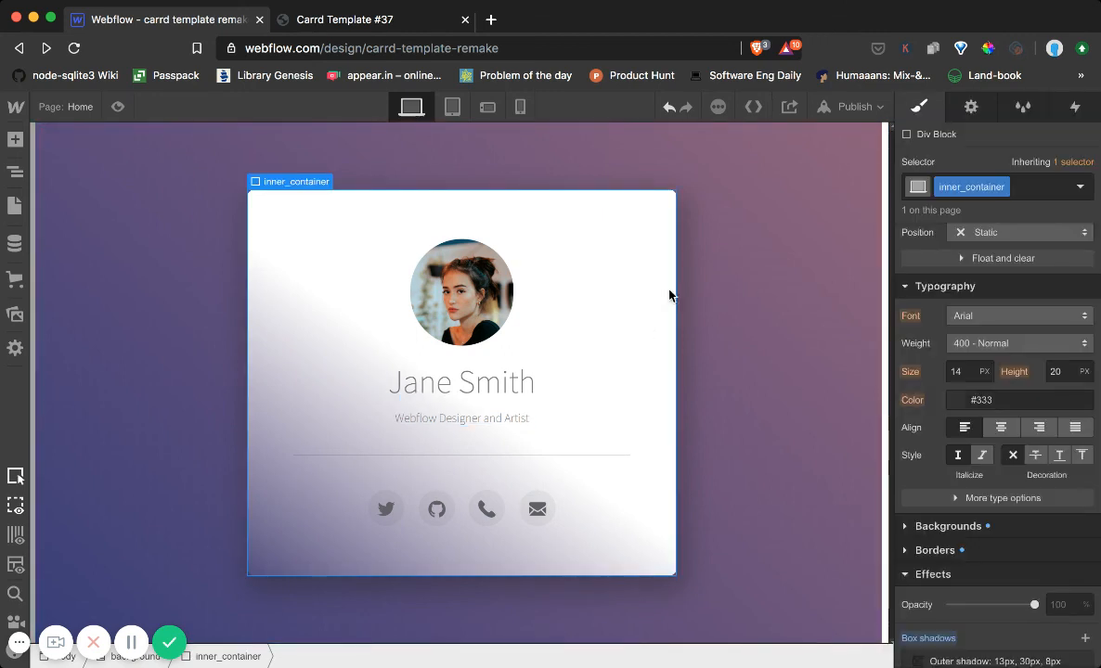
Switch between the Carrd Template #37 reference and the Webflow design to compare the two cards.
left_click(385, 22)
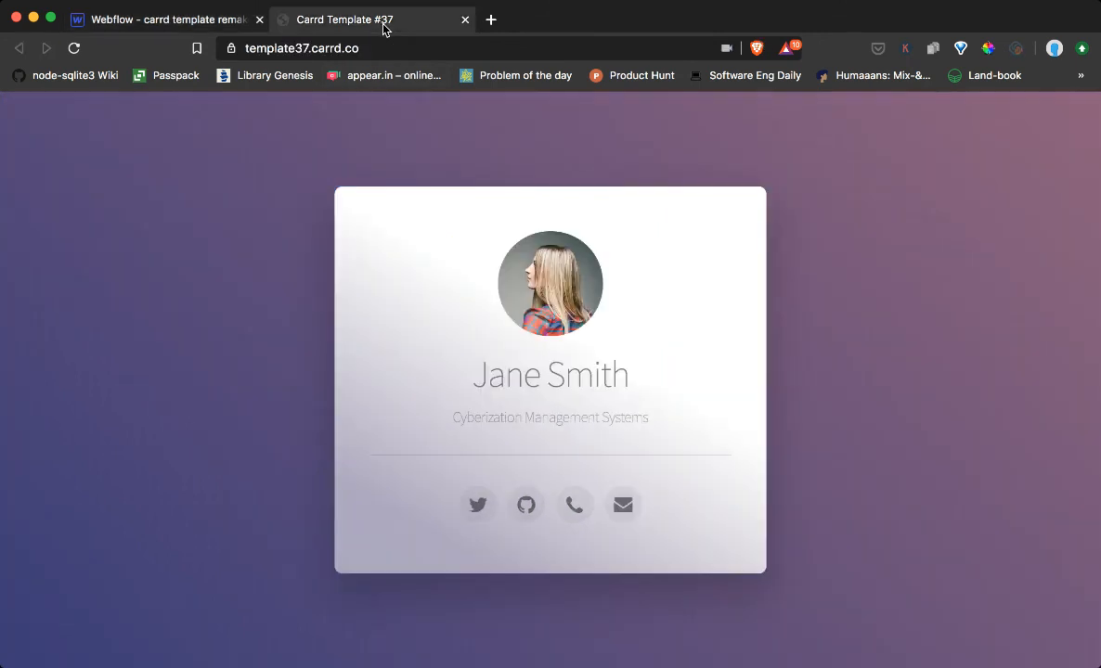
left_click(199, 27)
left_click(307, 25)
left_click(200, 26)
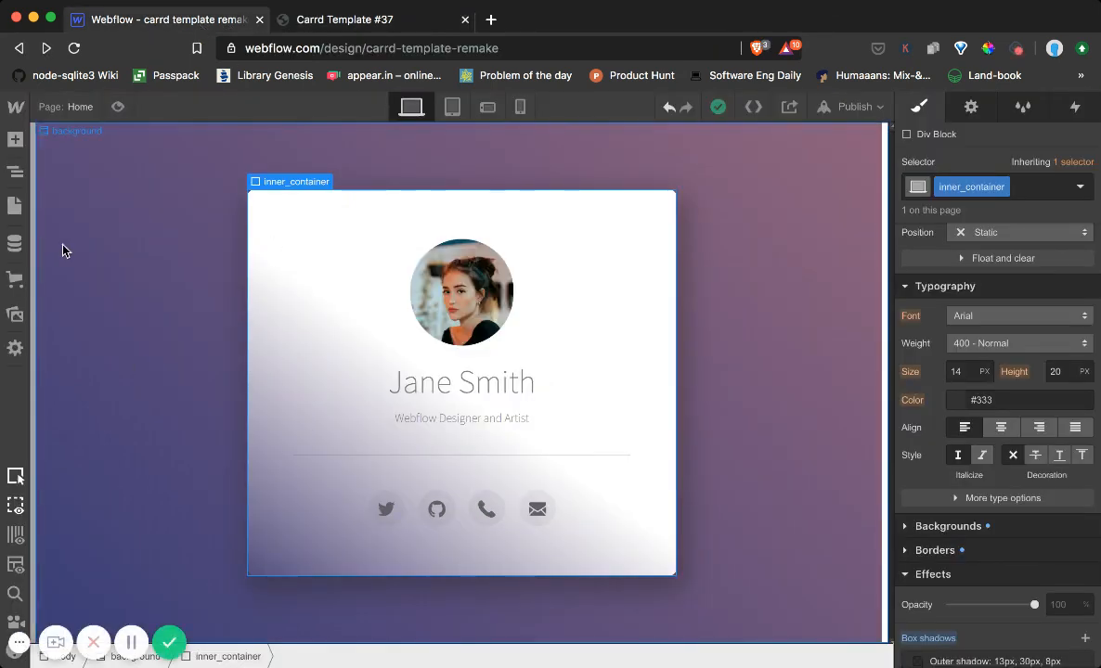
Set the alpha of the white first stop in inner_container's linear gradient background to 30.
left_click(14, 172)
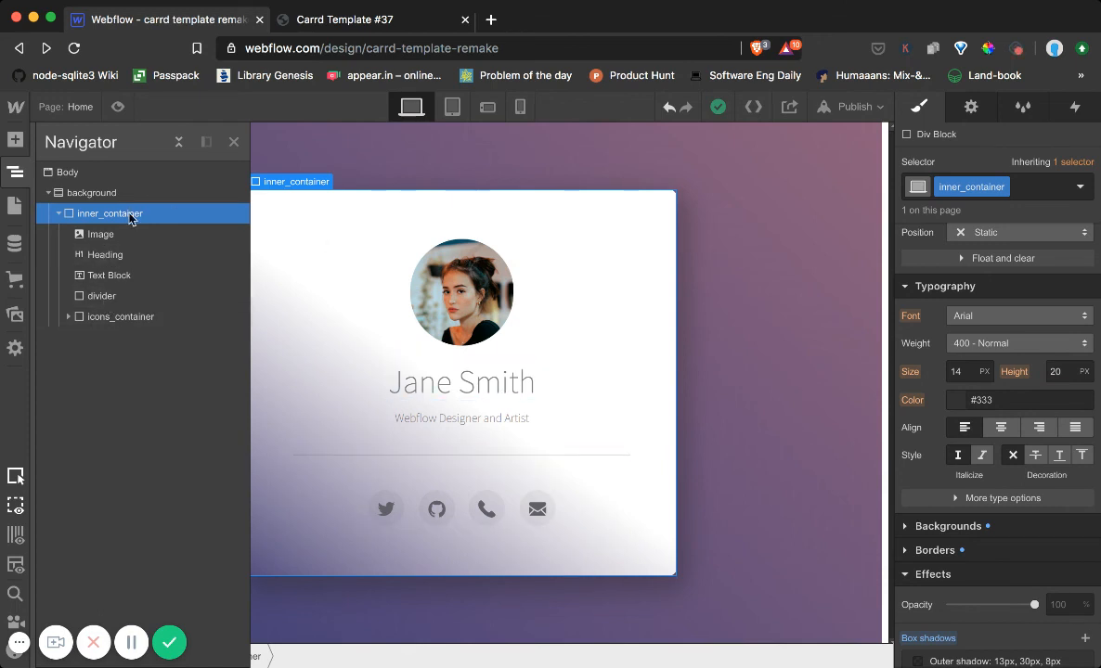
left_click(282, 234)
scroll(975, 497, "down", 3)
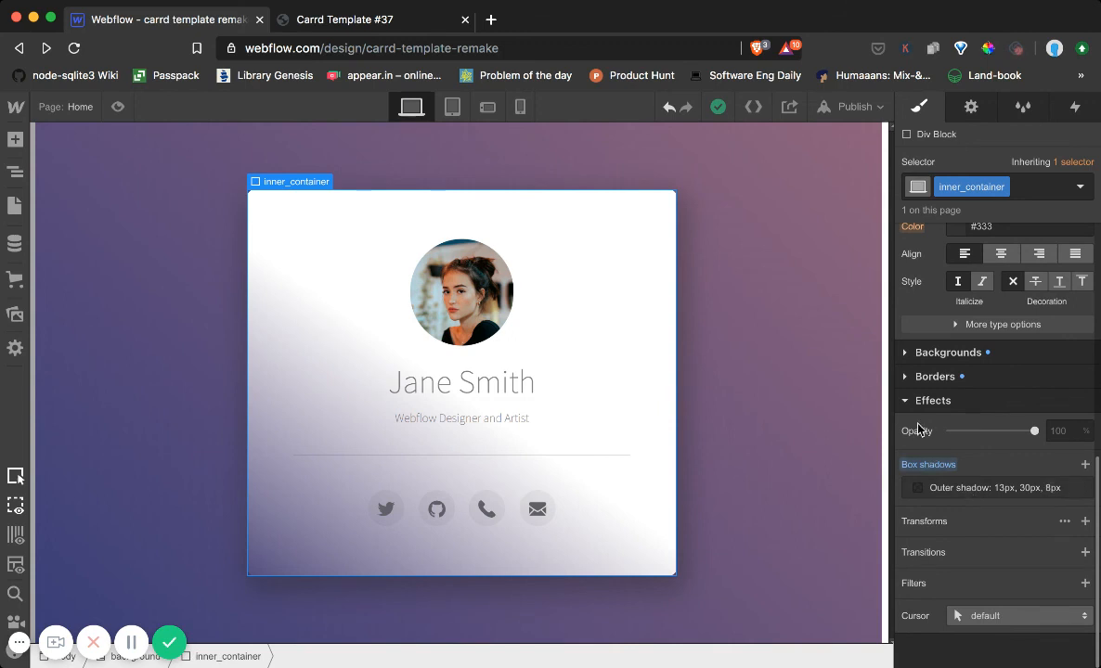
scroll(914, 427, "up", 5)
left_click(907, 367)
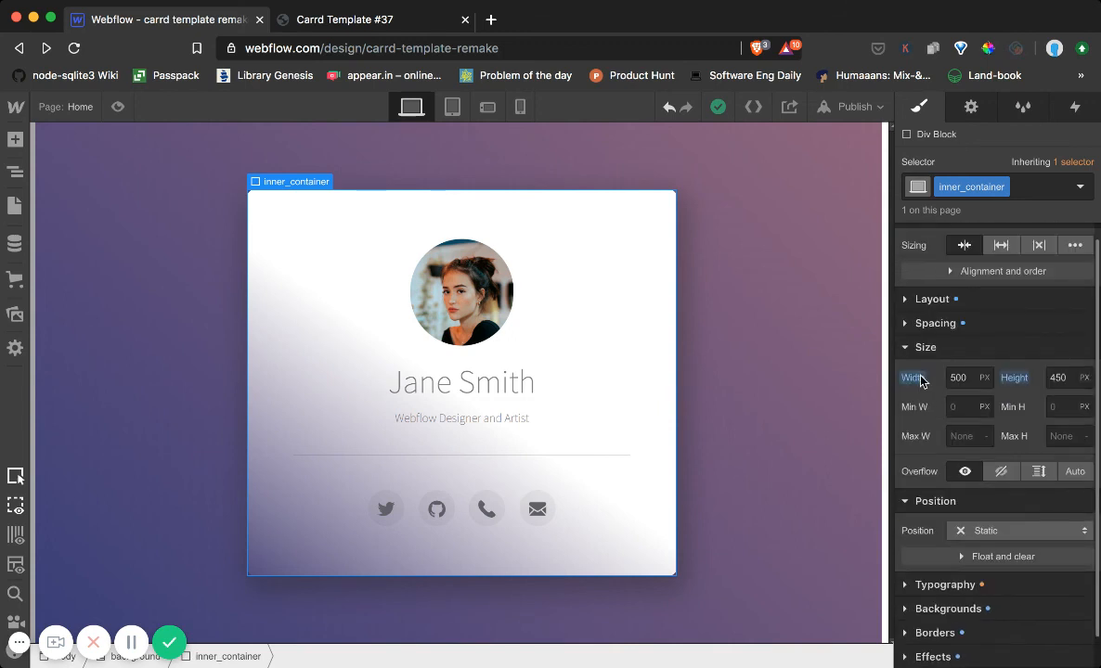
left_click(908, 349)
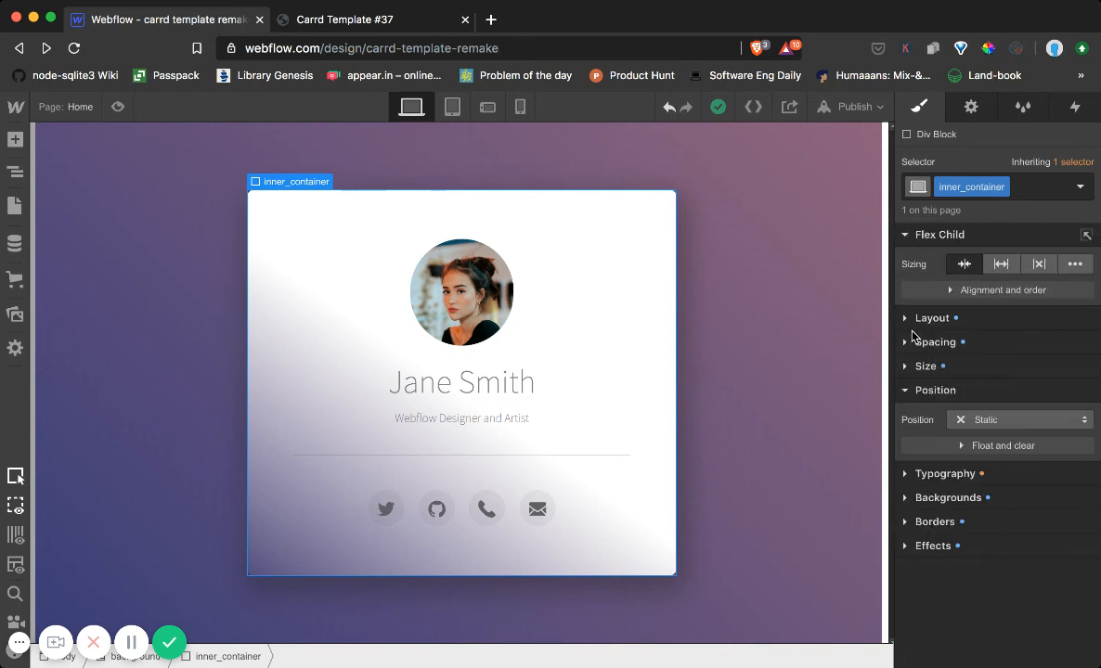
left_click(912, 498)
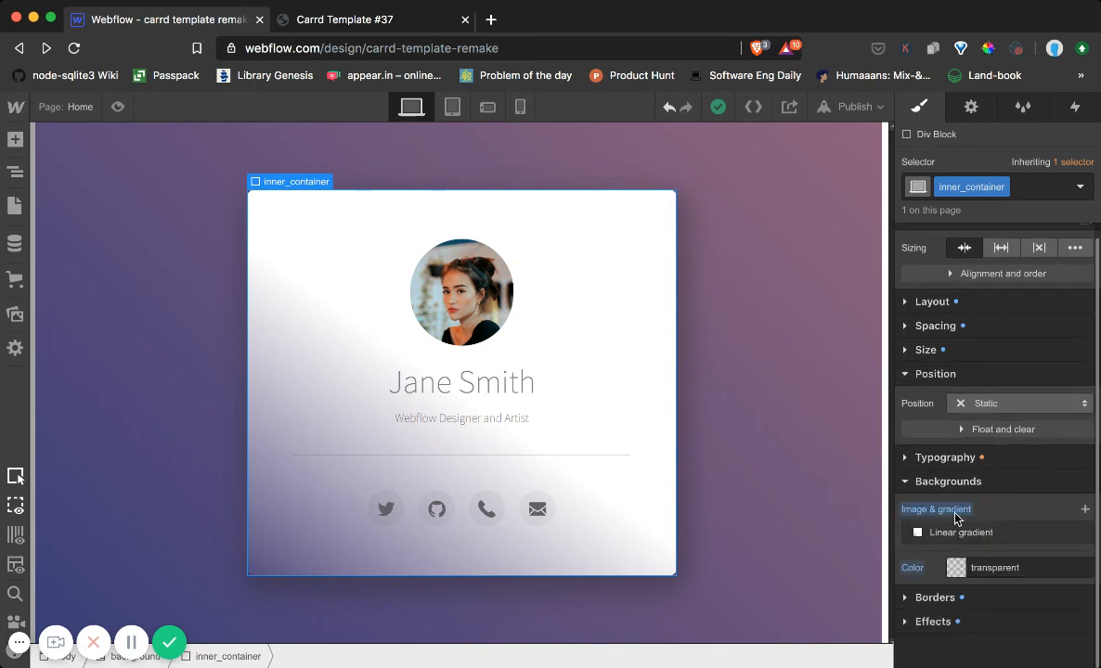
left_click(1021, 534)
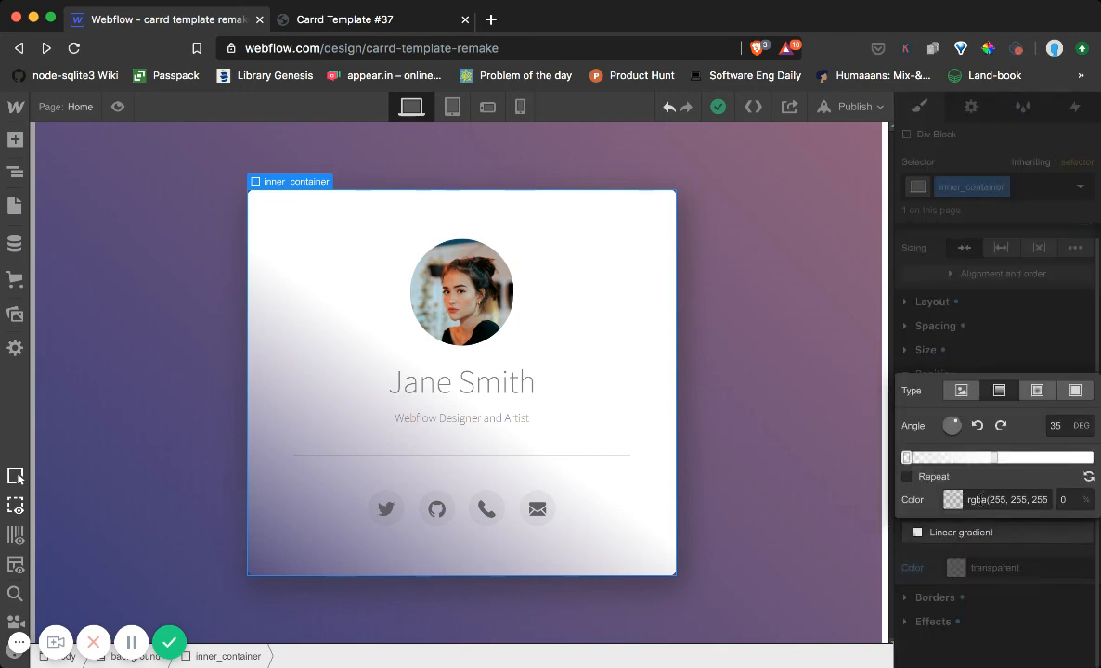
left_click(902, 459)
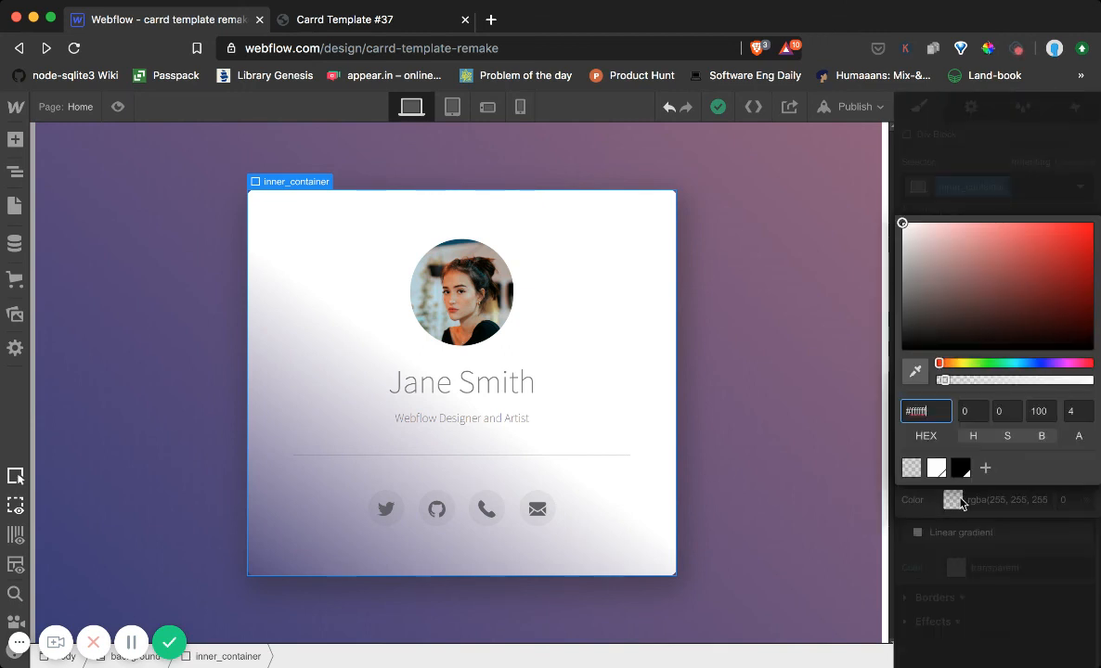
left_click(1074, 415)
key("Down")
key("Down")
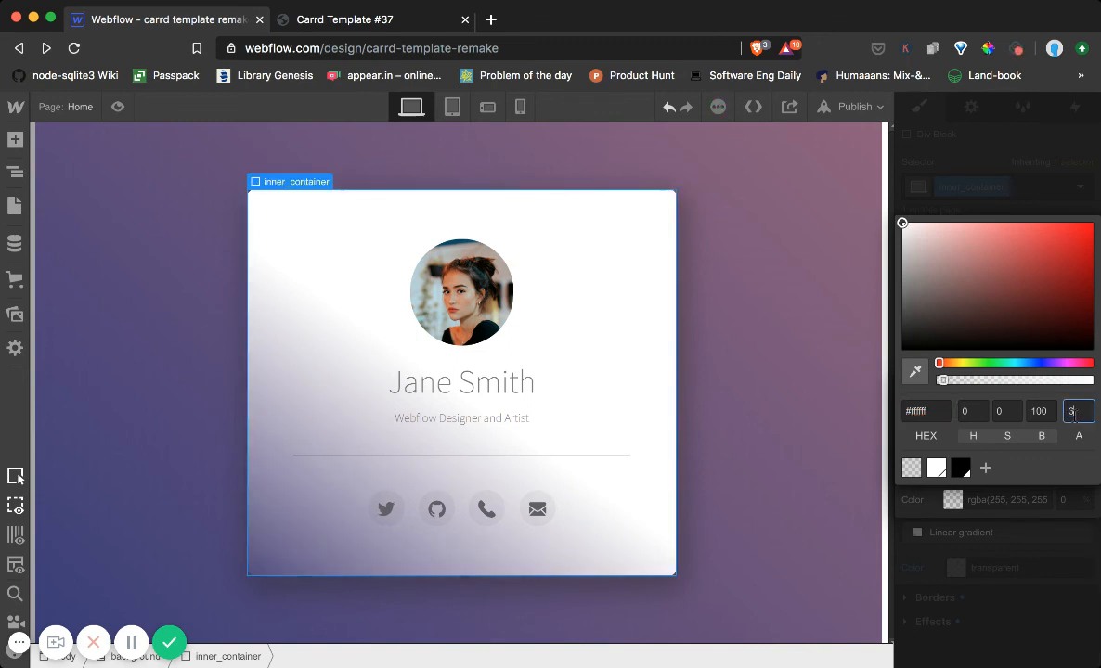
key("Down")
key("Down")
key("Up")
key("Up")
key("Up")
key("Up")
key("Up")
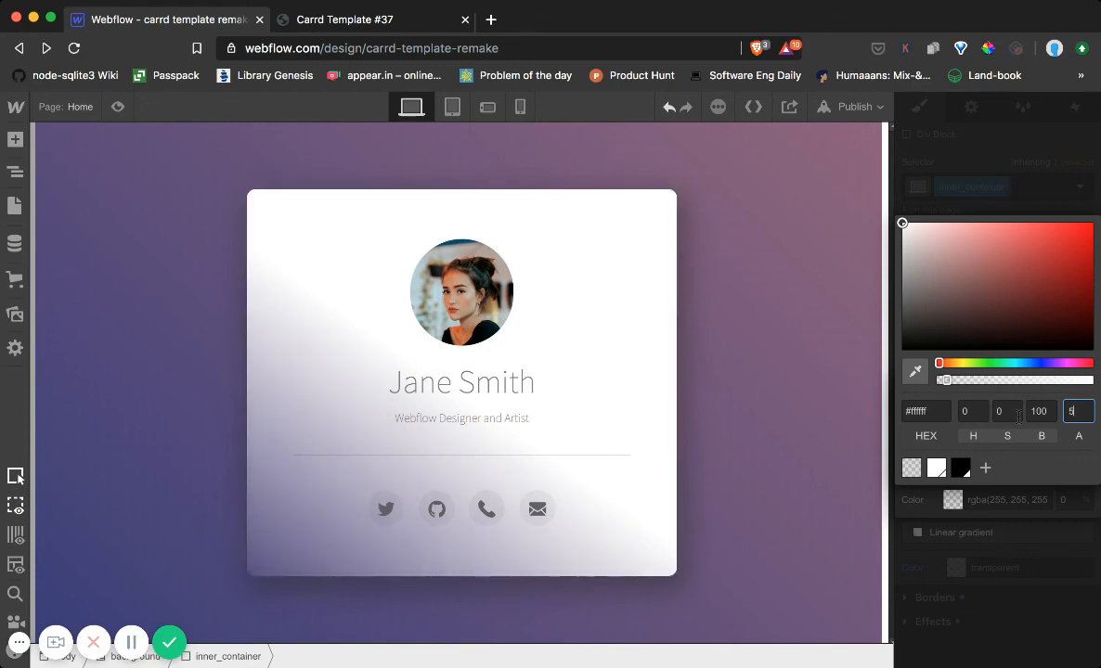
key("Up")
key("Up")
key("Up")
key("Up")
key("Up")
key("Up")
key("Up")
key("Up")
key("Up")
key("Up")
key("Up")
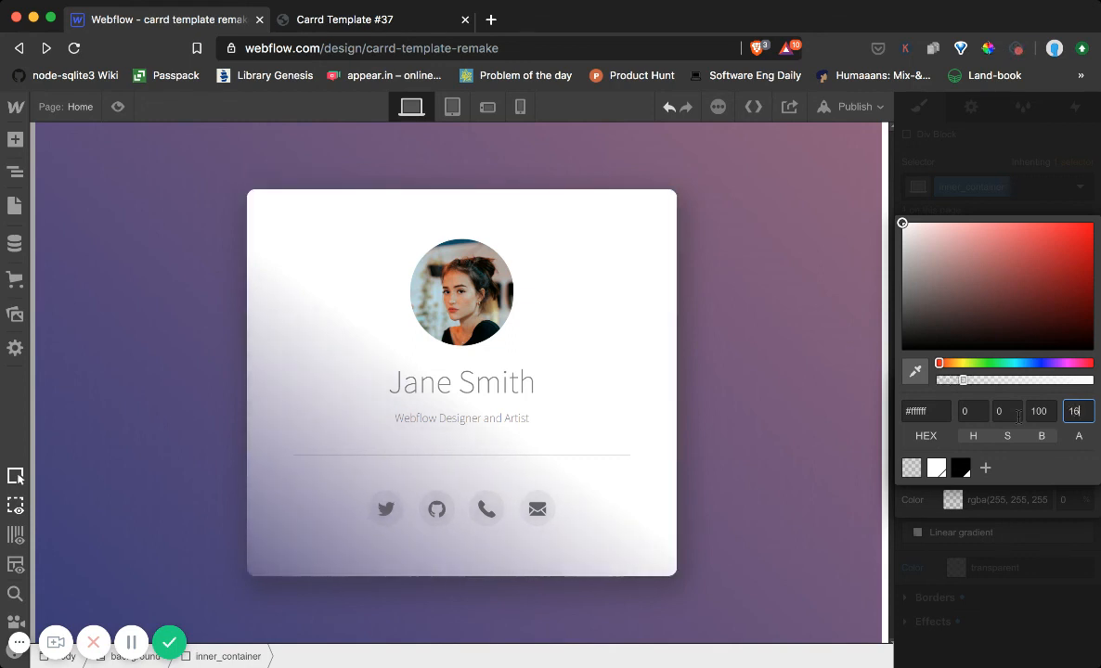
key("Up")
key("Up")
key("Up")
key("Up")
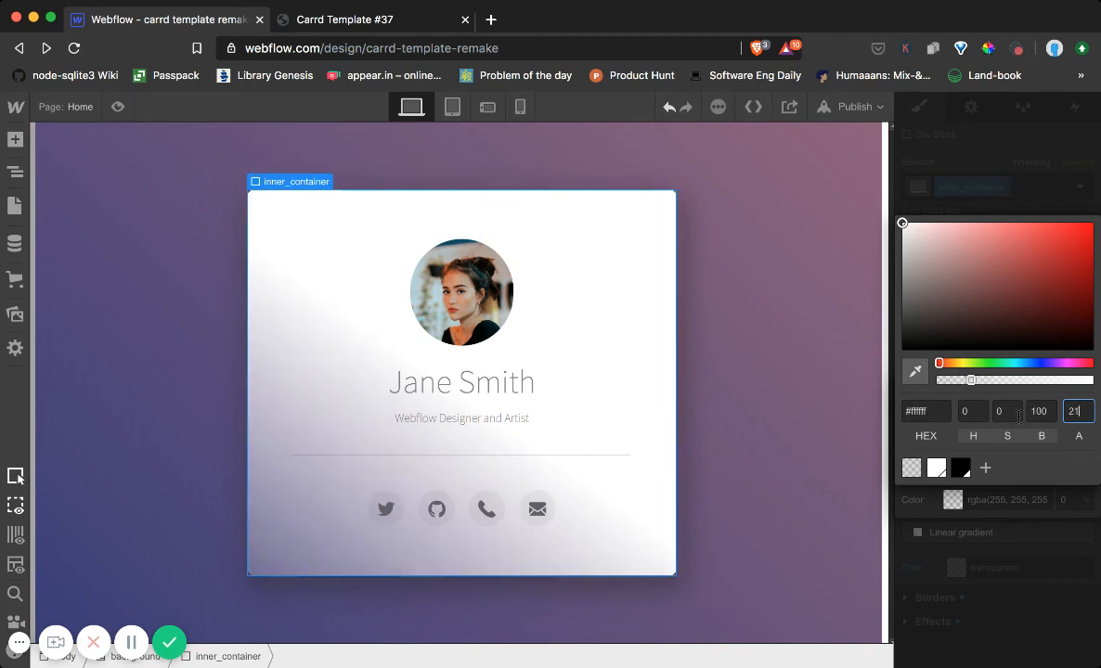
key("Up")
key("Up")
key("Up")
key("Up")
key("Up")
key("Up")
key("Up")
key("Up")
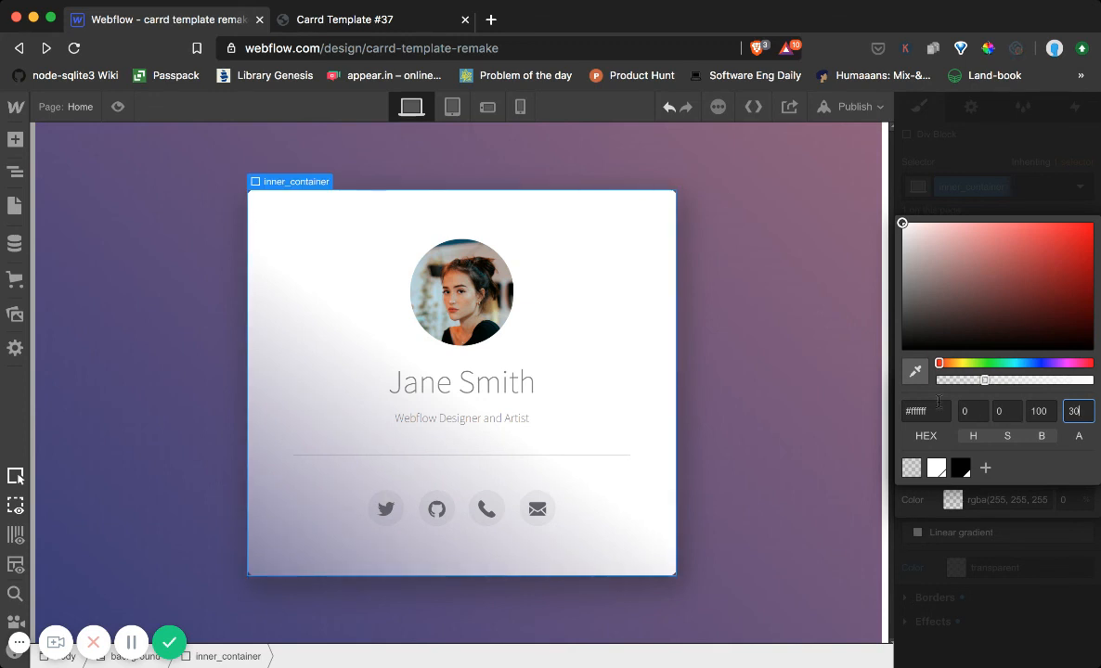
Compare the card's adjusted gradient with the reference template, then select the background section in Webflow.
left_click(302, 22)
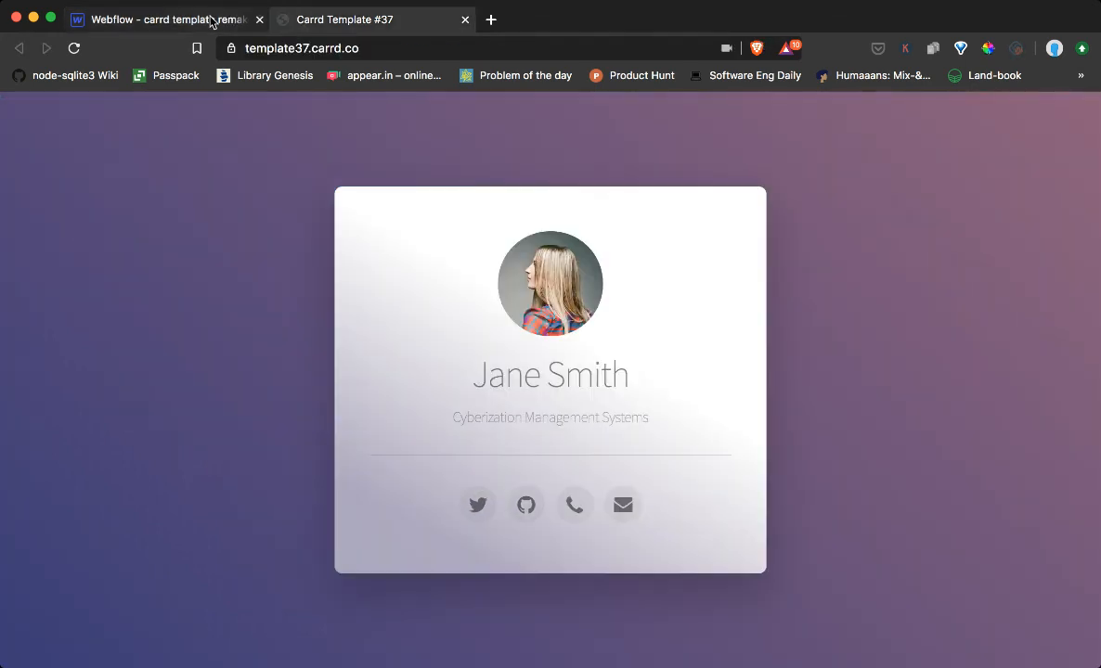
left_click(211, 20)
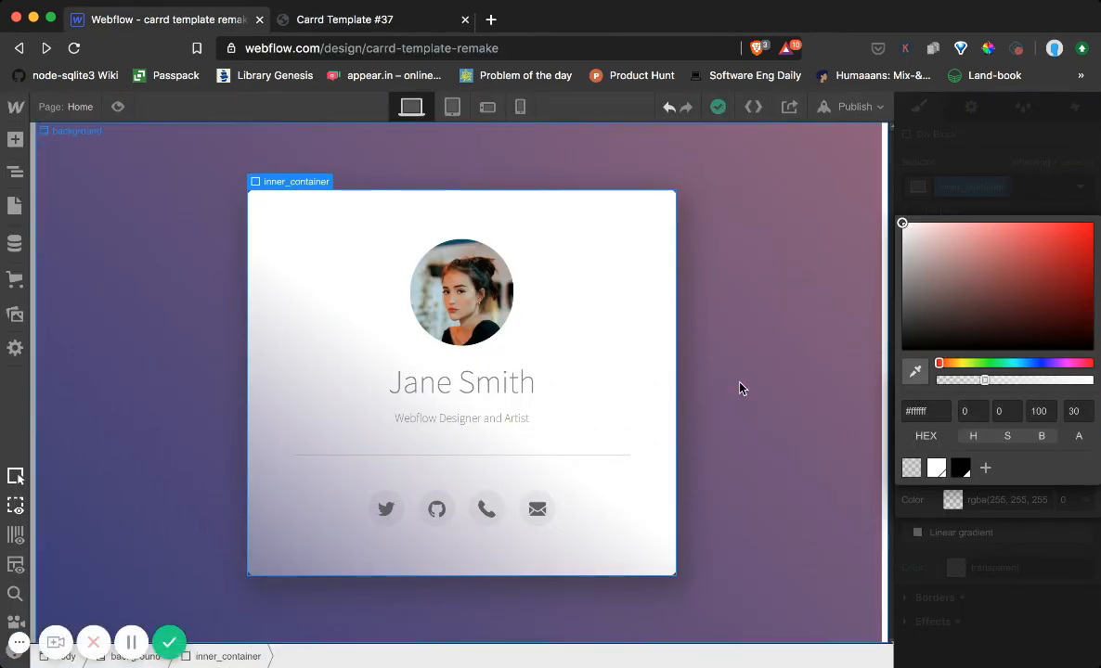
left_click(740, 389)
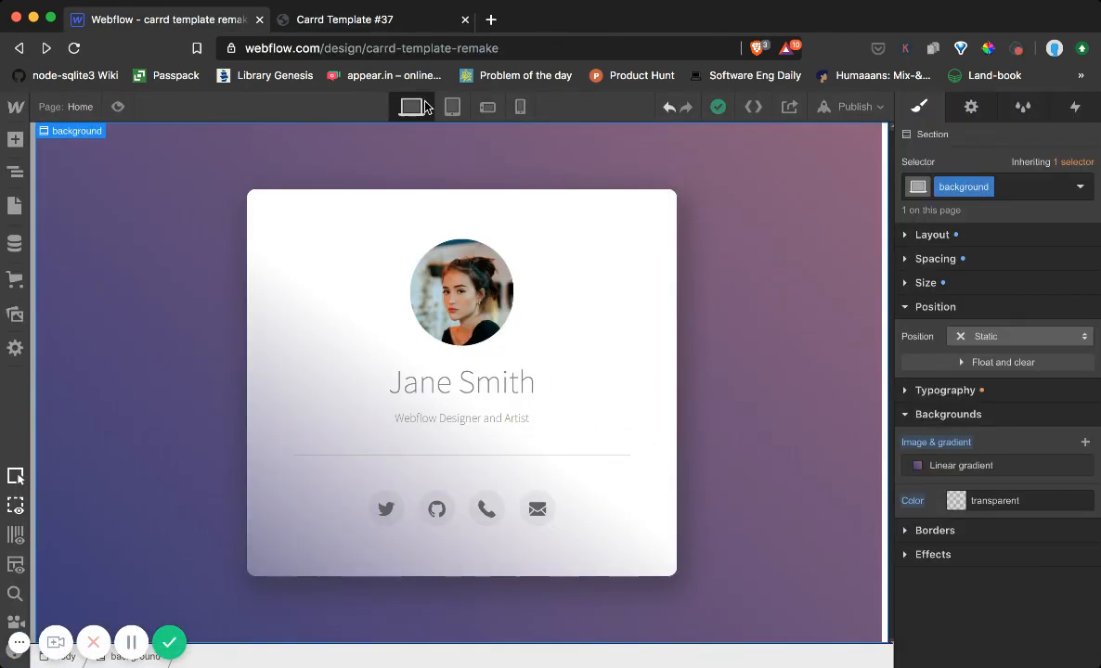
Preview the page layout at the phone landscape, phone portrait, desktop and tablet breakpoints.
left_click(487, 107)
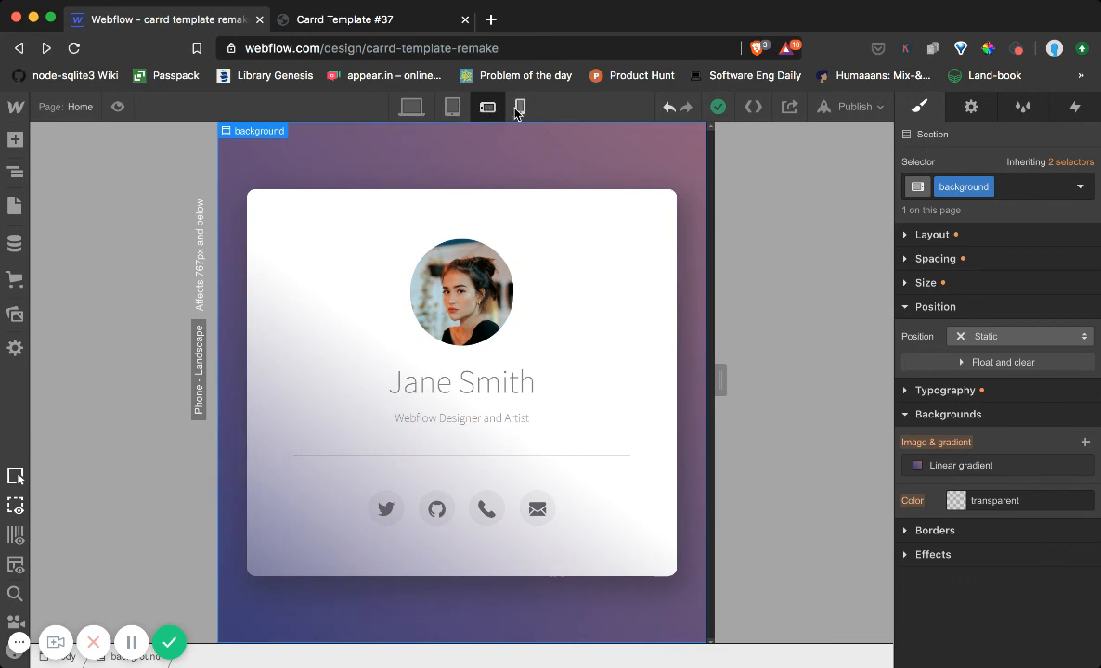
left_click(521, 108)
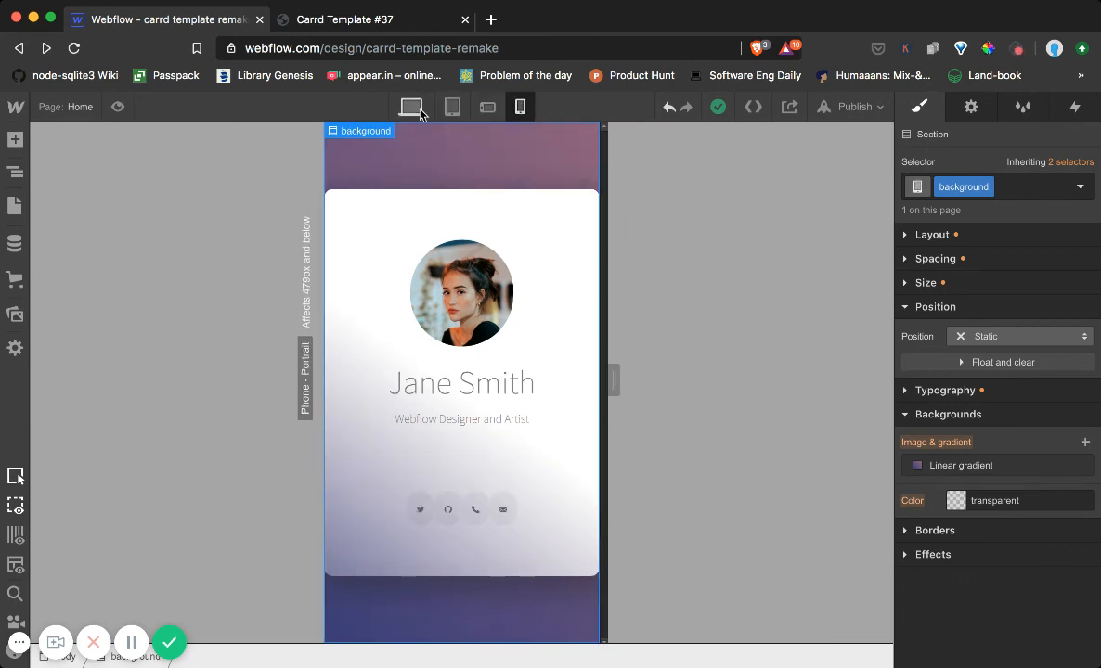
left_click(415, 107)
left_click(452, 107)
left_click(488, 107)
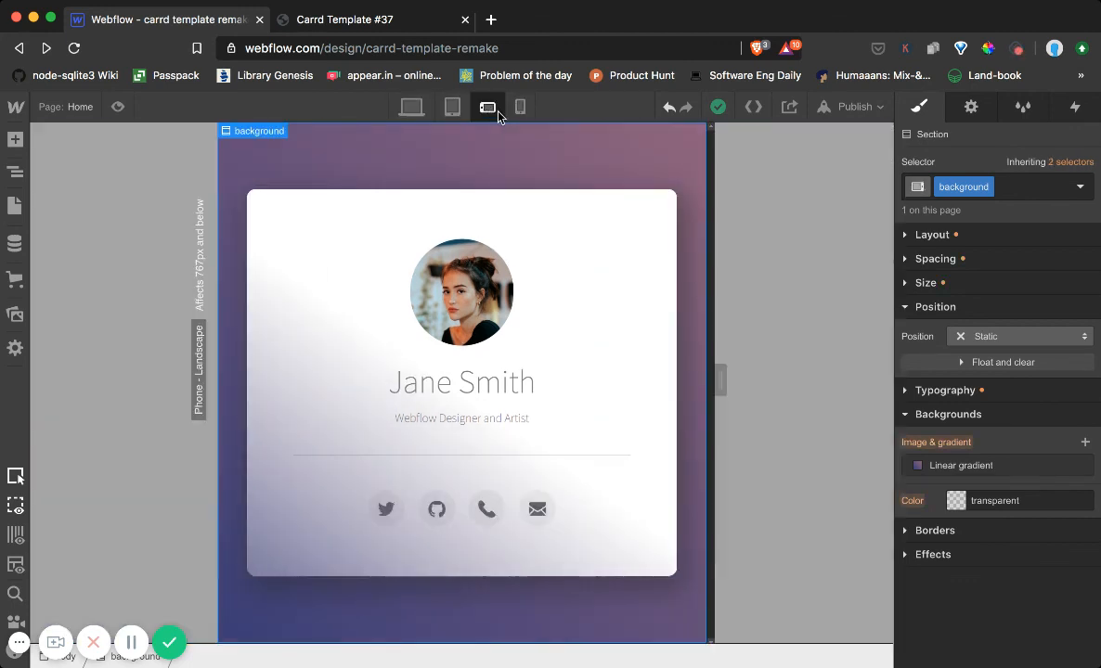
At the phone portrait breakpoint, set the width of icons_container to 100%.
left_click(520, 108)
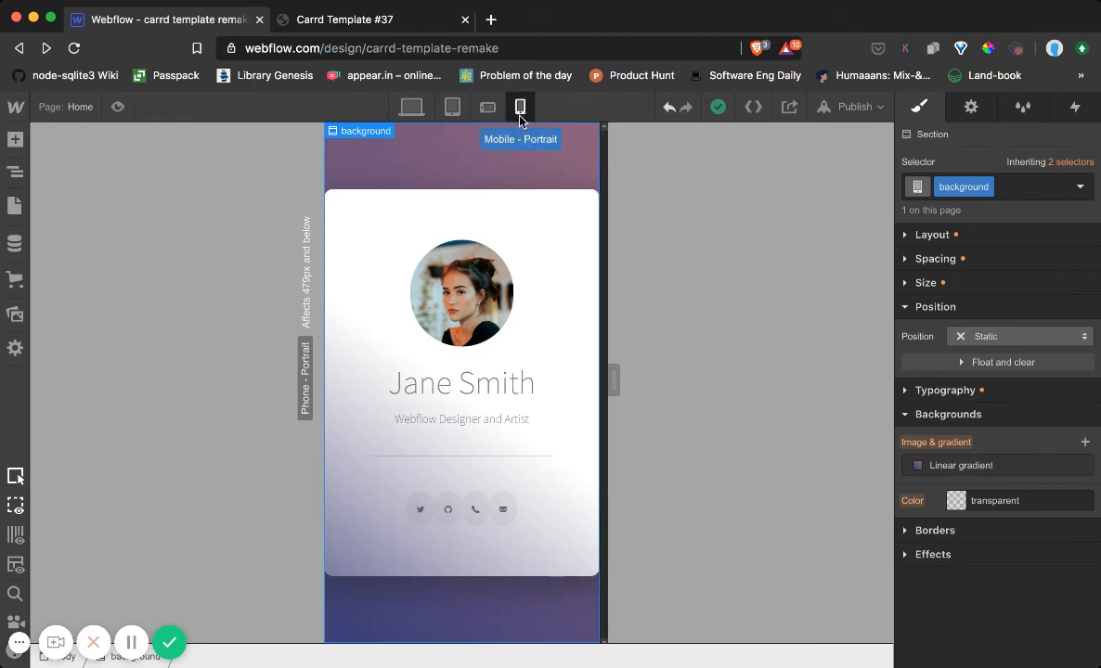
left_click(905, 309)
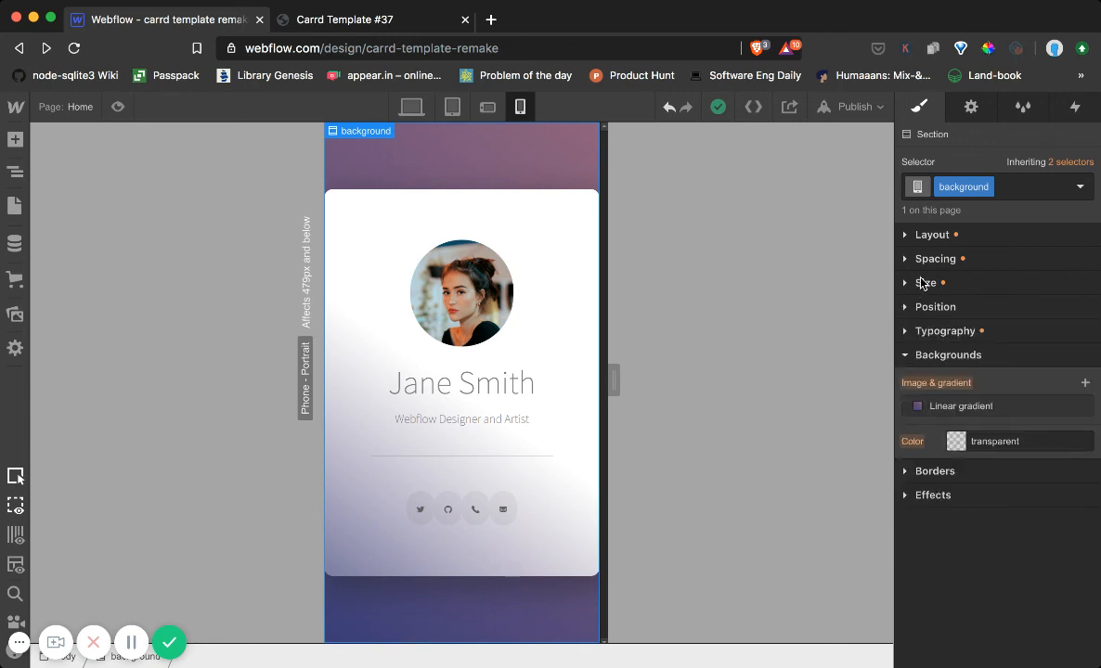
left_click(510, 489)
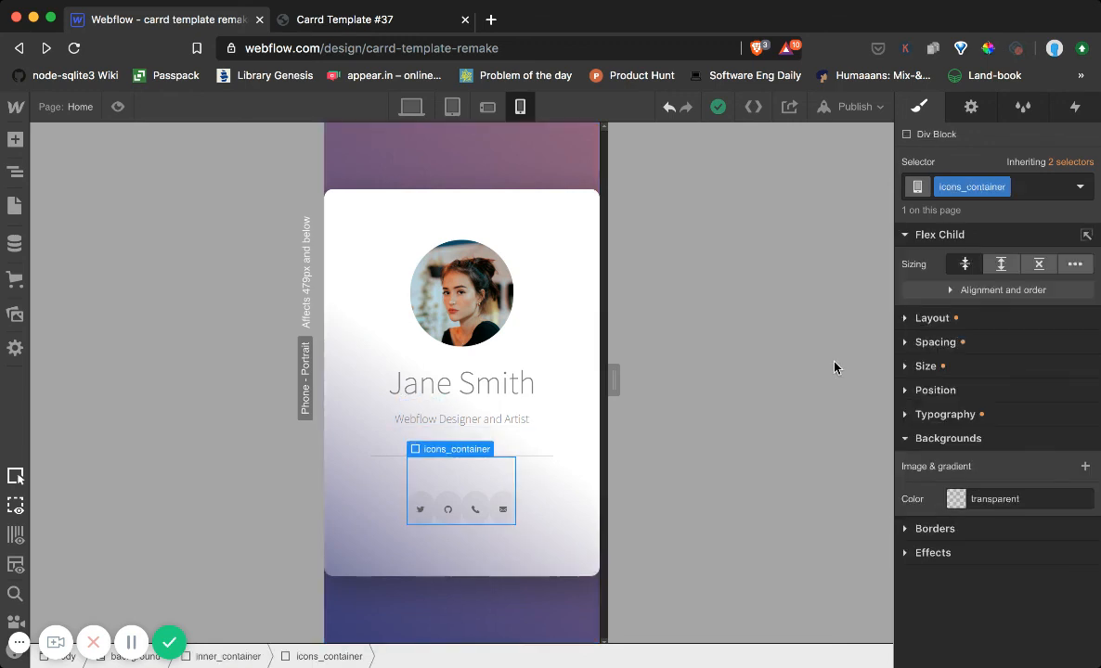
left_click(911, 367)
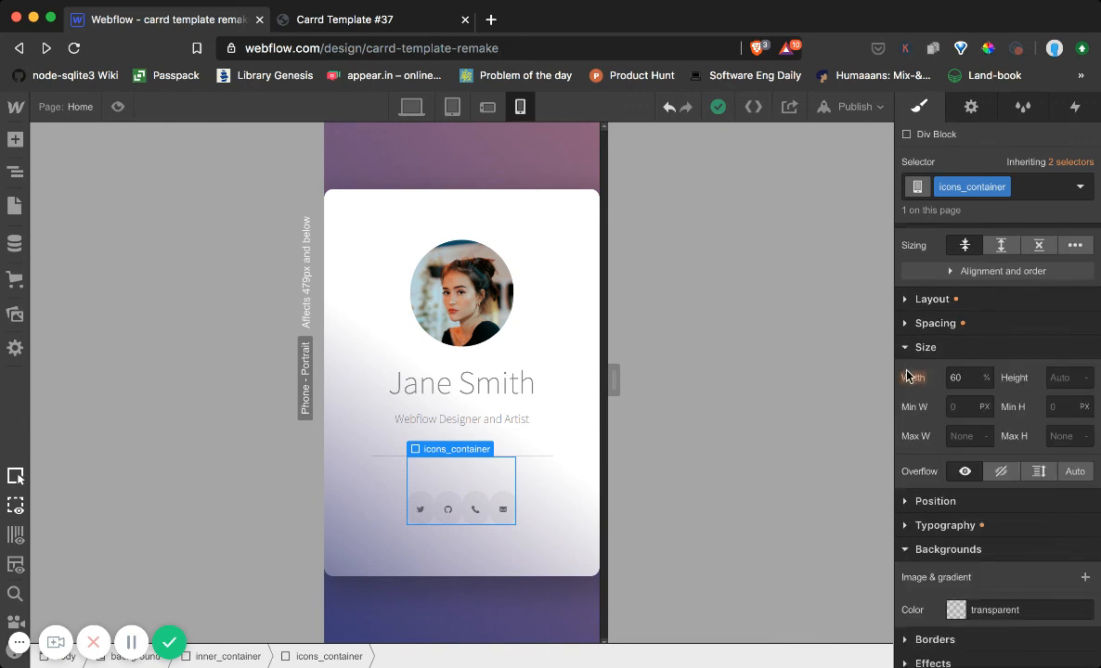
left_click(966, 378)
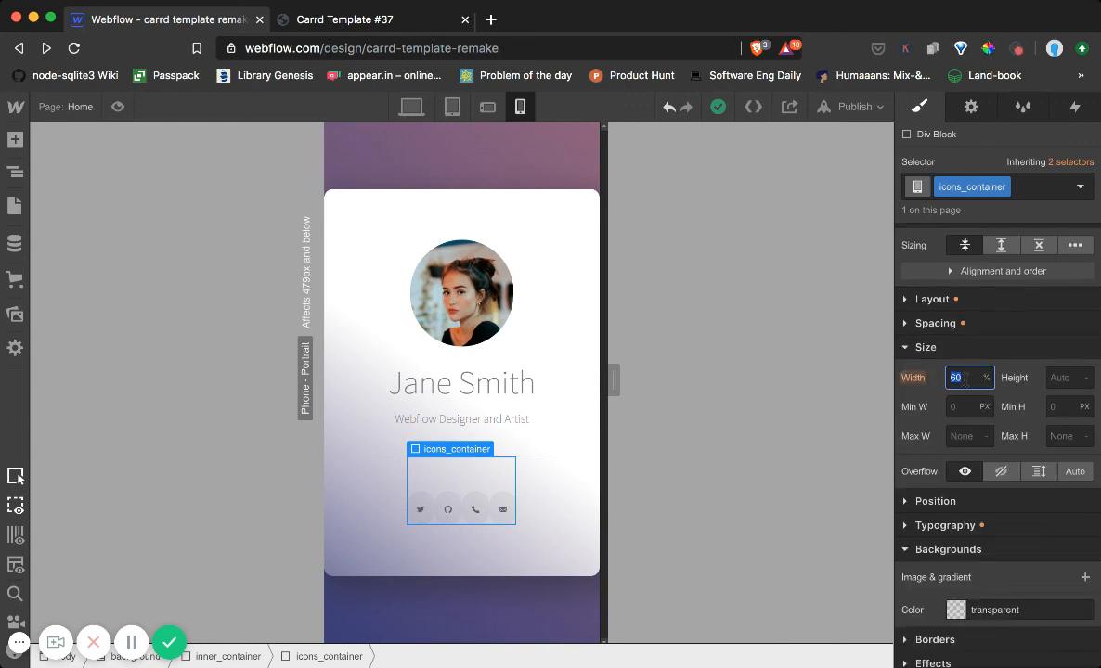
type("100")
key("Return")
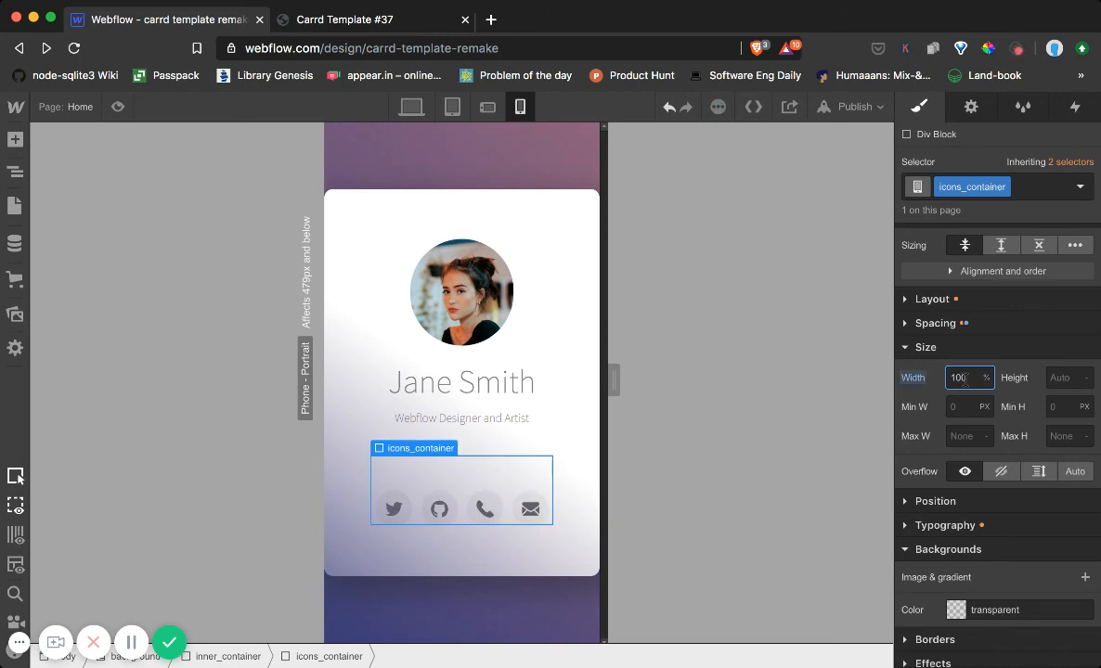
Check inner_container's size at phone portrait, recheck the card at the phone and desktop breakpoints, and finish on desktop.
left_click(568, 415)
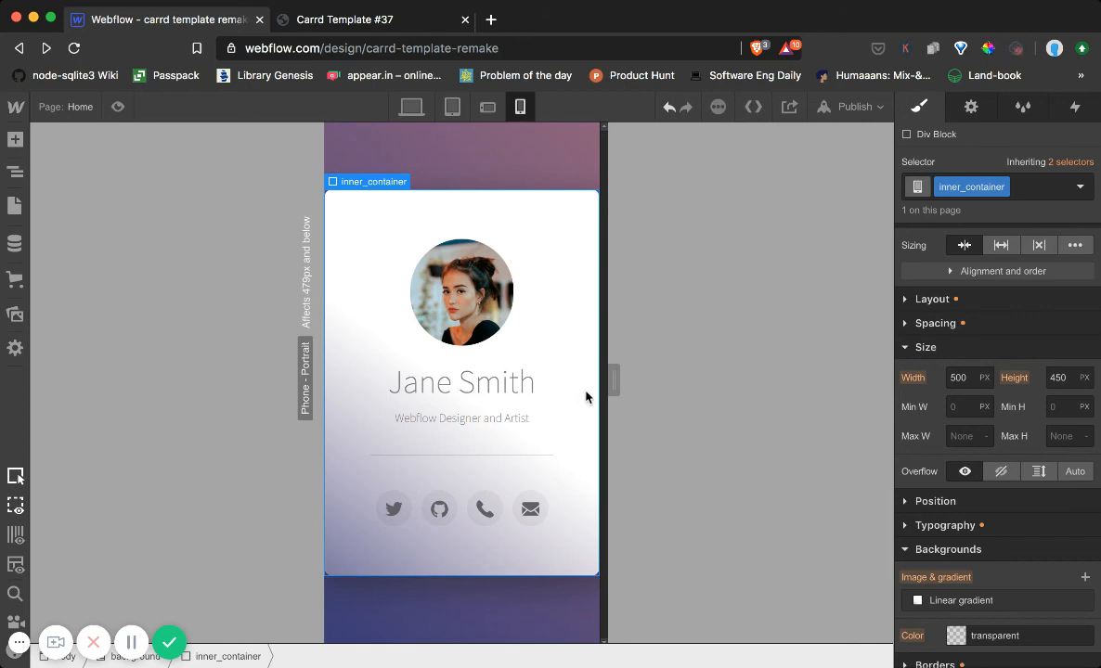
left_click(958, 378)
left_click(589, 273)
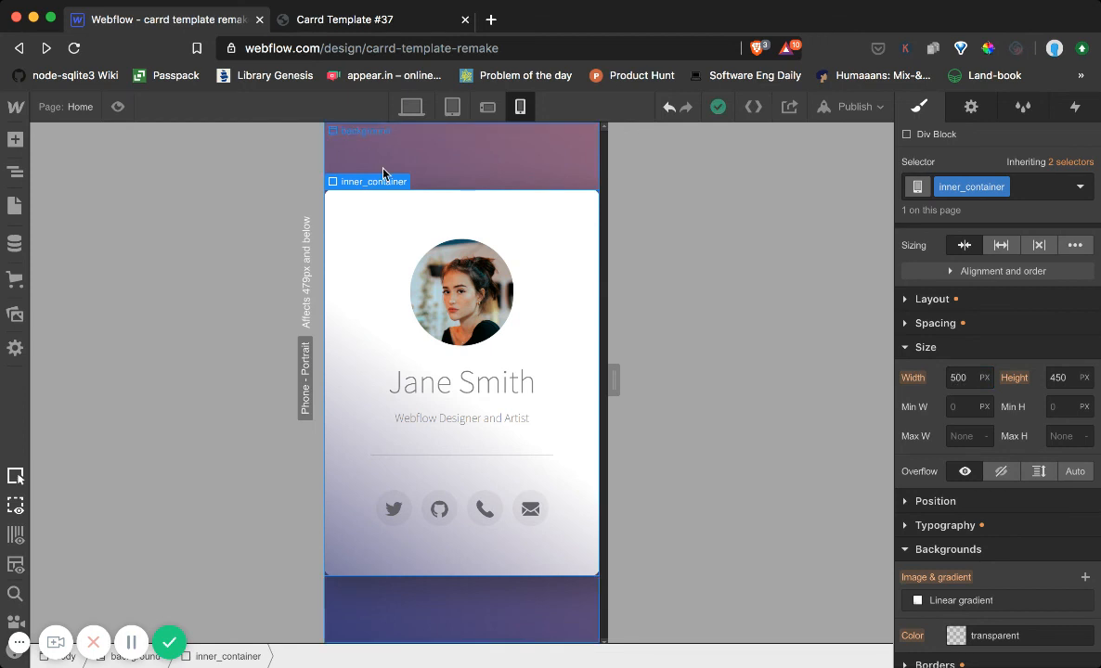
left_click(411, 105)
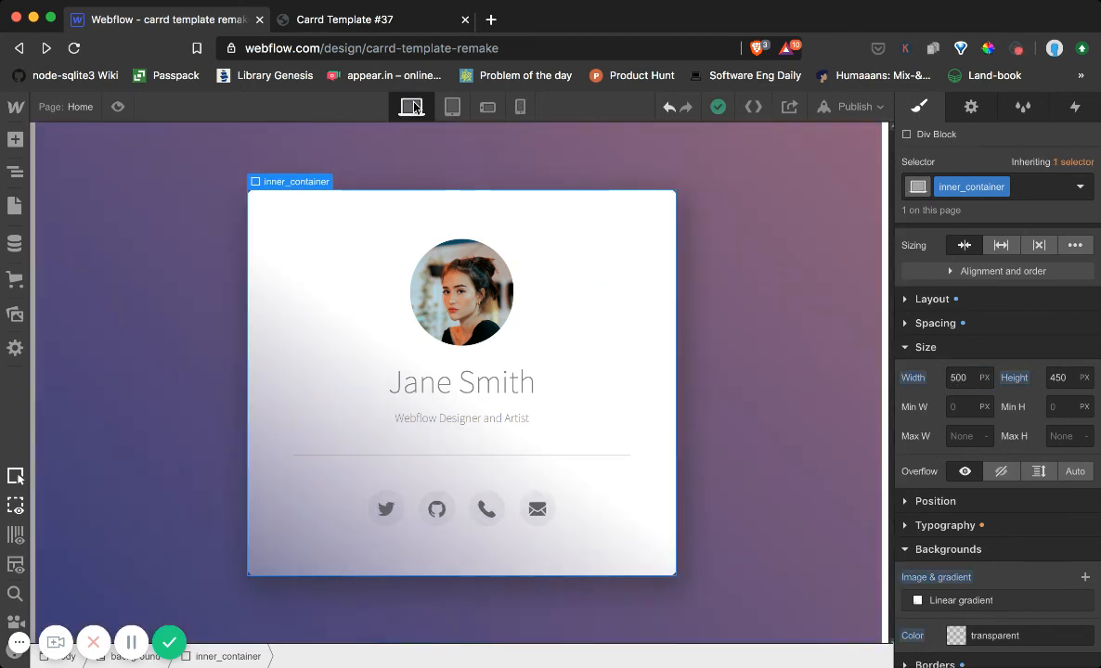
left_click(487, 107)
left_click(518, 109)
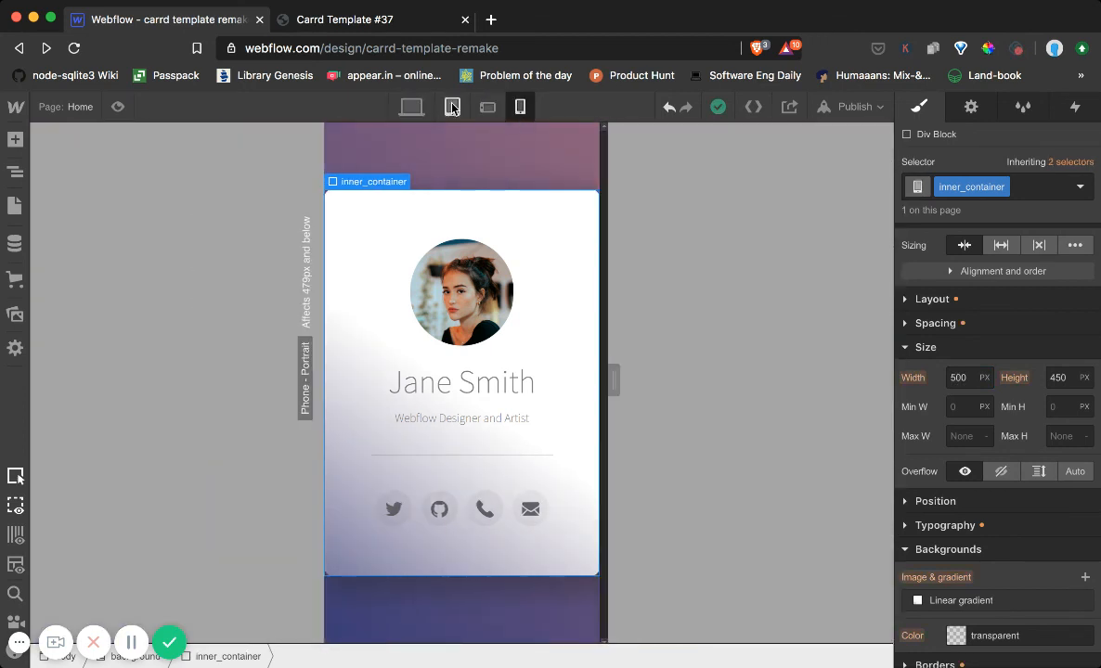
left_click(411, 106)
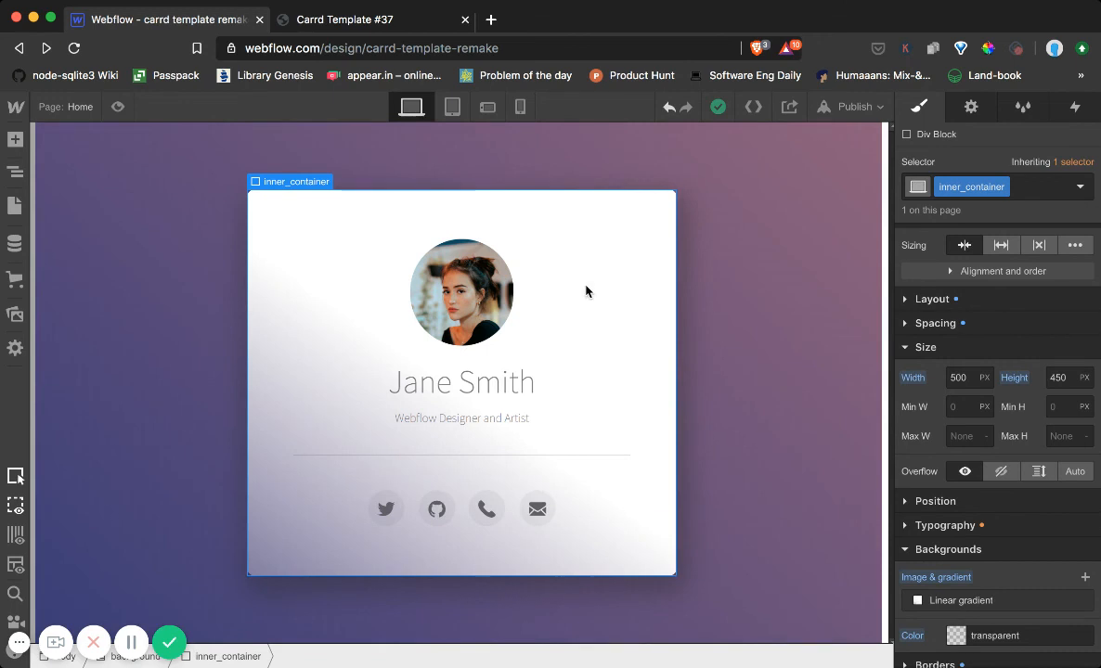
left_click(189, 353)
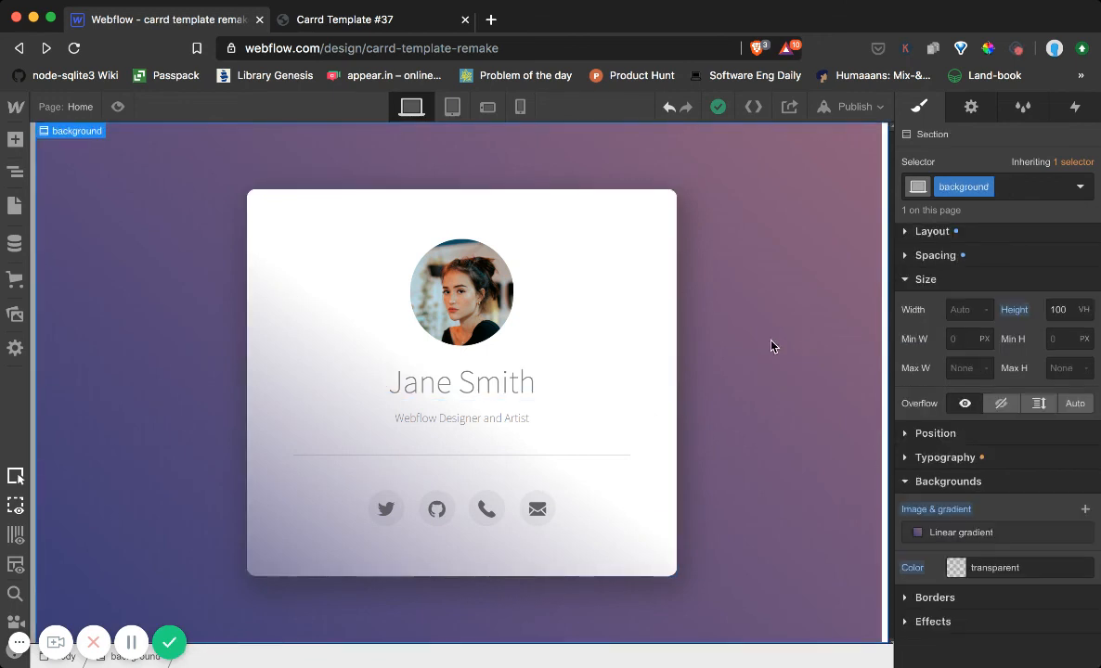